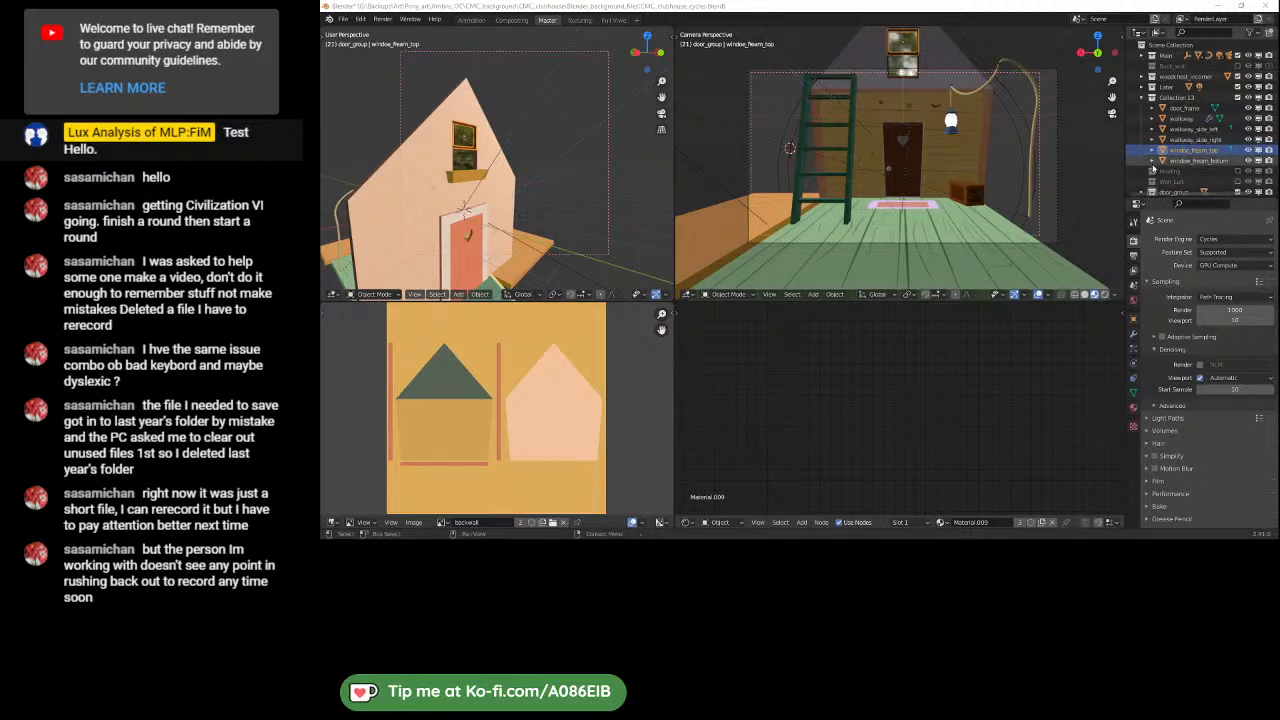
# - Select the door_frame object in Collection 13 and examine the doorway from outside and inside the clubhouse
pyautogui.scroll(-2, 1220, 150)
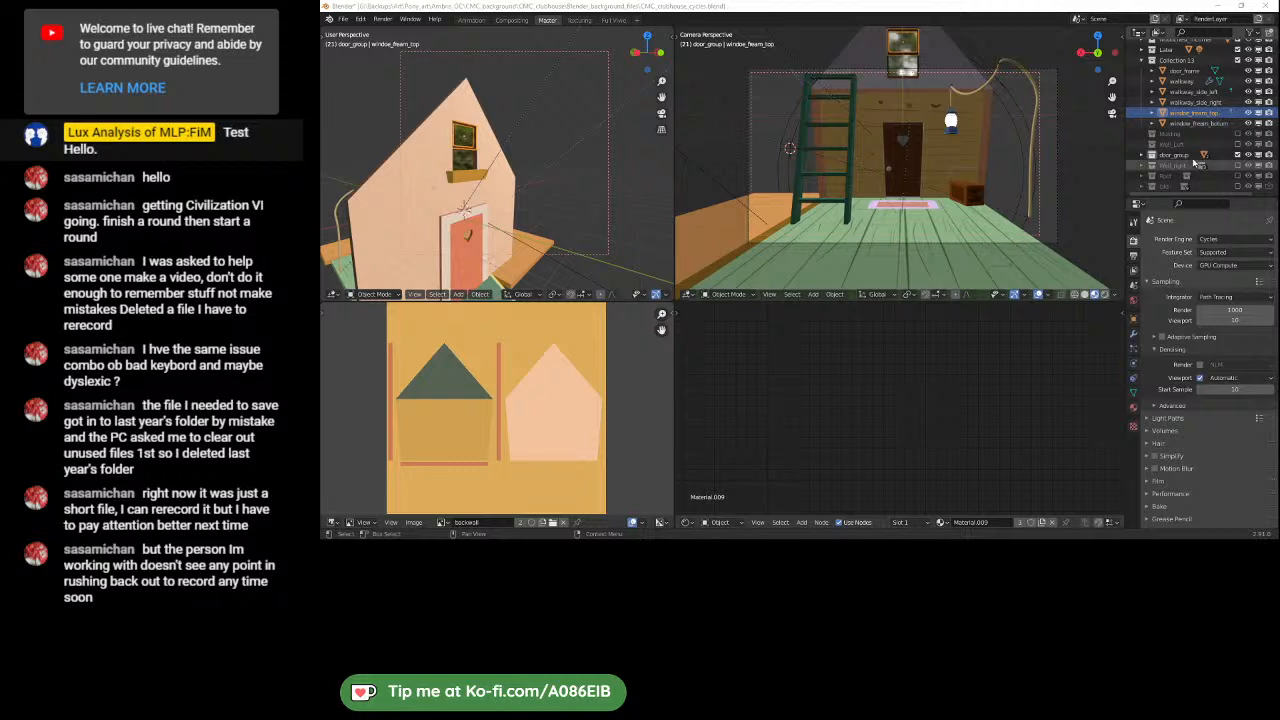
pyautogui.scroll(2, 1192, 155)
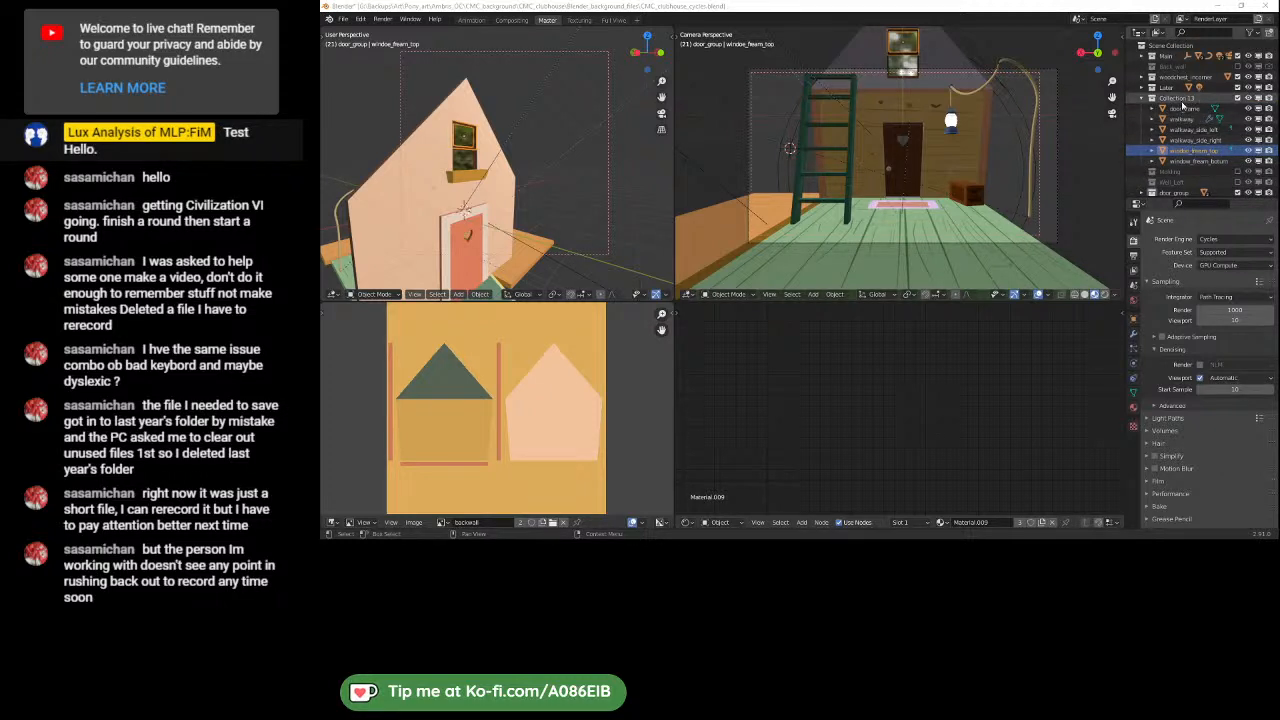
pyautogui.click(1183, 112)
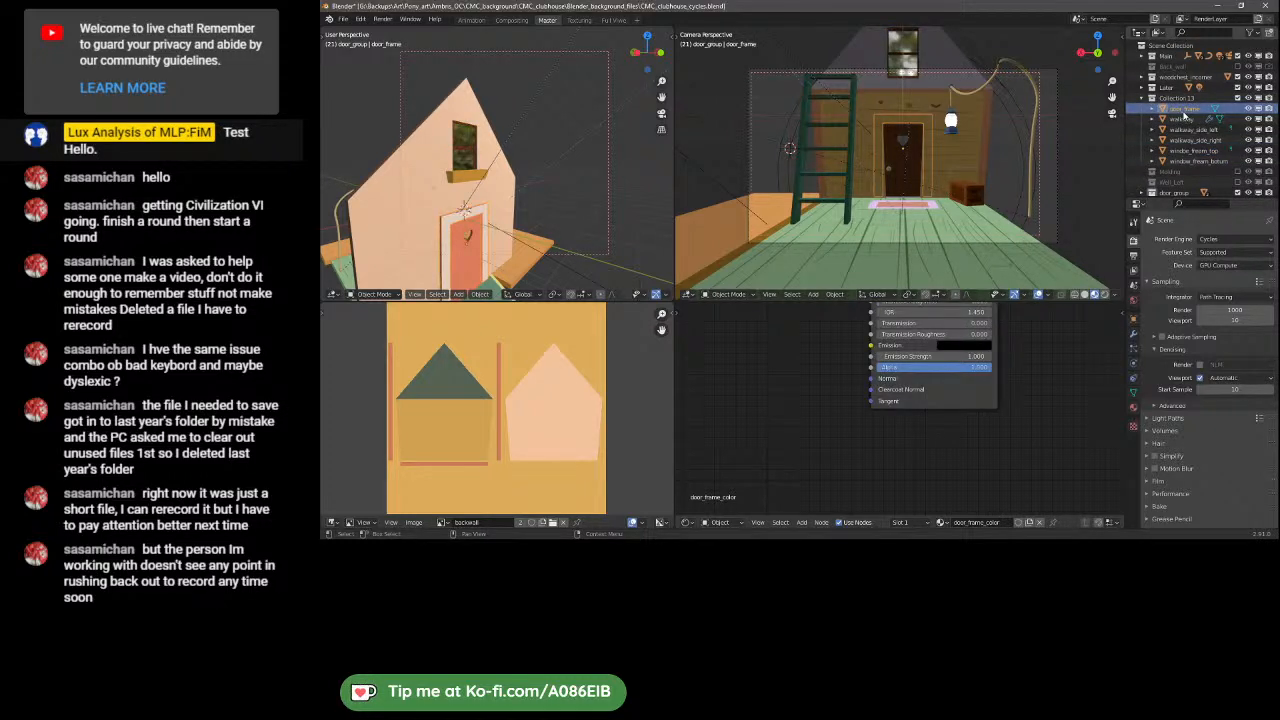
pyautogui.moveTo(523, 208); pyautogui.dragTo(559, 166, button='middle')
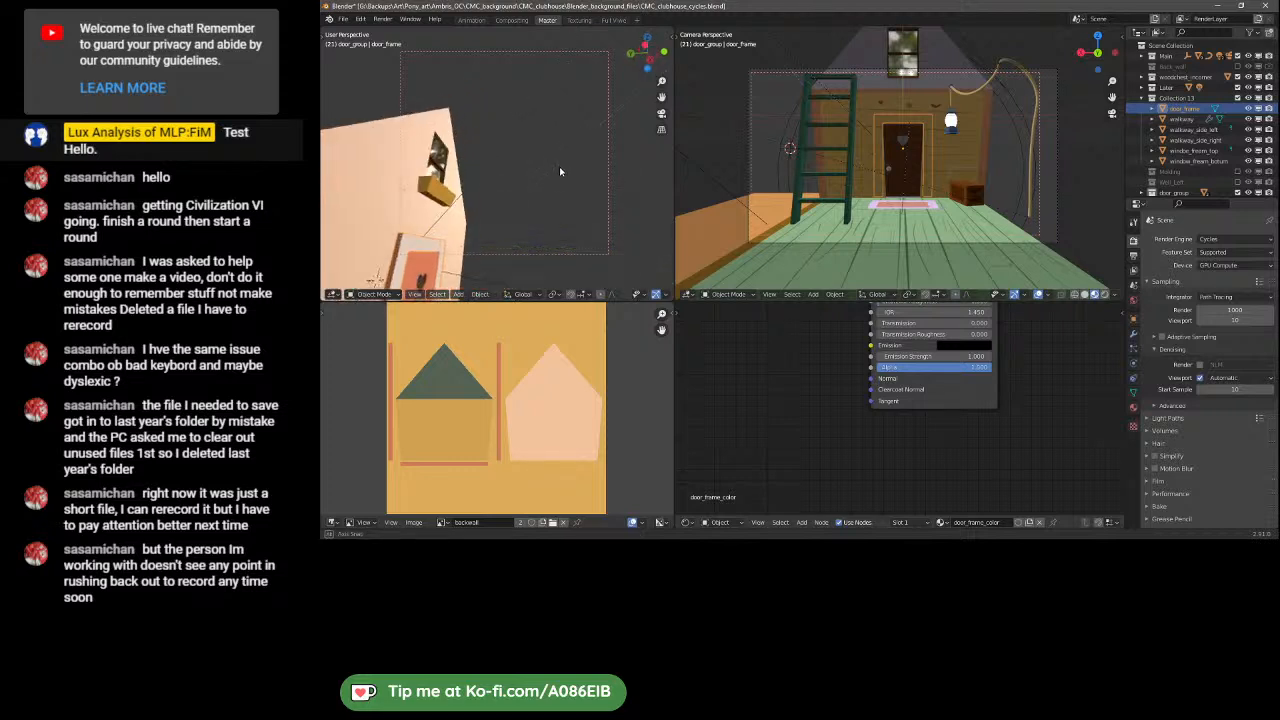
pyautogui.moveTo(448, 260); pyautogui.dragTo(507, 207, button='middle')
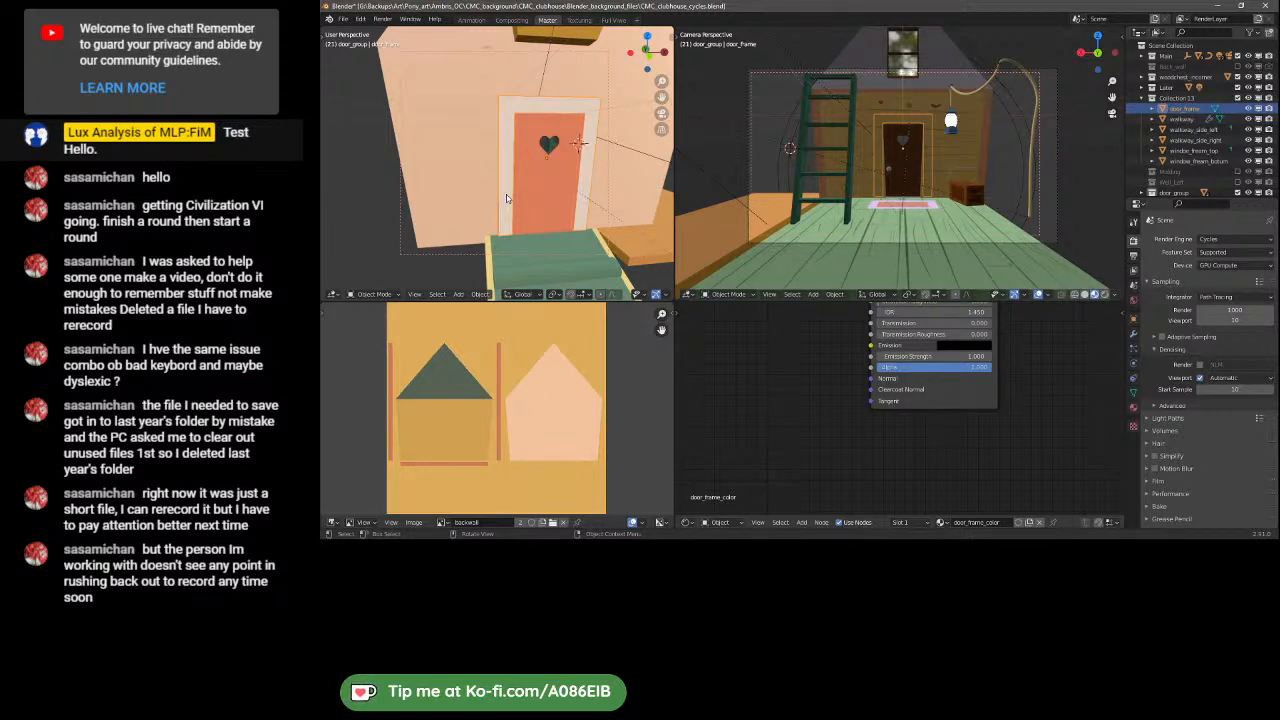
pyautogui.moveTo(514, 150); pyautogui.dragTo(556, 208, button='middle')
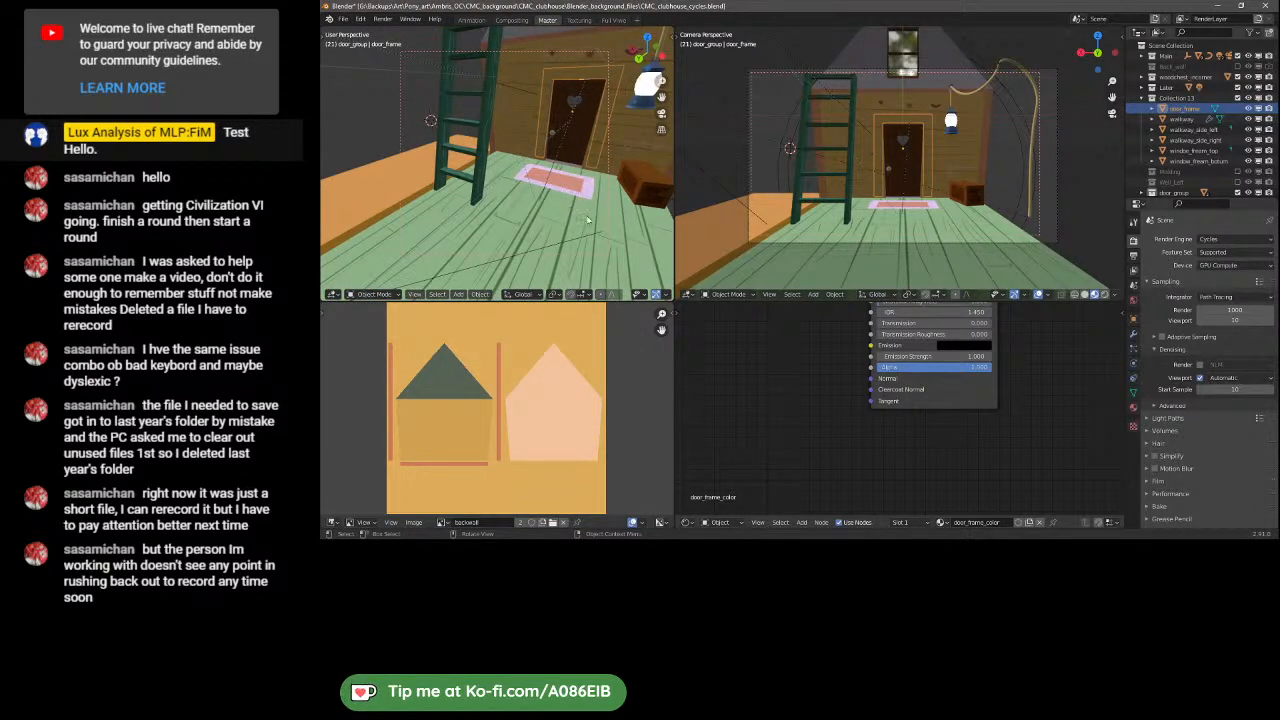
pyautogui.moveTo(586, 216); pyautogui.dragTo(549, 198, button='middle')
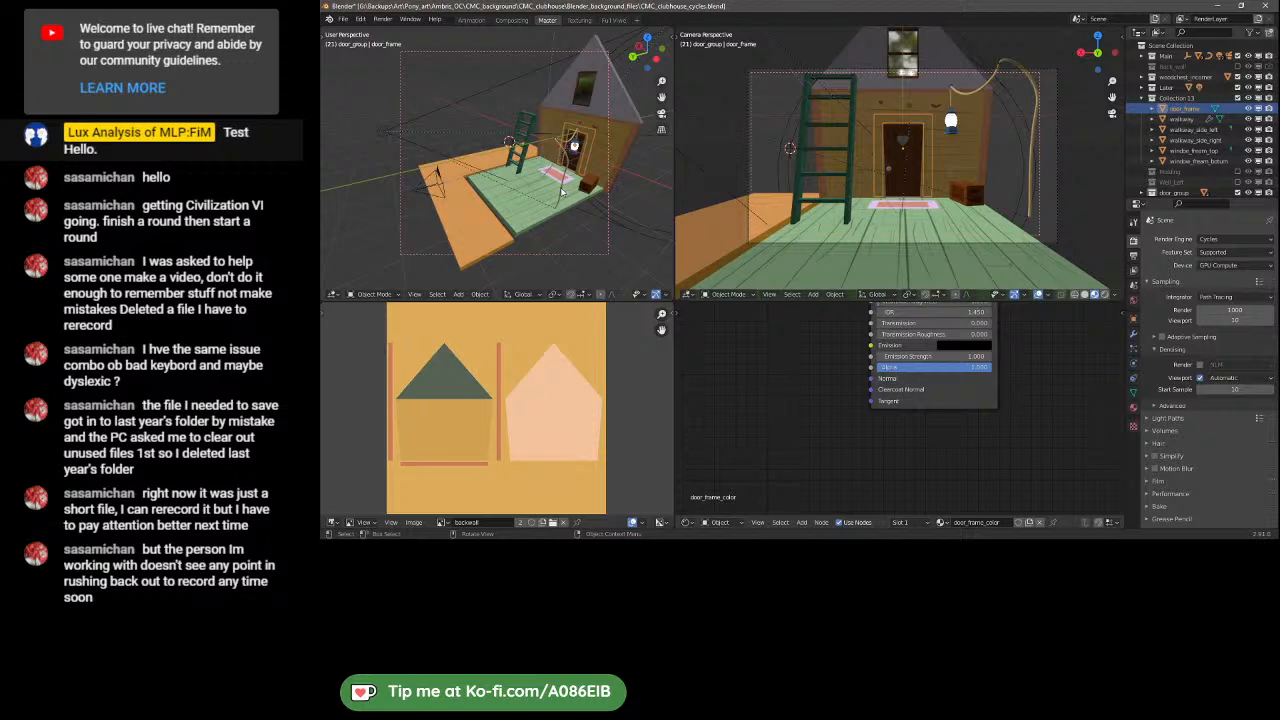
# - Inspect the ladder and wooden crate, and identify the floor_01 object inside the Main collection
pyautogui.click(562, 191)
pyautogui.click(524, 149)
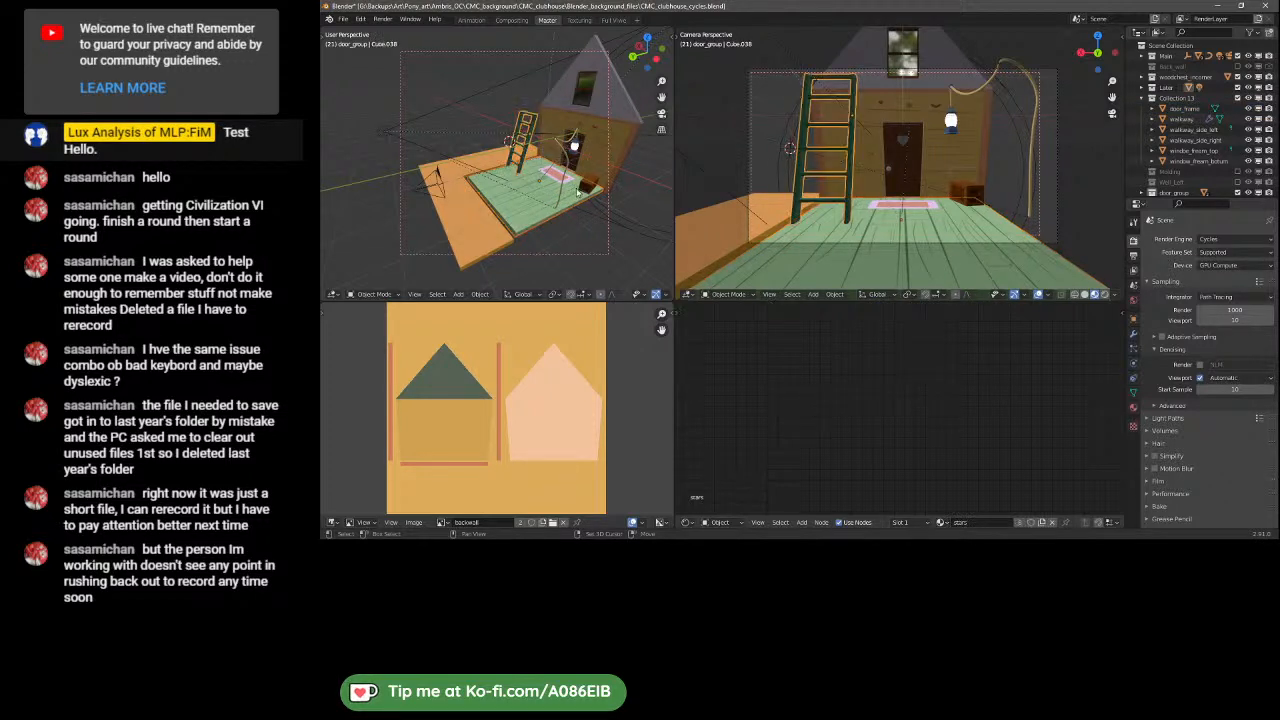
pyautogui.keyDown('shift'); pyautogui.click(584, 192); pyautogui.keyUp('shift')
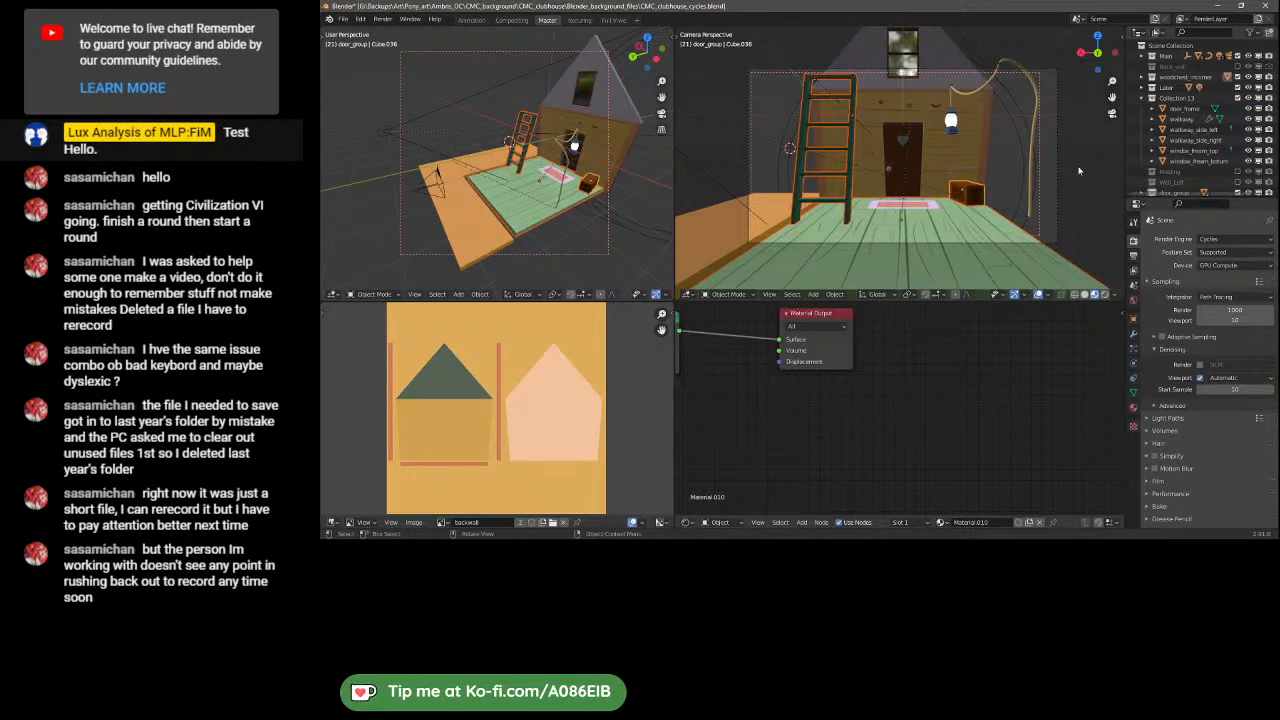
pyautogui.click(1145, 56)
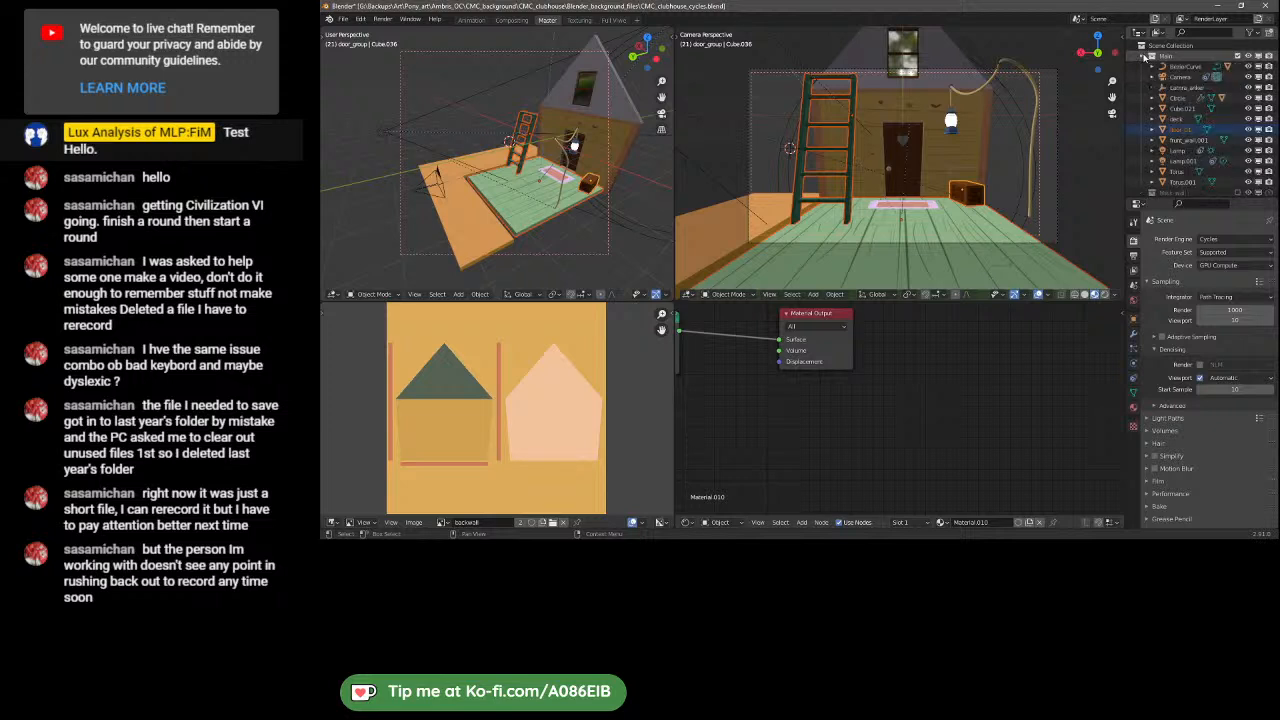
pyautogui.click(1180, 131)
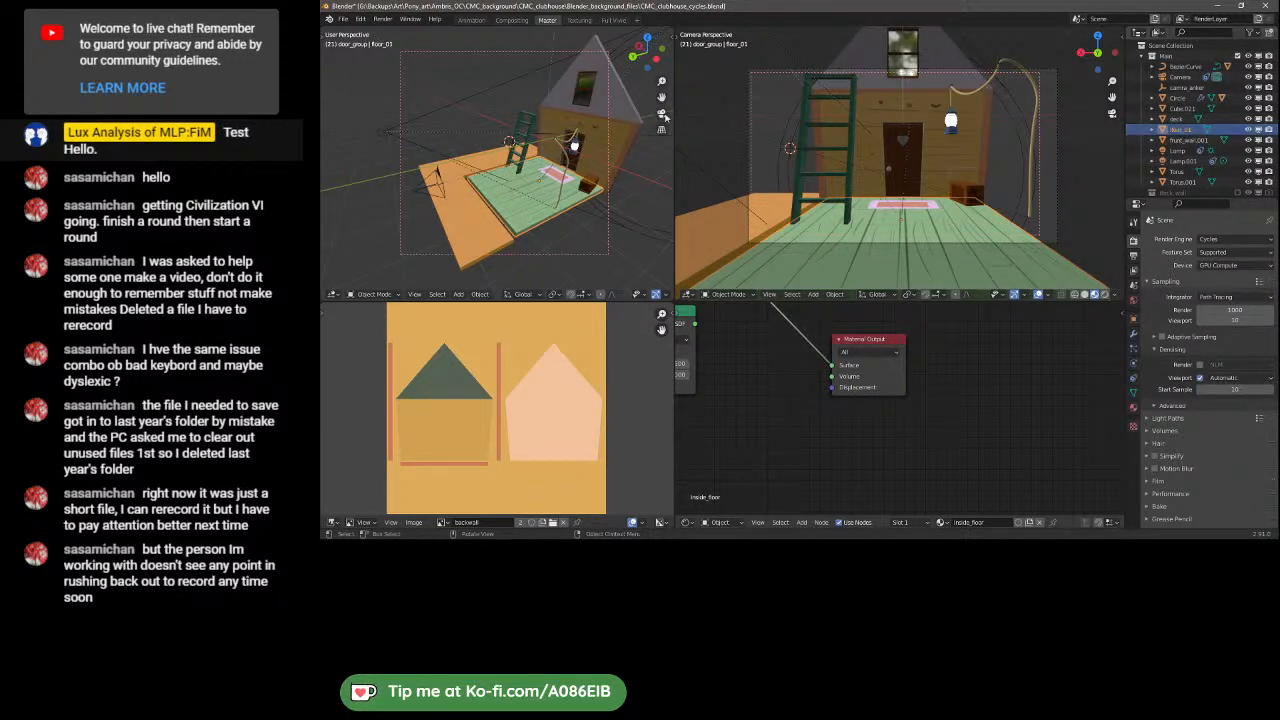
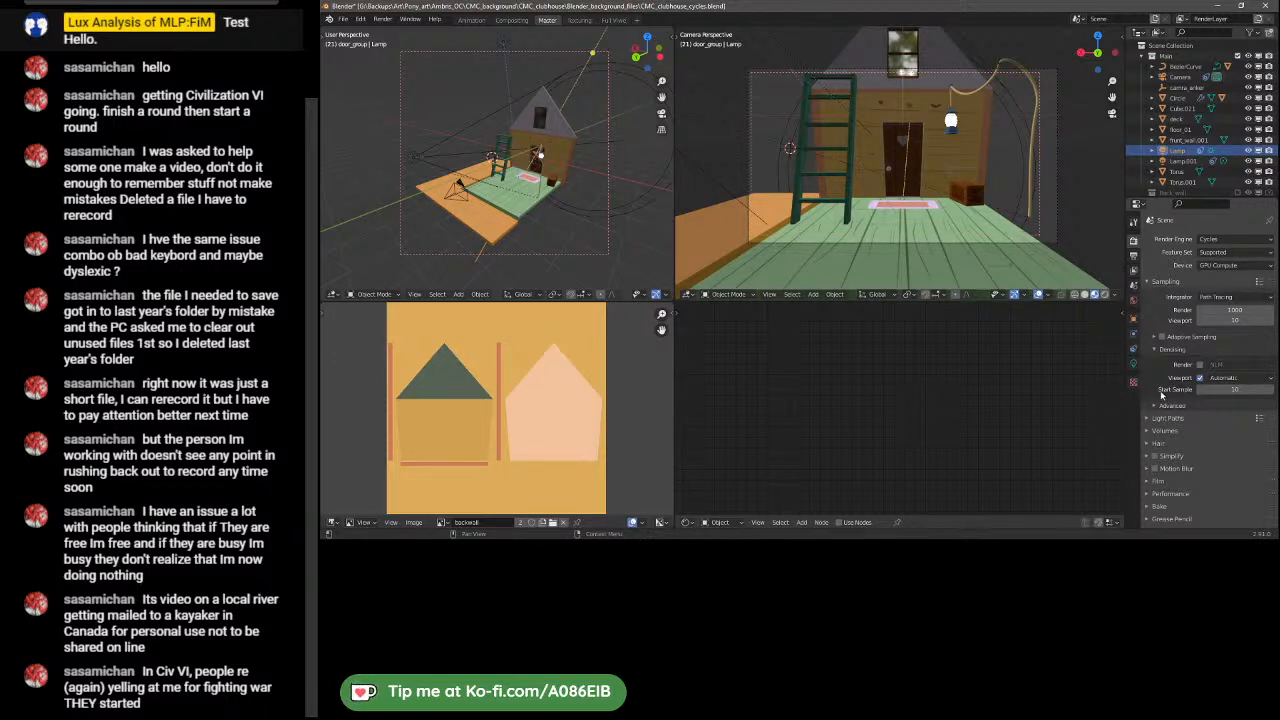
# - Set the world background colour to white by raising its value to 1.000
pyautogui.click(1133, 300)
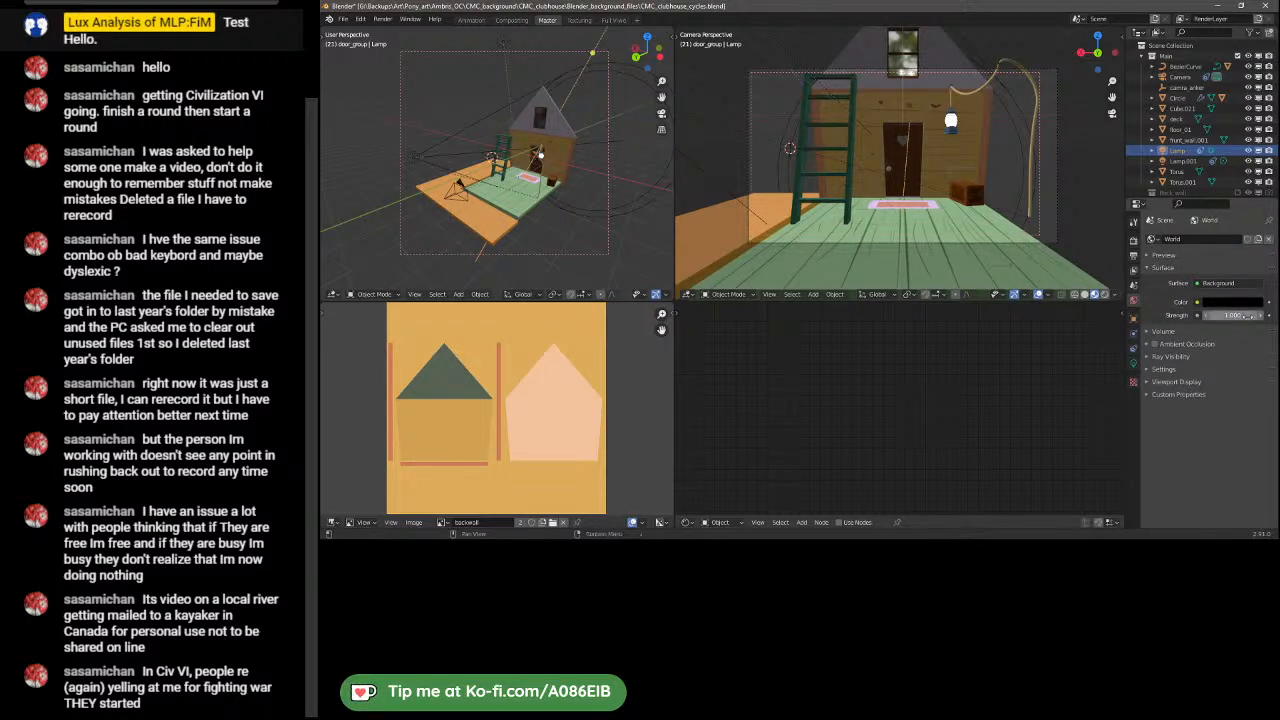
pyautogui.click(1255, 302)
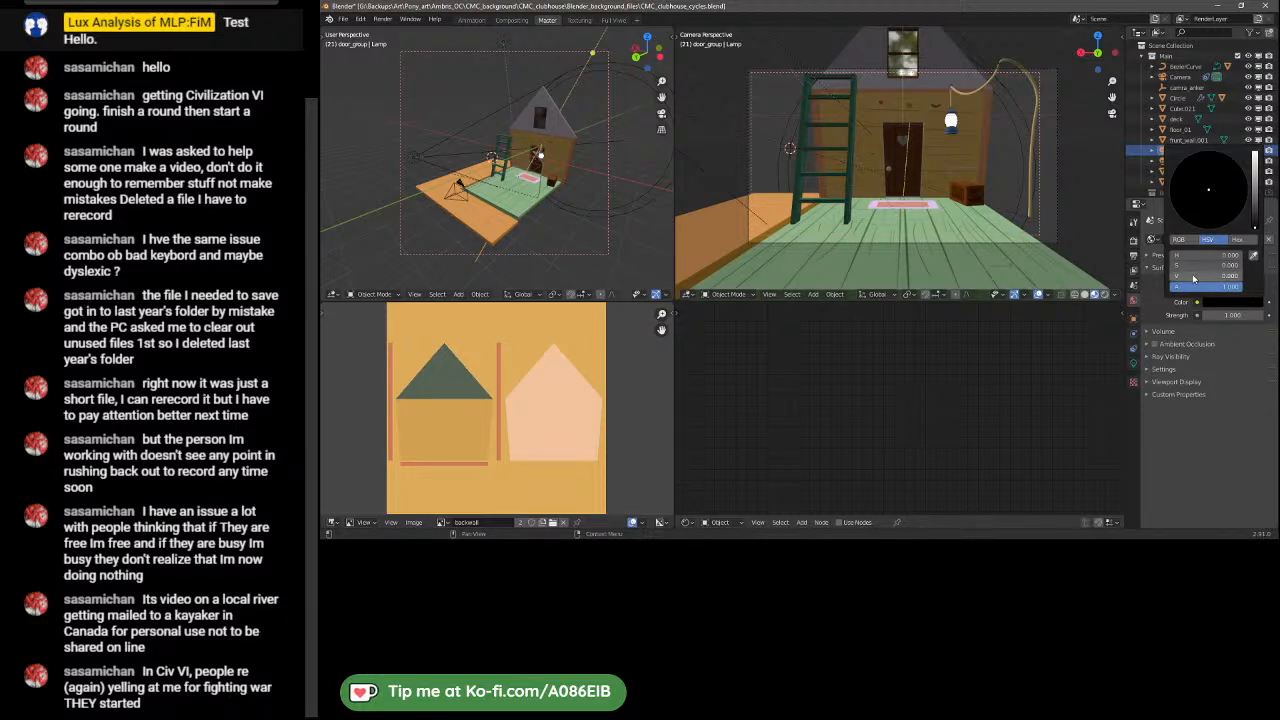
pyautogui.moveTo(1190, 276); pyautogui.dragTo(1256, 276)
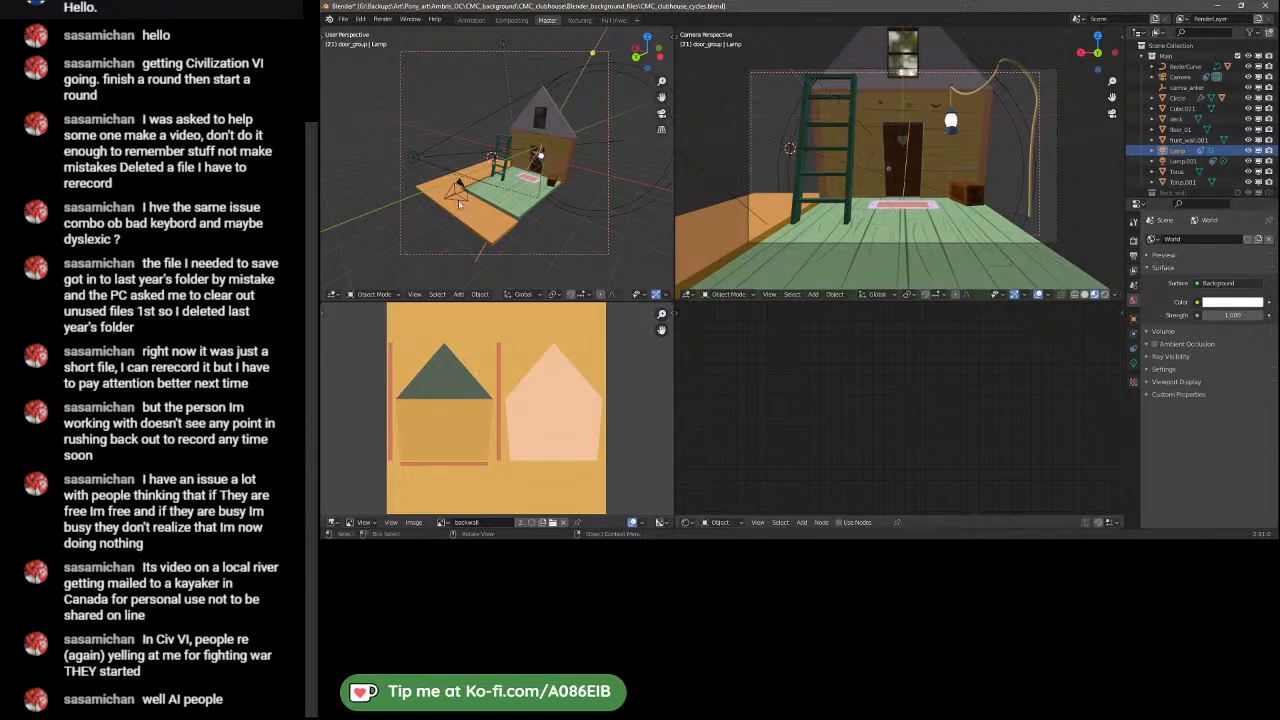
# - Check the world lighting with rendered shading in the user perspective view, and return it to Material Preview
pyautogui.press('z')
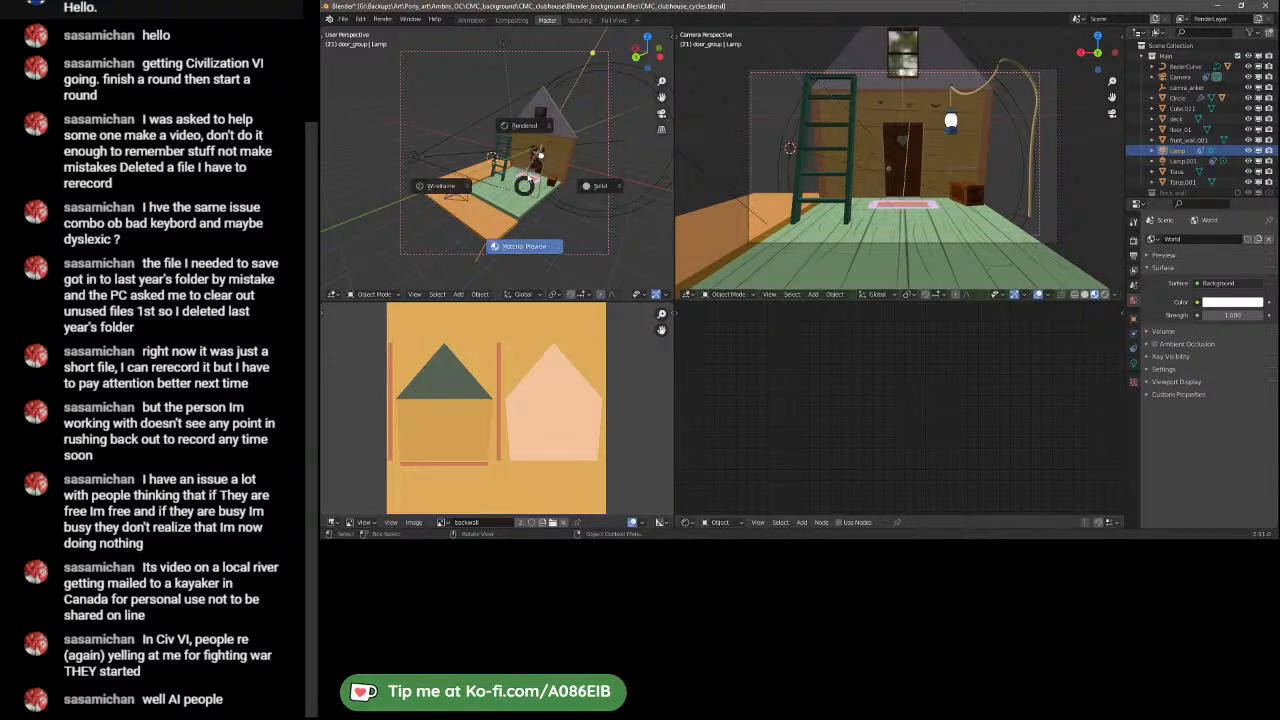
pyautogui.click(526, 132)
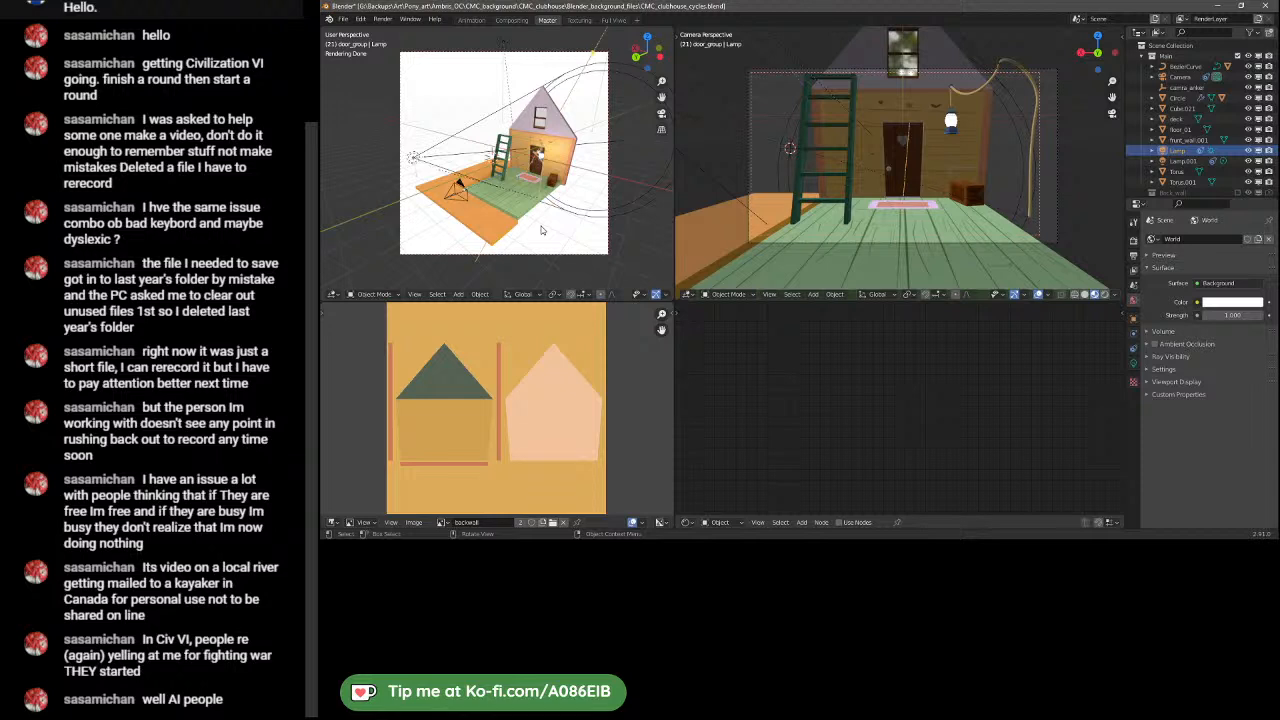
pyautogui.press('z')
pyautogui.click(540, 289)
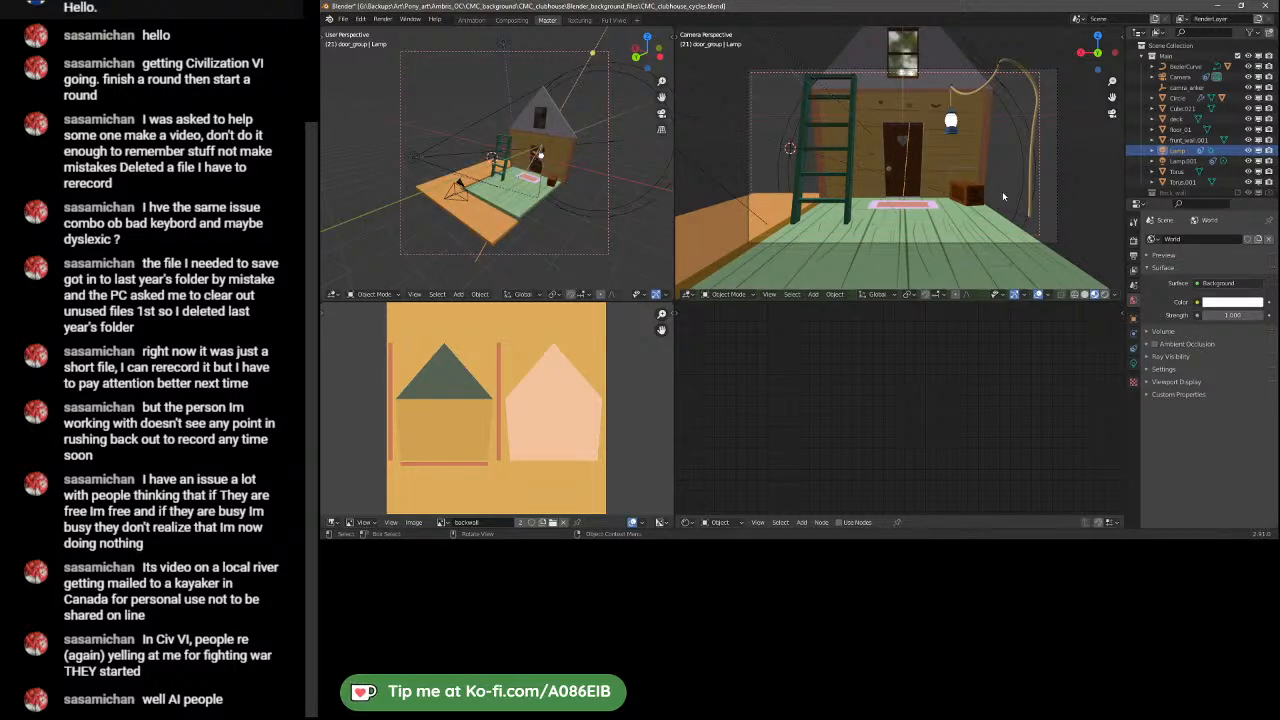
# - Set the world background colour back to black with a value of 0.000, and show the render settings
pyautogui.click(1212, 302)
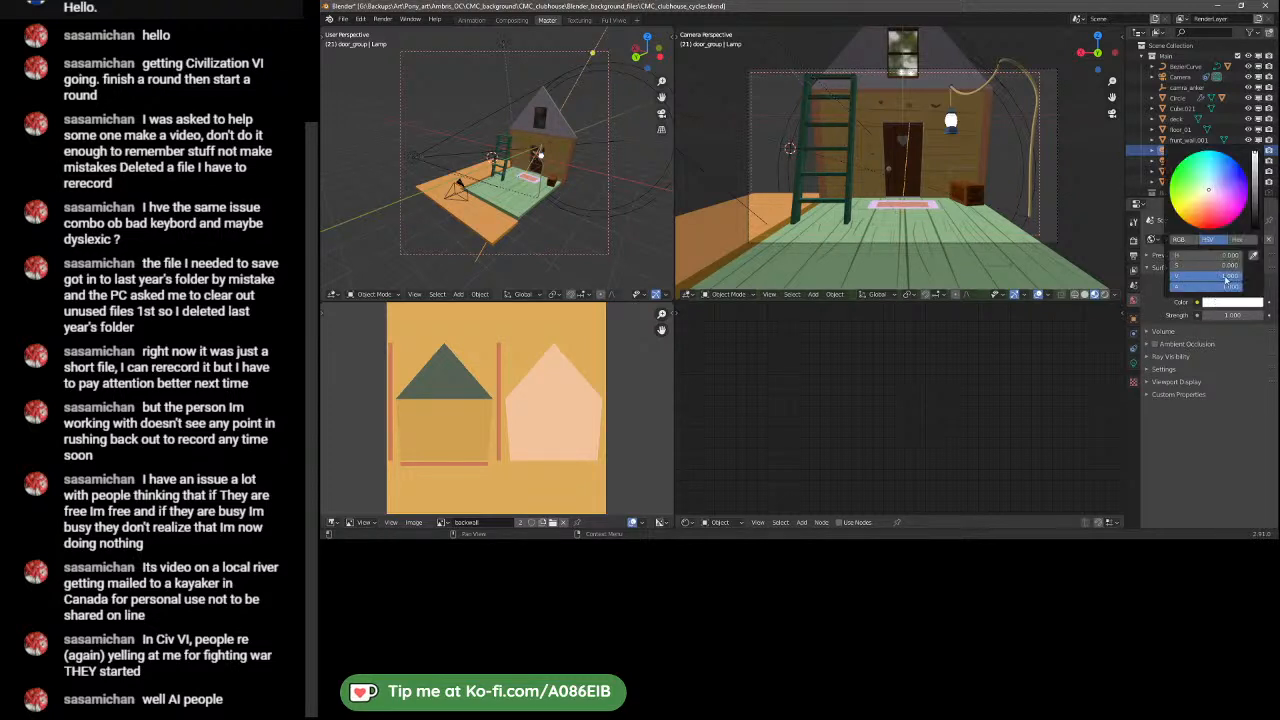
pyautogui.moveTo(1222, 277); pyautogui.dragTo(1172, 277)
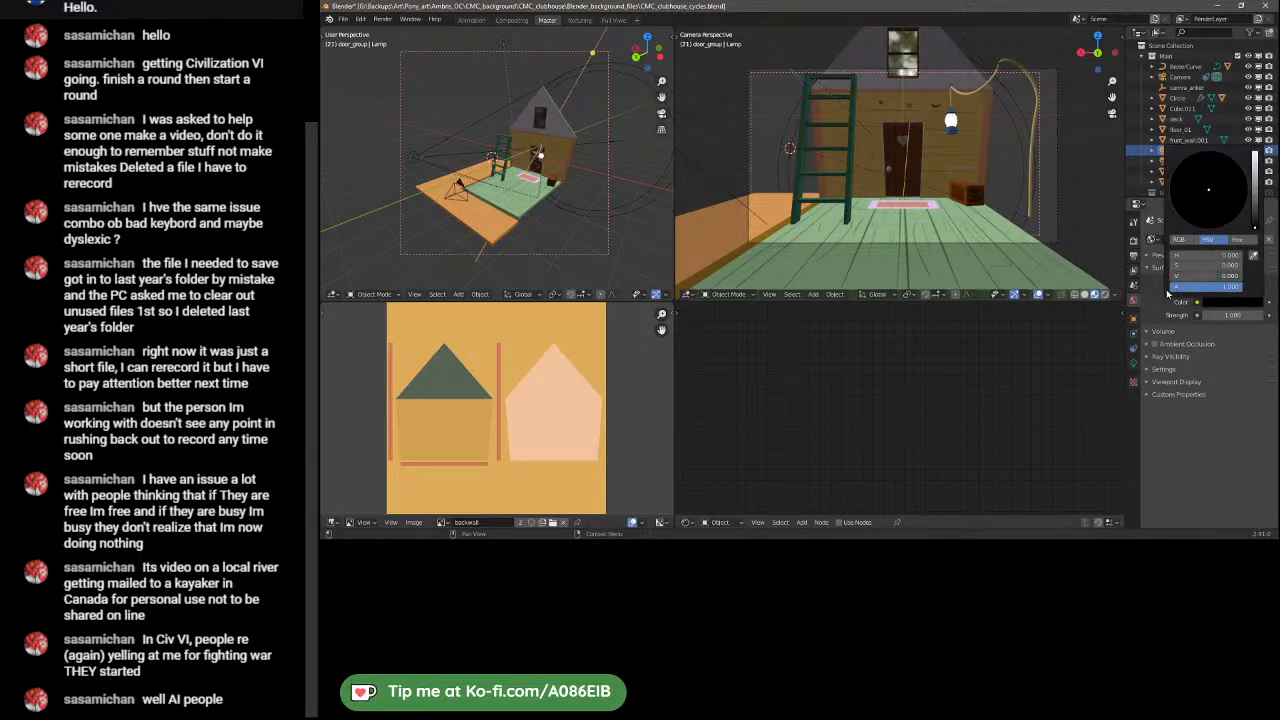
pyautogui.click(1135, 243)
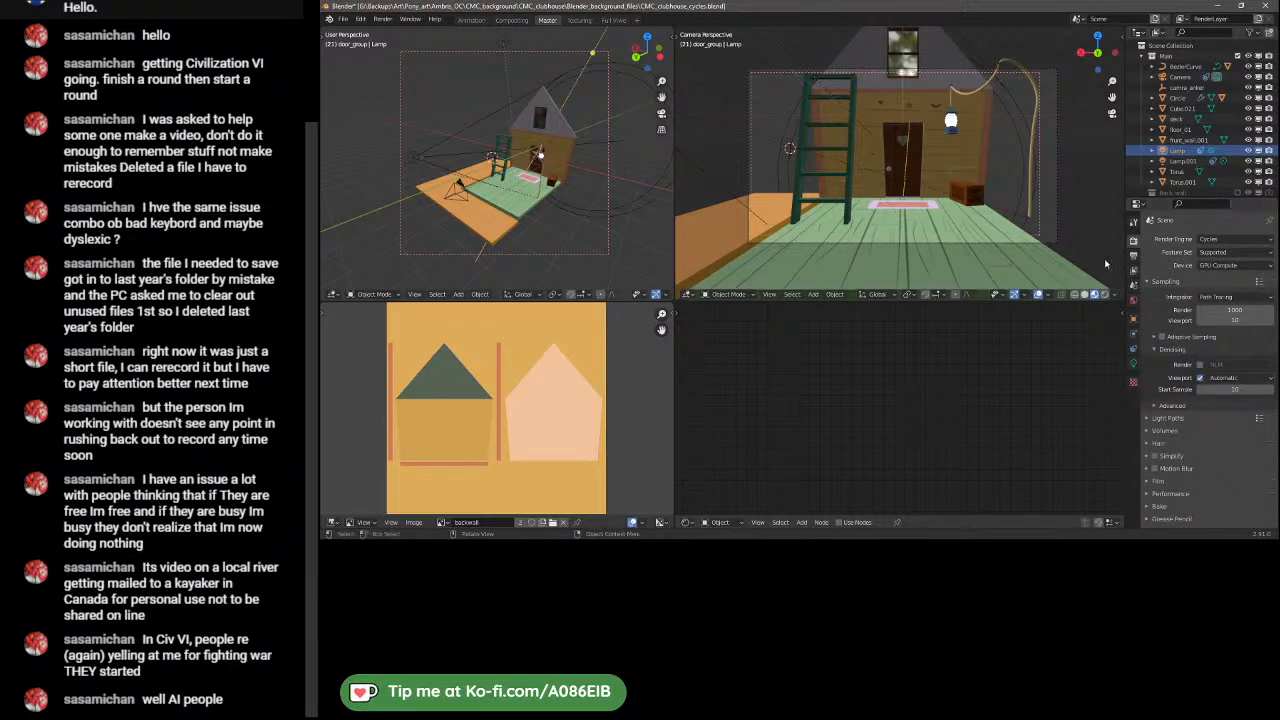
# - Identify the BezierCurve object in the Main collection with a trial move and rename it as rope
pyautogui.click(1190, 67)
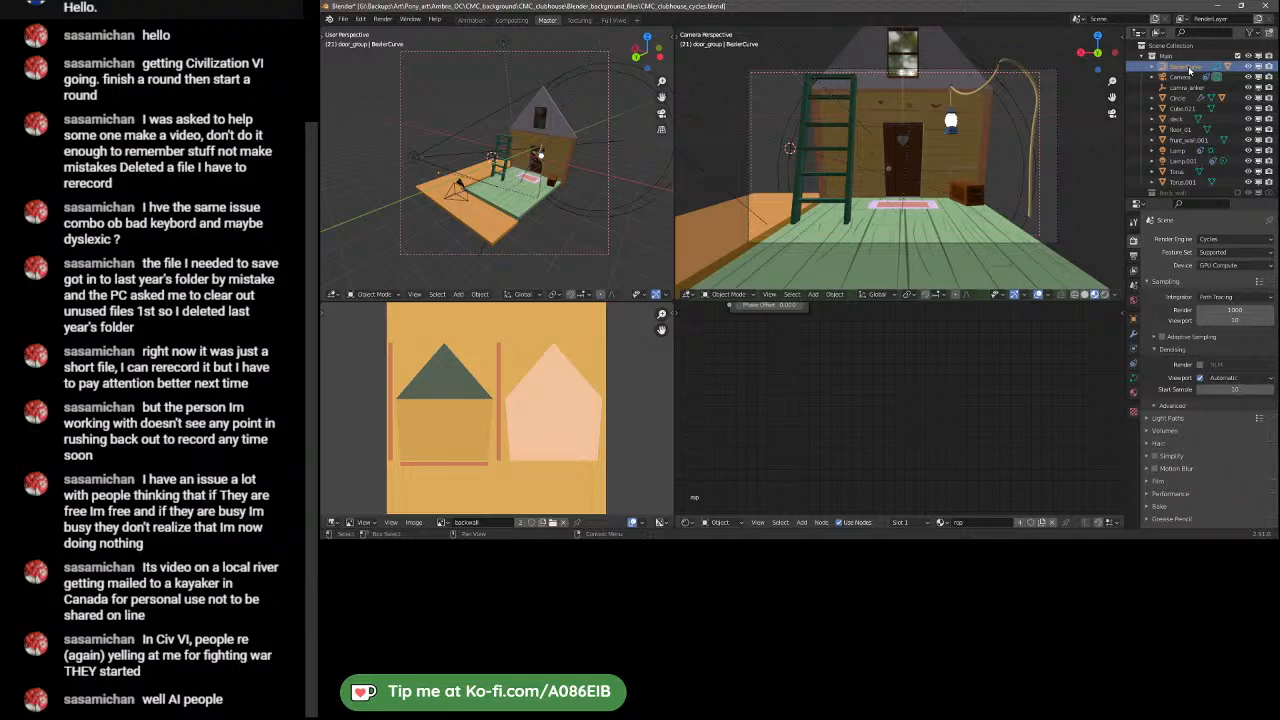
pyautogui.moveTo(513, 203)
pyautogui.mouseDown(button='middle')
pyautogui.moveTo(614, 194)
pyautogui.moveTo(565, 208)
pyautogui.moveTo(545, 190)
pyautogui.moveTo(512, 191)
pyautogui.mouseUp(button='middle')
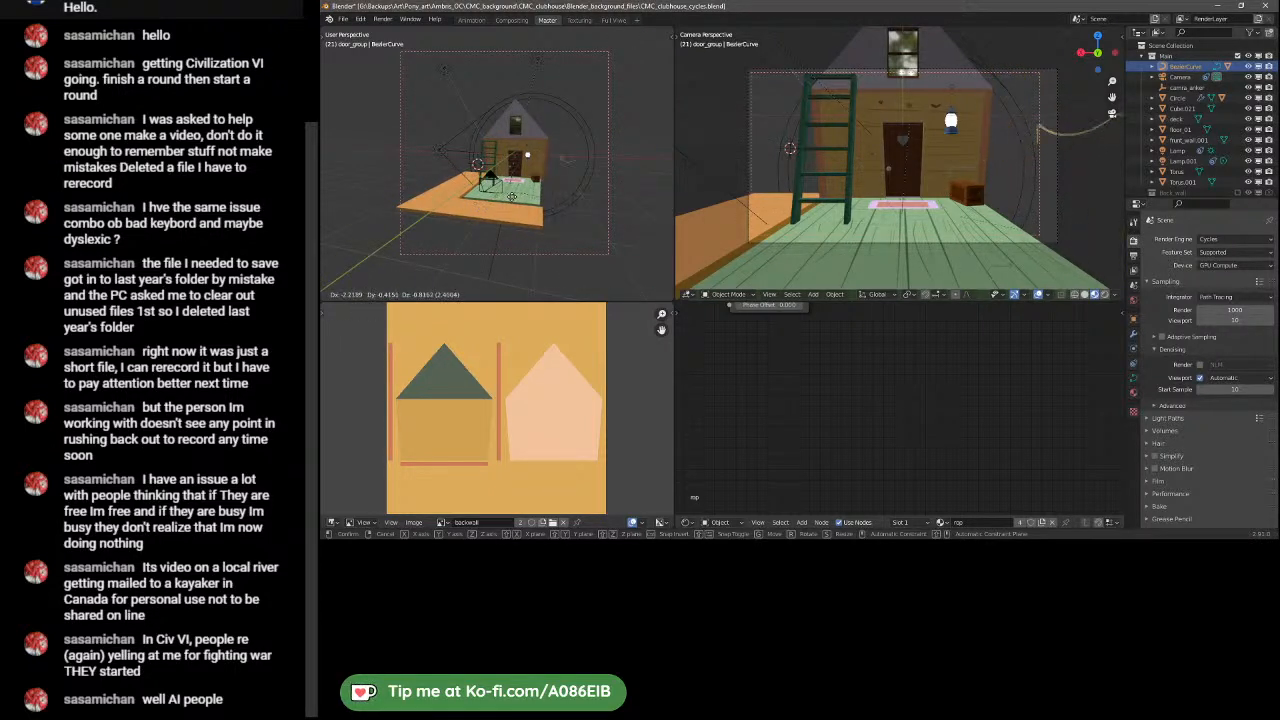
pyautogui.moveTo(492, 224)
pyautogui.mouseDown(button='middle')
pyautogui.moveTo(591, 218)
pyautogui.moveTo(507, 230)
pyautogui.mouseUp(button='middle')
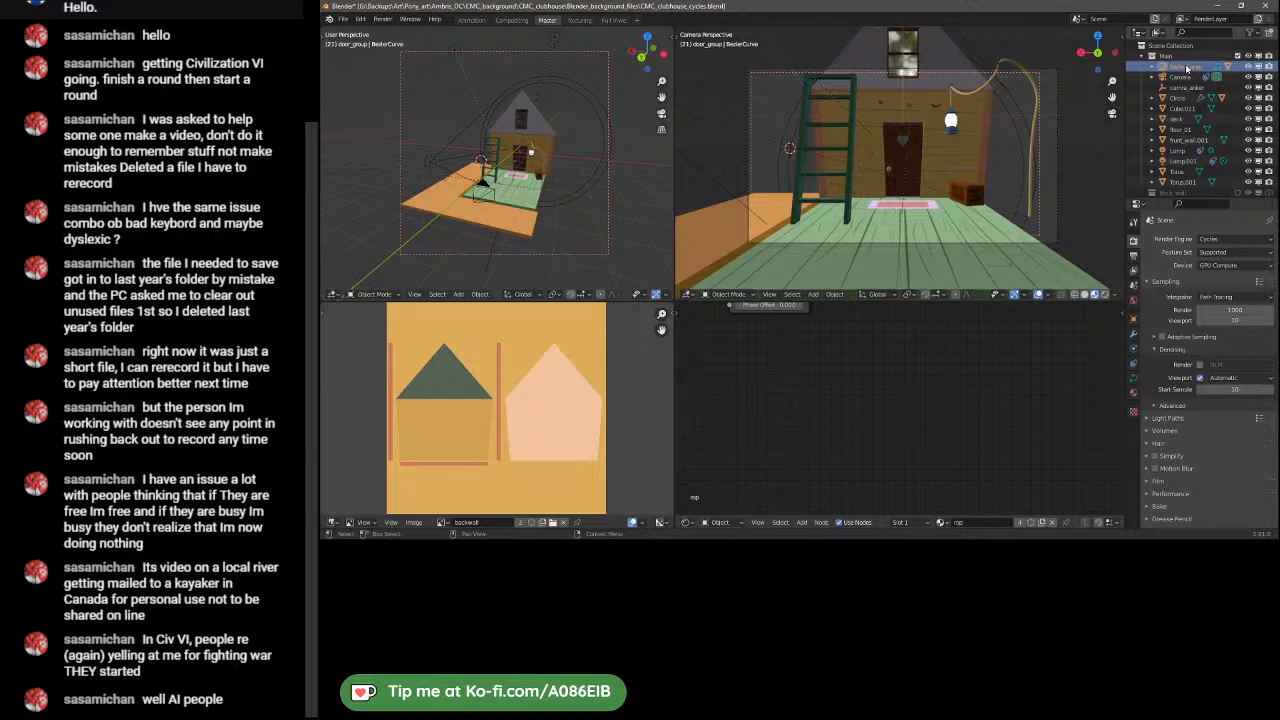
pyautogui.doubleClick(1187, 67)
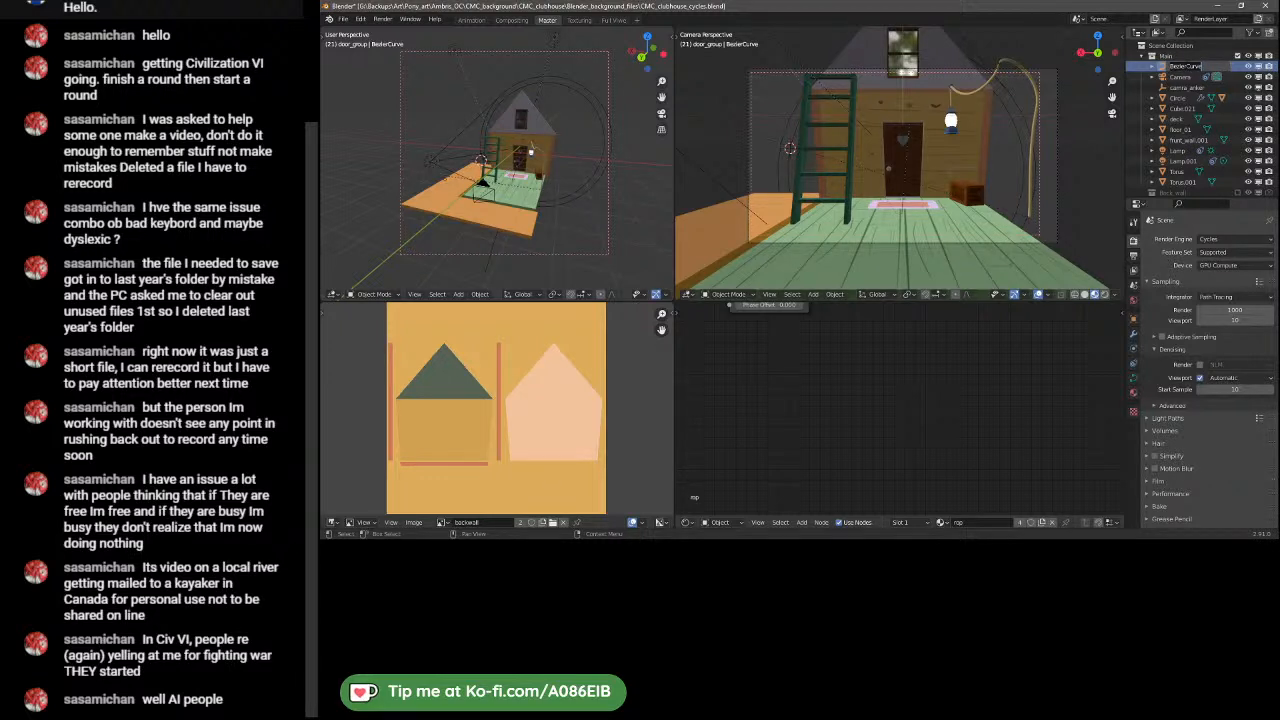
pyautogui.write('rope')
pyautogui.press('Return')
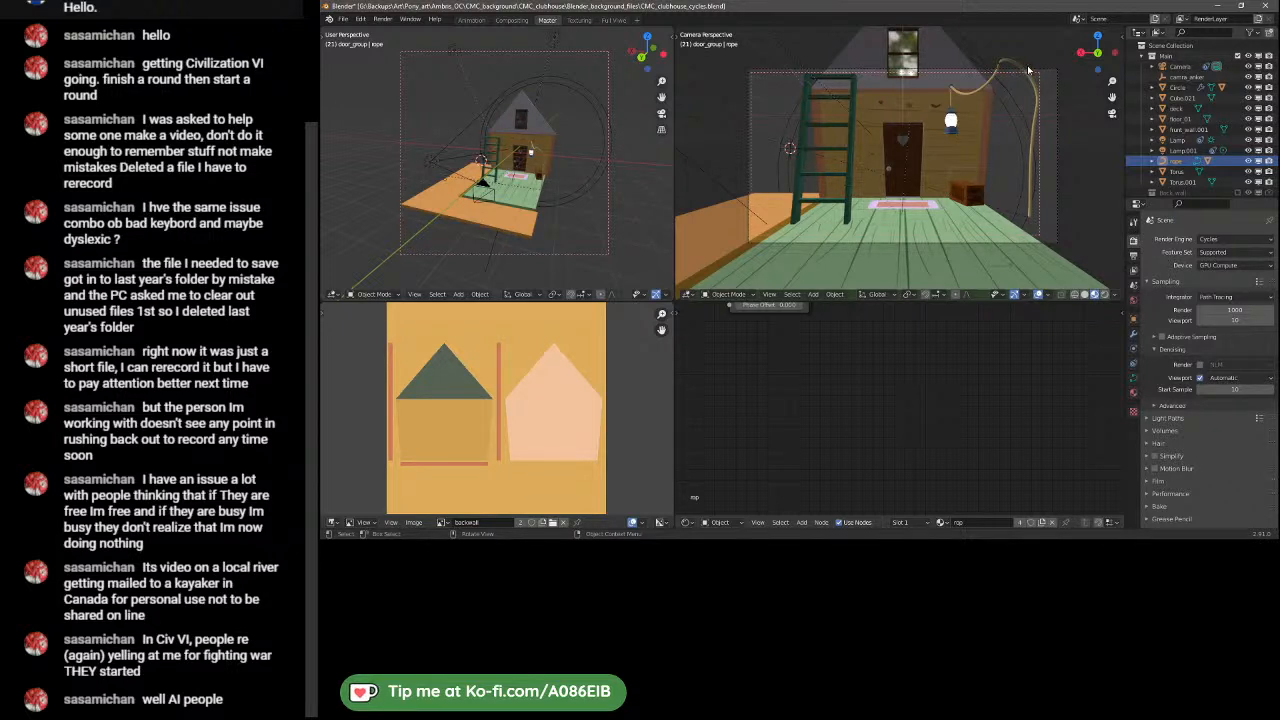
# - Inspect the front_wall.001 and deck objects in the Main collection to see which parts of the clubhouse they are
pyautogui.click(1186, 130)
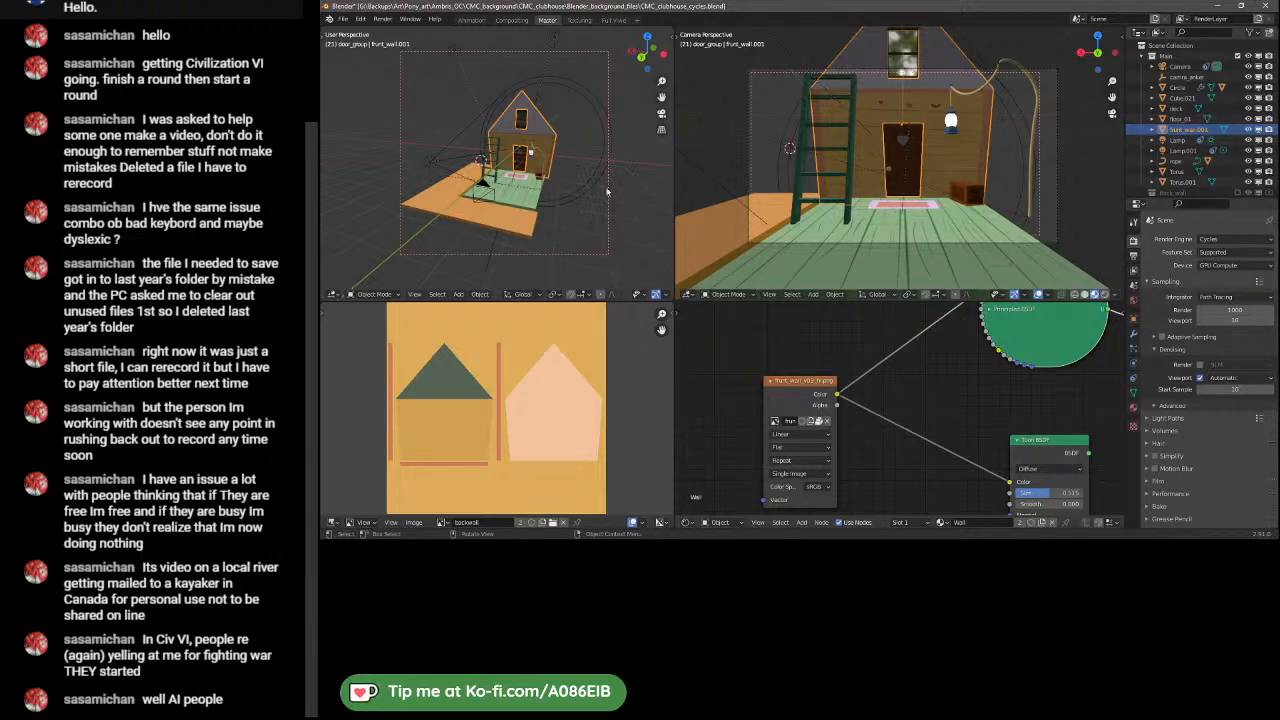
pyautogui.moveTo(582, 191)
pyautogui.mouseDown(button='middle')
pyautogui.moveTo(440, 206)
pyautogui.moveTo(429, 176)
pyautogui.moveTo(565, 205)
pyautogui.mouseUp(button='middle')
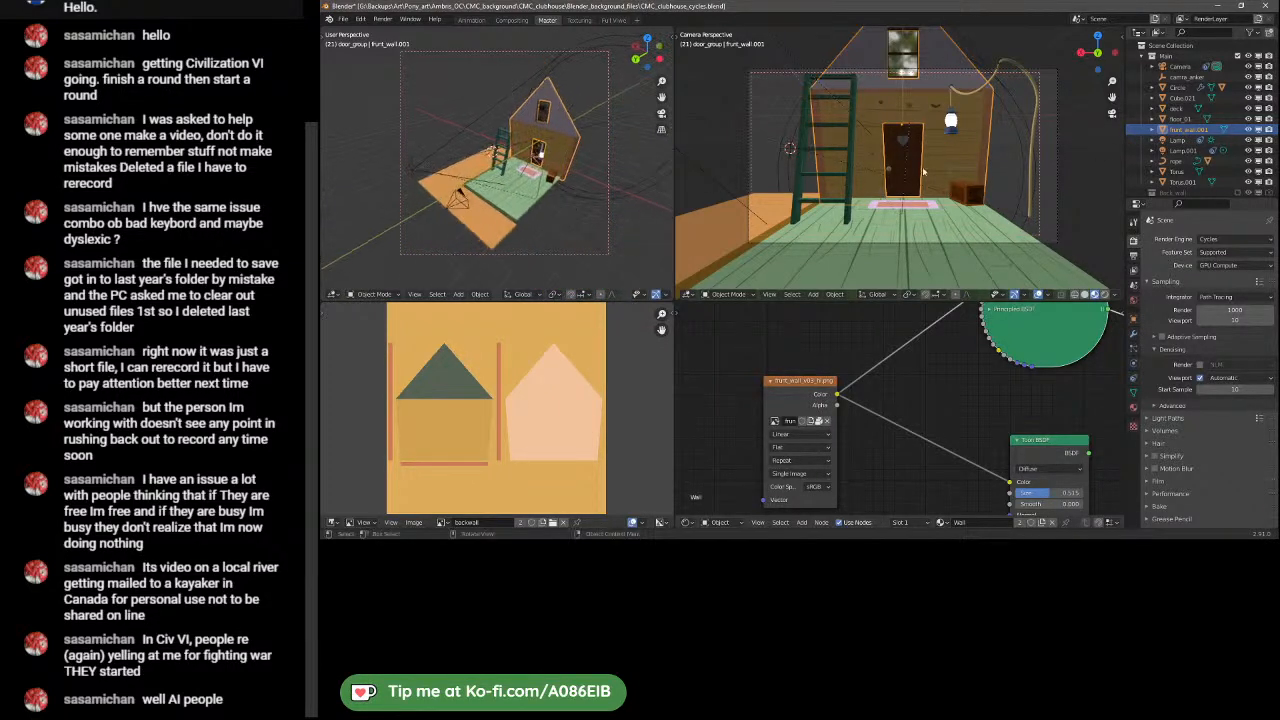
pyautogui.click(1220, 131)
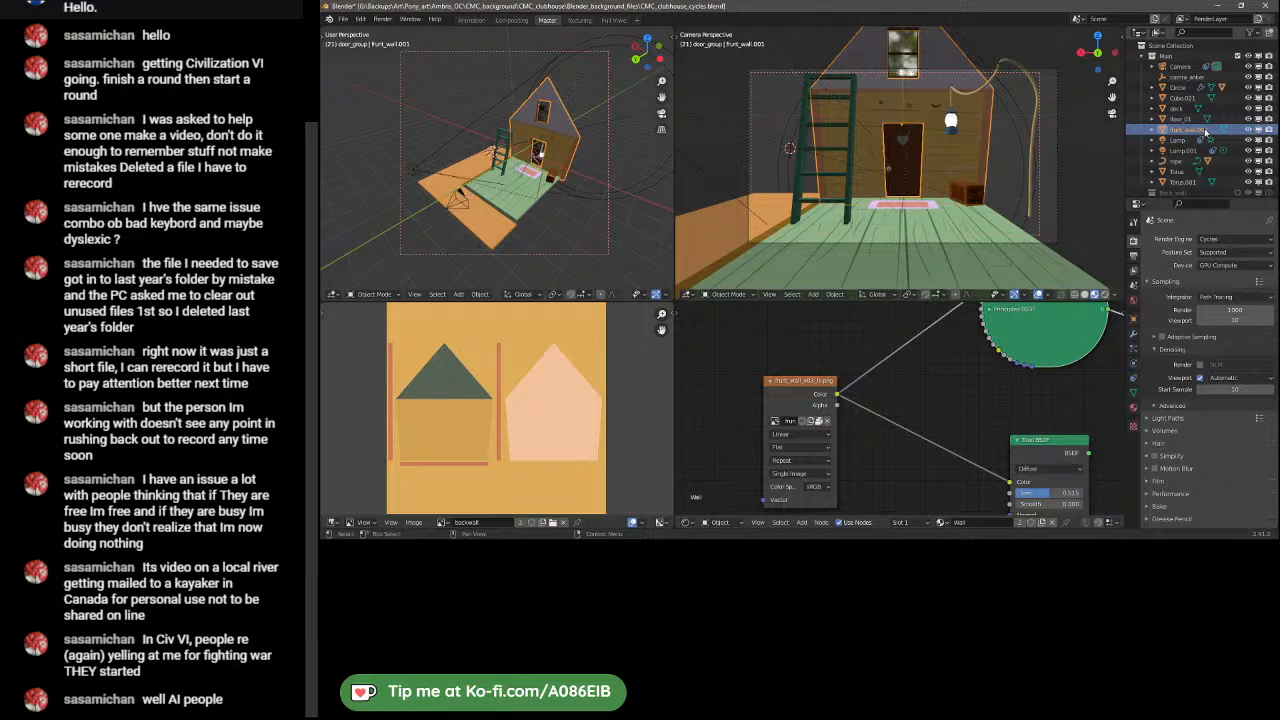
pyautogui.click(1185, 108)
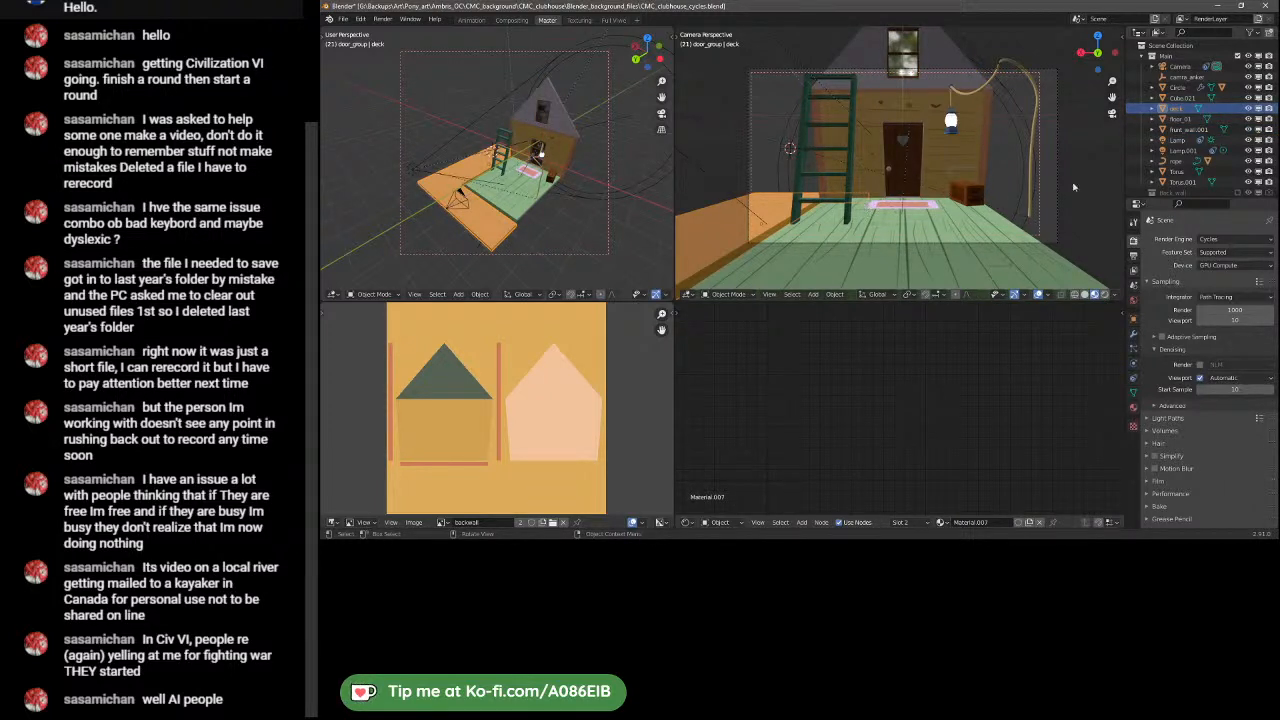
# - Identify the camra_anker empty with a trial move, plus the Camera and Torus.001 objects in the Main collection
pyautogui.click(1189, 77)
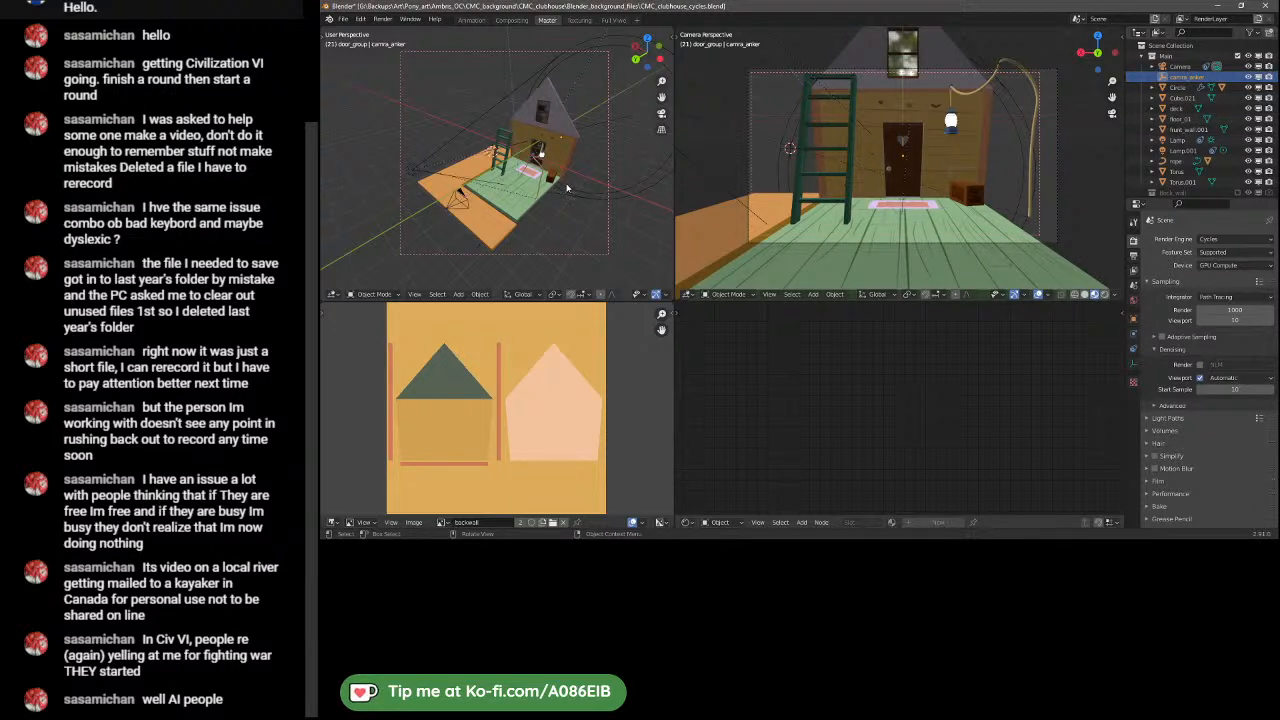
pyautogui.moveTo(567, 188); pyautogui.dragTo(630, 192, button='middle')
pyautogui.press('g')
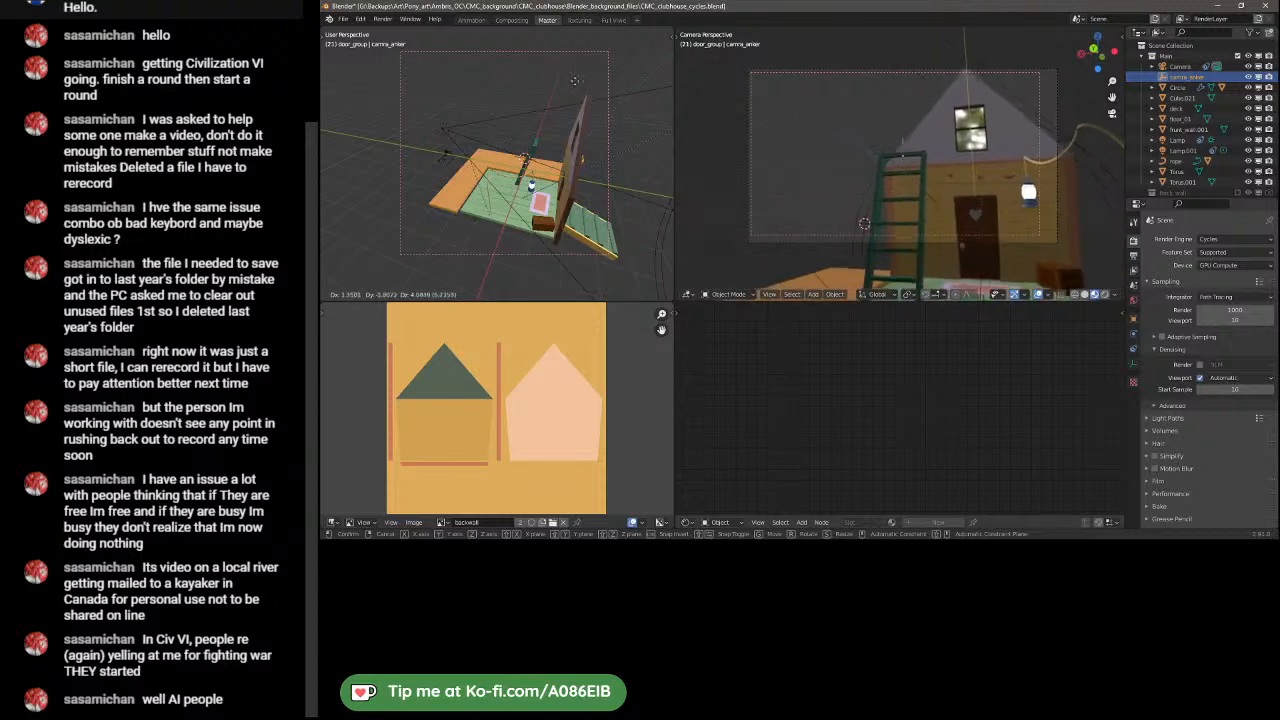
pyautogui.rightClick(547, 177)
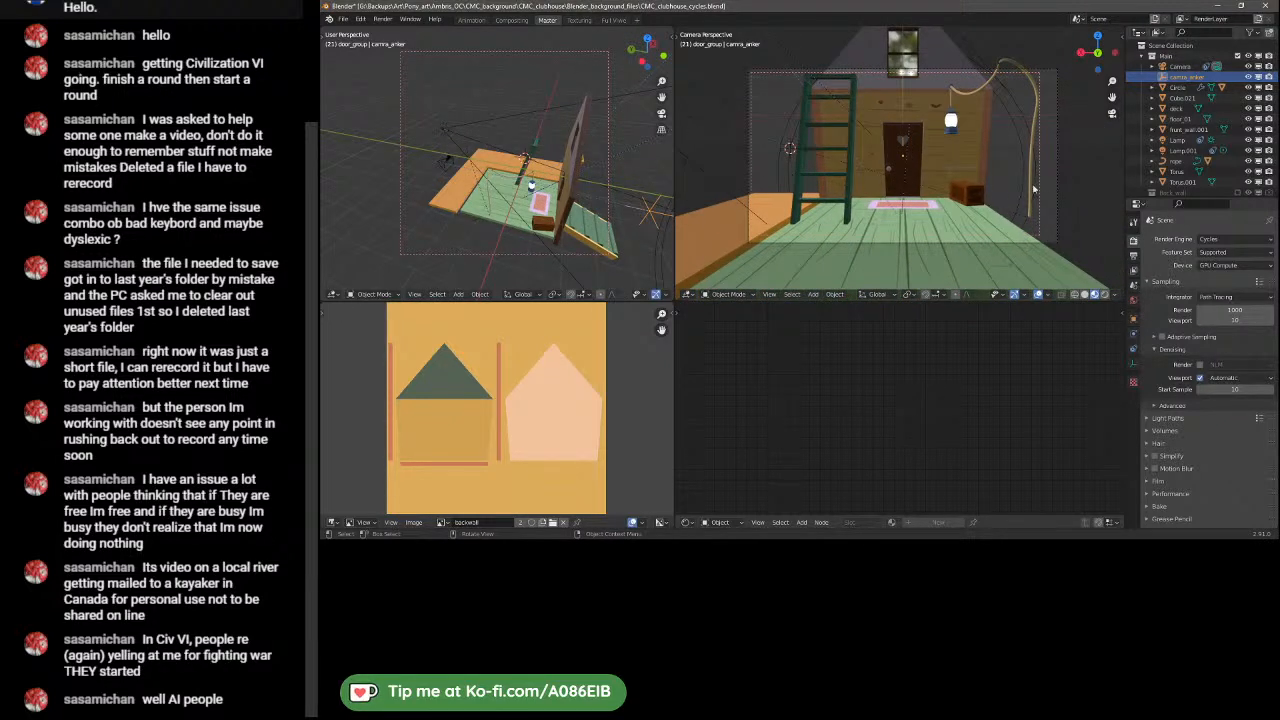
pyautogui.click(1185, 66)
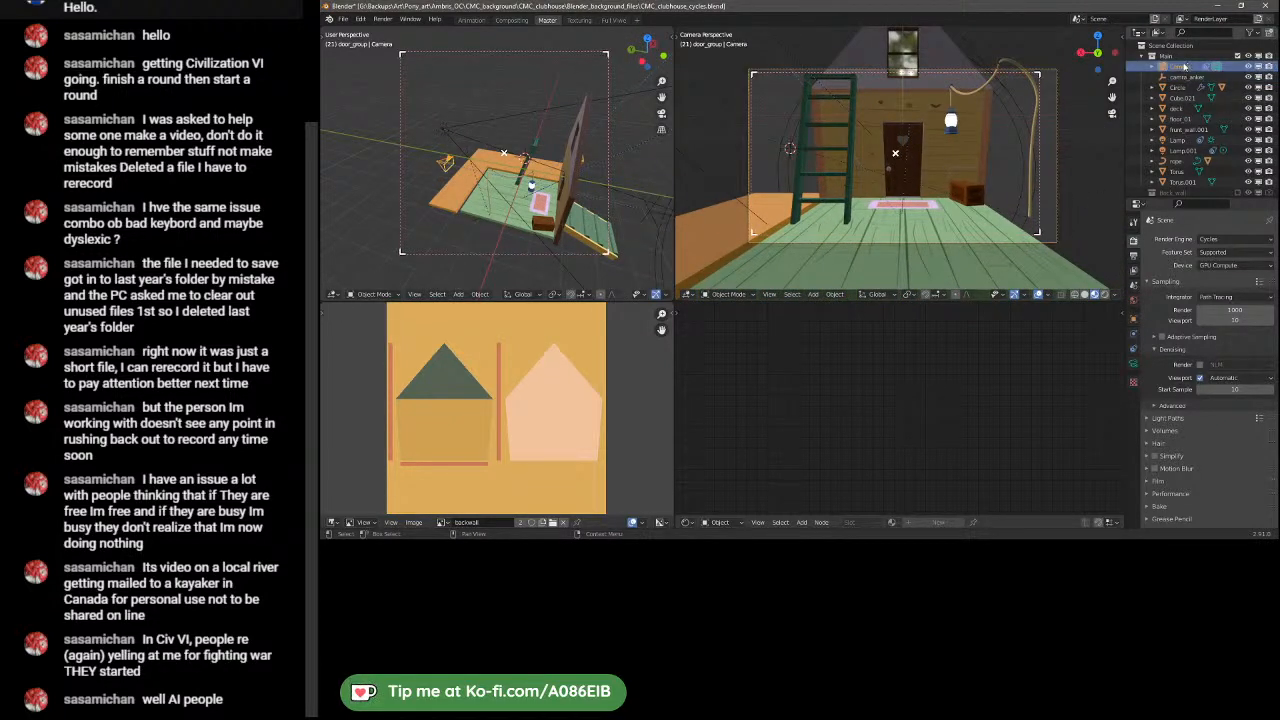
pyautogui.click(1178, 182)
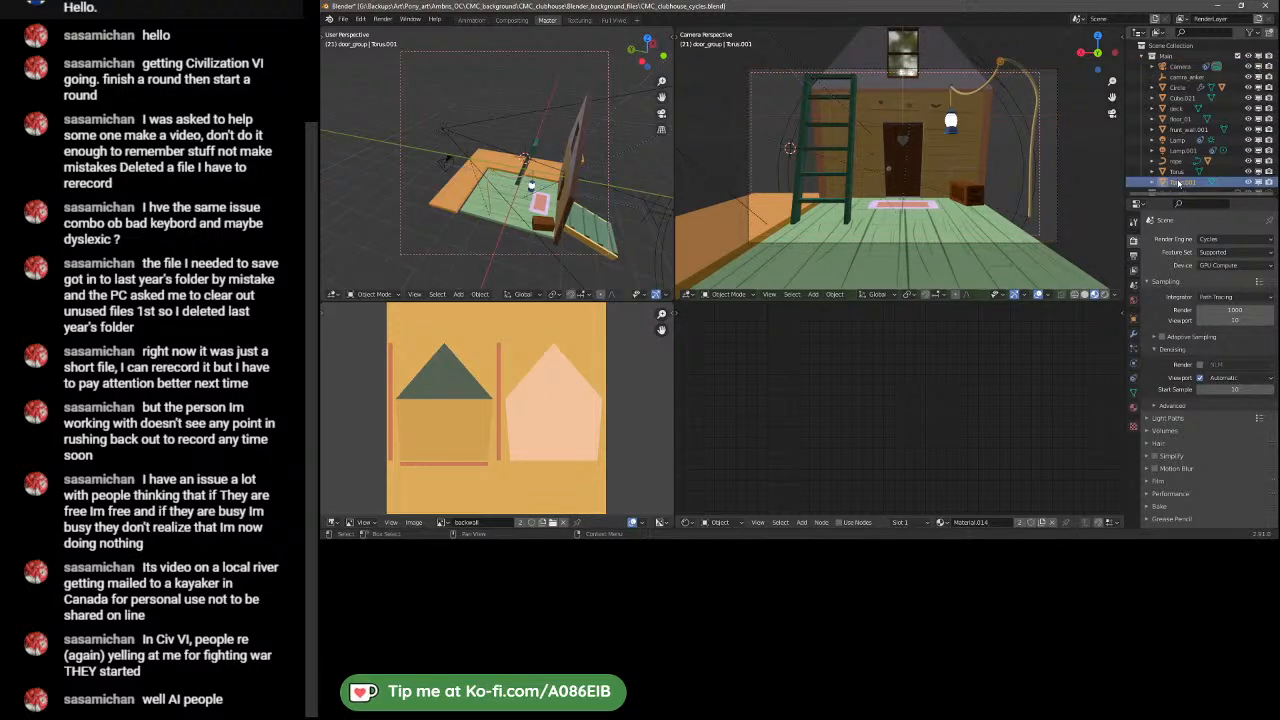
# - Identify the Torus object in the Main collection and rename it as Rings for Rope 01
pyautogui.moveTo(530, 200); pyautogui.dragTo(594, 183, button='middle')
pyautogui.scroll(3, 561, 168)
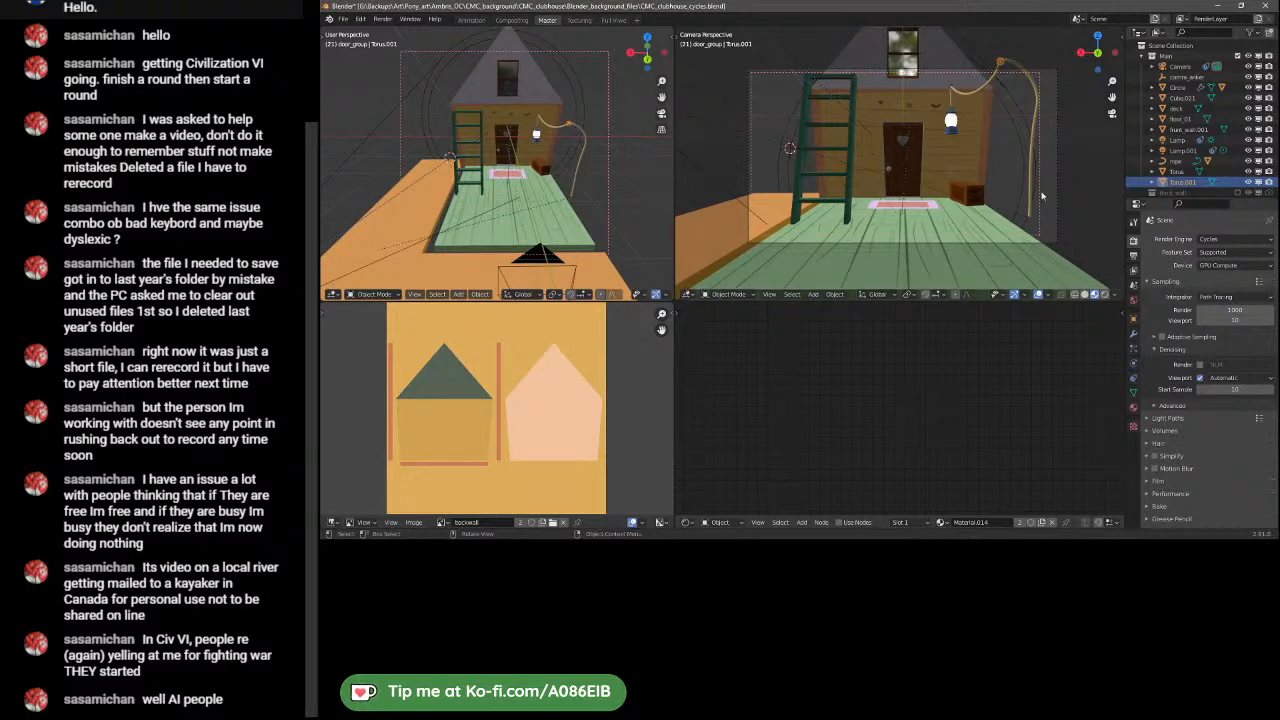
pyautogui.click(1184, 176)
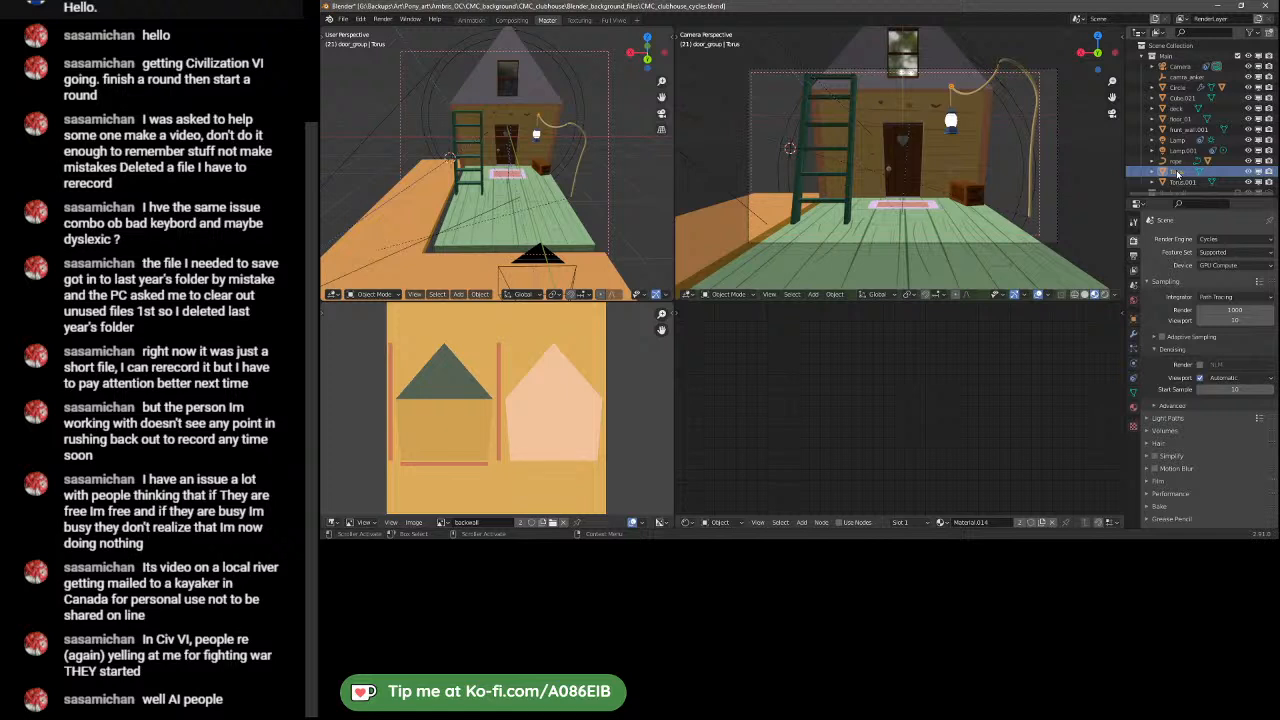
pyautogui.scroll(-3, 1178, 175)
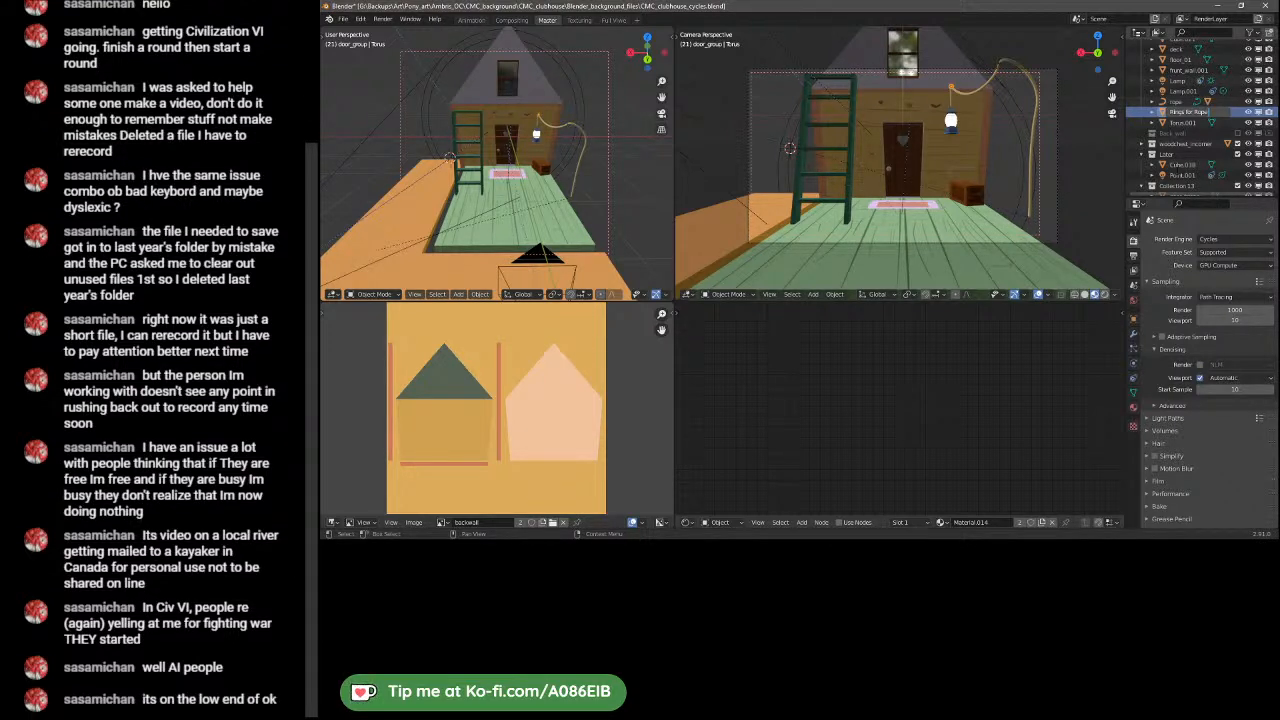
pyautogui.press('Return')
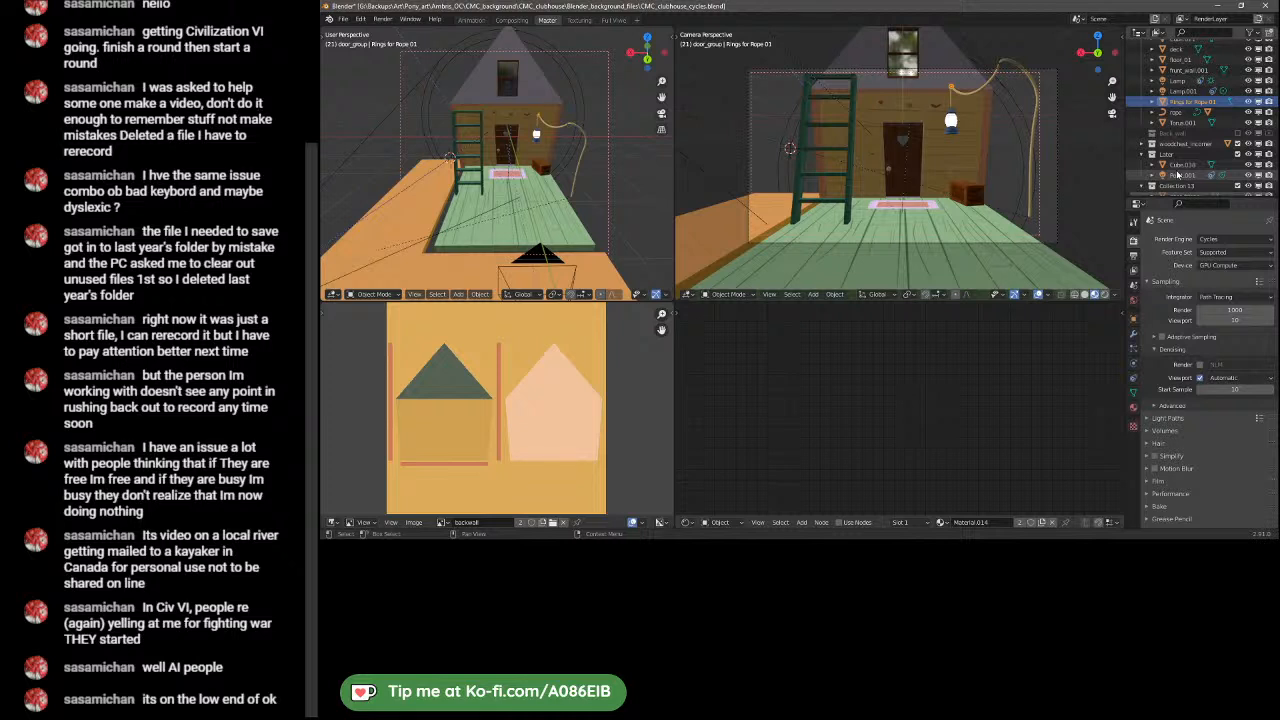
# - Reuse the name of the first rope ring for the Torus.001 object, renaming it as Rings for Rope 02
pyautogui.click(1183, 122)
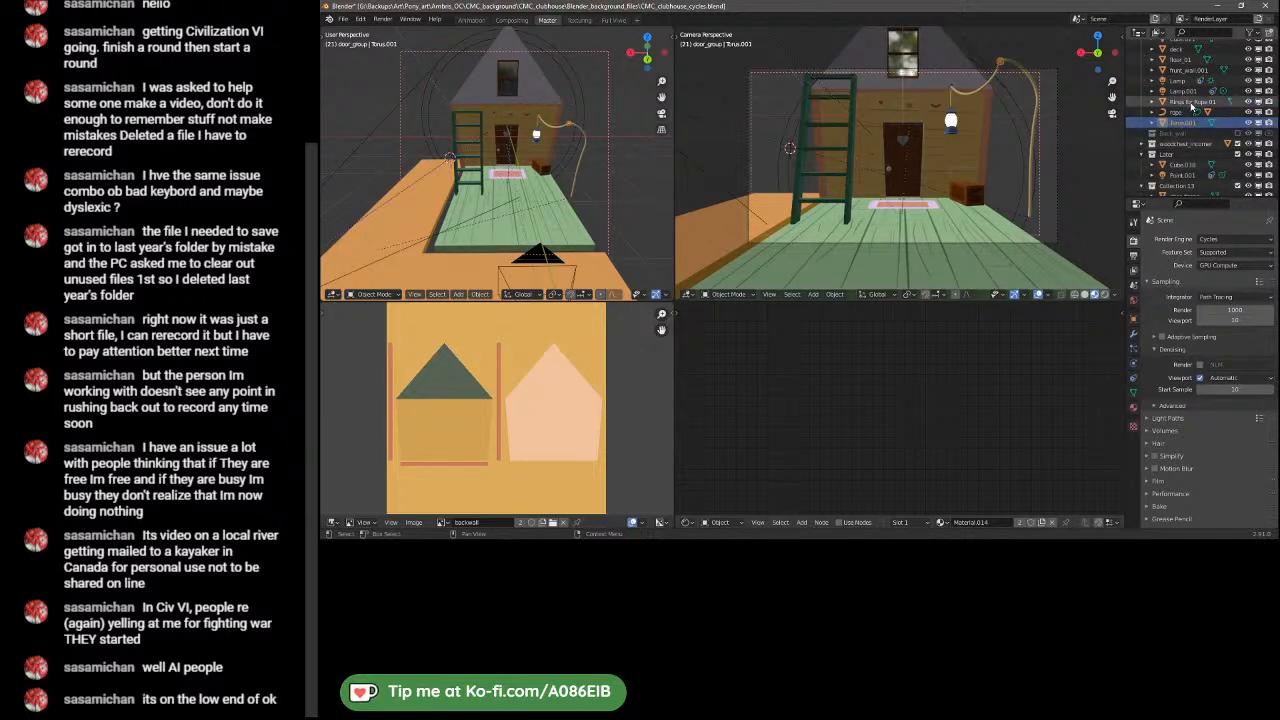
pyautogui.click(1192, 102)
pyautogui.scroll(1, 1192, 105)
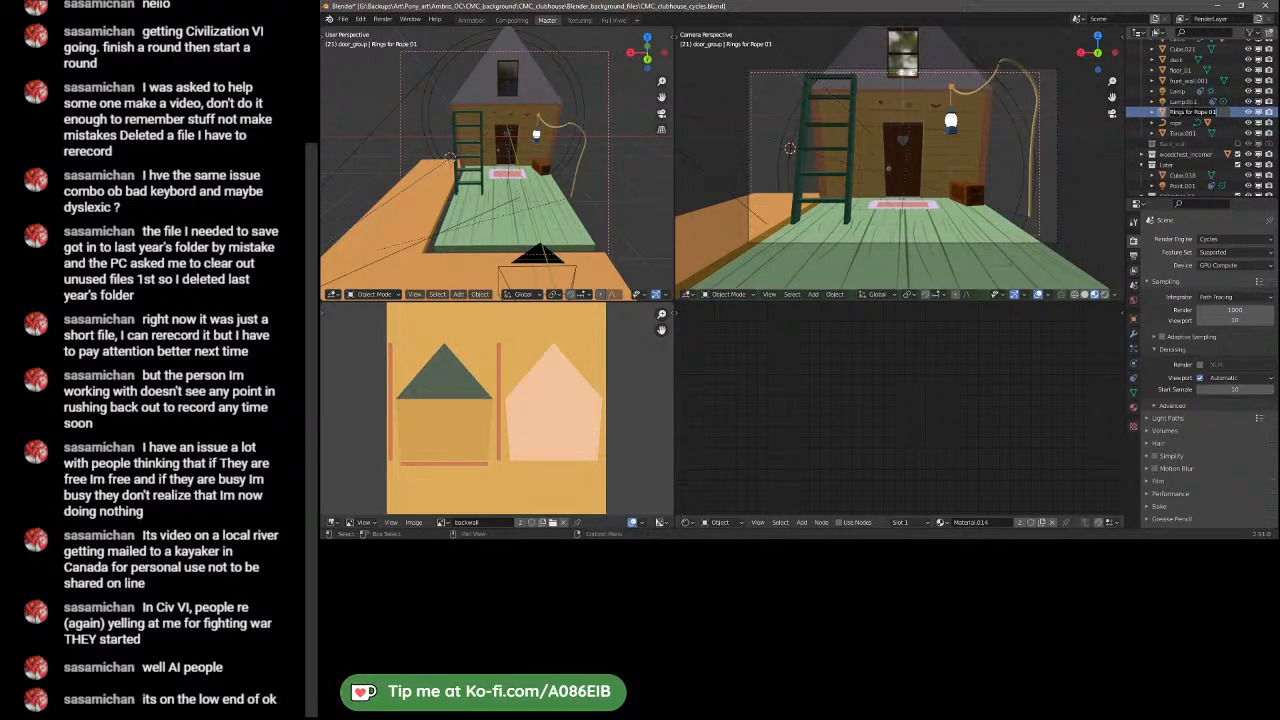
pyautogui.press('Return')
pyautogui.doubleClick(1195, 133)
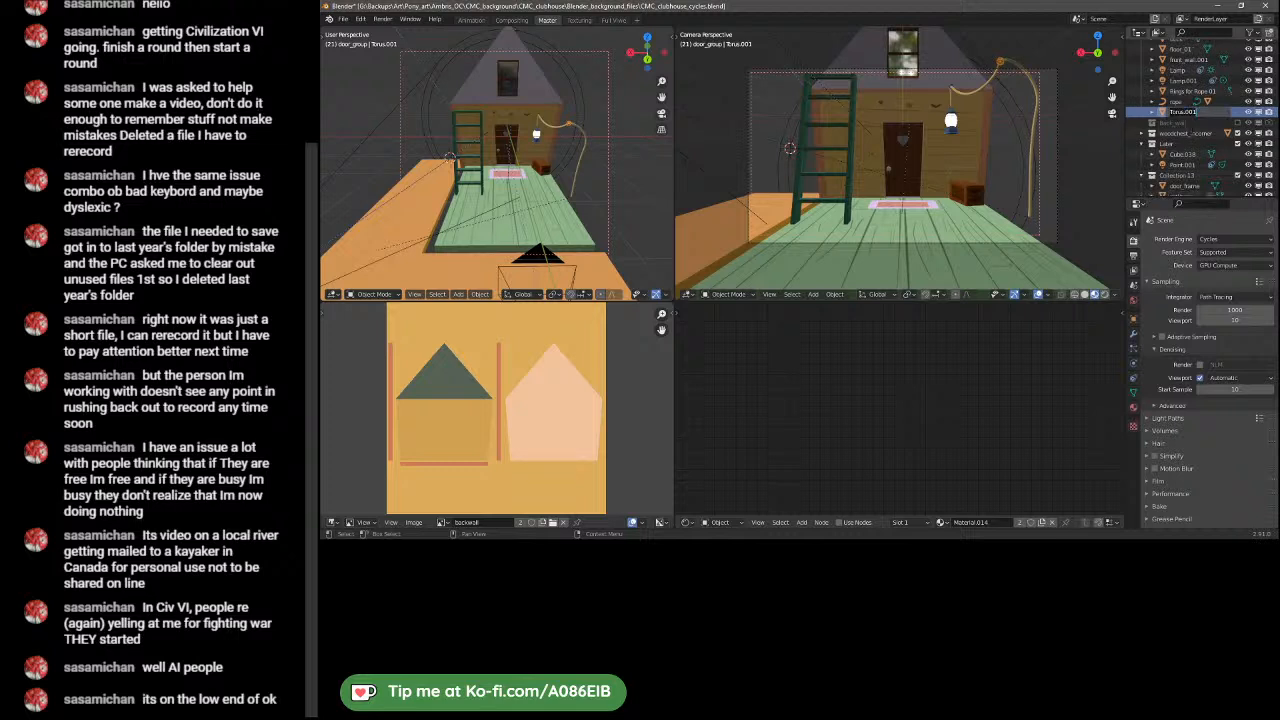
pyautogui.write('Rings for Rope 01')
pyautogui.press('BackSpace')
pyautogui.write('2')
pyautogui.press('Return')
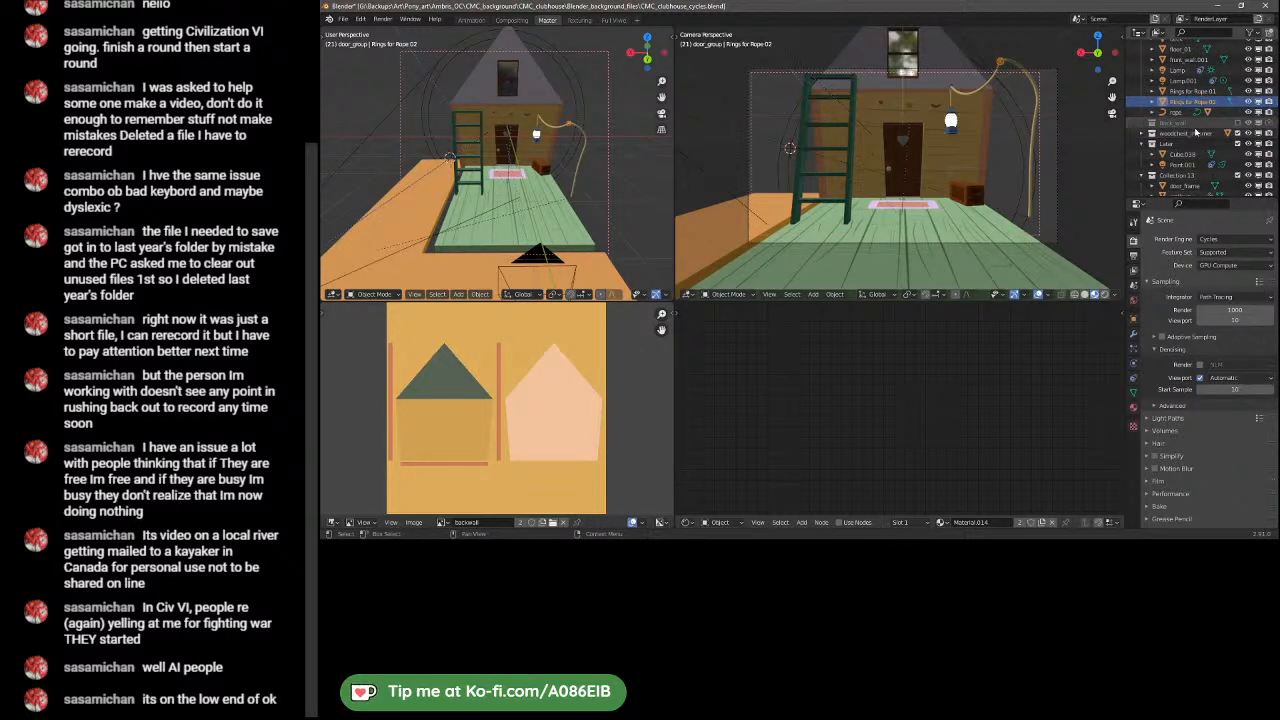
# - Inspect the rope and Cube.021 objects in the Main collection to see which parts of the clubhouse they are
pyautogui.click(1178, 113)
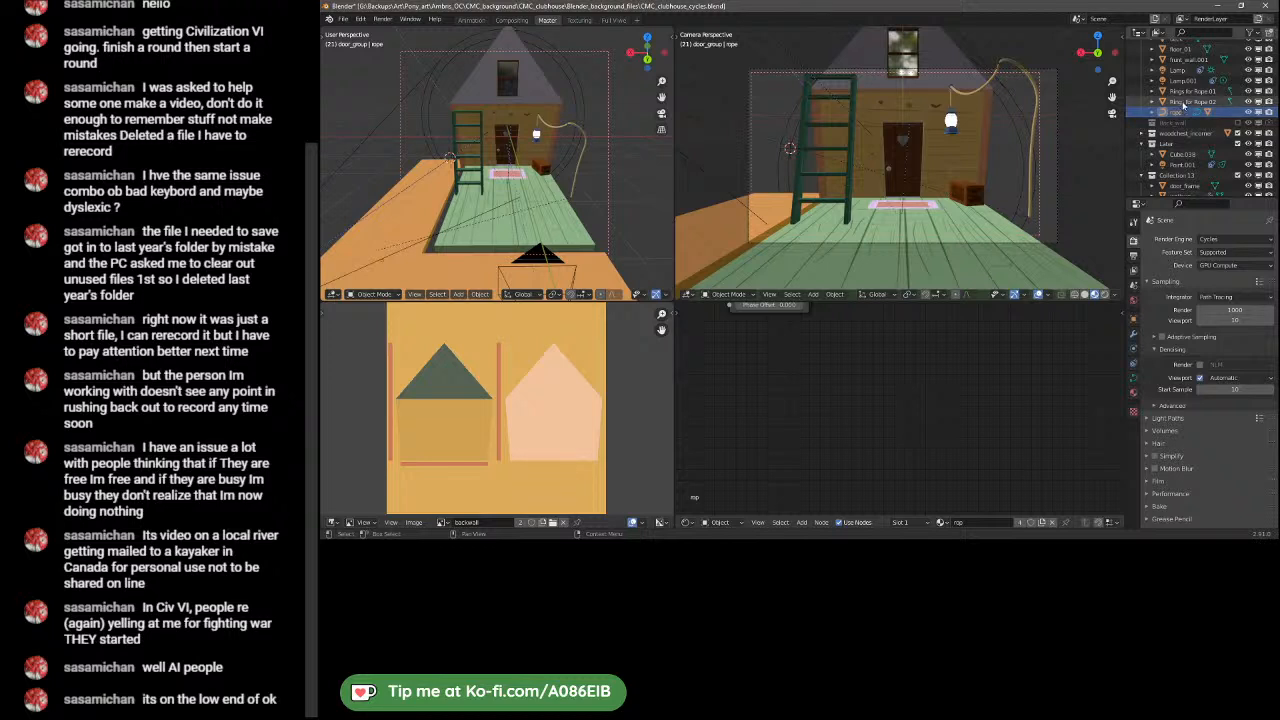
pyautogui.scroll(2, 1190, 95)
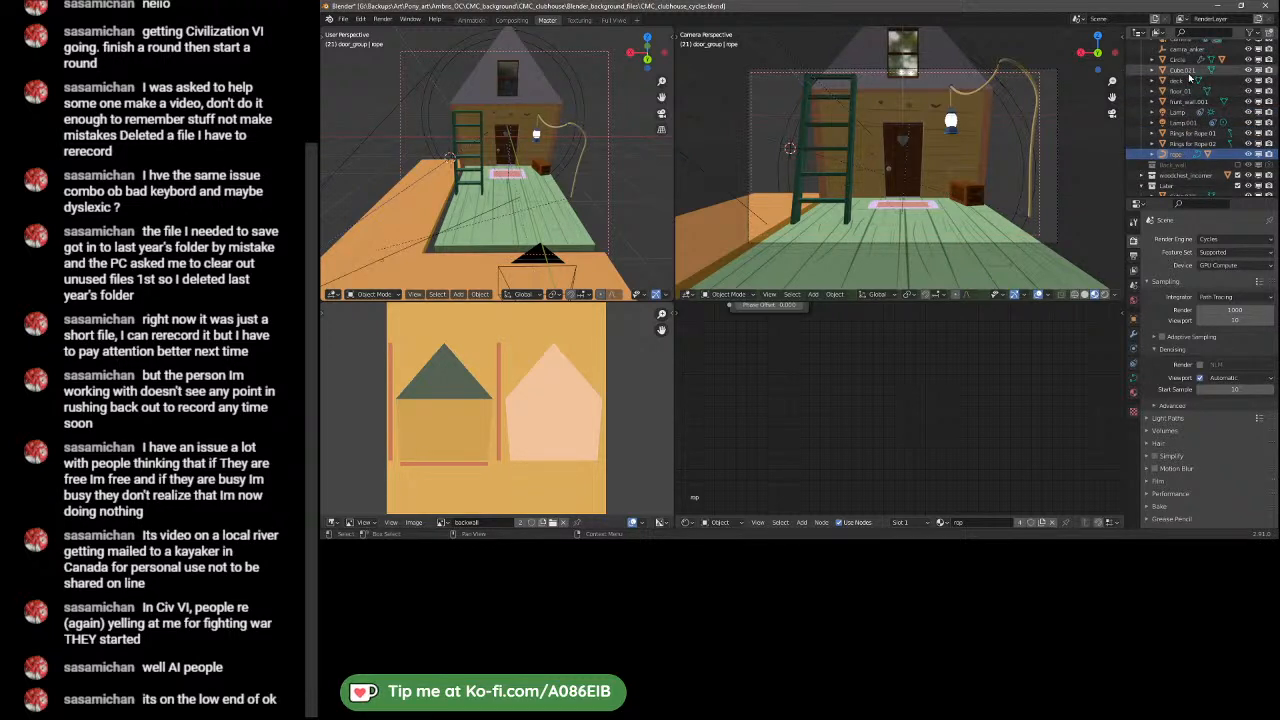
pyautogui.click(1183, 71)
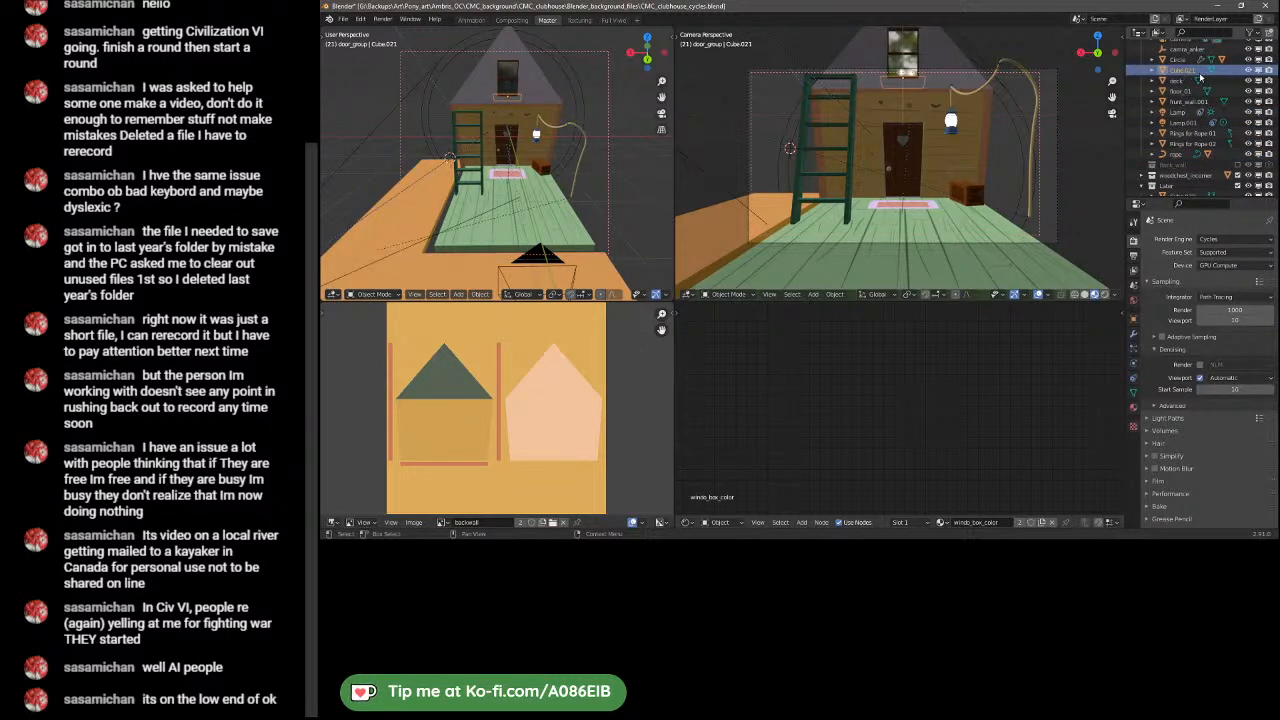
pyautogui.moveTo(608, 117); pyautogui.dragTo(475, 165, button='middle')
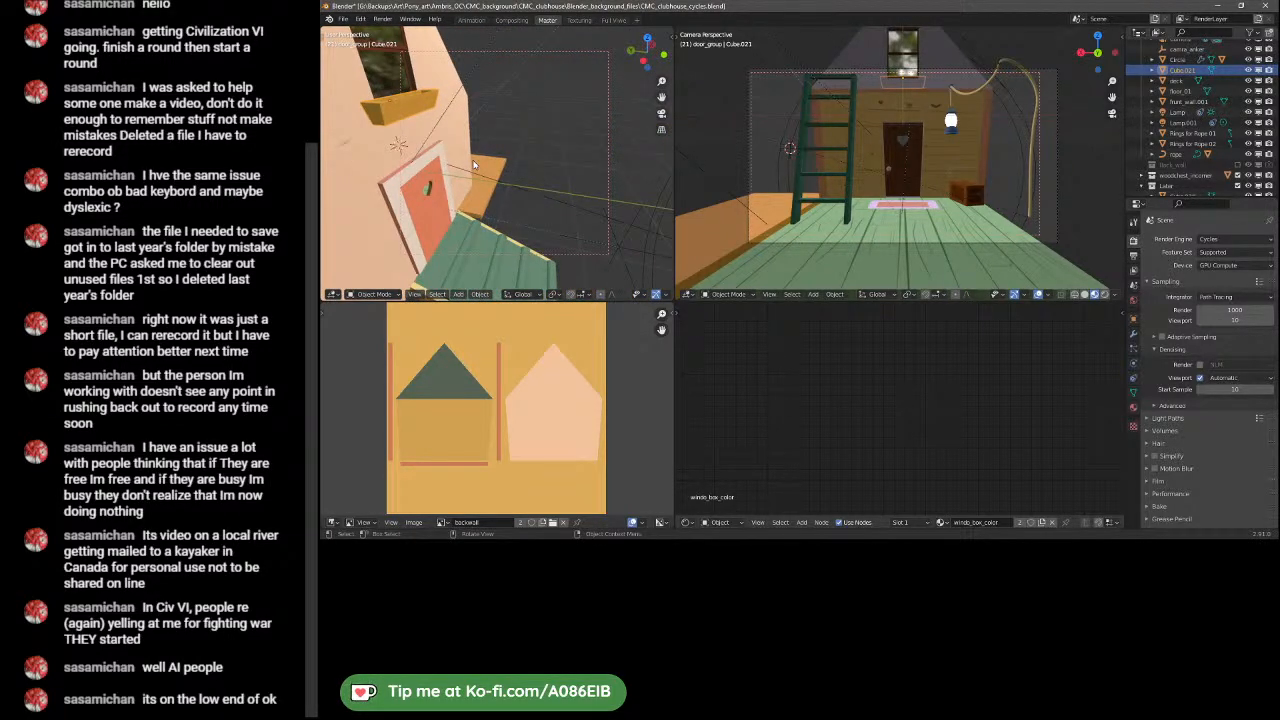
# - View the Apple_Bloom and scoot reference pictures of the clubhouse interior in the image editor
pyautogui.click(441, 522)
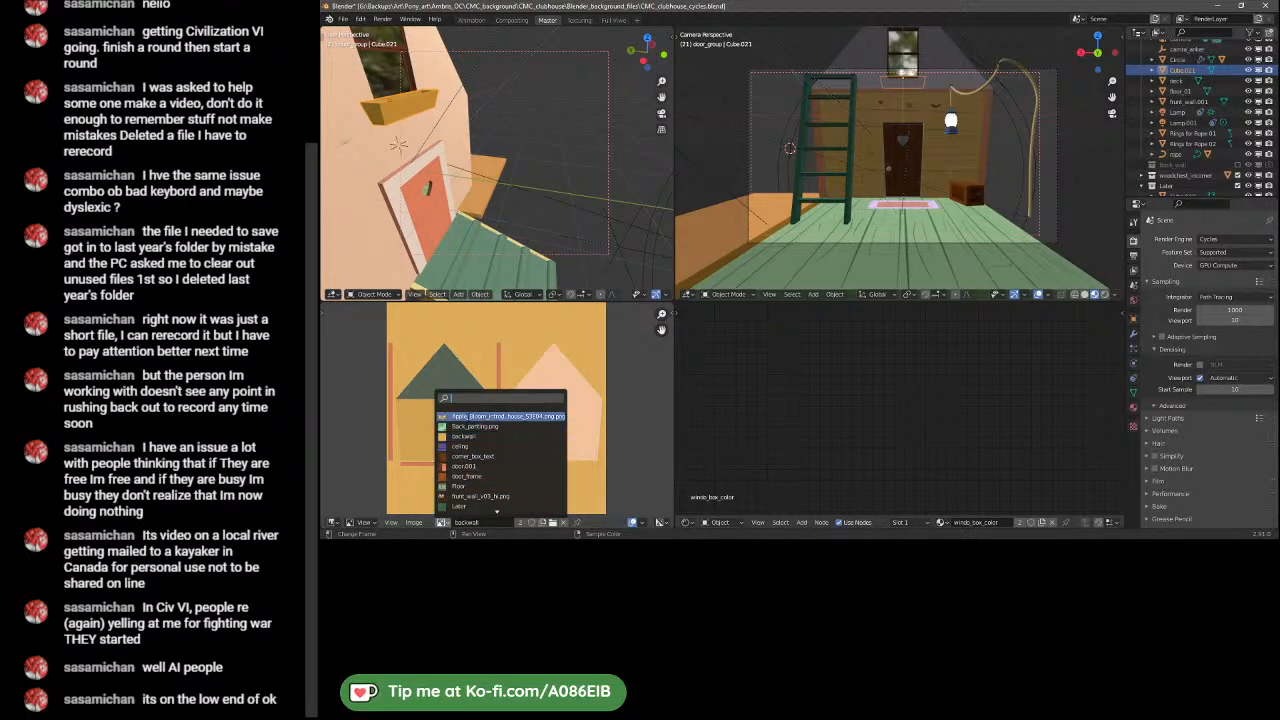
pyautogui.click(468, 417)
pyautogui.scroll(8, 481, 442)
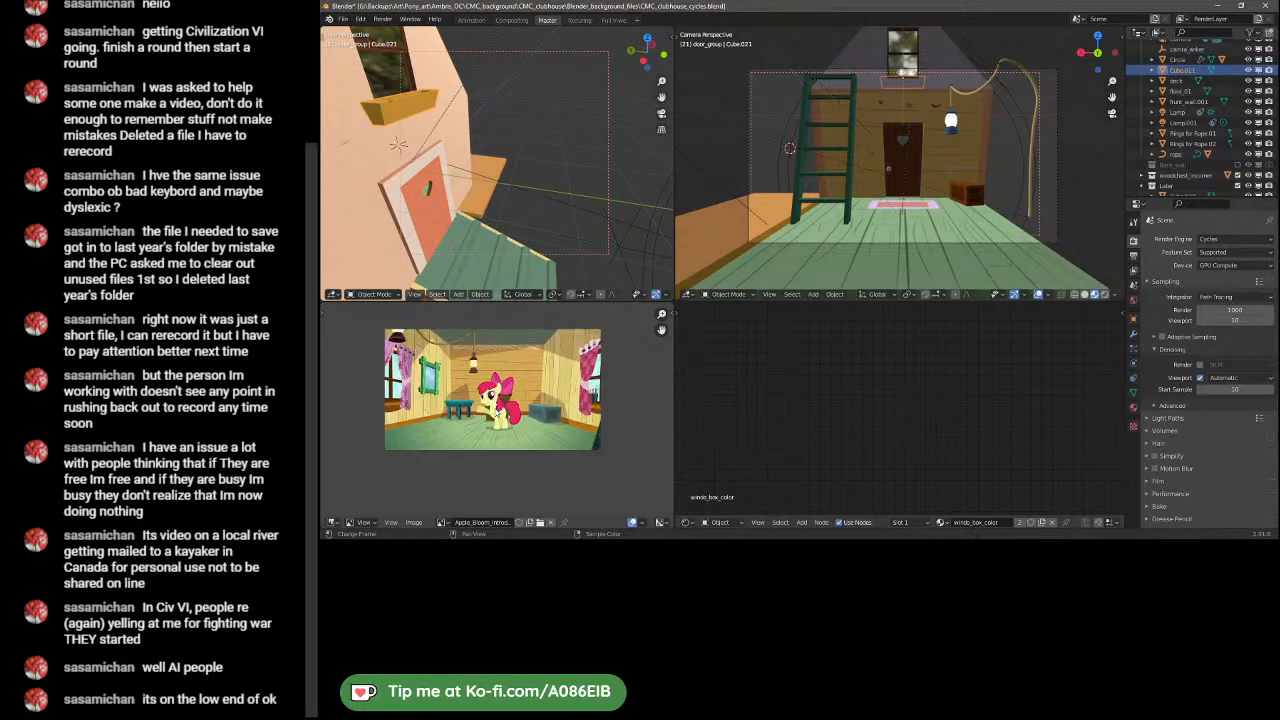
pyautogui.click(441, 522)
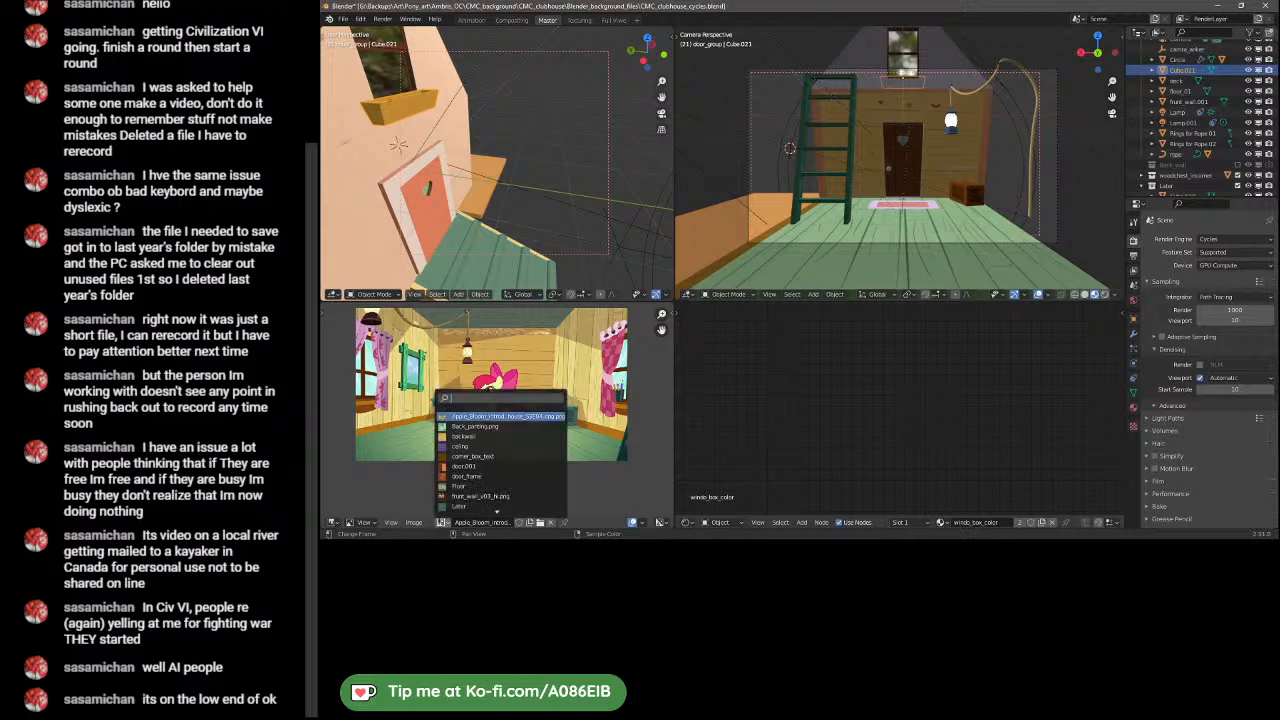
pyautogui.scroll(-18, 501, 461)
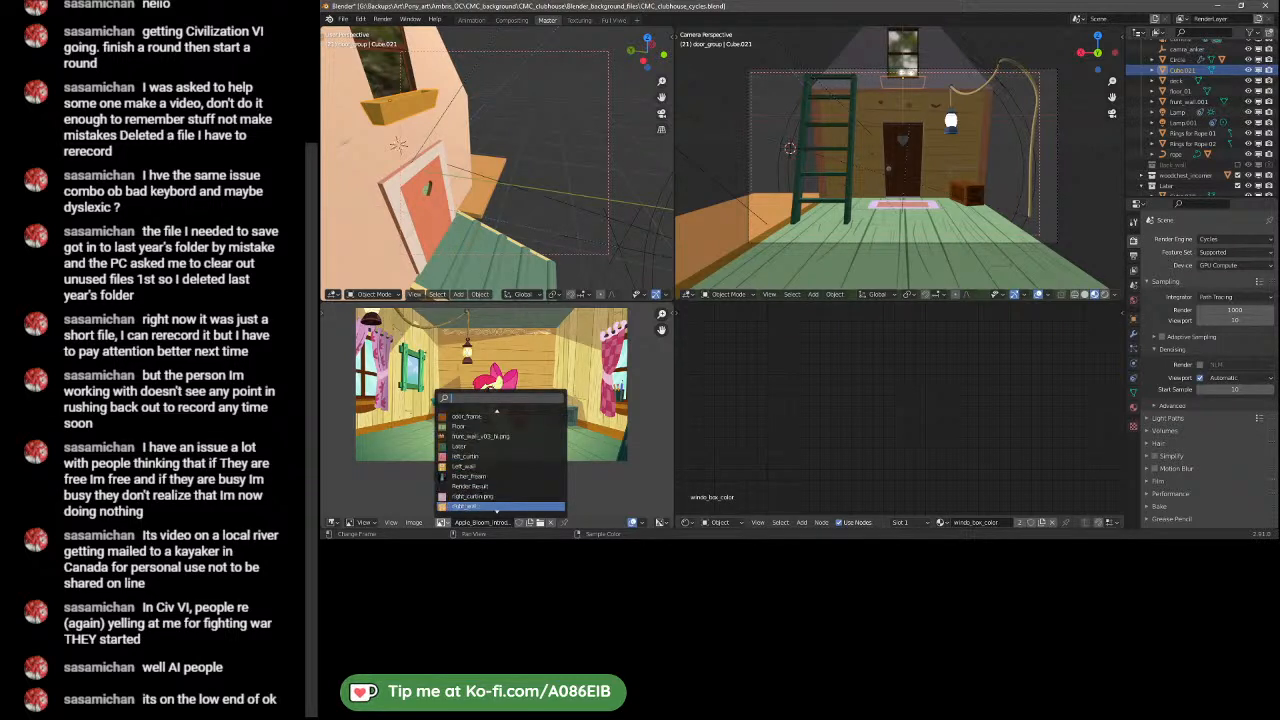
pyautogui.click(460, 487)
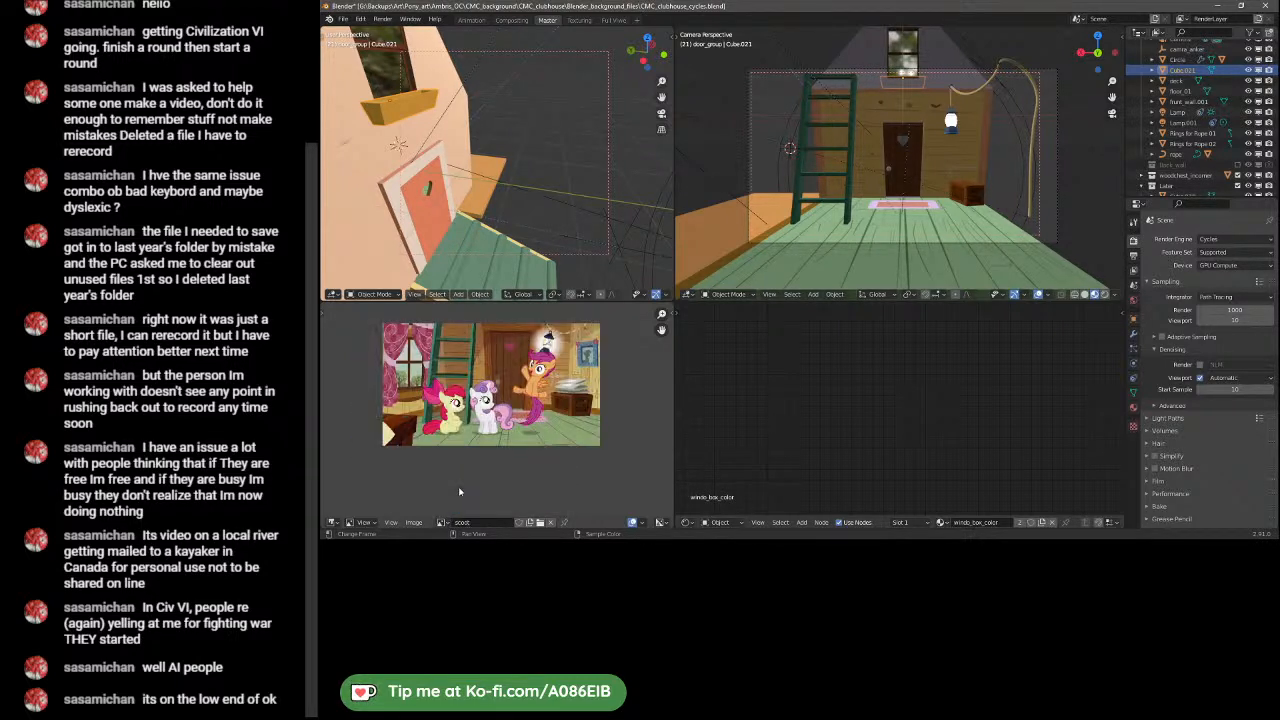
# - View the Picher_fream texture and bring the Apple_Bloom clubhouse reference picture back into the image editor
pyautogui.click(441, 522)
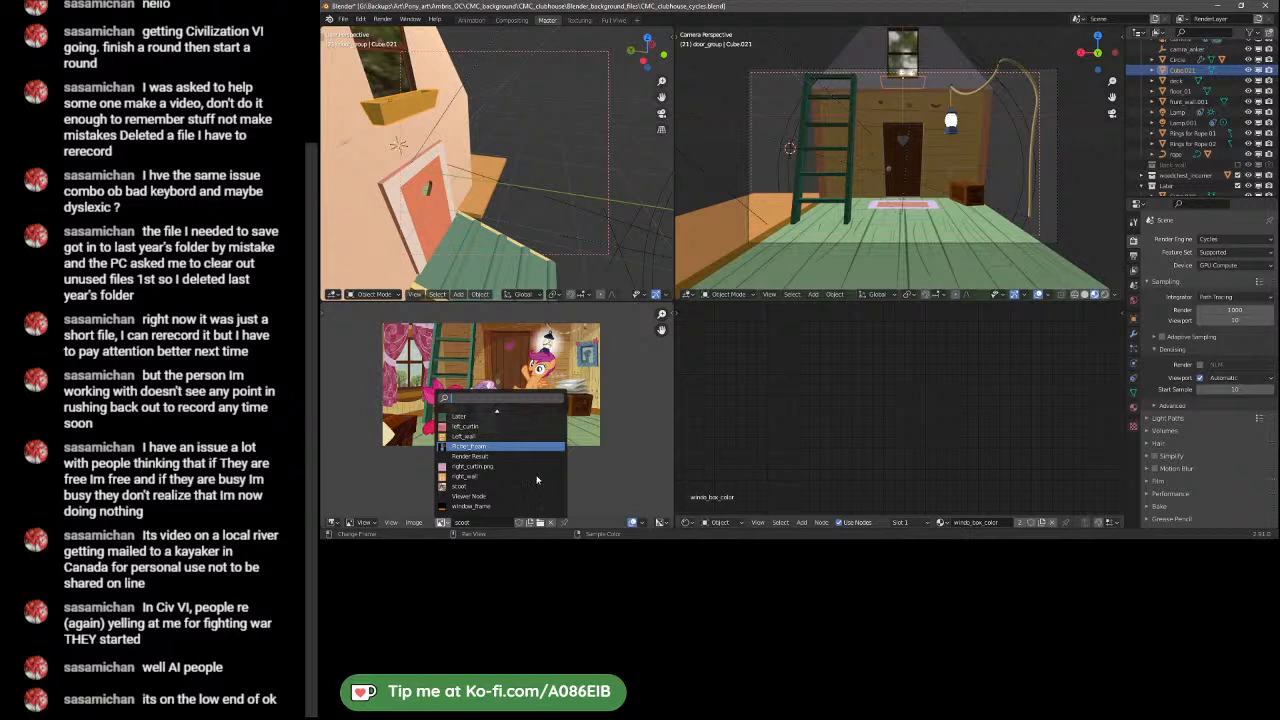
pyautogui.press('Return')
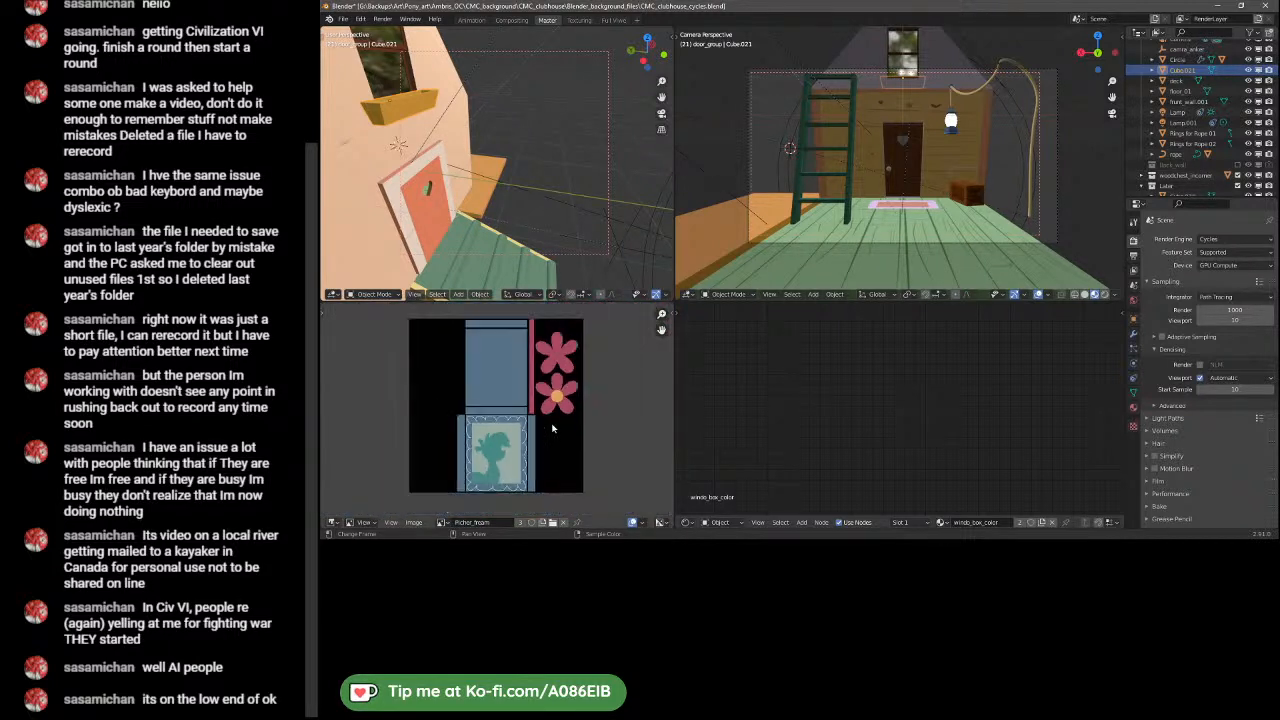
pyautogui.moveTo(553, 438); pyautogui.dragTo(554, 440, button='middle')
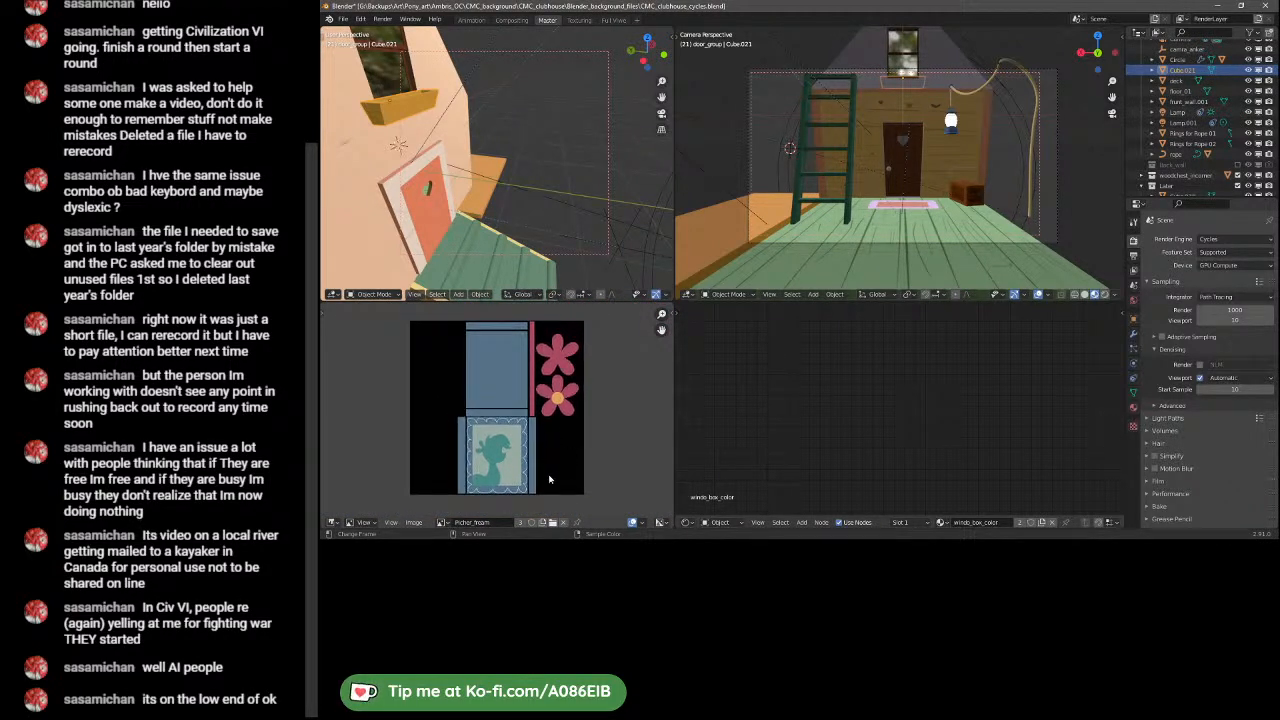
pyautogui.click(450, 524)
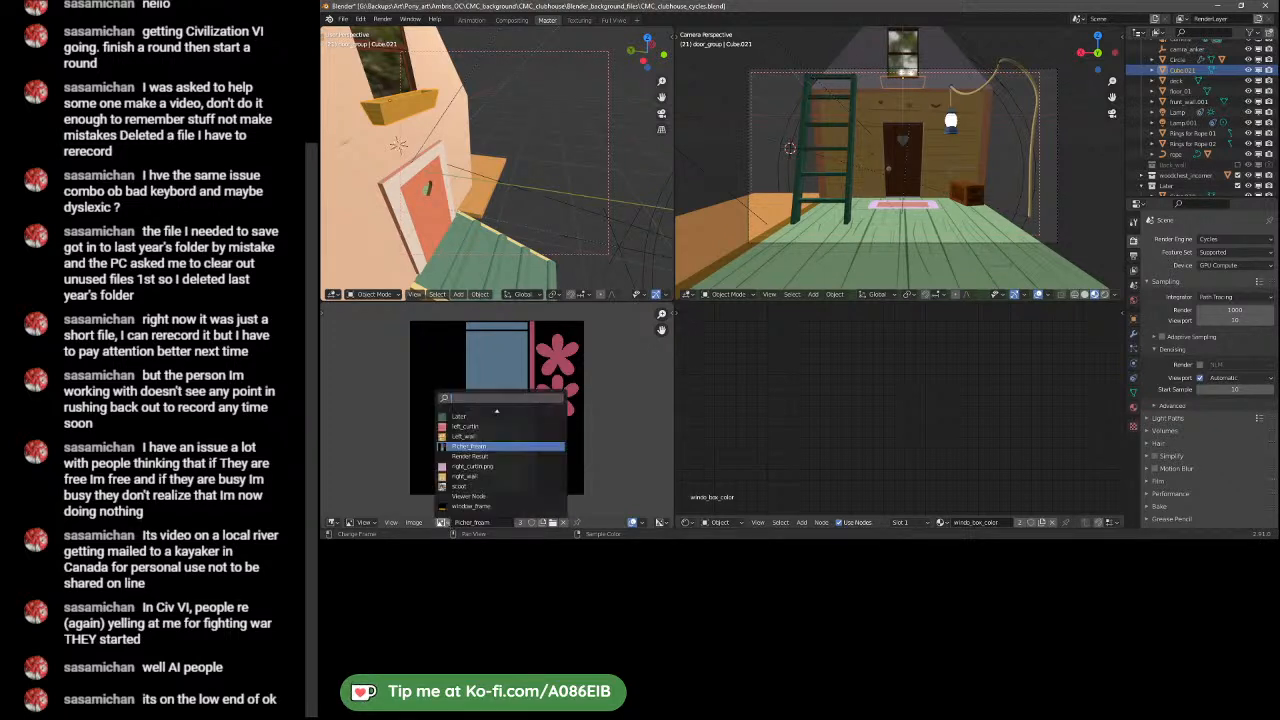
pyautogui.scroll(-1, 500, 460)
pyautogui.scroll(7, 500, 460)
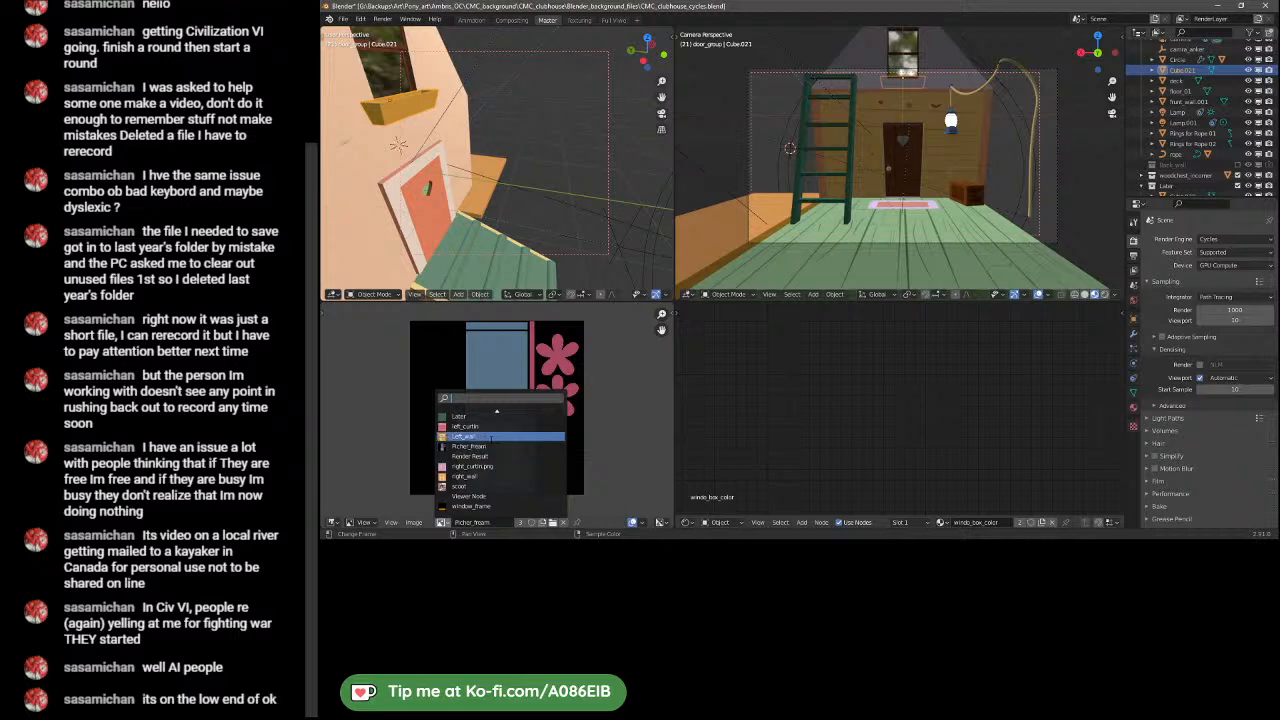
pyautogui.scroll(6, 500, 460)
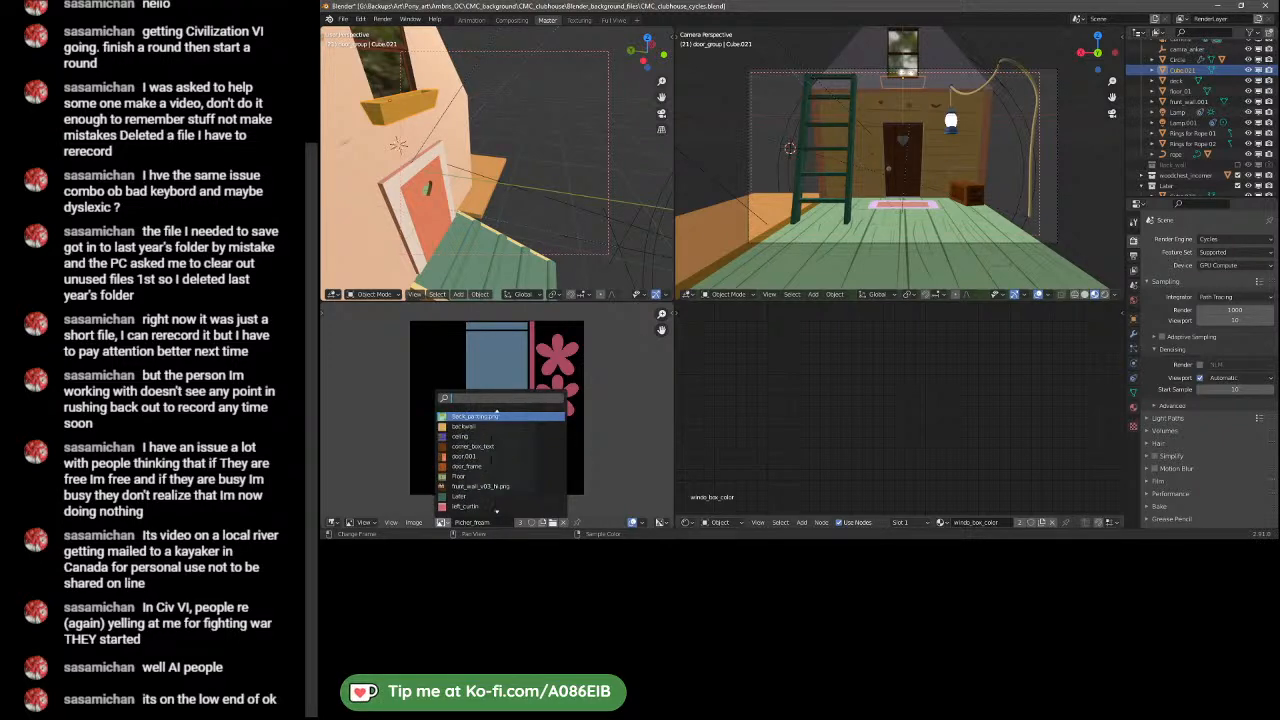
pyautogui.click(505, 417)
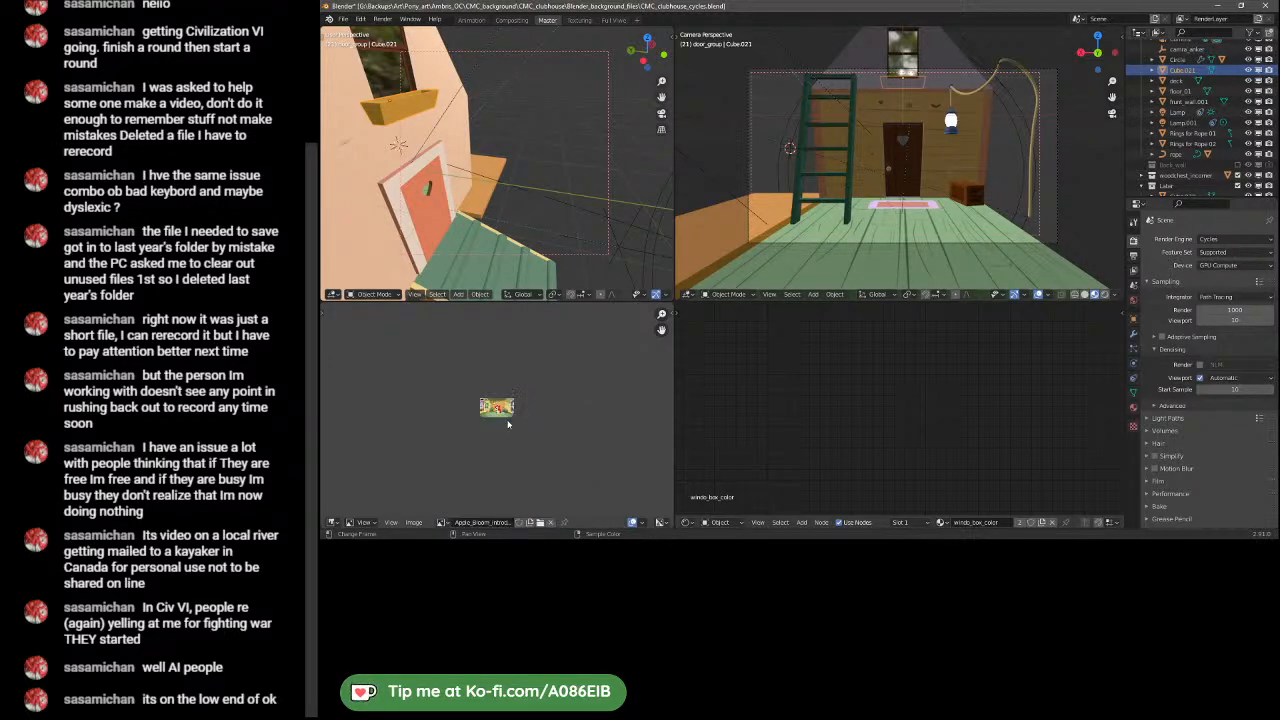
pyautogui.scroll(7, 505, 419)
pyautogui.scroll(-2, 504, 420)
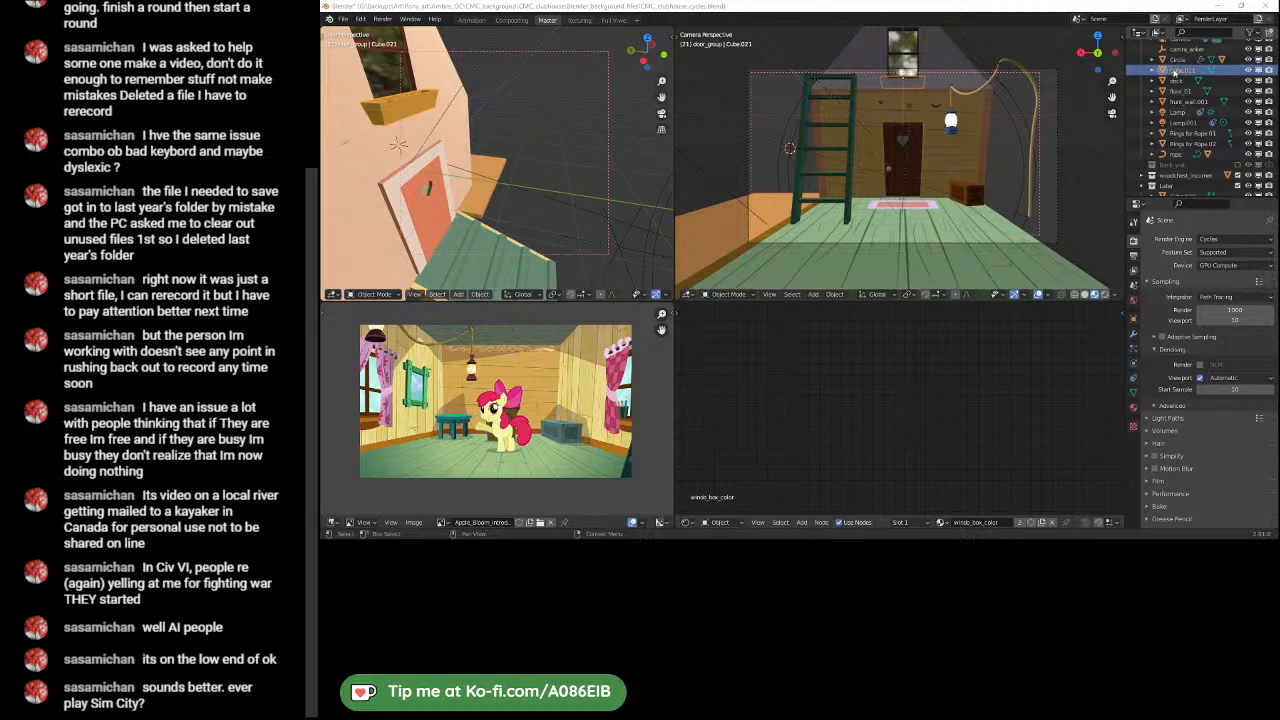
# - Rename the Cube.021 object in the Main collection as Flower box
pyautogui.scroll(2, 1174, 72)
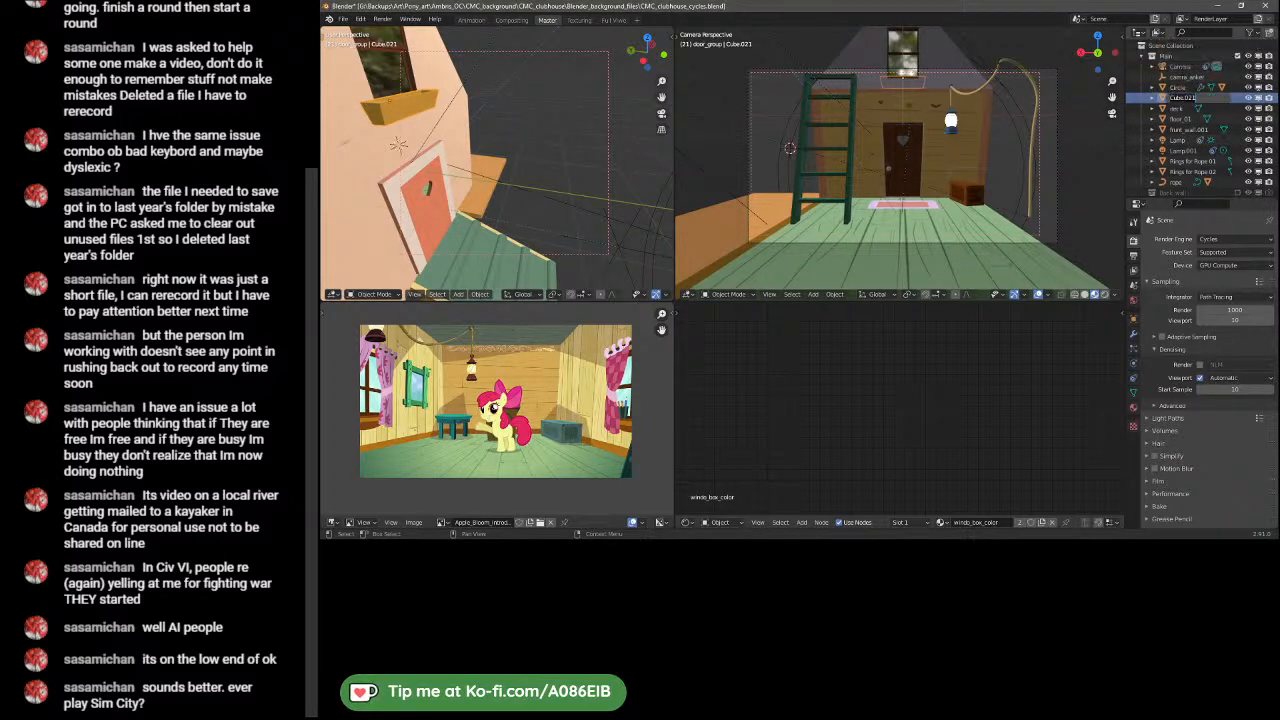
pyautogui.write('fl')
pyautogui.write('Flower box')
pyautogui.press('Return')
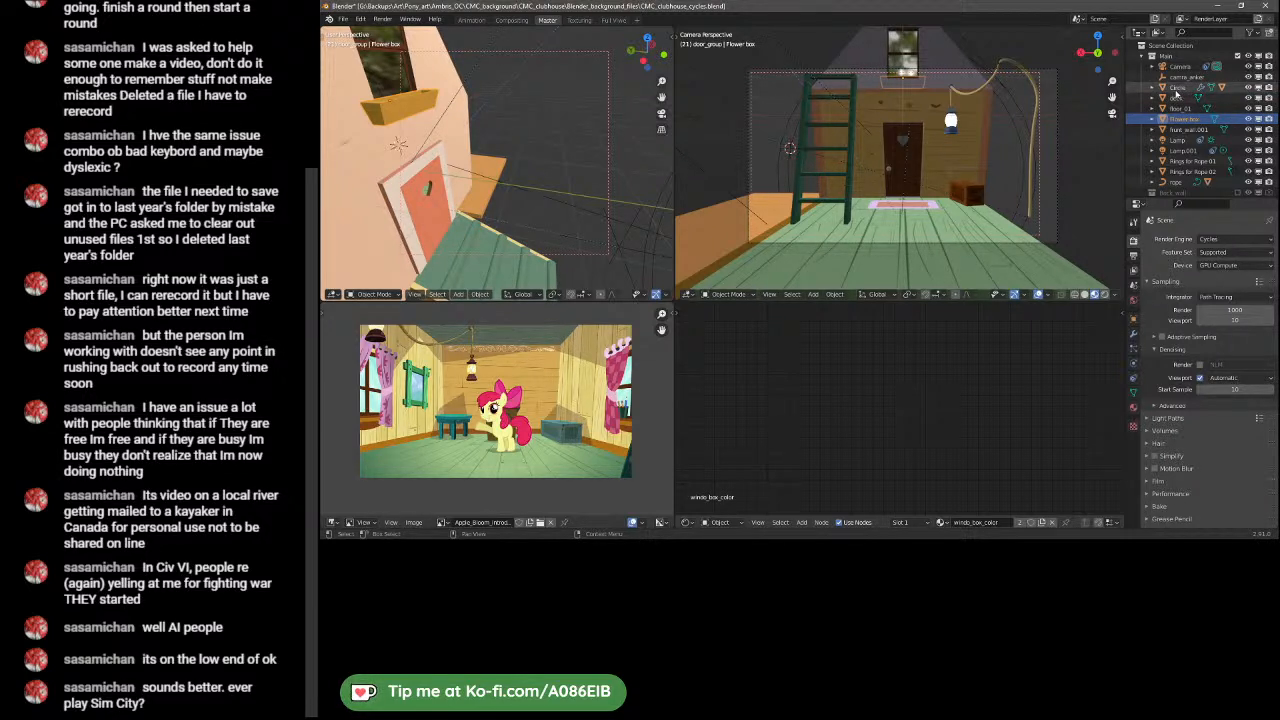
# - Identify the Circle object in the Main collection with a trial move
pyautogui.click(1177, 89)
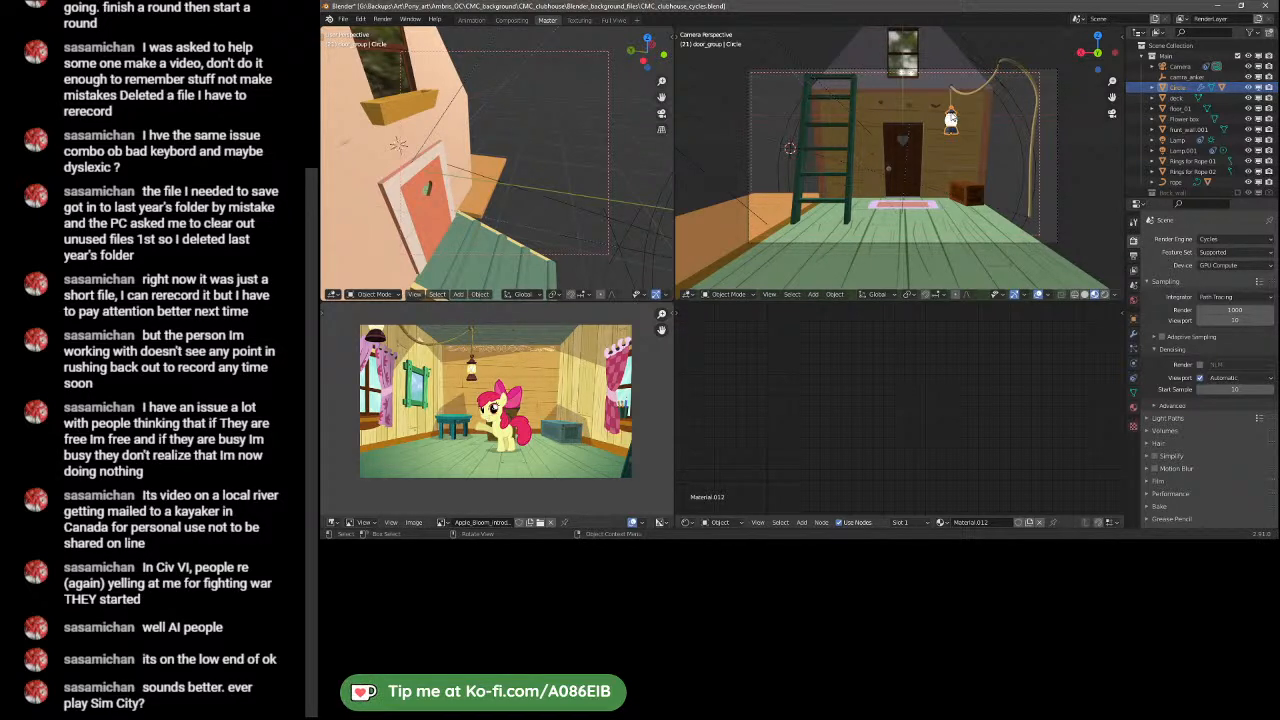
pyautogui.moveTo(404, 179); pyautogui.dragTo(537, 201, button='middle')
pyautogui.press('g')
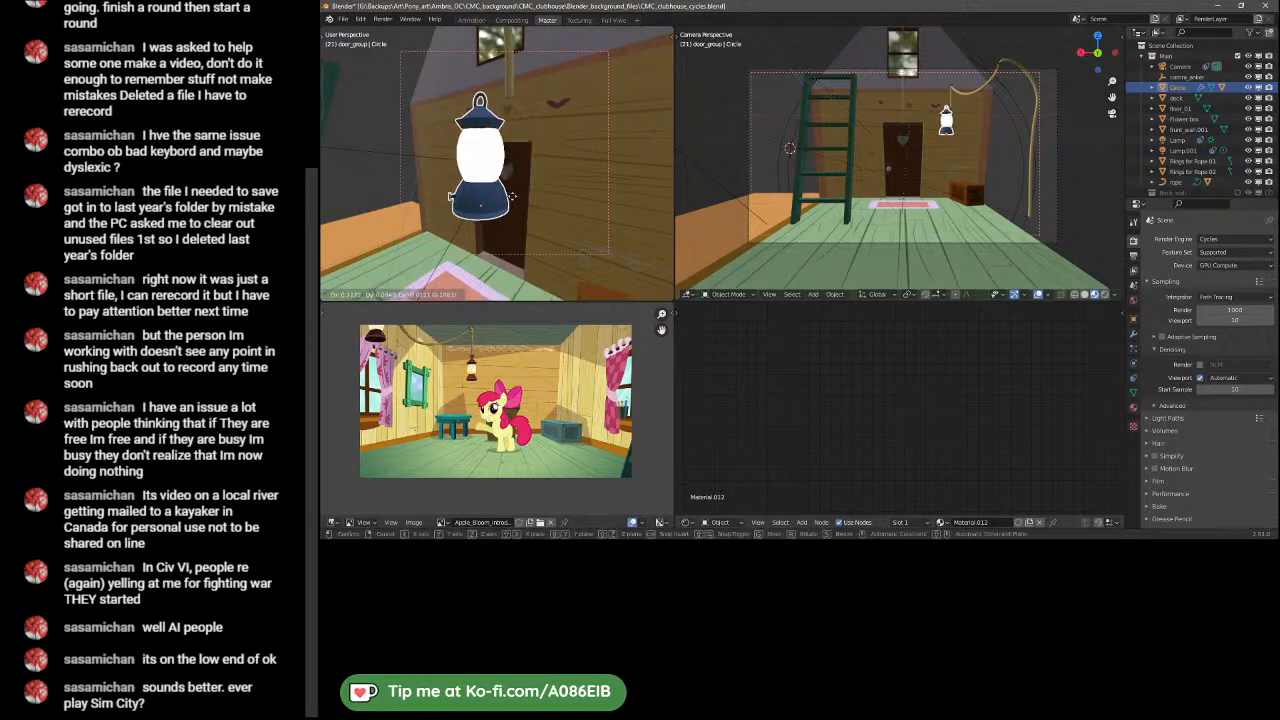
pyautogui.click(552, 196)
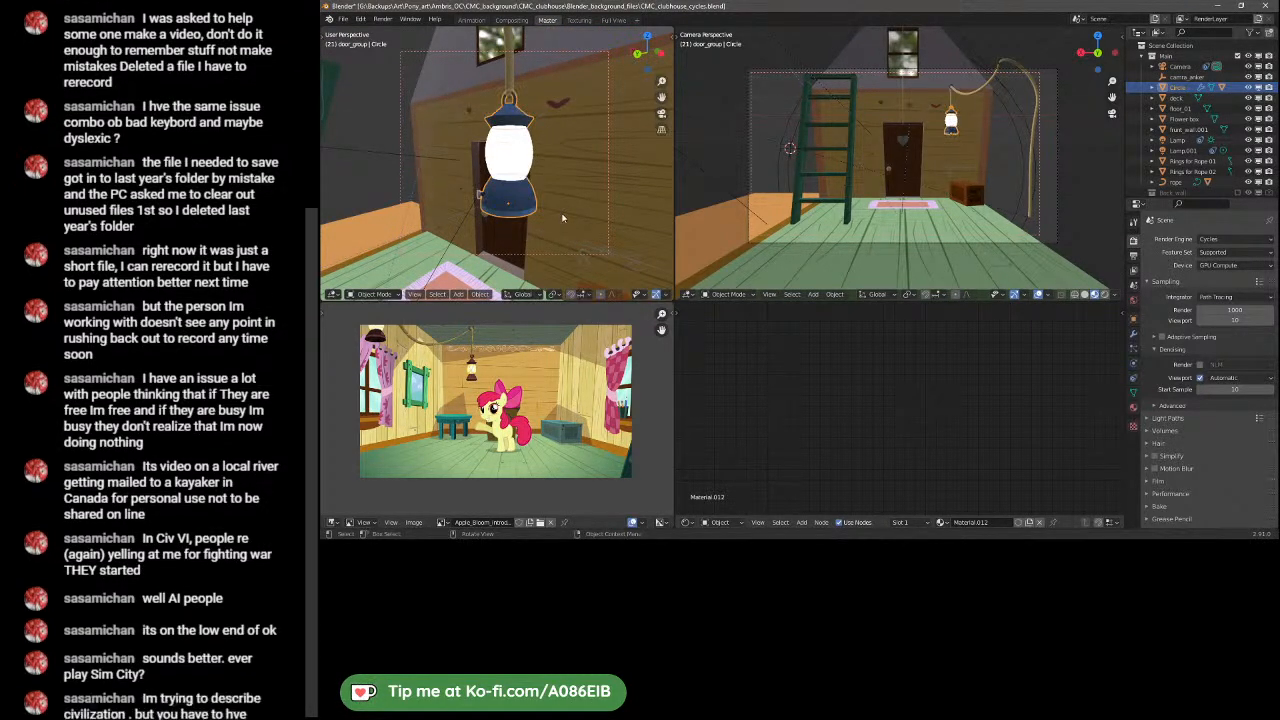
# - Snap the 3D cursor to the active Circle lantern object in Object Mode
pyautogui.press('Tab')
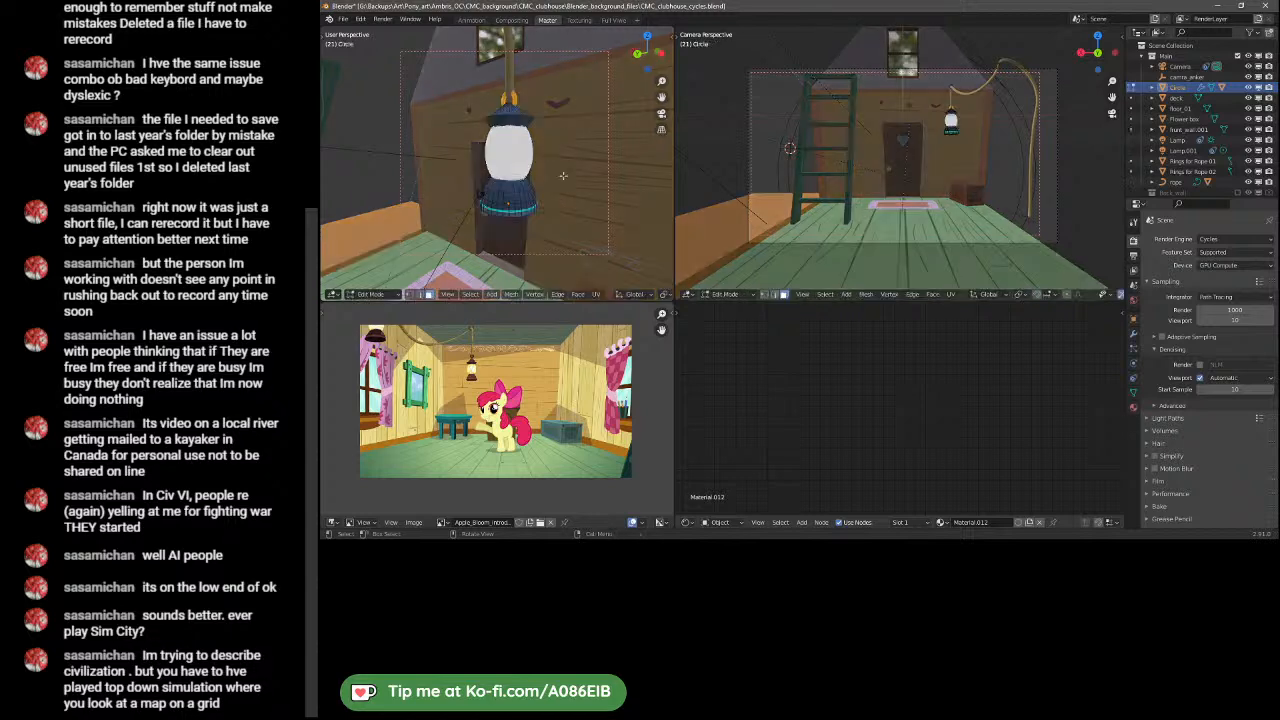
pyautogui.moveTo(495, 198); pyautogui.dragTo(449, 146, button='middle')
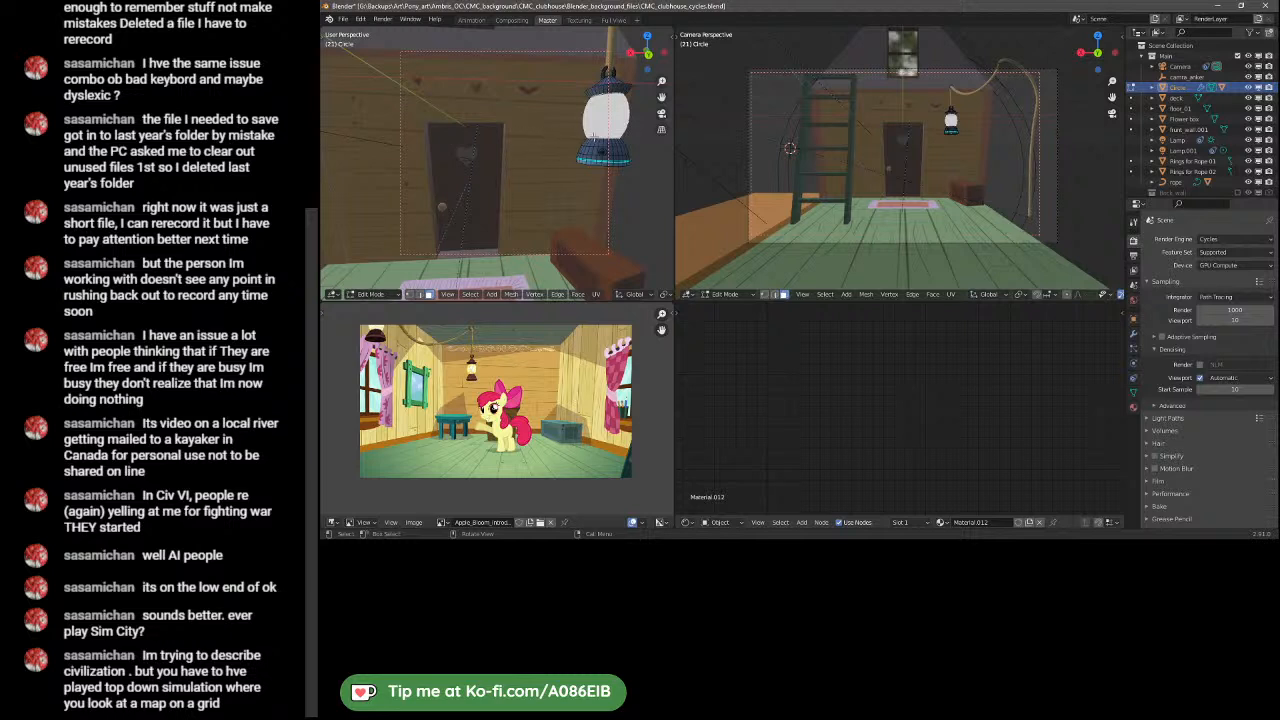
pyautogui.moveTo(528, 139); pyautogui.dragTo(494, 170, button='middle')
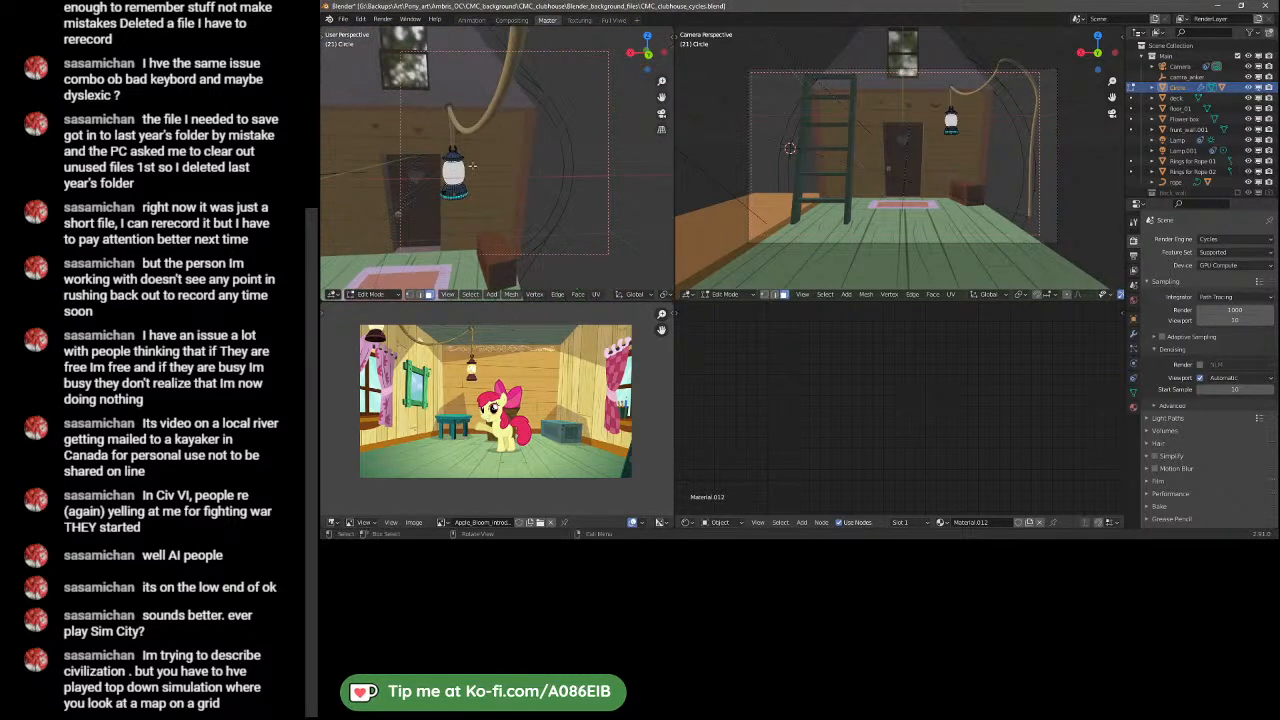
pyautogui.scroll(4, 494, 170)
pyautogui.click(452, 296)
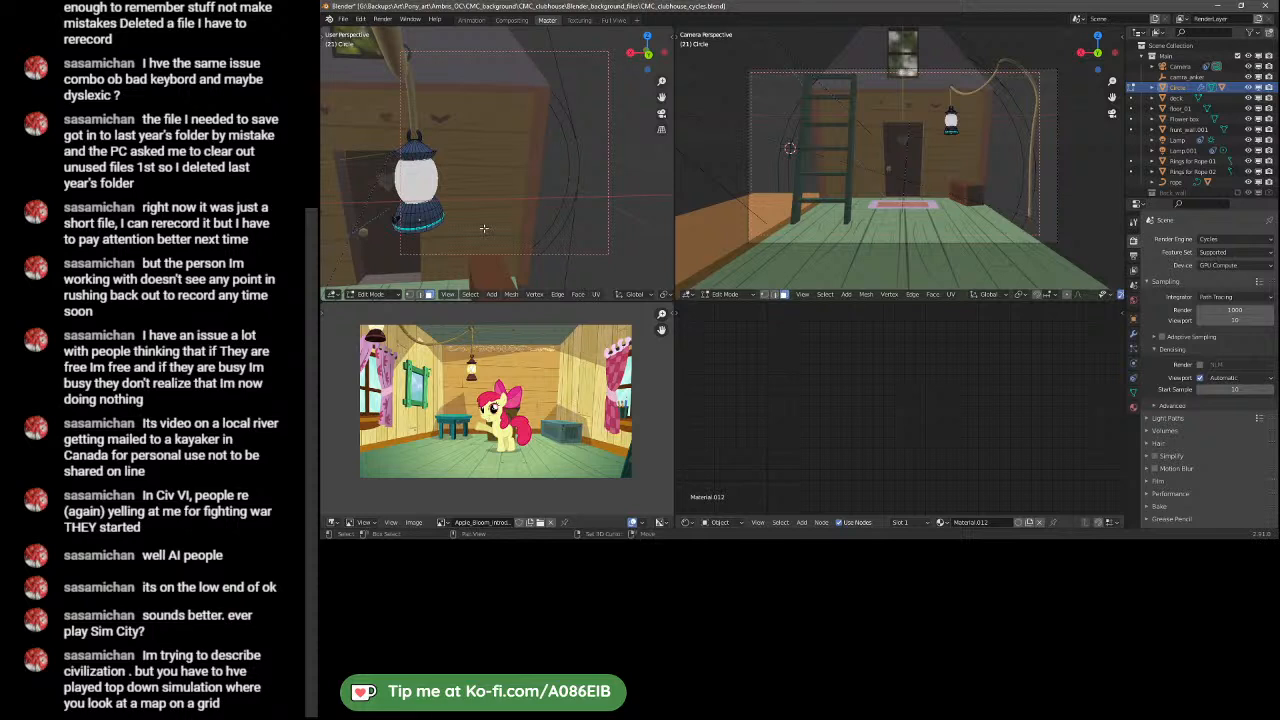
pyautogui.hotkey('shift', 's')
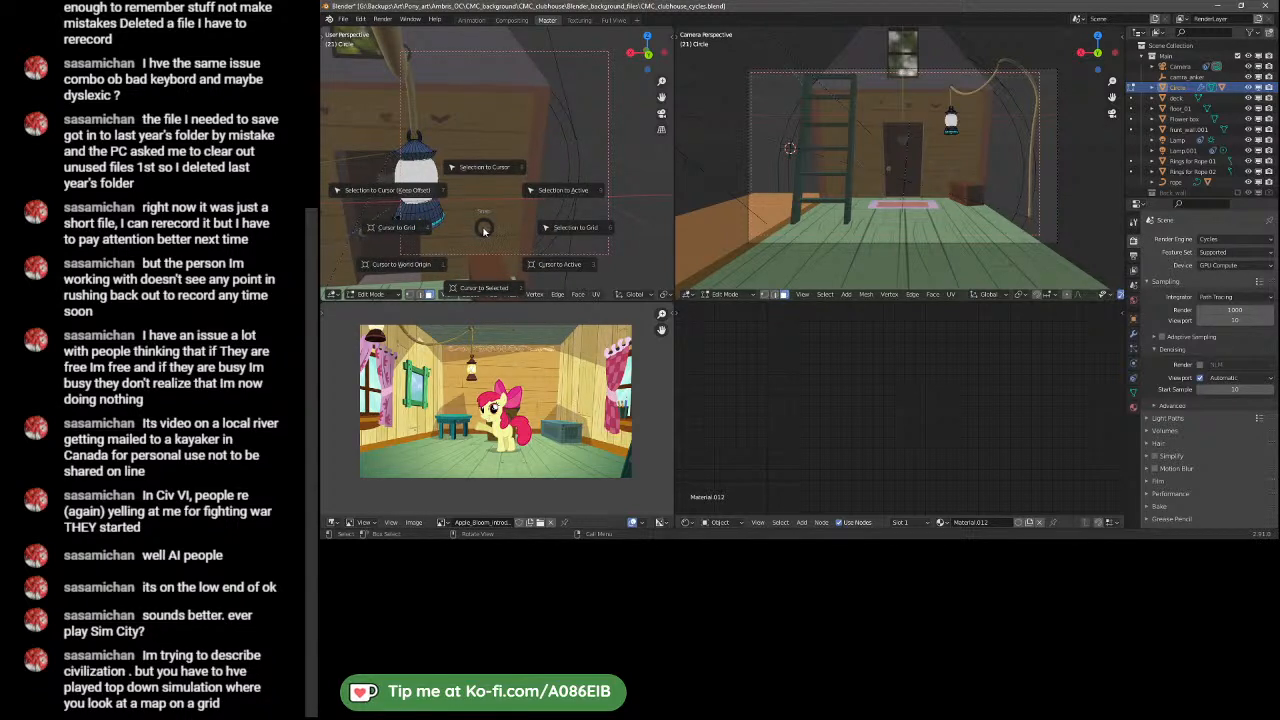
pyautogui.click(548, 268)
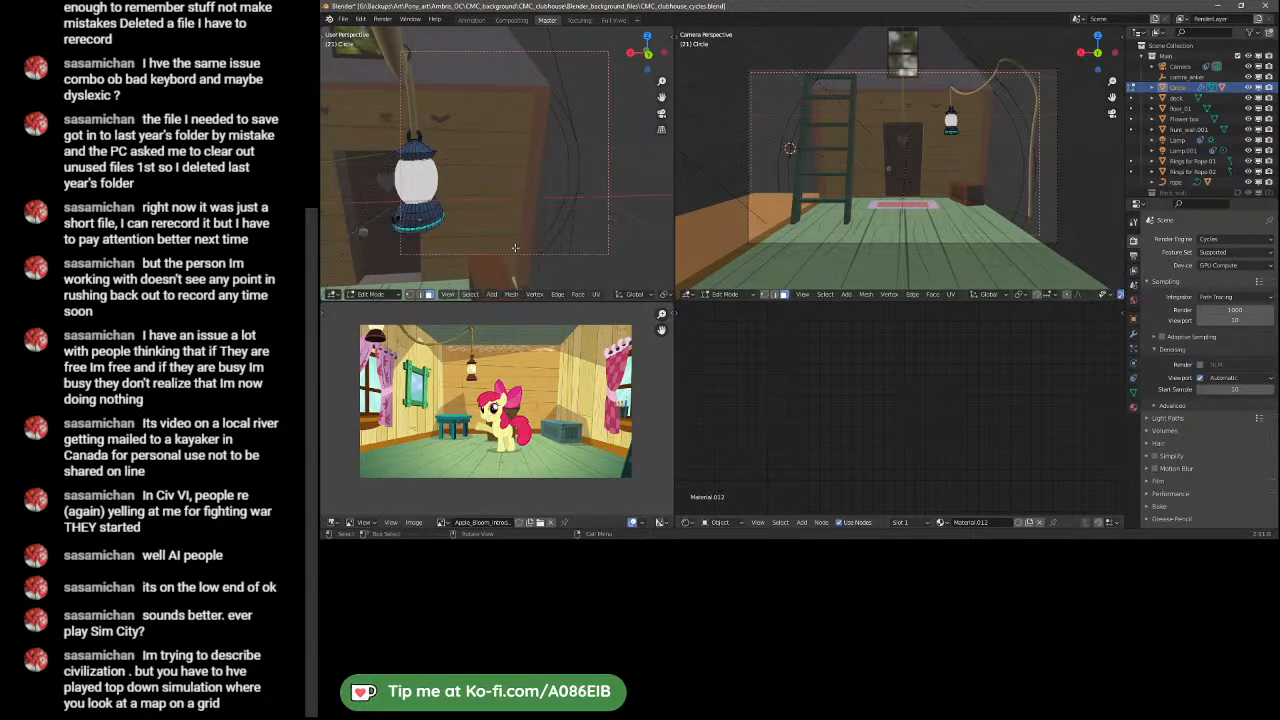
pyautogui.press('Tab')
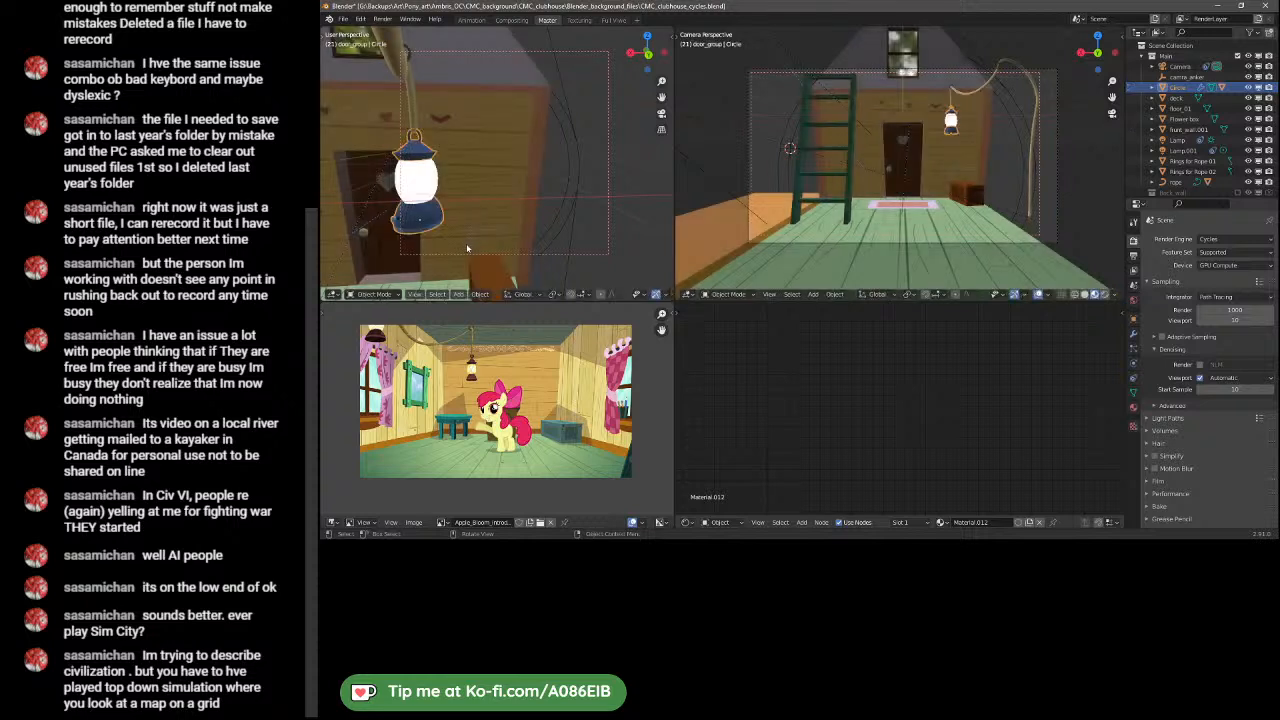
pyautogui.hotkey('shift', 's')
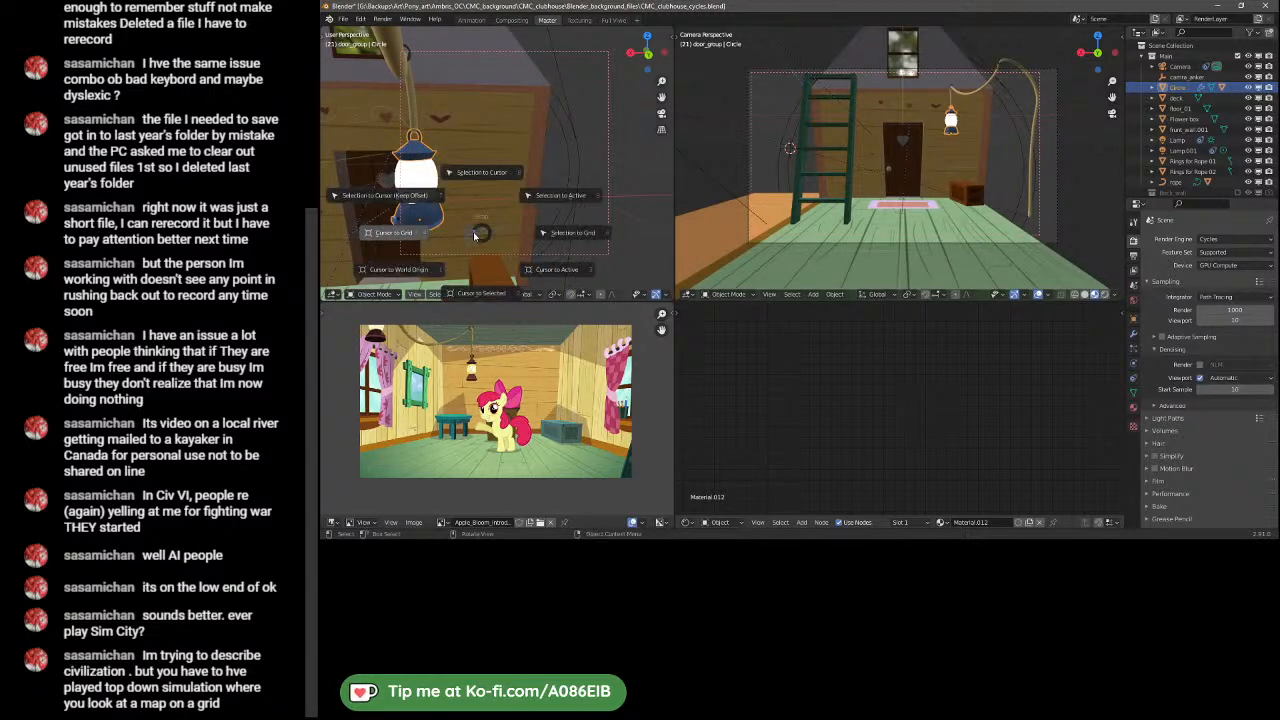
pyautogui.click(529, 269)
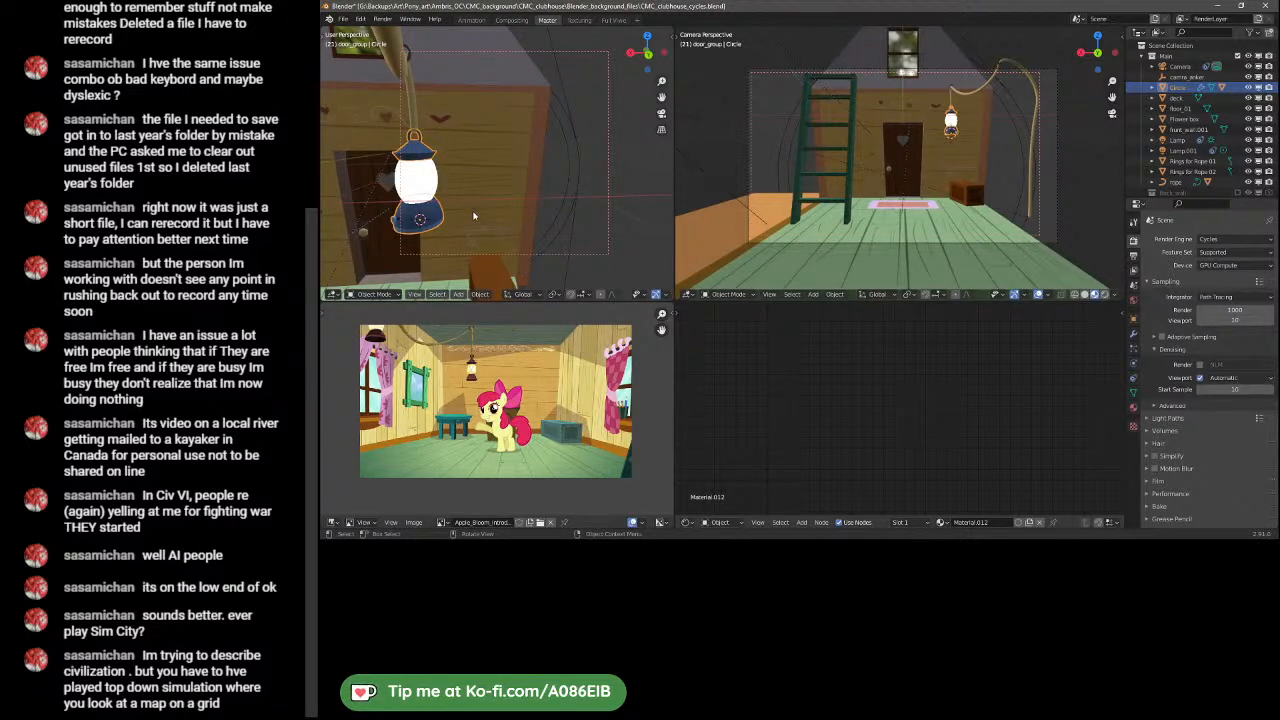
# - Centre the perspective view on the 3D cursor and inspect the lantern's mesh up close
pyautogui.click(413, 294)
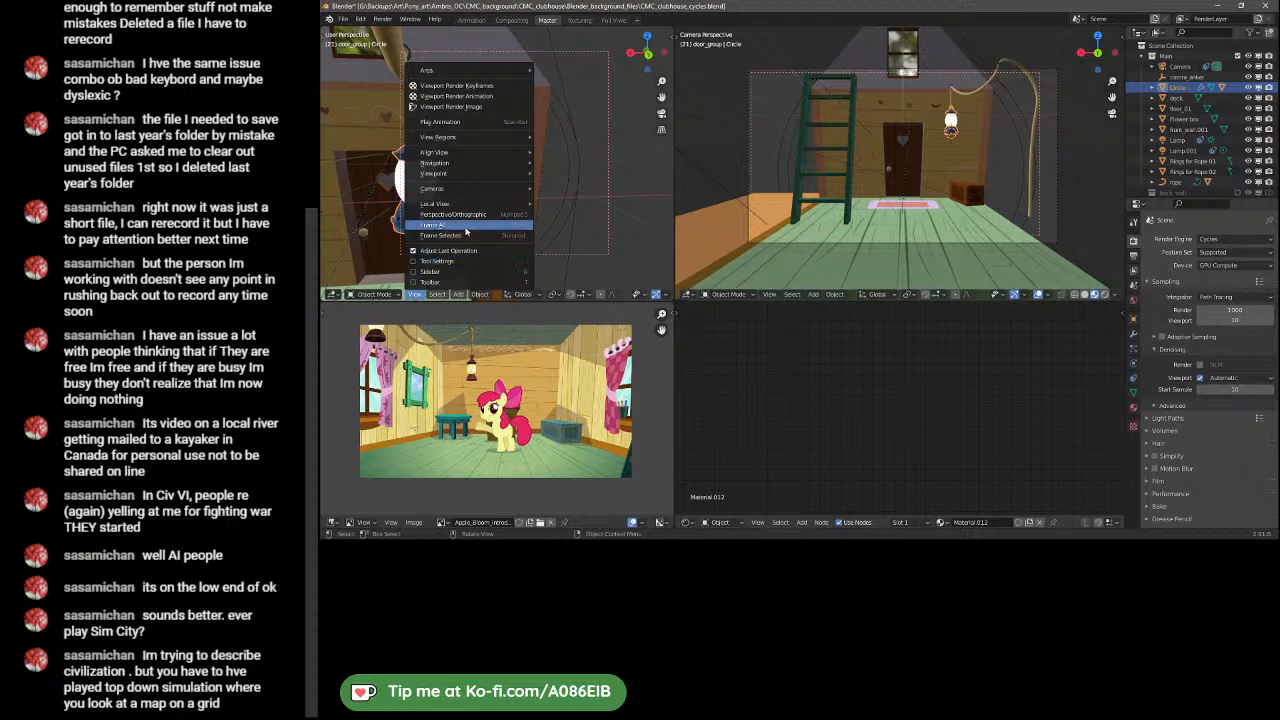
pyautogui.moveTo(467, 204)
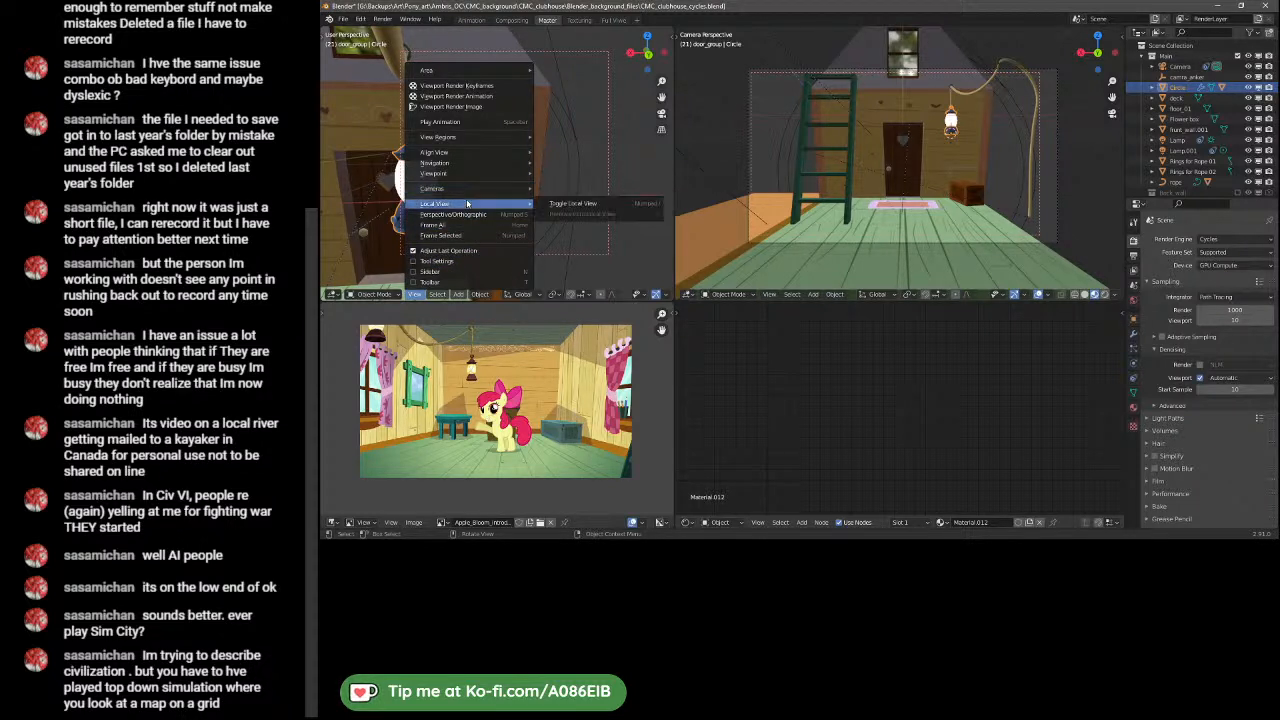
pyautogui.moveTo(490, 175)
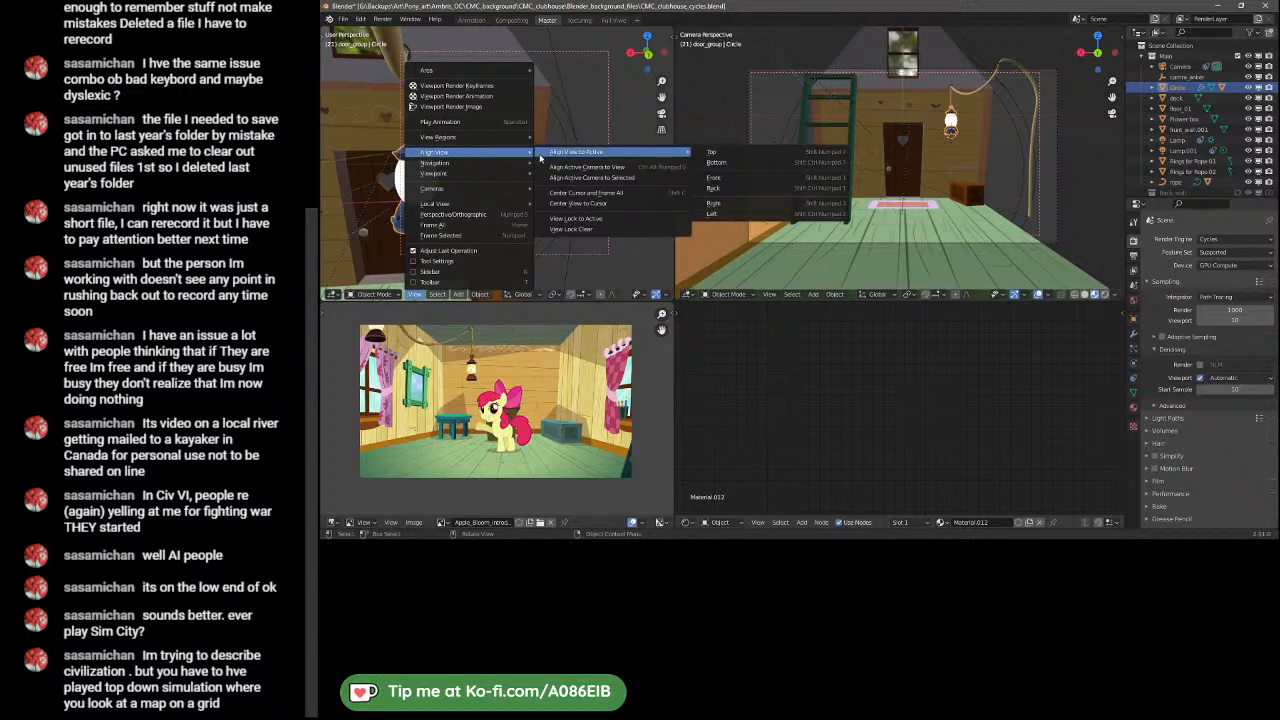
pyautogui.click(576, 205)
pyautogui.scroll(3, 463, 188)
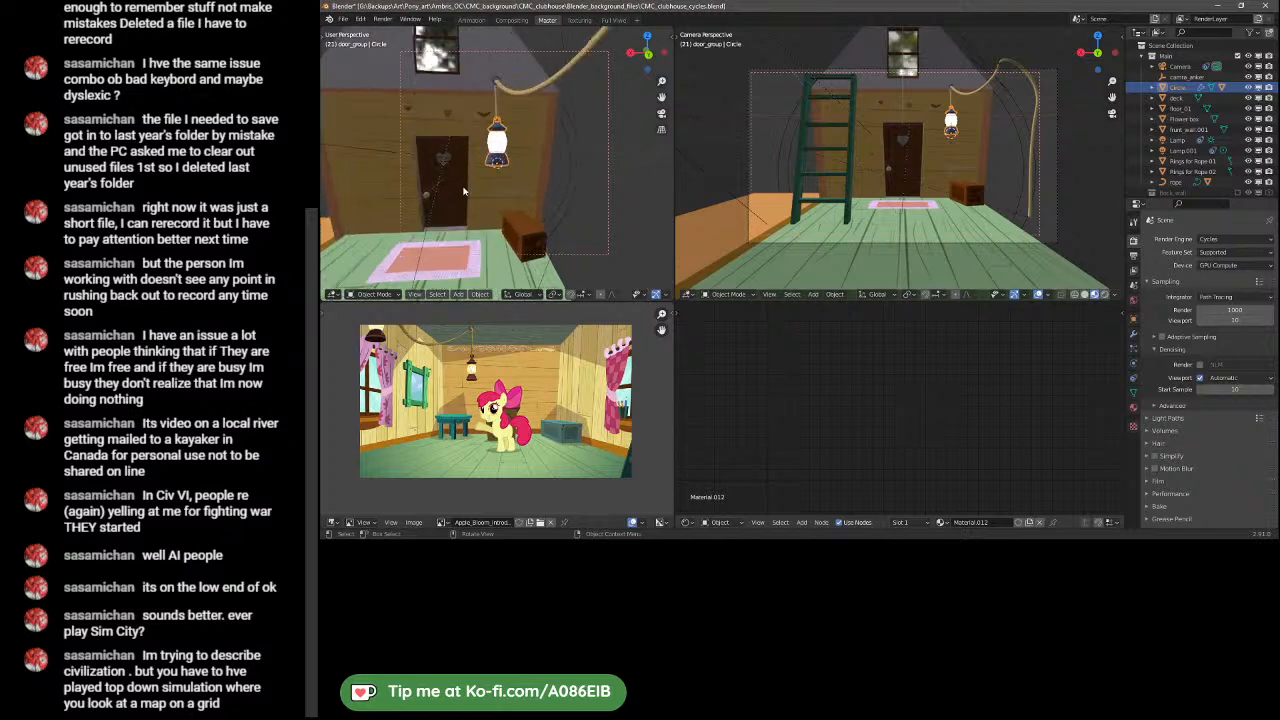
pyautogui.moveTo(463, 191); pyautogui.dragTo(533, 190, button='middle')
pyautogui.press('Tab')
pyautogui.scroll(1, 508, 122)
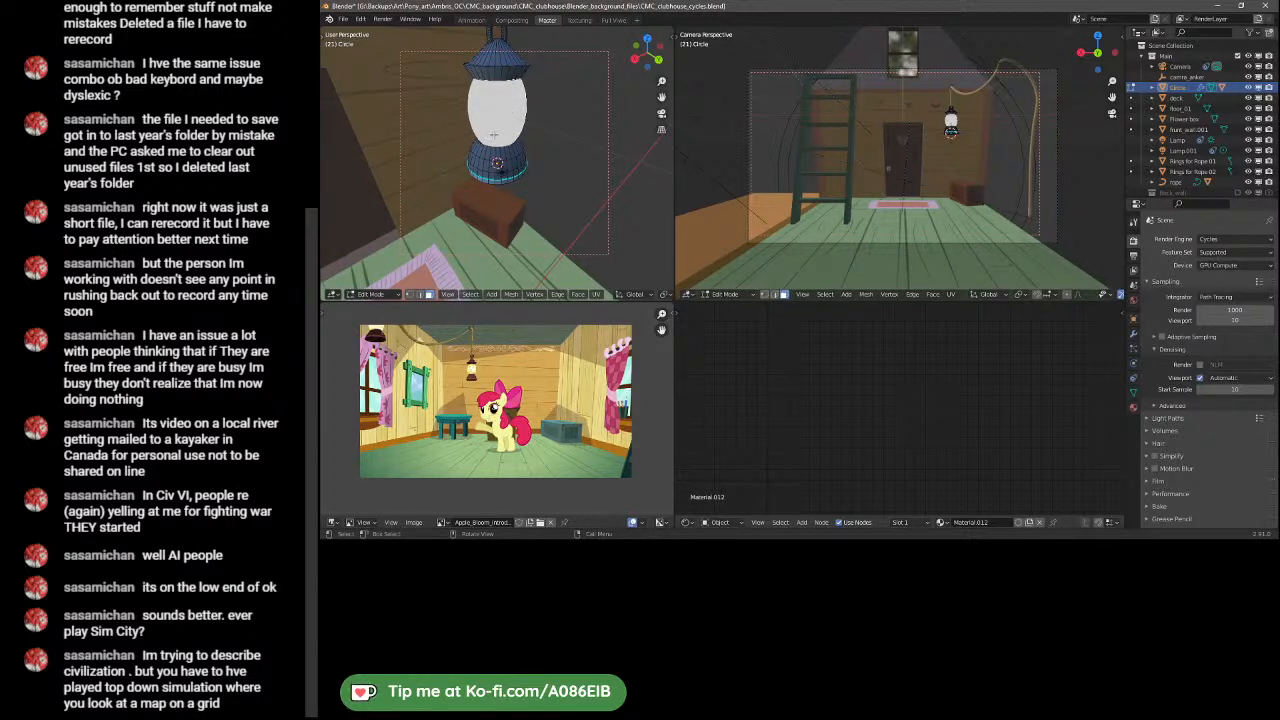
pyautogui.press('Tab')
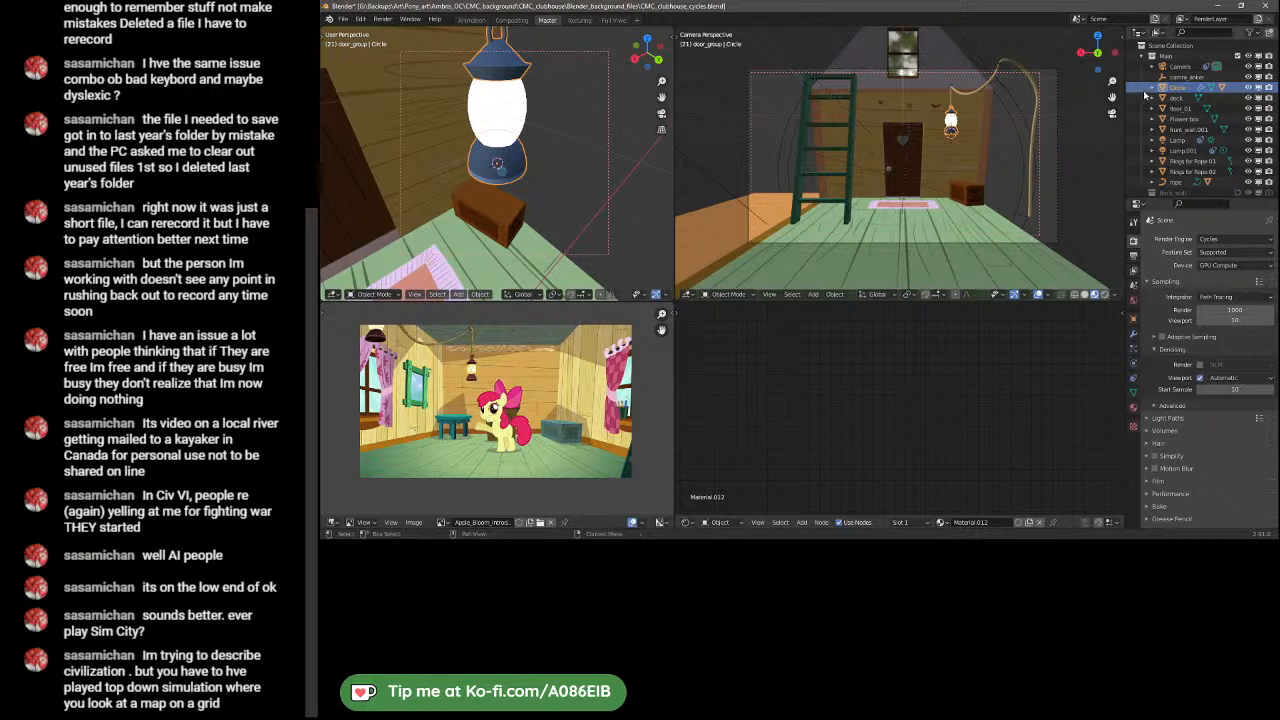
# - Identify the Sphere object parented under Circle with a trial move
pyautogui.click(1152, 88)
pyautogui.click(1172, 119)
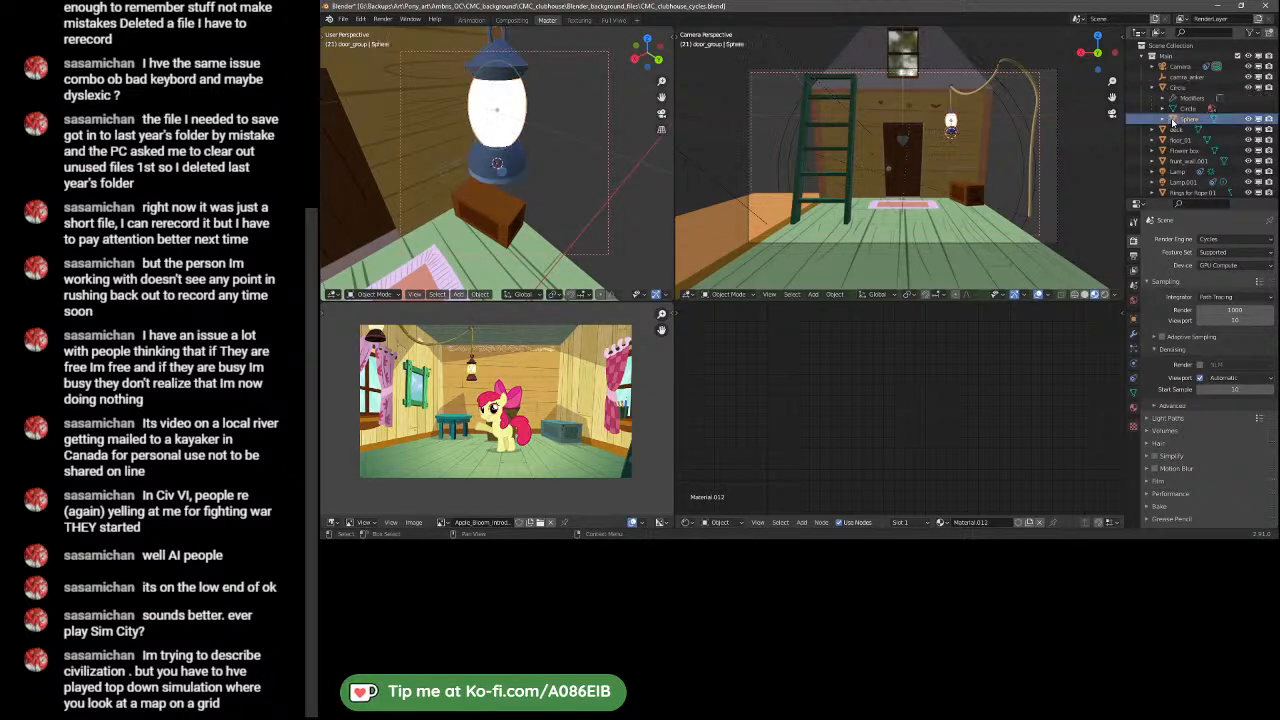
pyautogui.press('g')
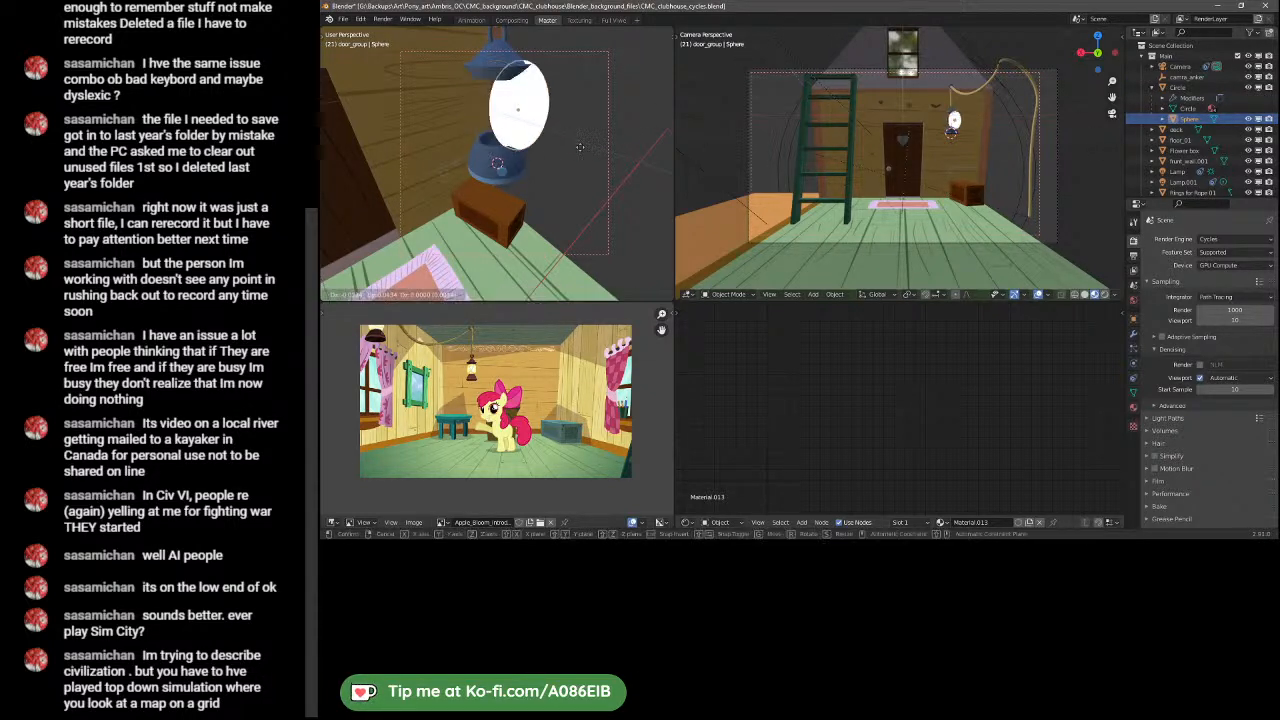
pyautogui.click(575, 188)
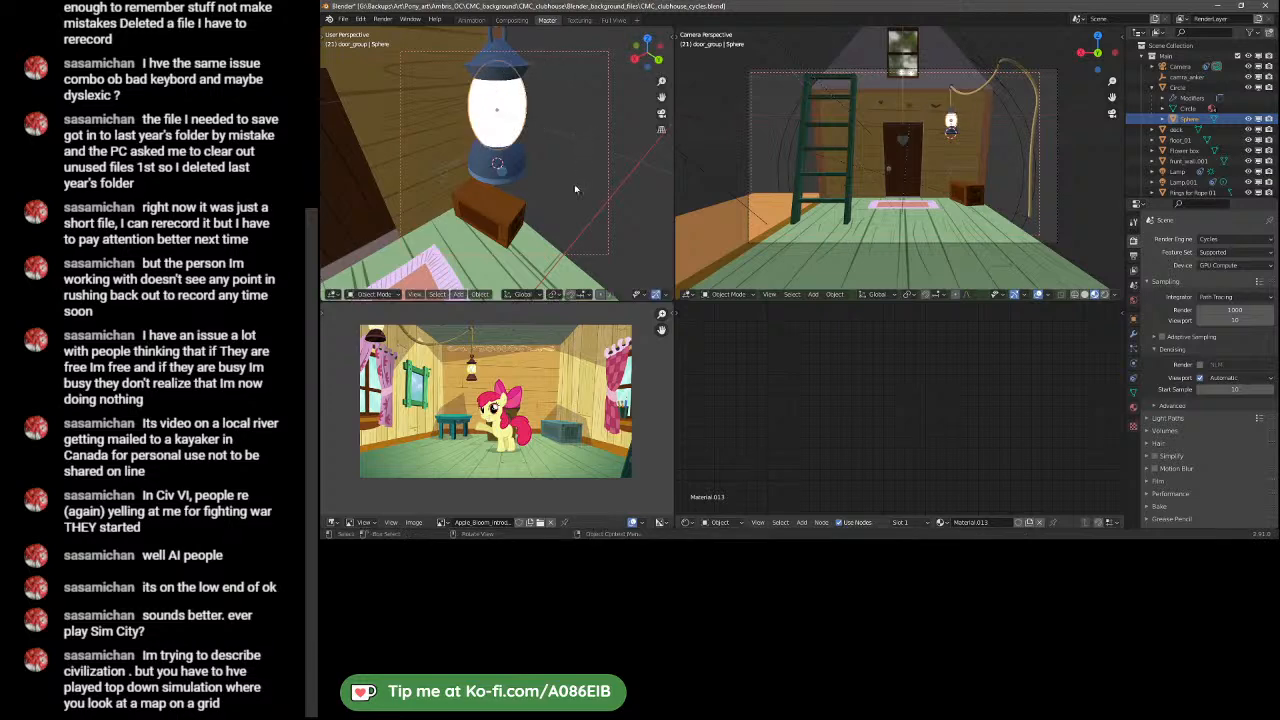
pyautogui.moveTo(541, 188); pyautogui.dragTo(499, 172, button='middle')
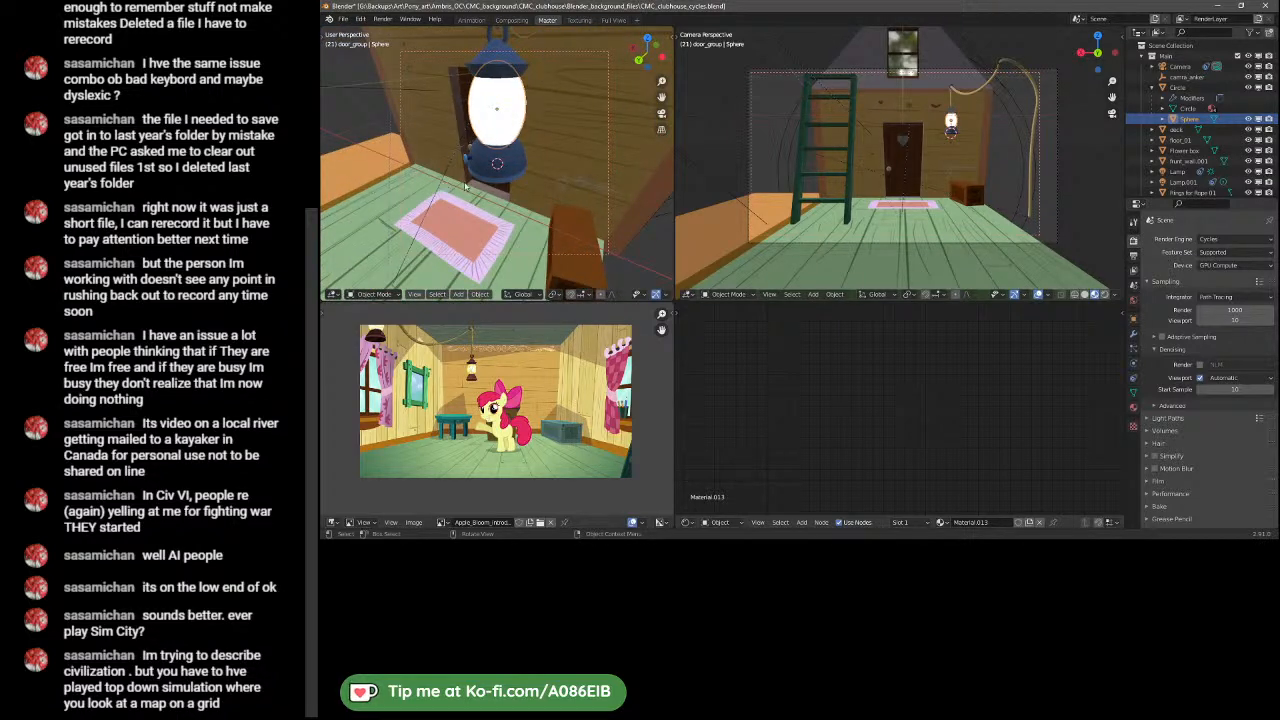
pyautogui.press('Tab')
pyautogui.press('Tab')
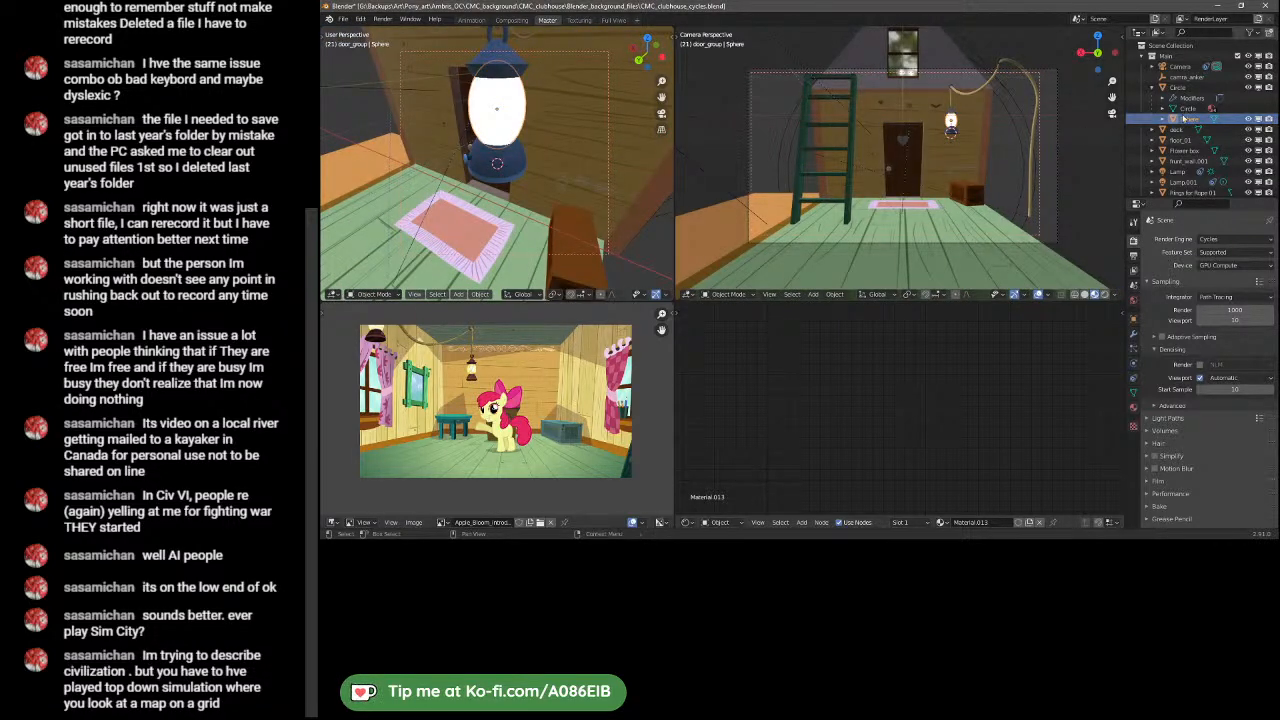
# - Examine the Circle mesh's materials Material.012, Material.006, Material.015 and Material.016 one by one
pyautogui.click(1188, 108)
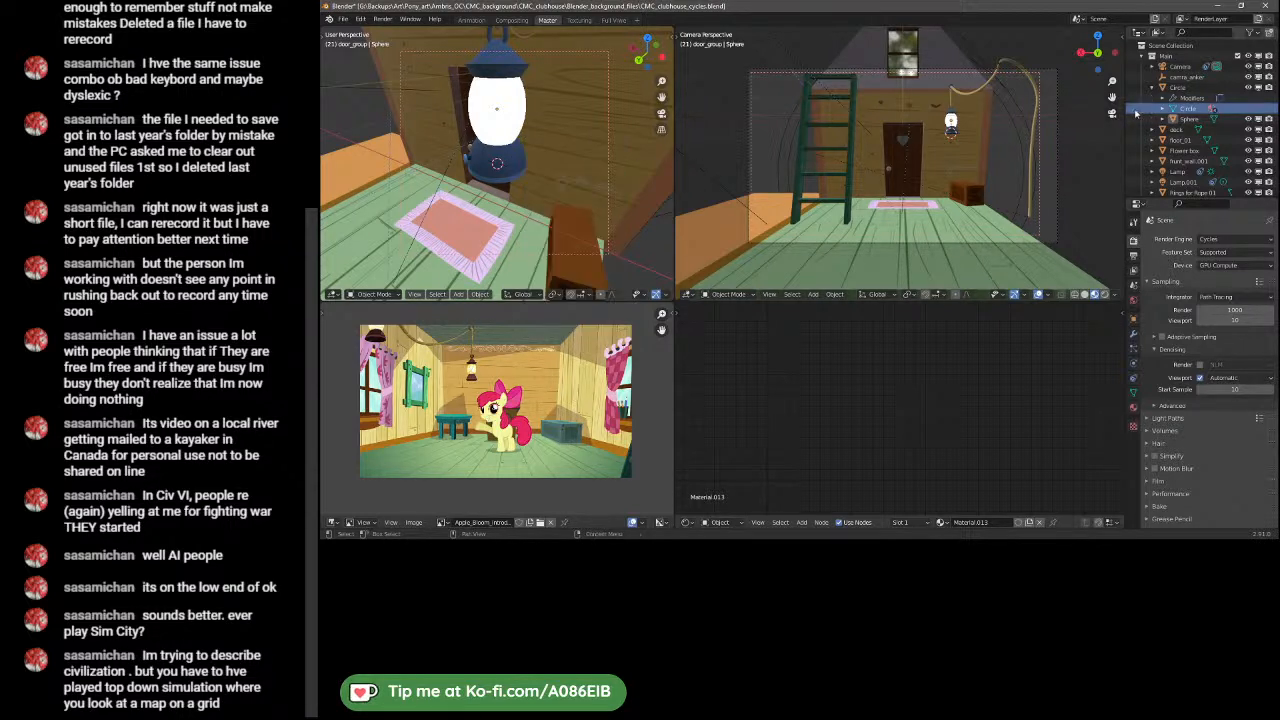
pyautogui.click(1165, 109)
pyautogui.click(1200, 119)
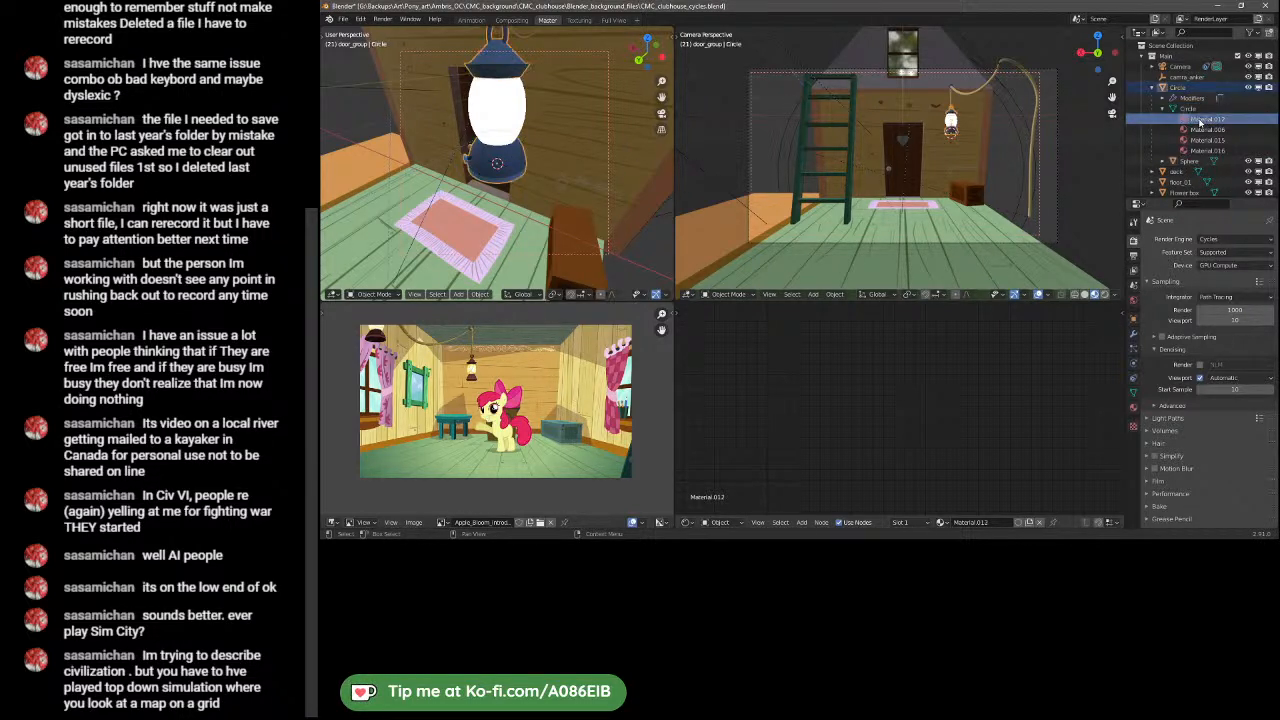
pyautogui.click(1203, 129)
pyautogui.click(1203, 140)
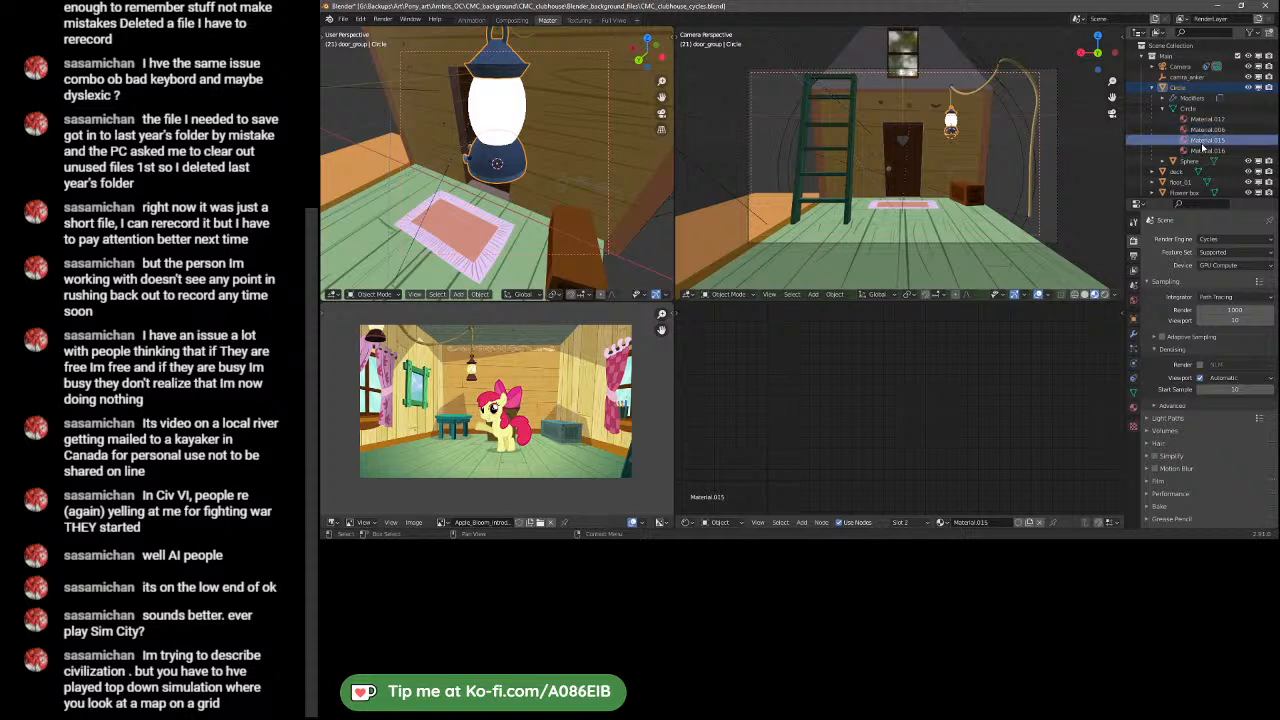
pyautogui.click(1205, 150)
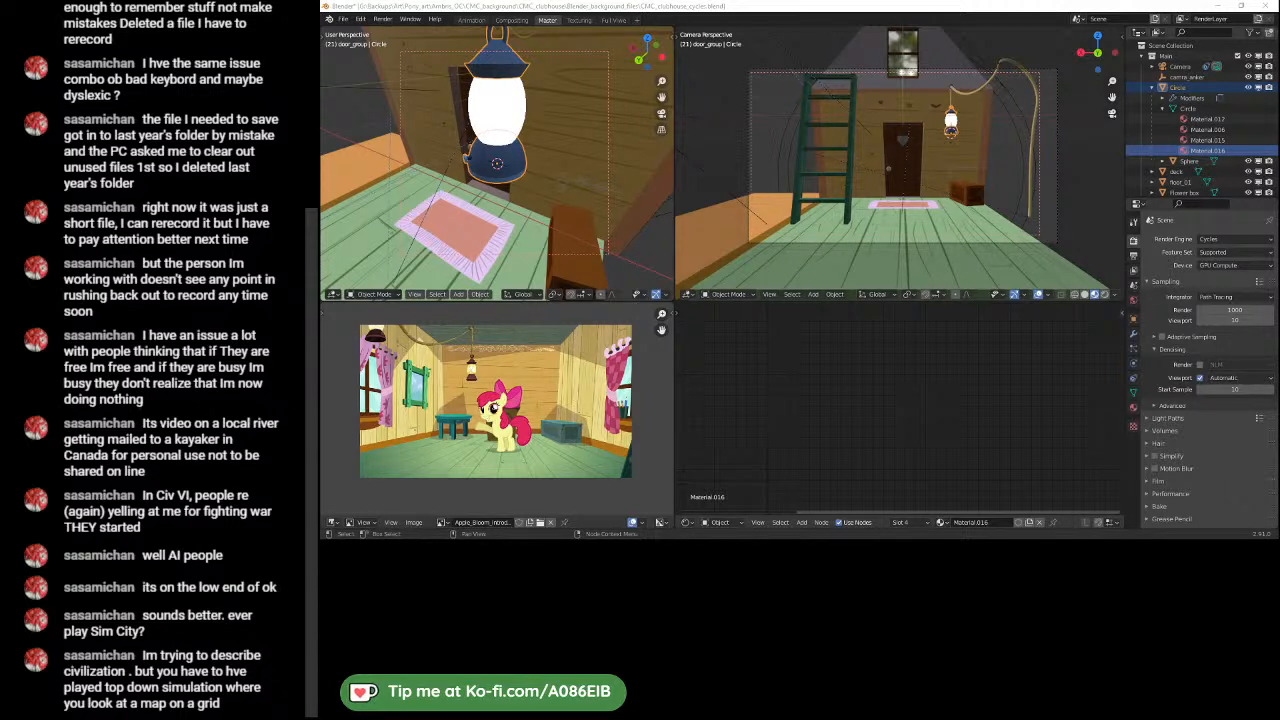
pyautogui.click(855, 350)
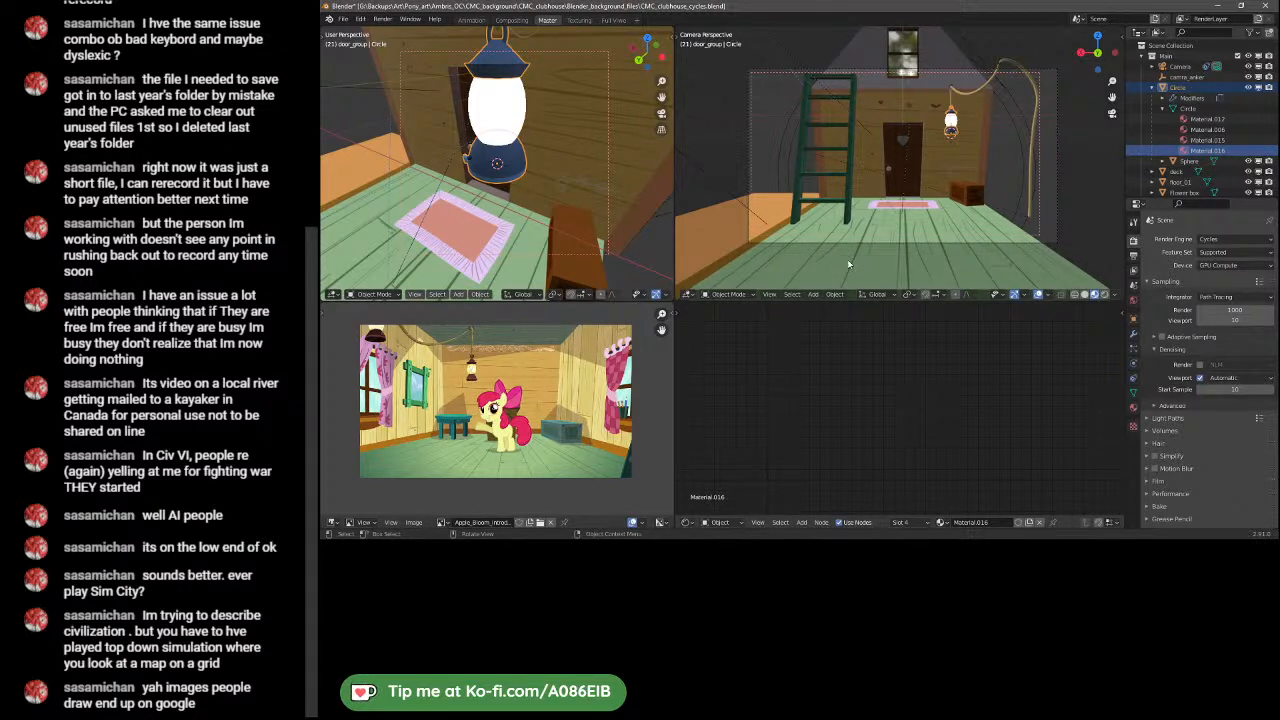
# - Check the modifiers of the Circle object and collapse its hierarchy in the Main collection
pyautogui.click(1162, 110)
pyautogui.click(1162, 110)
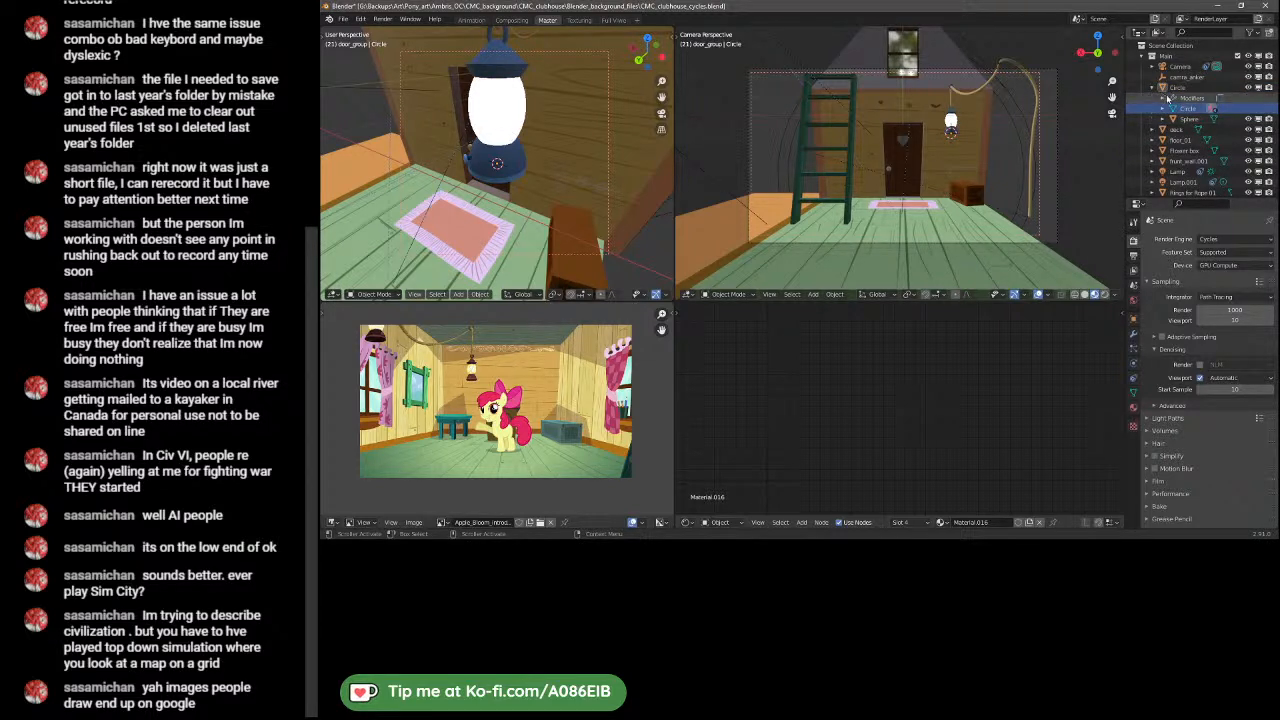
pyautogui.click(1163, 98)
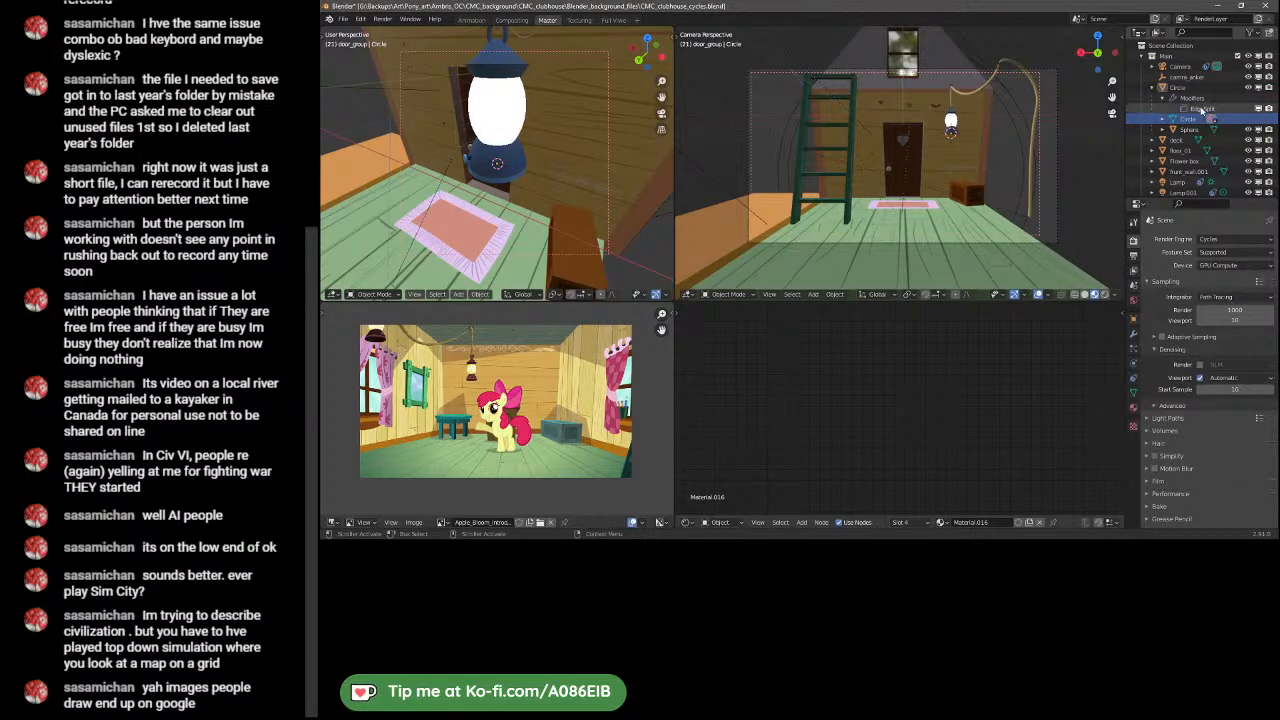
pyautogui.click(1162, 99)
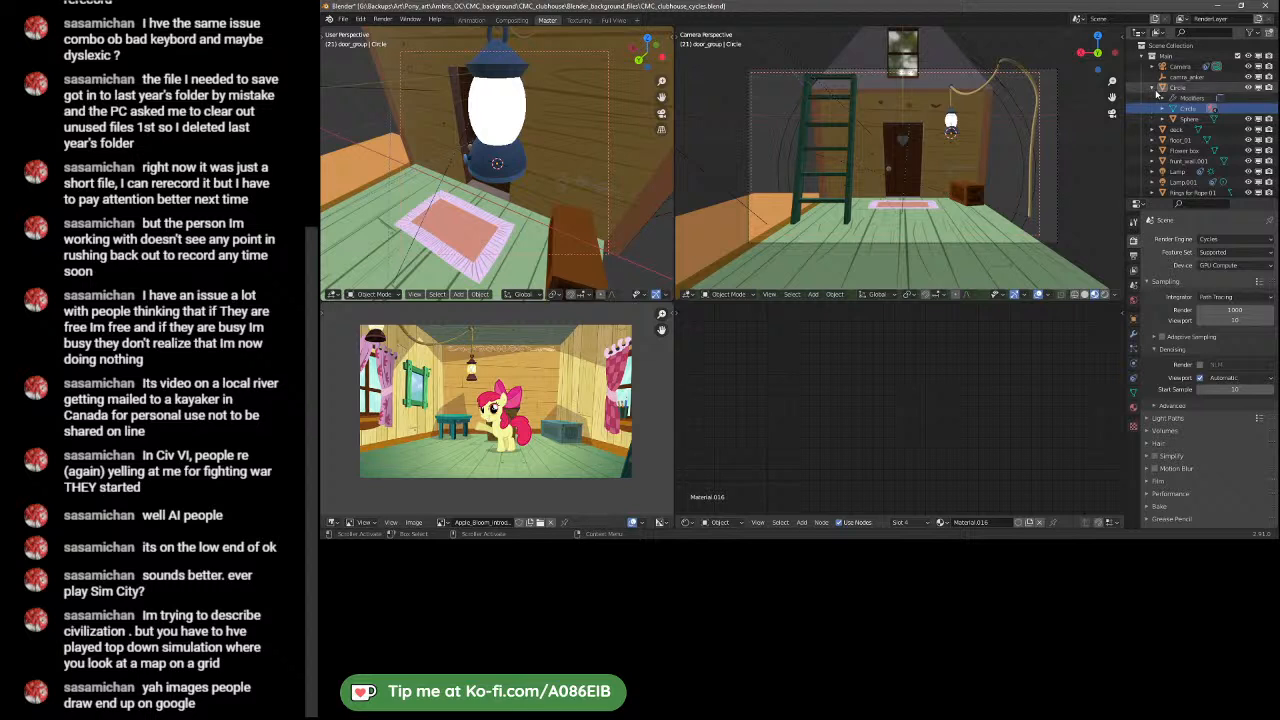
pyautogui.click(1152, 88)
# - Select the lantern's Circle object, choose Material.006 from its material list and expand the object's hierarchy
pyautogui.click(1181, 89)
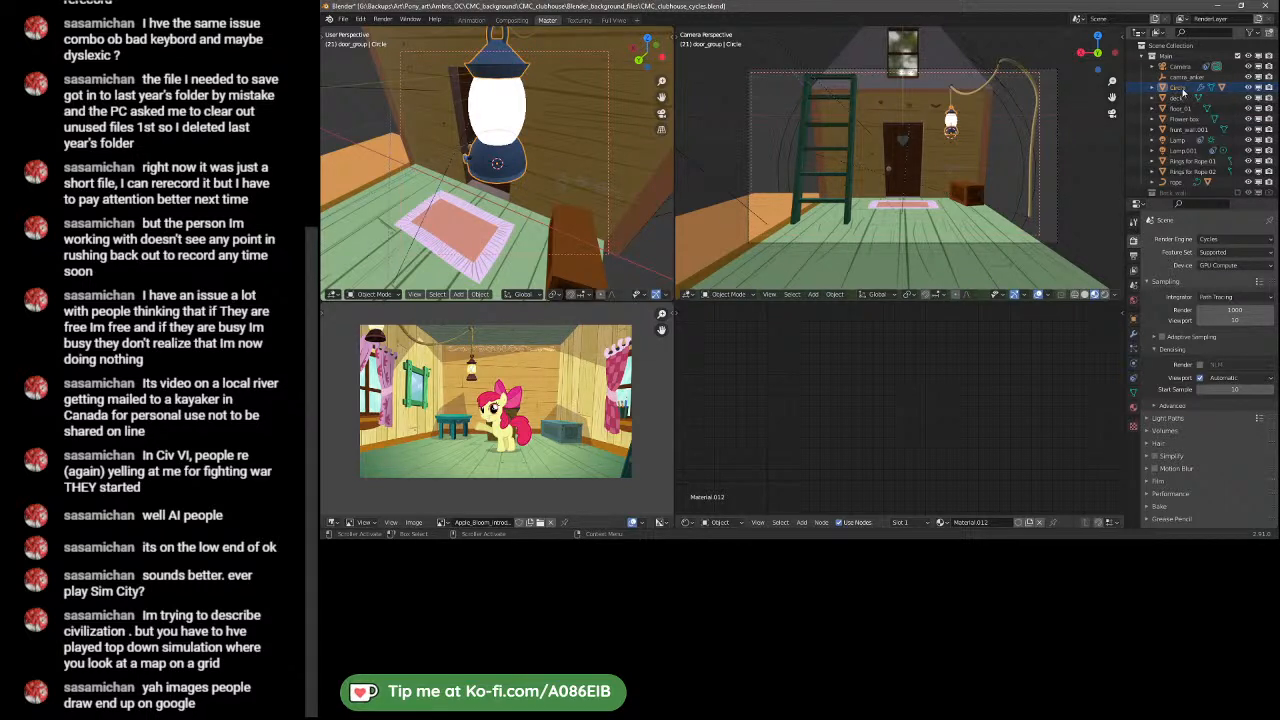
pyautogui.click(1182, 91)
pyautogui.click(1182, 92)
pyautogui.click(1182, 90)
pyautogui.click(1183, 92)
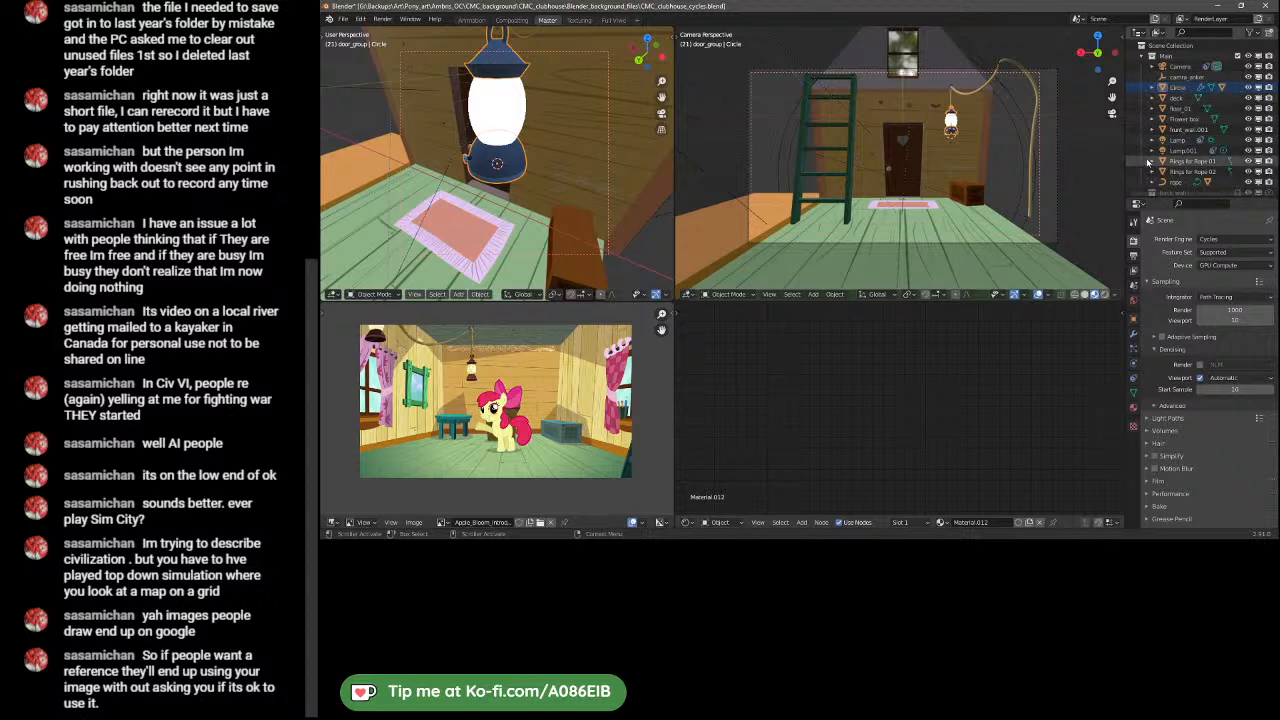
pyautogui.click(1180, 89)
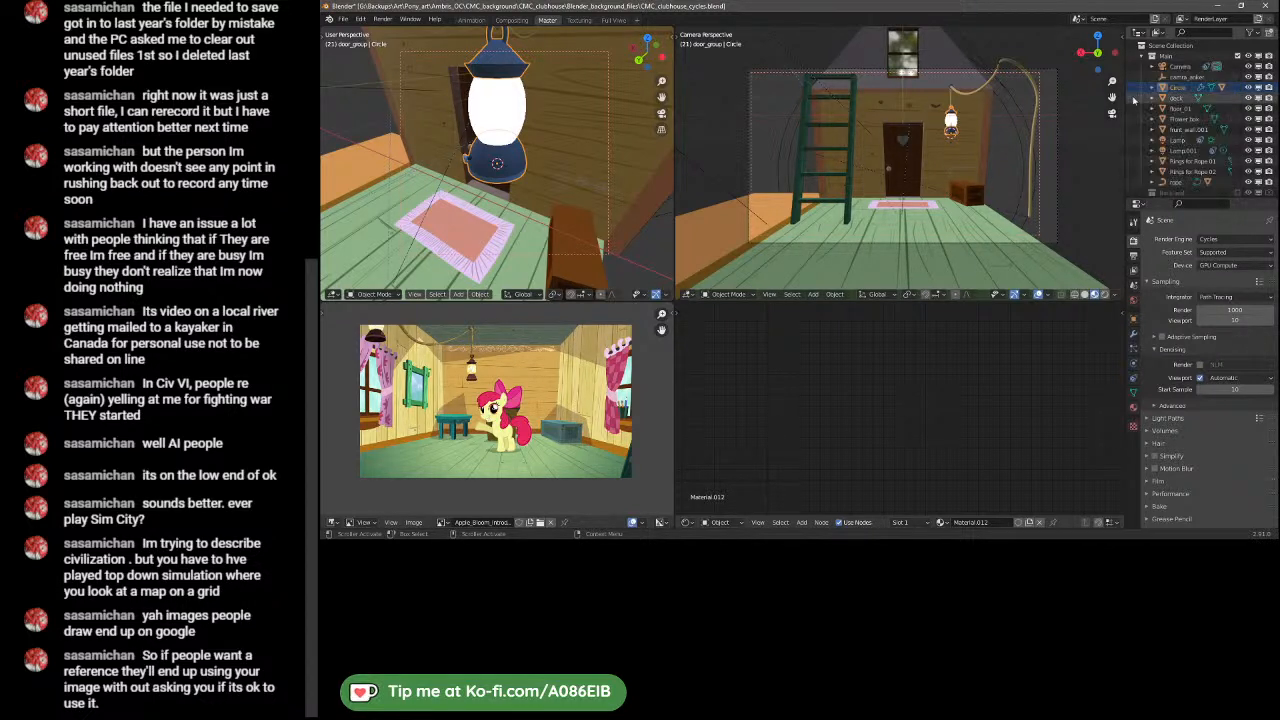
pyautogui.rightClick(1183, 90)
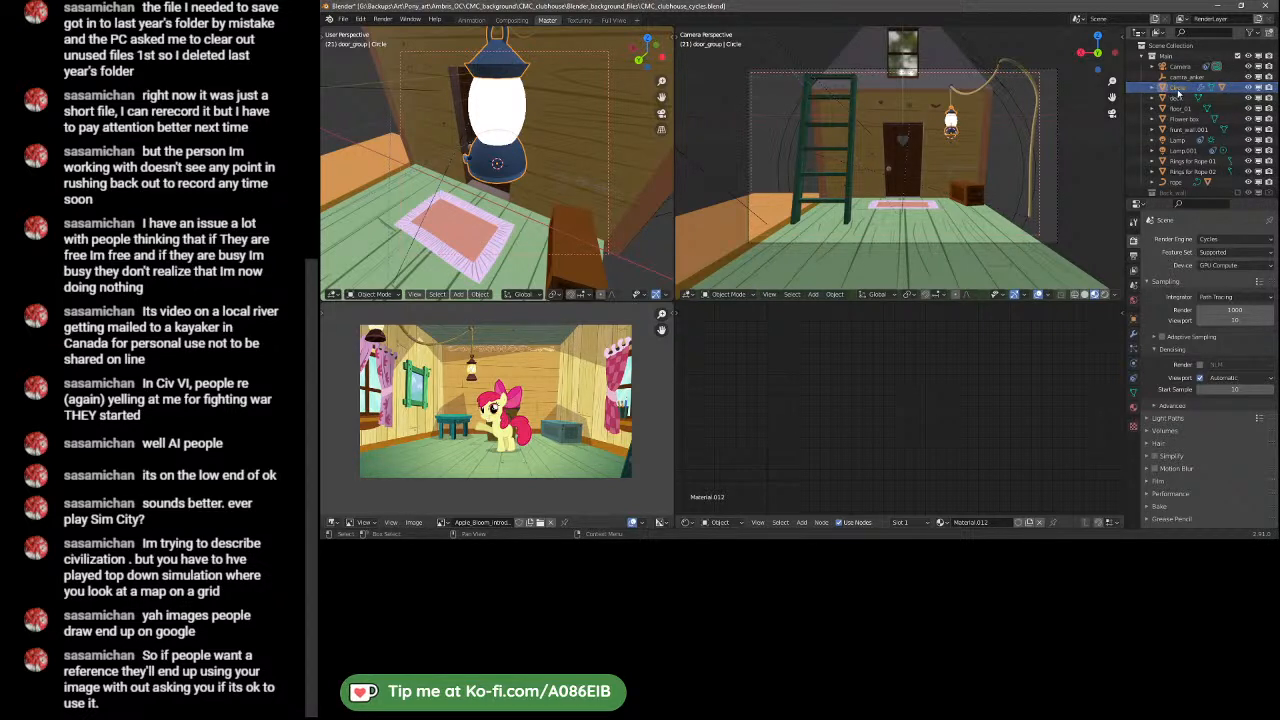
pyautogui.click(1180, 90)
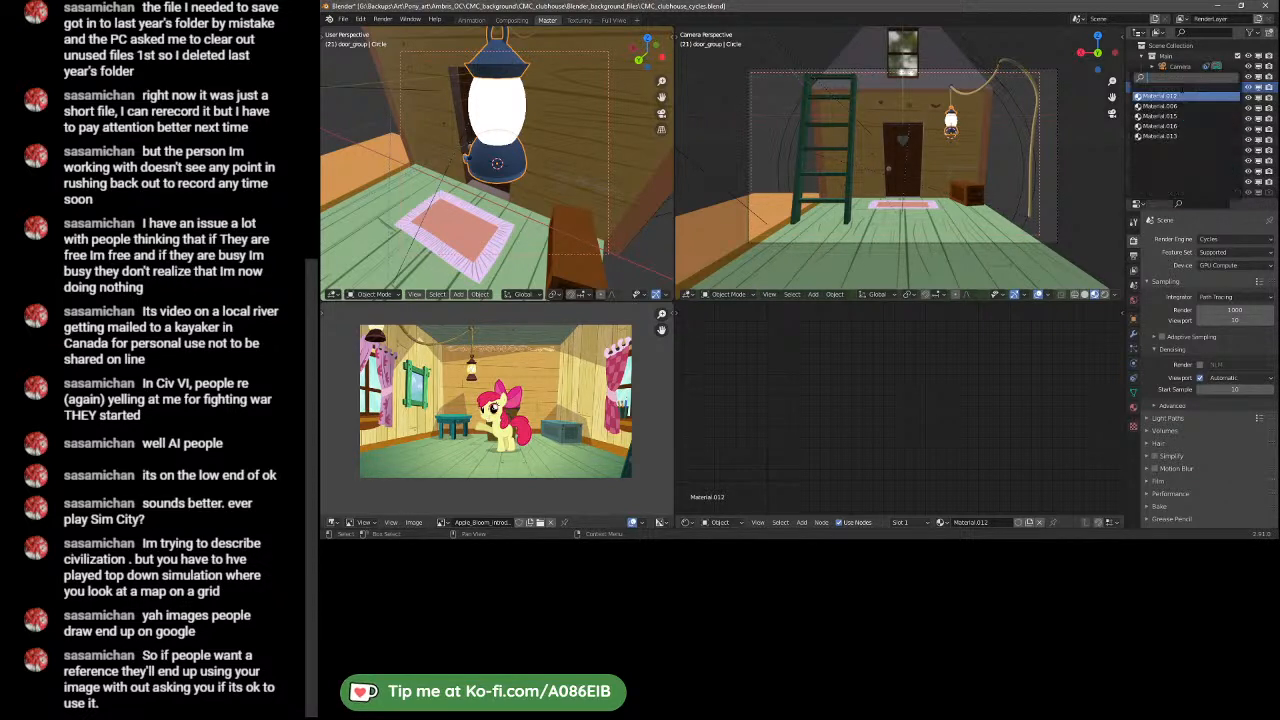
pyautogui.click(1162, 106)
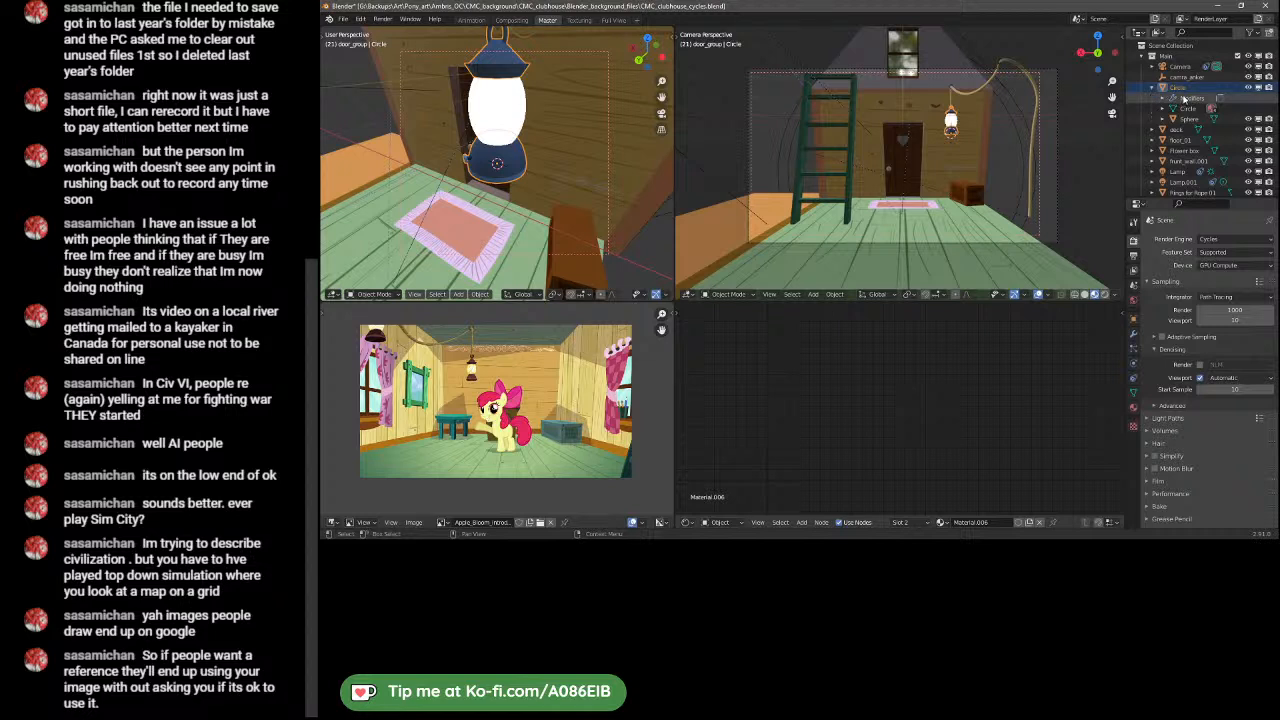
pyautogui.click(1182, 119)
# - Rename the lantern's Circle object to Lamp
pyautogui.click(1180, 88)
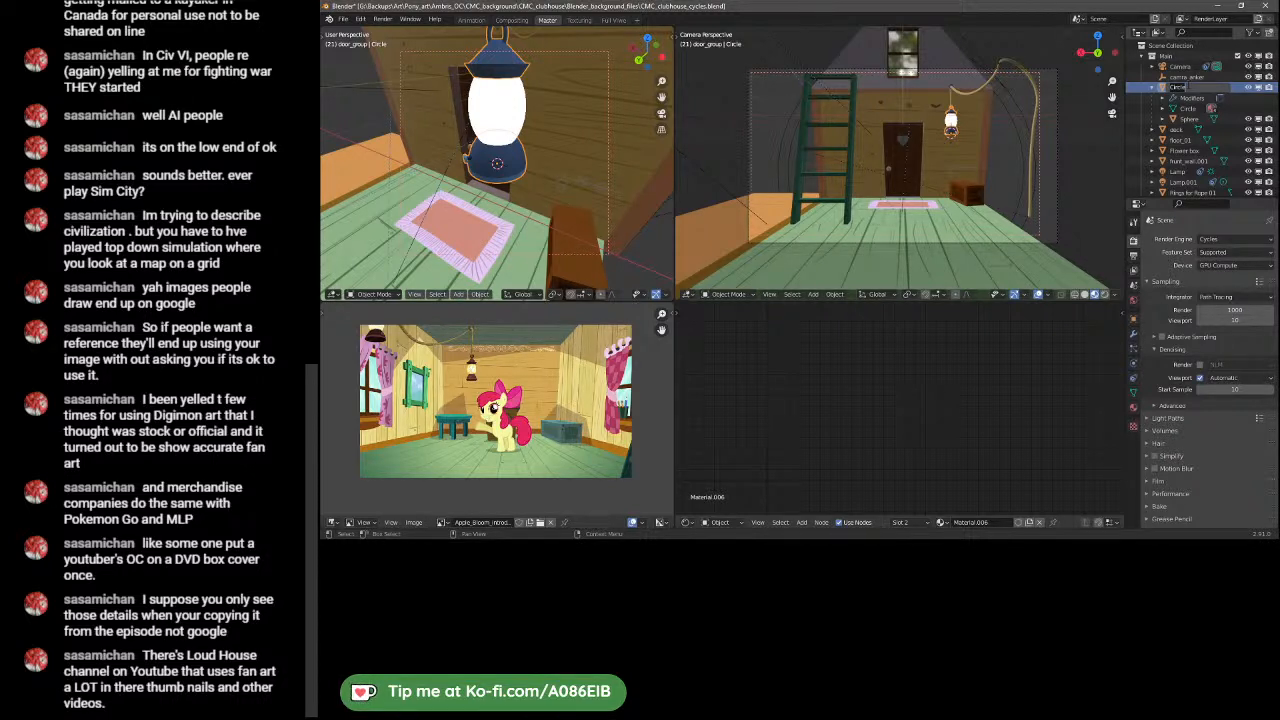
pyautogui.write('Lamp')
pyautogui.press('Return')
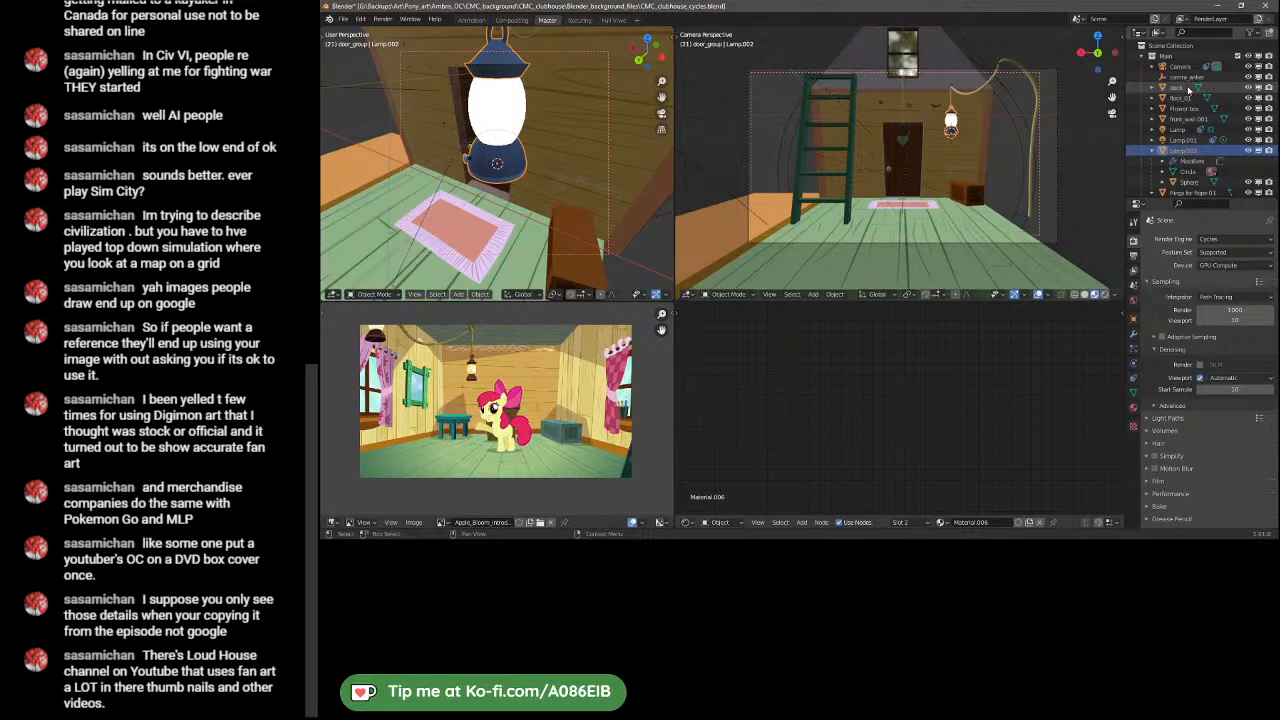
# - Rename the lantern object to Clubhouse_Lamp and collapse its hierarchy
pyautogui.click(1182, 140)
pyautogui.click(1182, 151)
pyautogui.scroll(-2, 1182, 150)
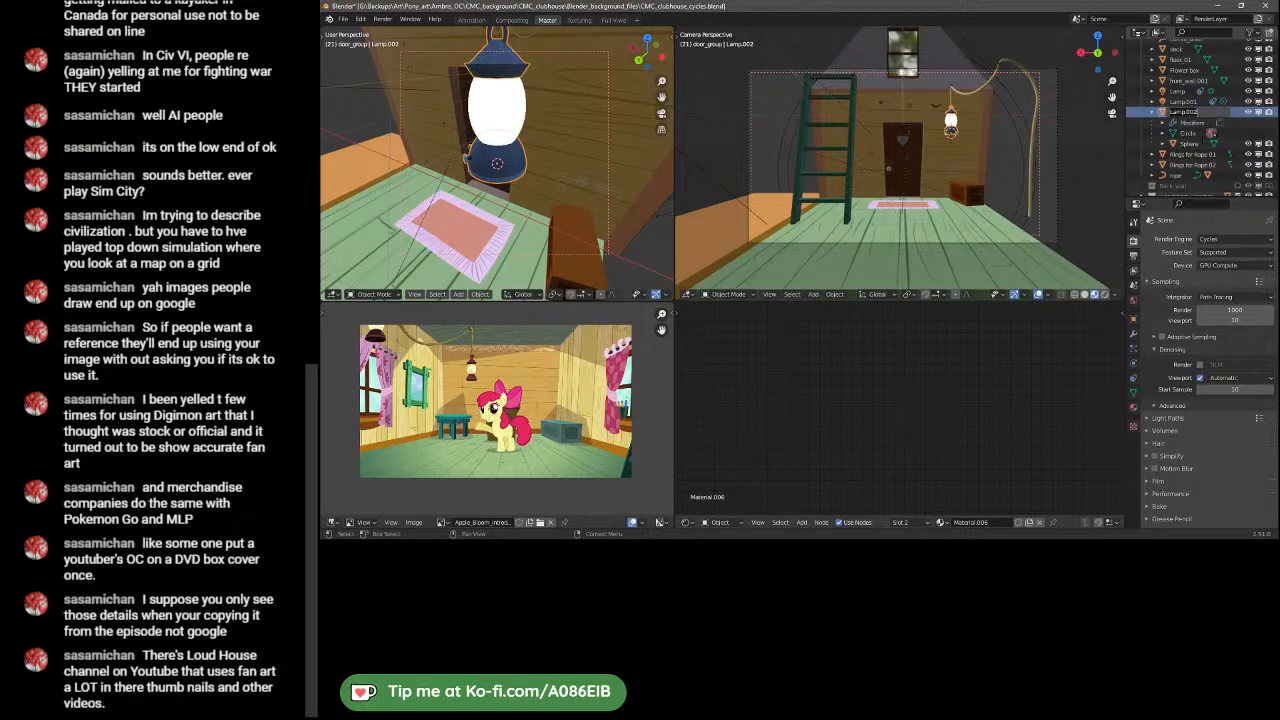
pyautogui.press('BackSpace')
pyautogui.press('BackSpace')
pyautogui.press('BackSpace')
pyautogui.press('BackSpace')
pyautogui.write('Club')
pyautogui.press('Return')
pyautogui.scroll(2, 1195, 105)
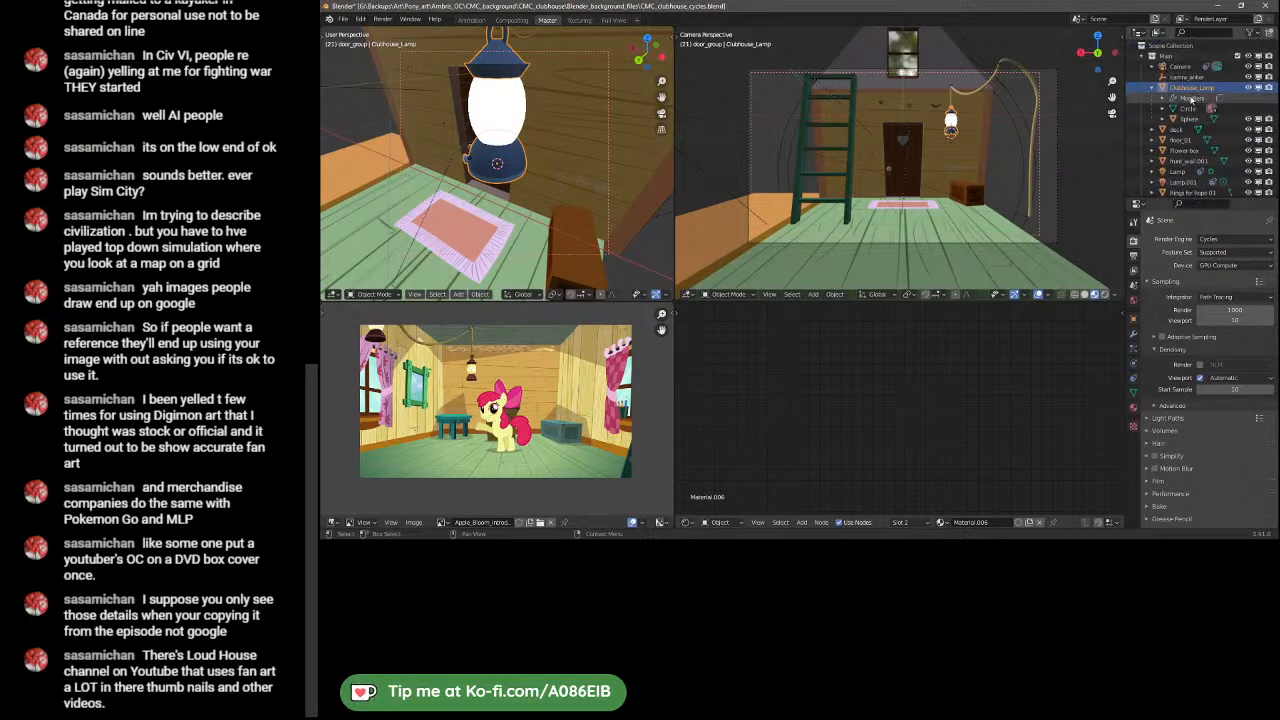
pyautogui.click(1155, 88)
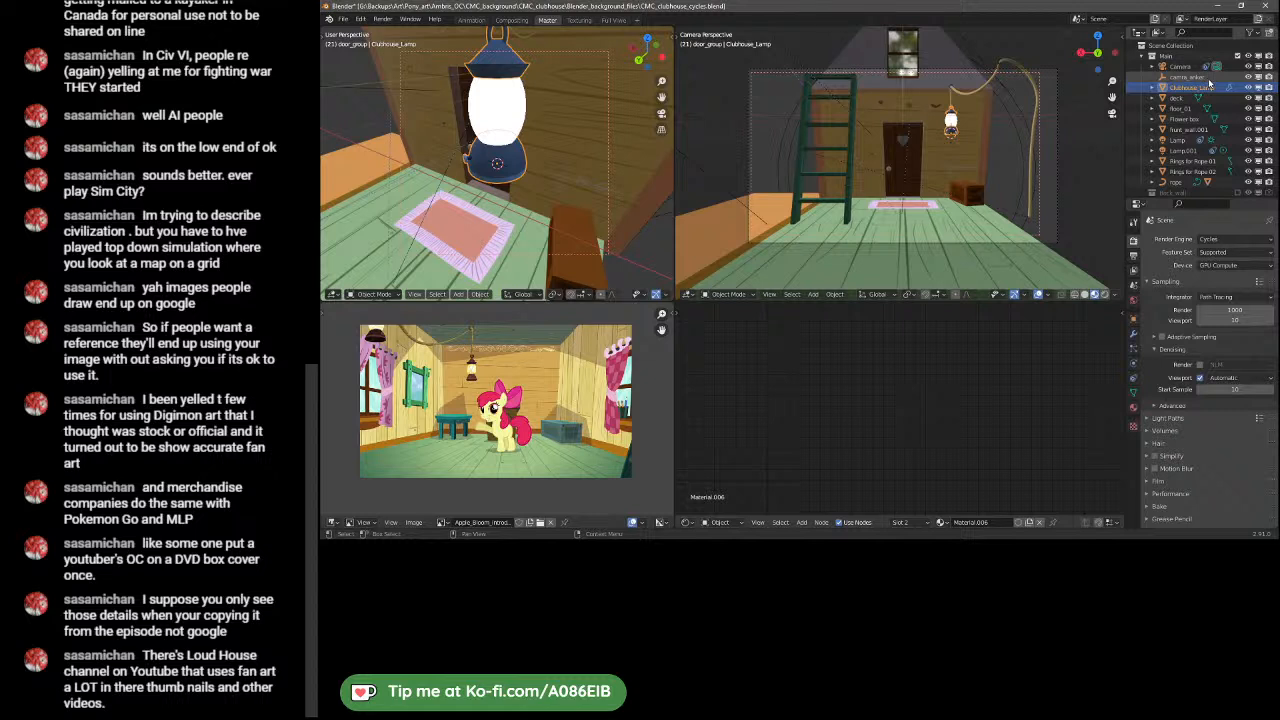
# - Rename the Cylinder object parented under rope to rope_body and collapse the rope hierarchy
pyautogui.scroll(-2, 1198, 128)
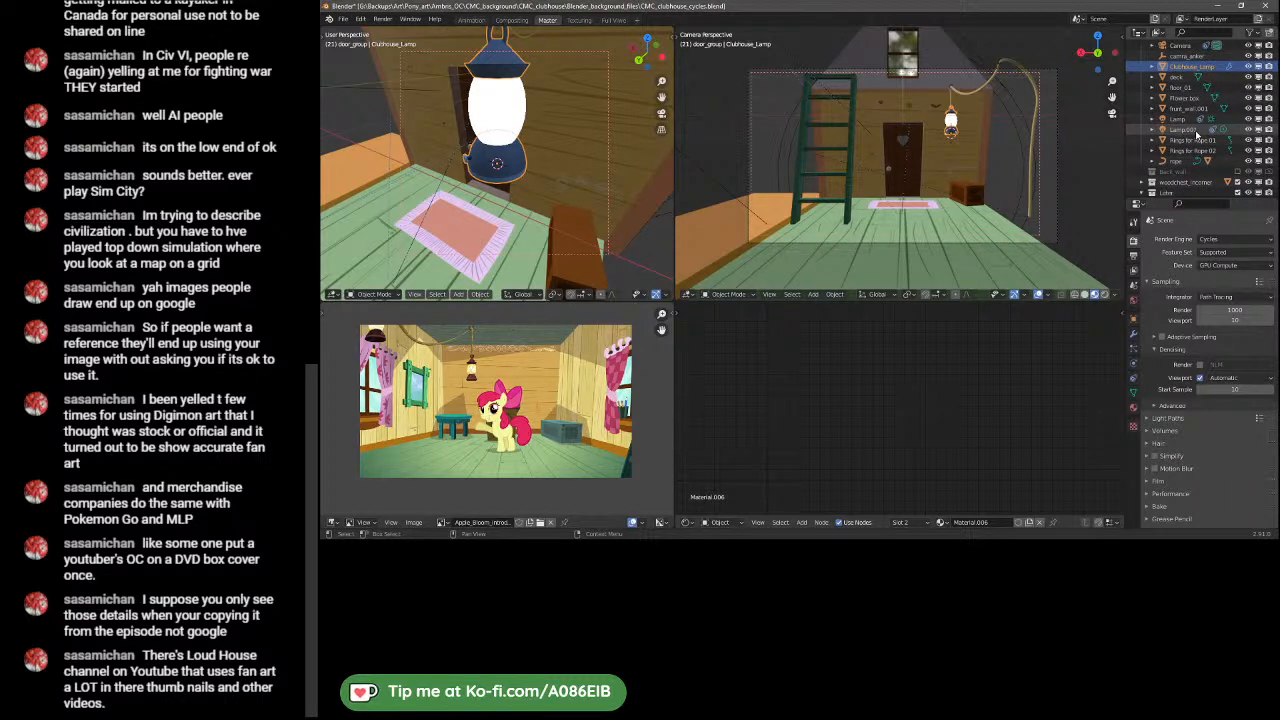
pyautogui.scroll(-2, 1197, 133)
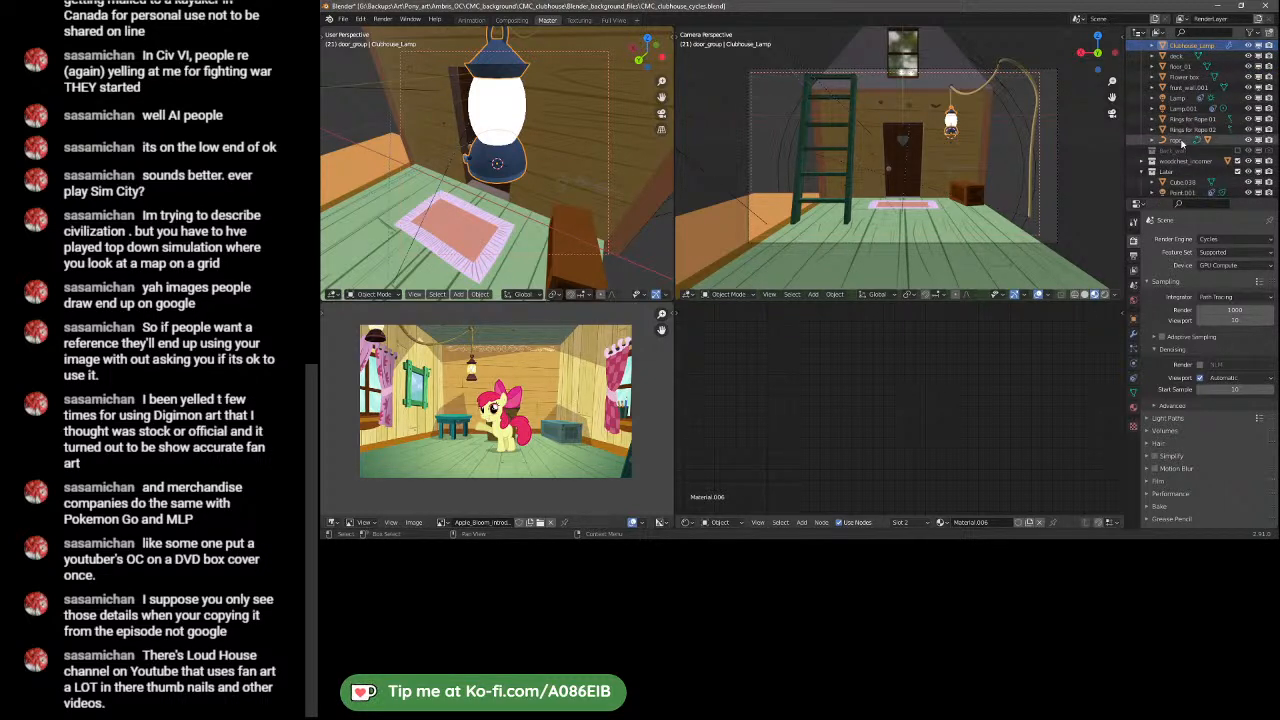
pyautogui.click(1183, 139)
pyautogui.click(1155, 140)
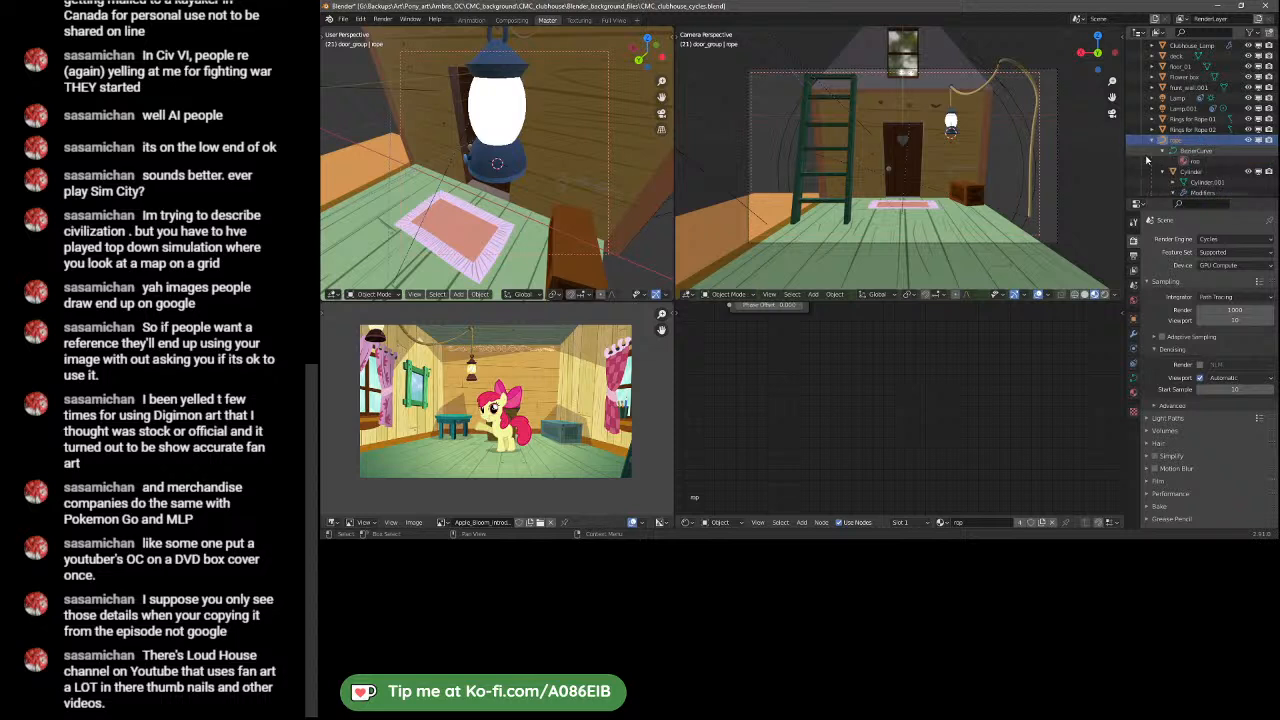
pyautogui.click(1185, 172)
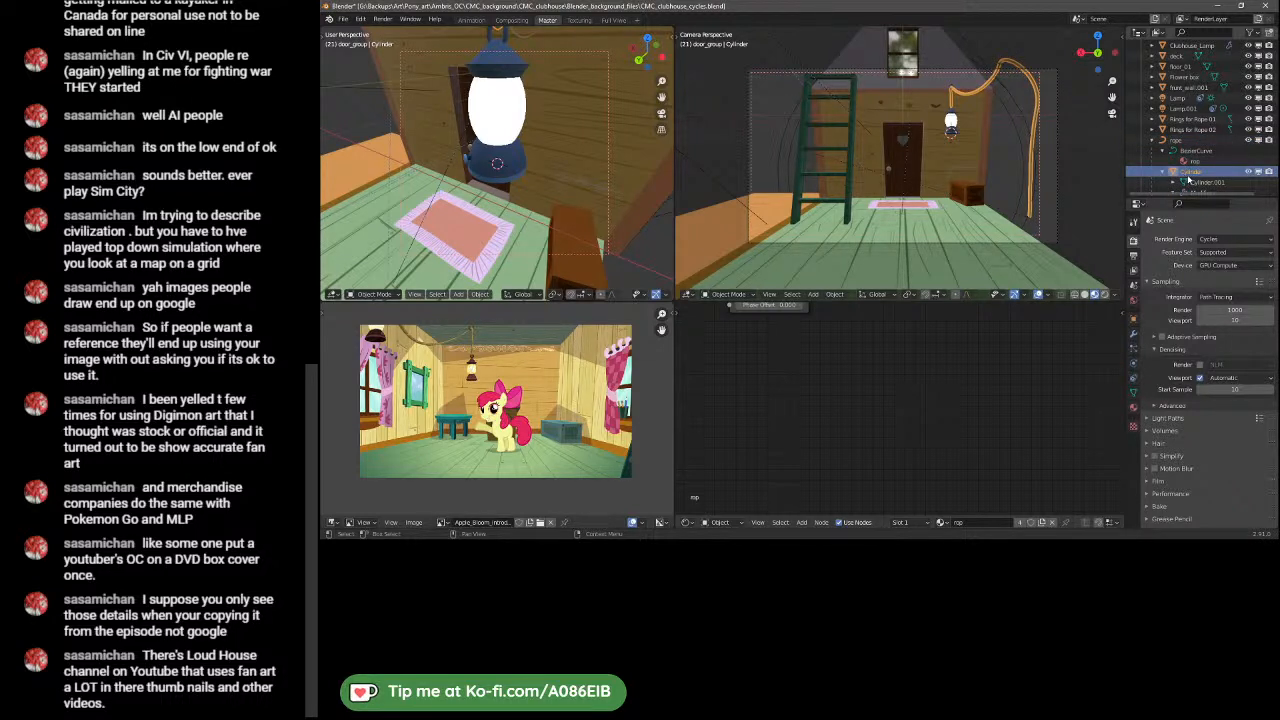
pyautogui.scroll(-3, 1187, 178)
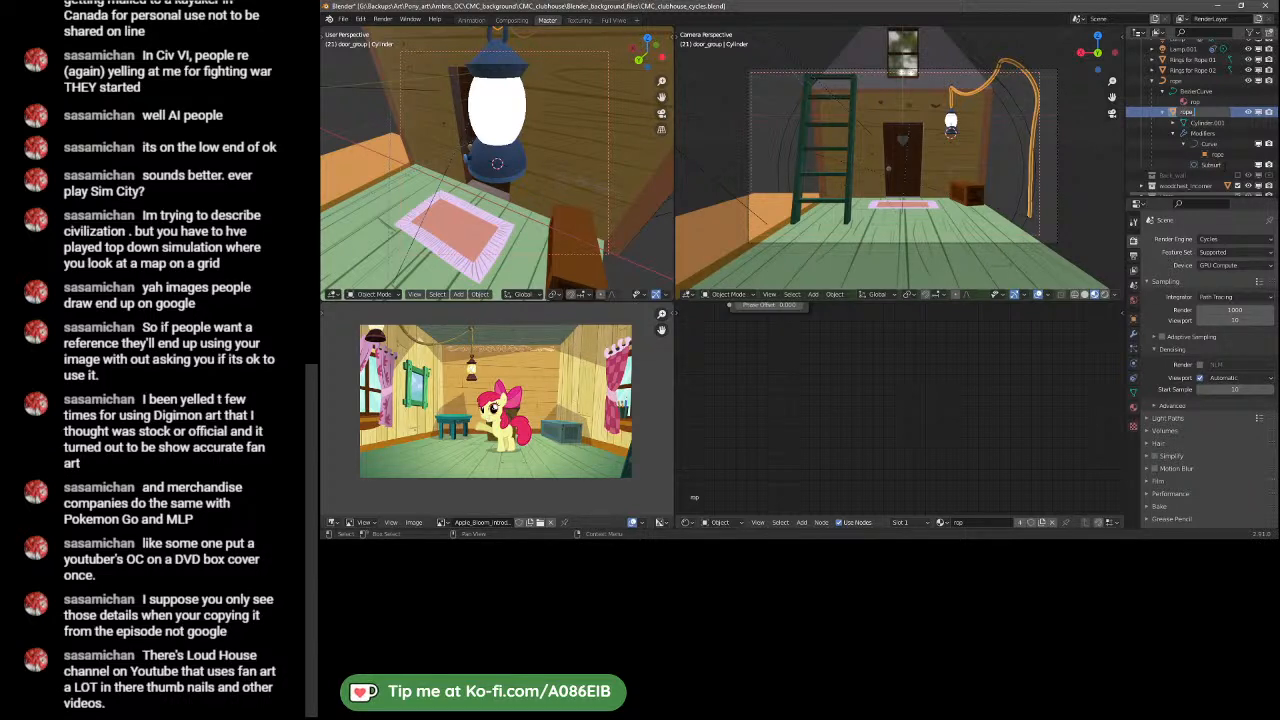
pyautogui.write('body')
pyautogui.press('Return')
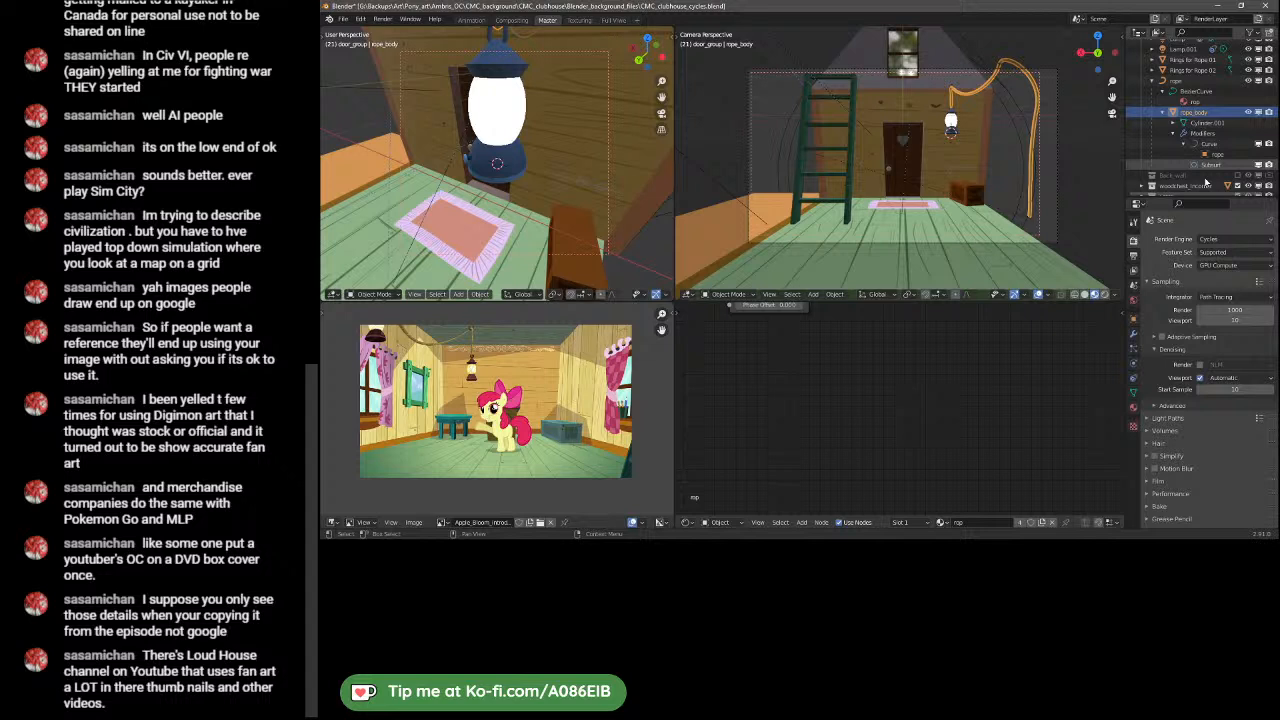
pyautogui.click(1163, 112)
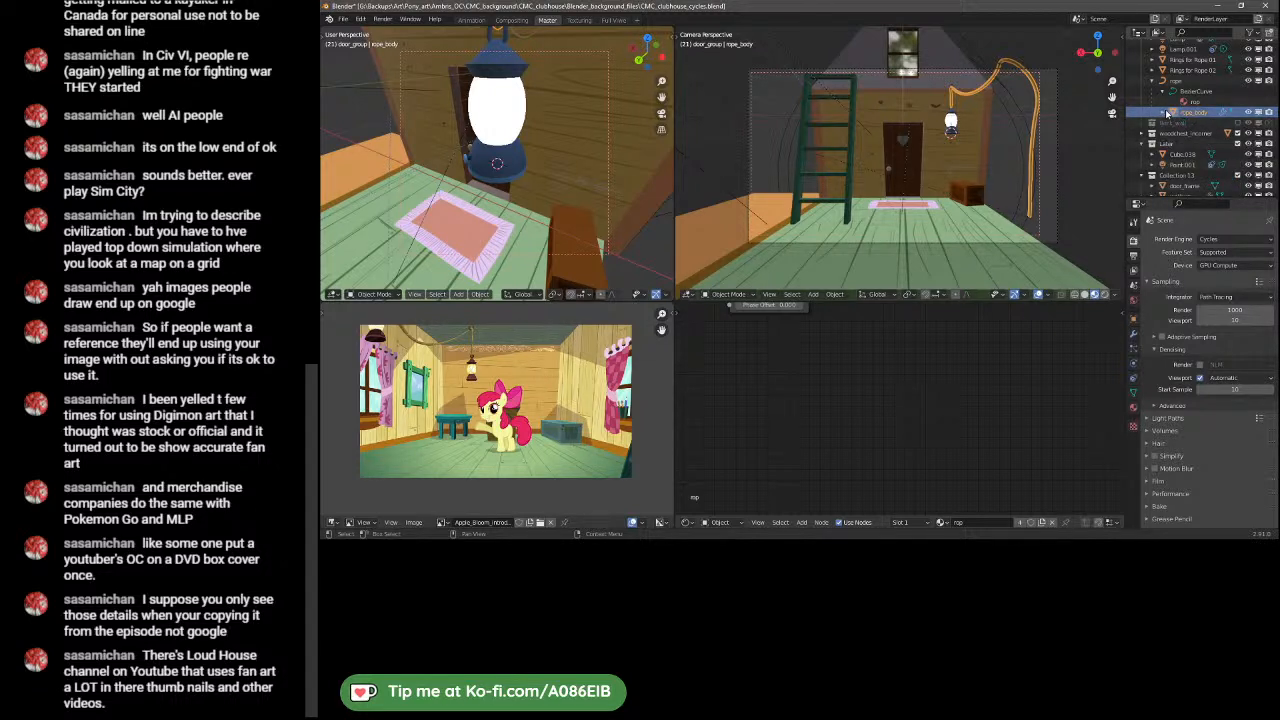
pyautogui.click(1154, 81)
# - Move the rope curve, Rings for Rope 01 and Rings for Rope 02 into a new collection named rope
pyautogui.scroll(2, 1180, 110)
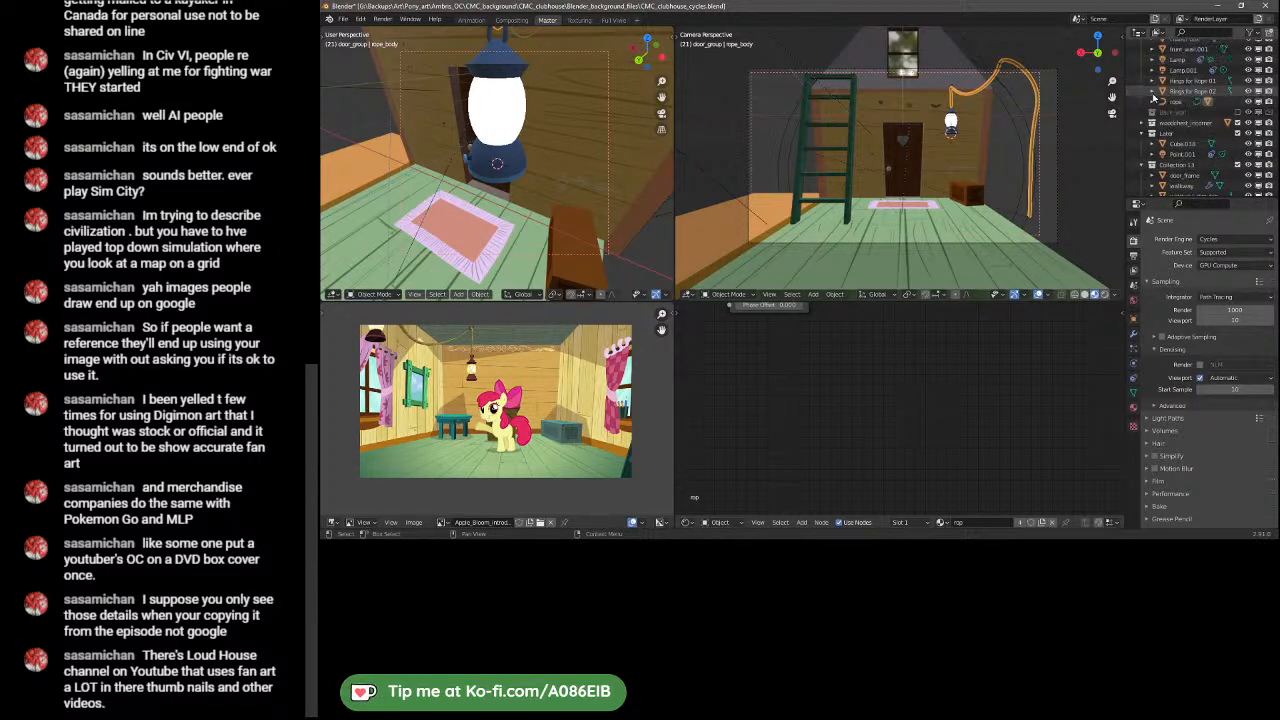
pyautogui.click(1186, 123)
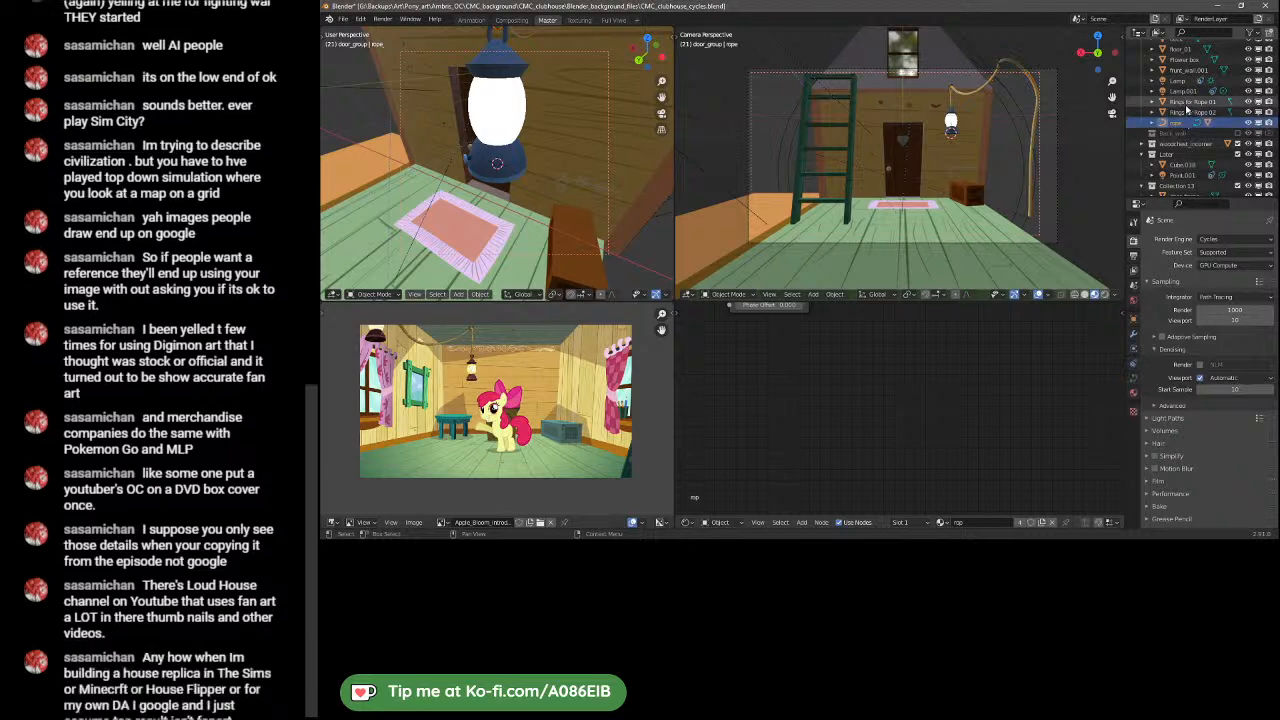
pyautogui.keyDown('shift'); pyautogui.click(1187, 104); pyautogui.keyUp('shift')
pyautogui.rightClick(1187, 106)
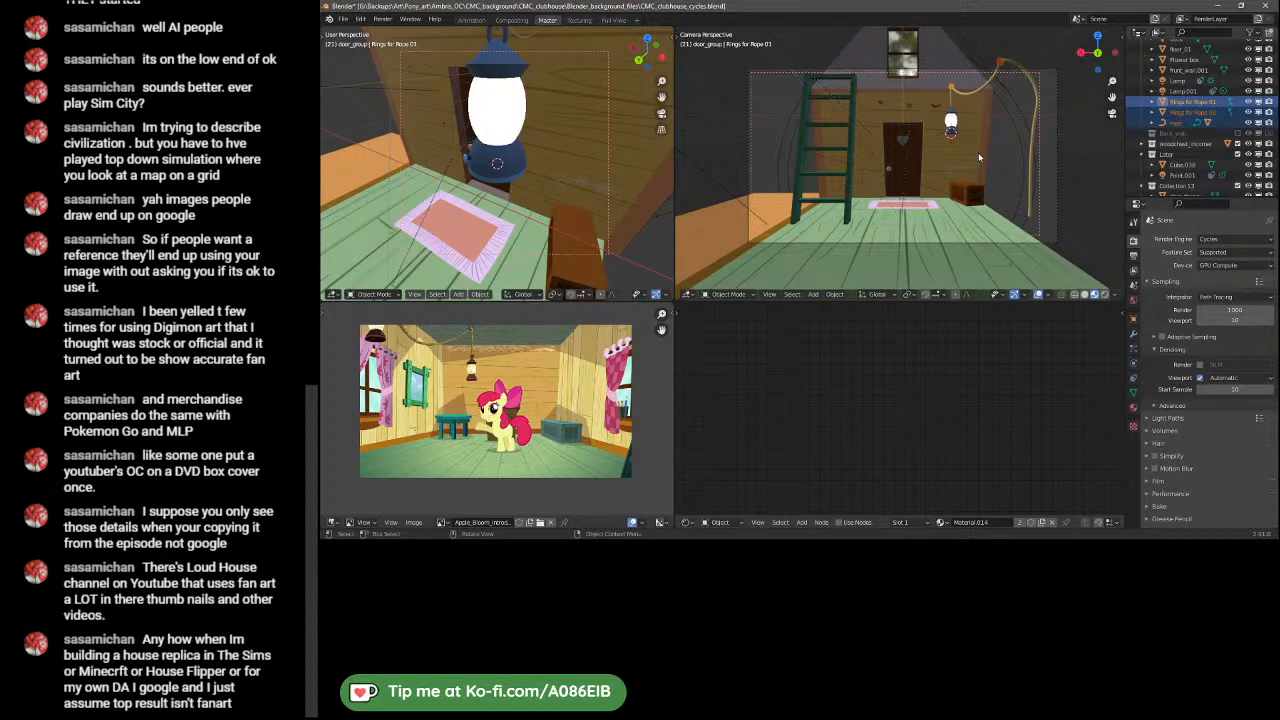
pyautogui.click(813, 294)
pyautogui.press('m')
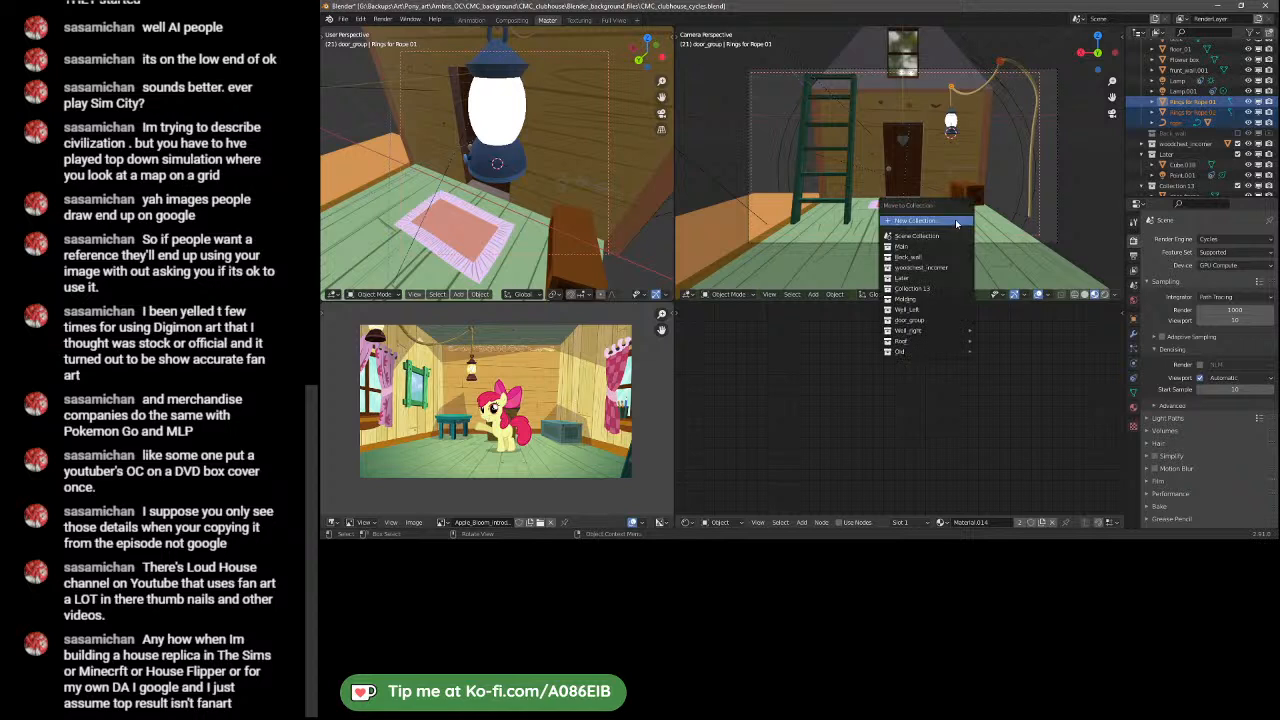
pyautogui.click(956, 221)
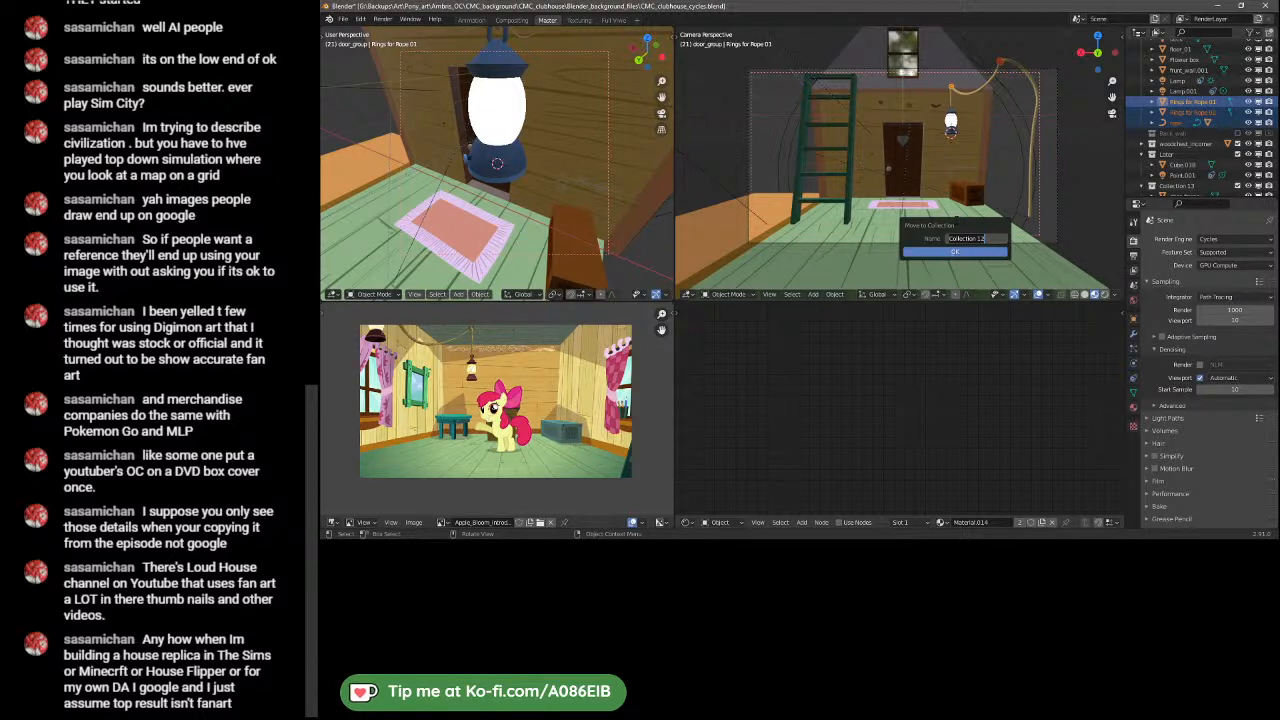
pyautogui.write('ring')
pyautogui.press('Return')
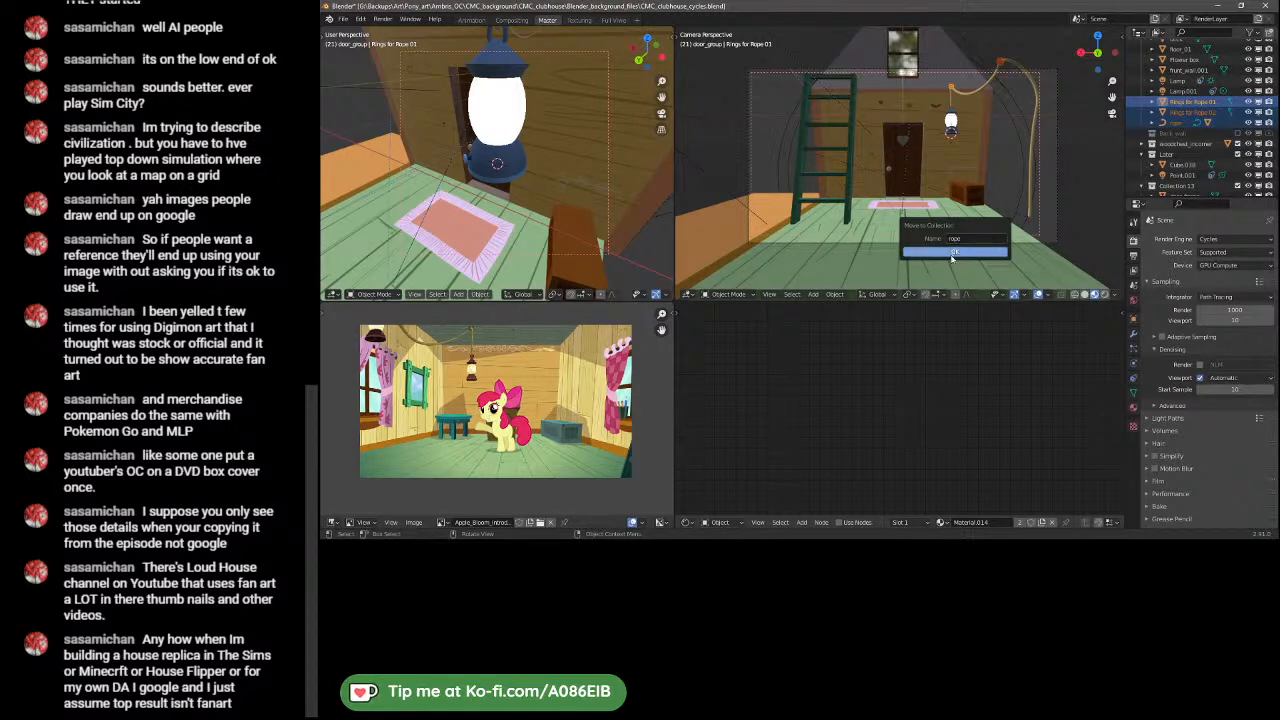
pyautogui.click(954, 252)
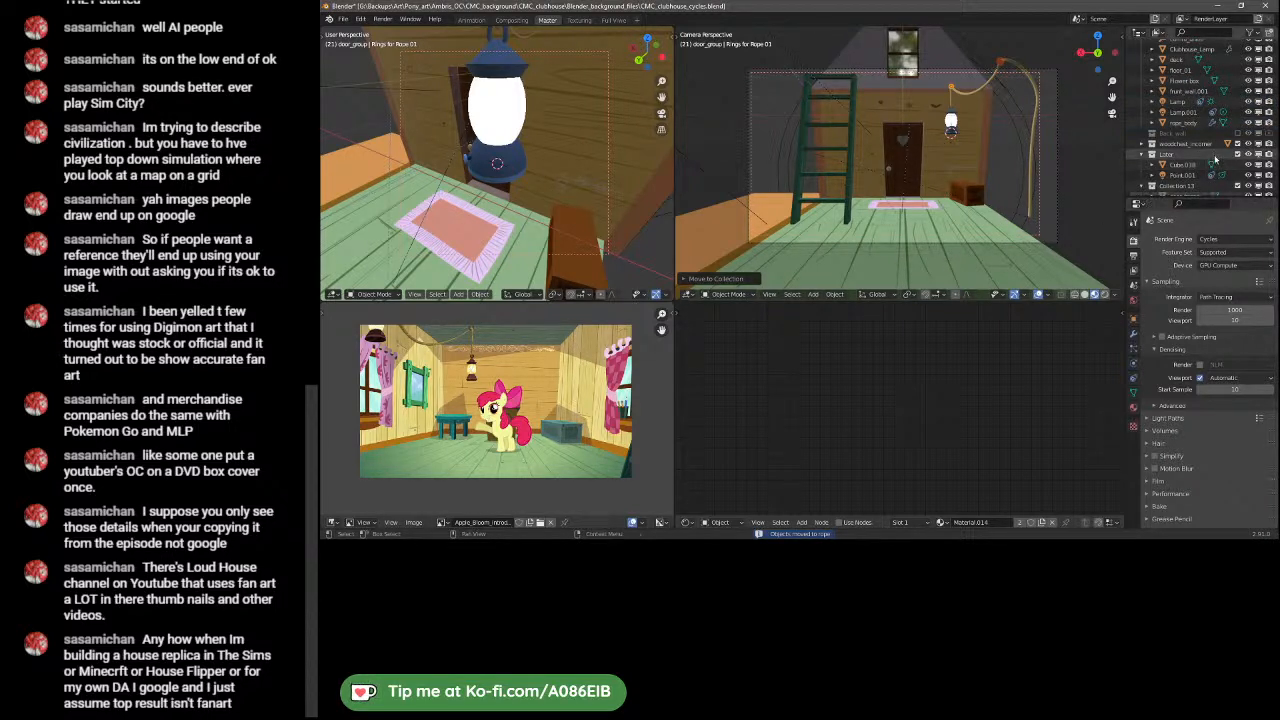
# - Collapse the rope collection and nest it inside the Main collection
pyautogui.scroll(-5, 1216, 160)
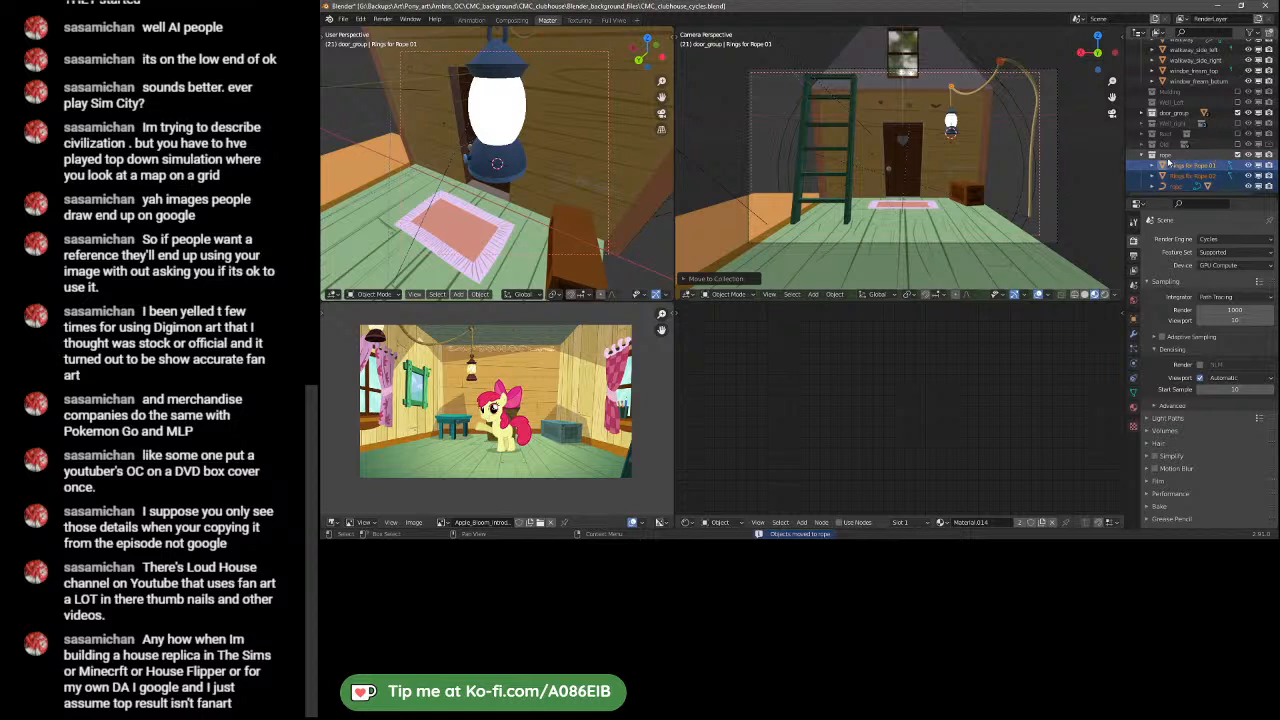
pyautogui.click(1144, 155)
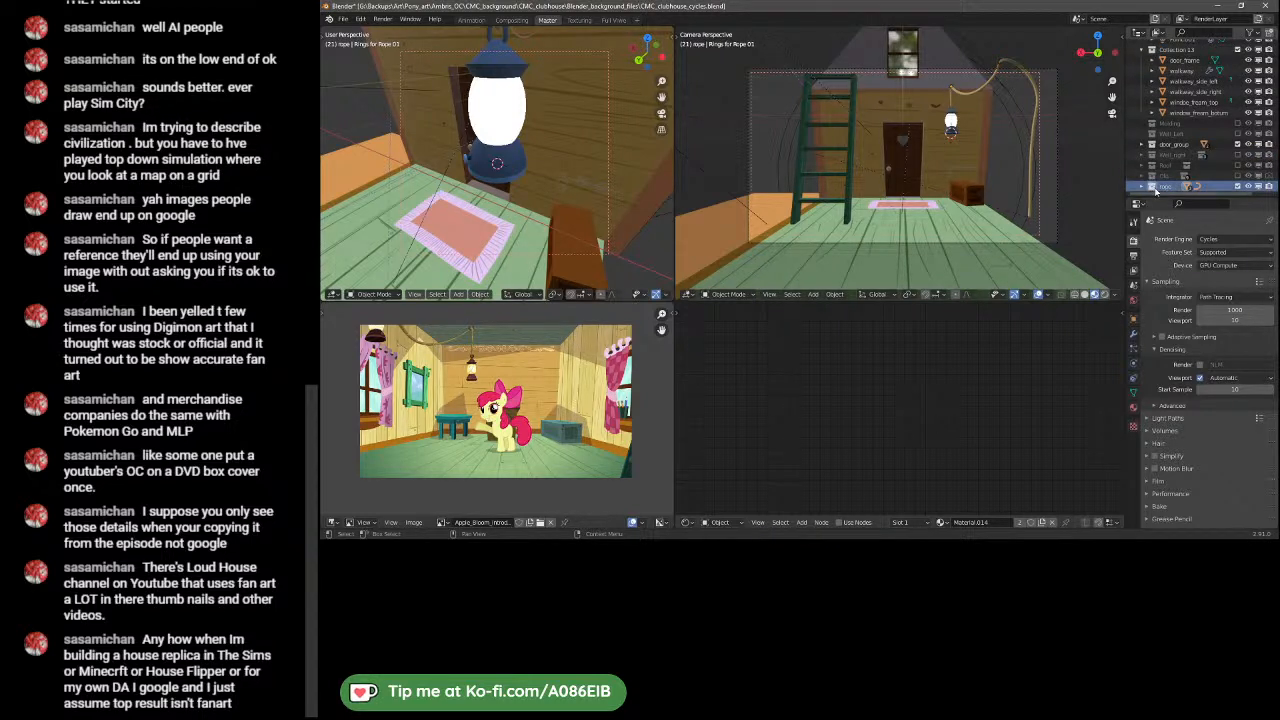
pyautogui.moveTo(1155, 190); pyautogui.dragTo(1203, 57)
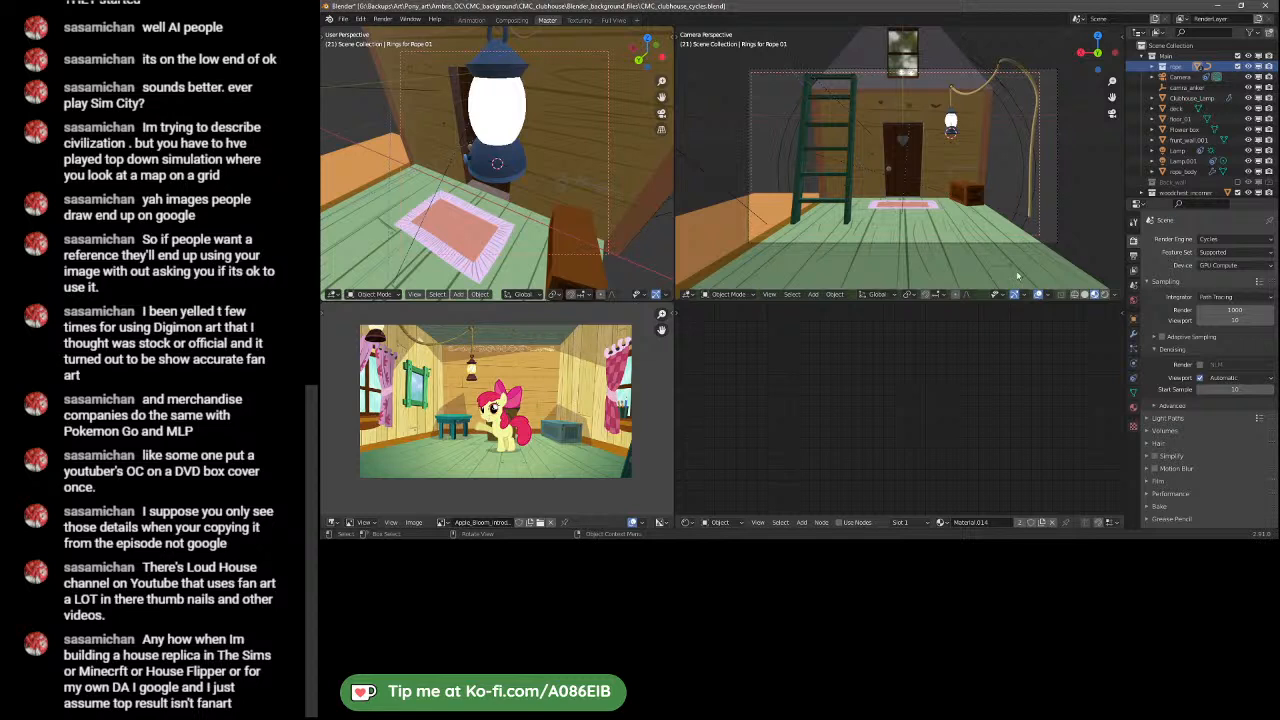
# - Inspect the clubhouse from several angles, temporarily enabling the Back_wall collection and excluding it again
pyautogui.moveTo(539, 177)
pyautogui.mouseDown(button='middle')
pyautogui.moveTo(575, 181)
pyautogui.moveTo(628, 140)
pyautogui.moveTo(538, 192)
pyautogui.moveTo(552, 155)
pyautogui.mouseUp(button='middle')
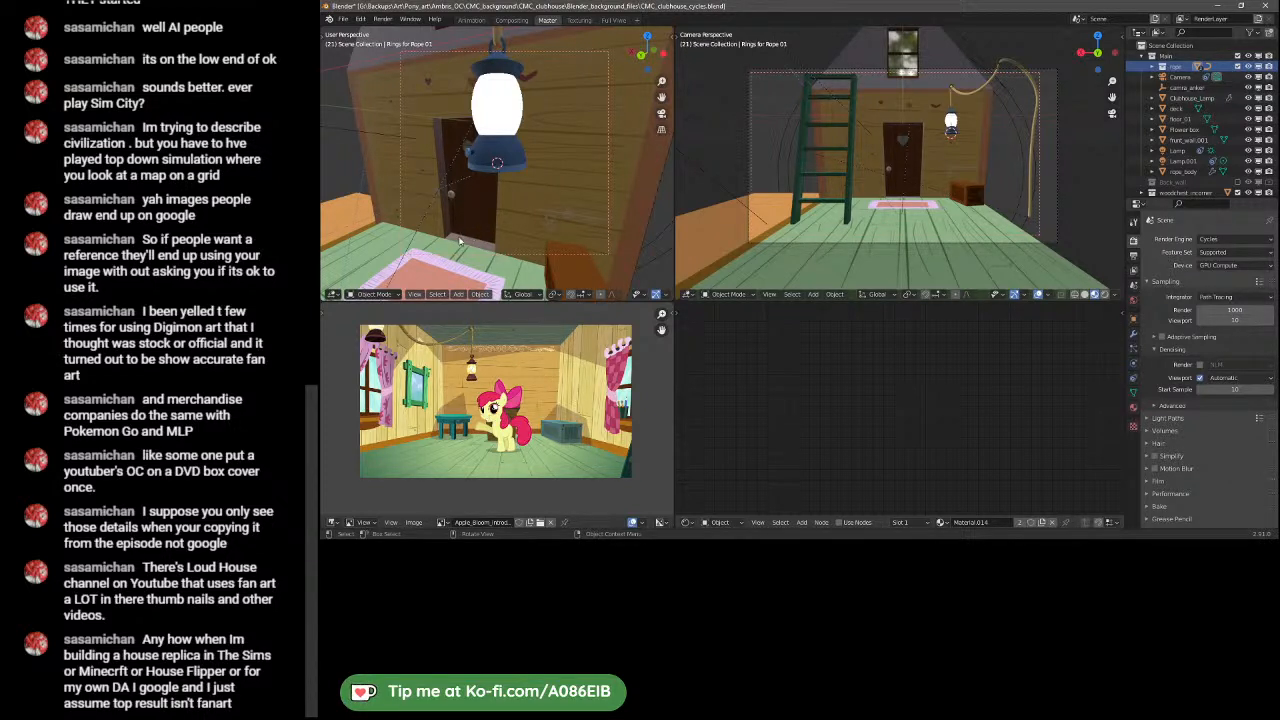
pyautogui.moveTo(457, 244); pyautogui.dragTo(535, 230, button='middle')
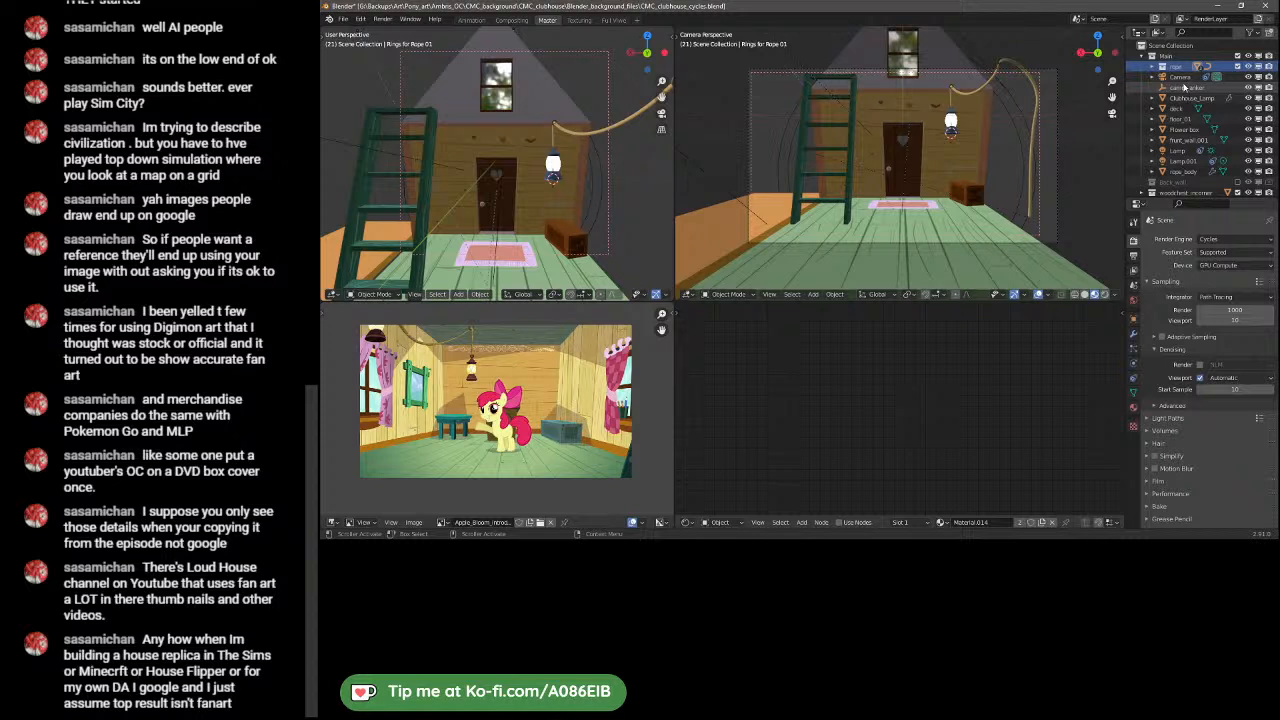
pyautogui.scroll(-4, 1184, 87)
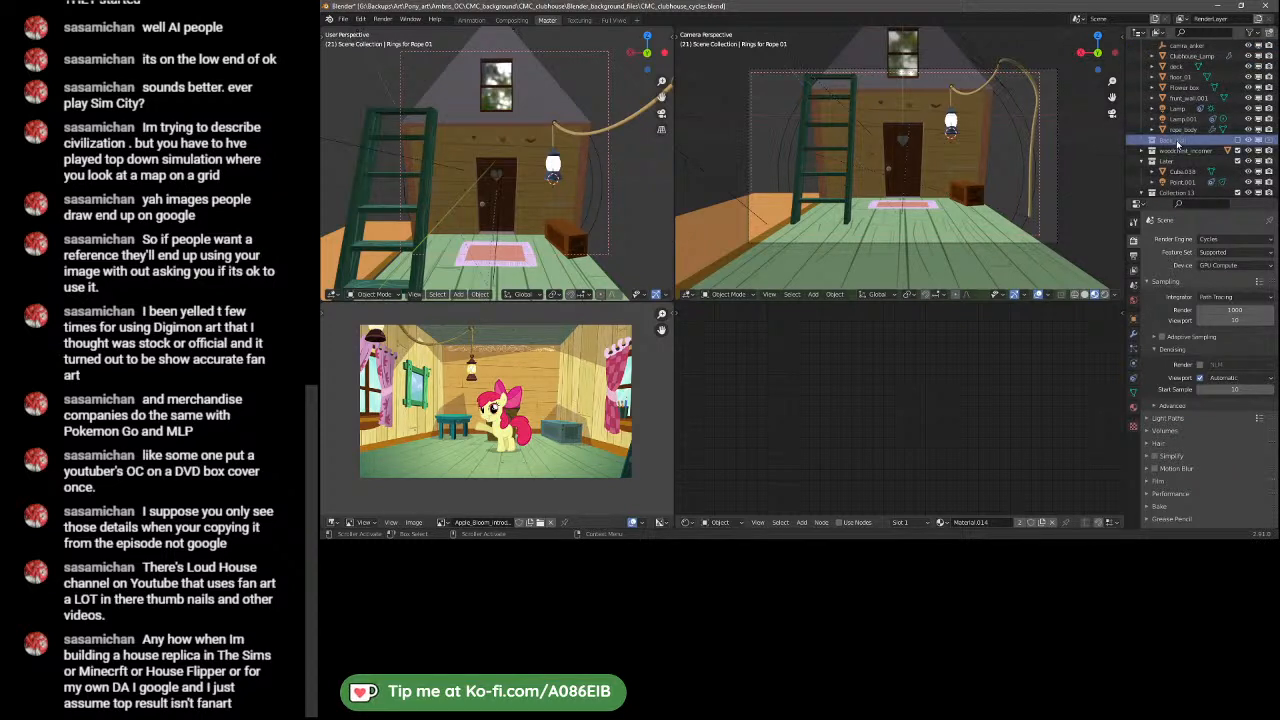
pyautogui.click(1237, 140)
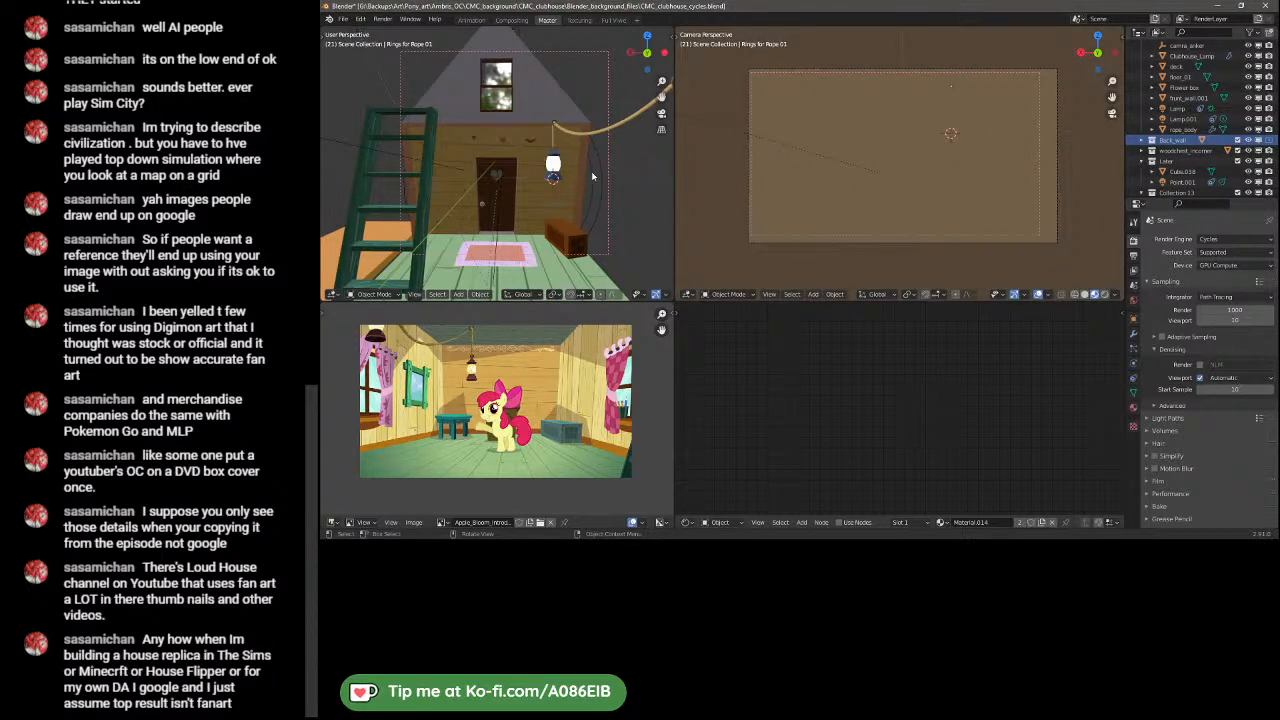
pyautogui.moveTo(590, 180); pyautogui.dragTo(536, 169, button='middle')
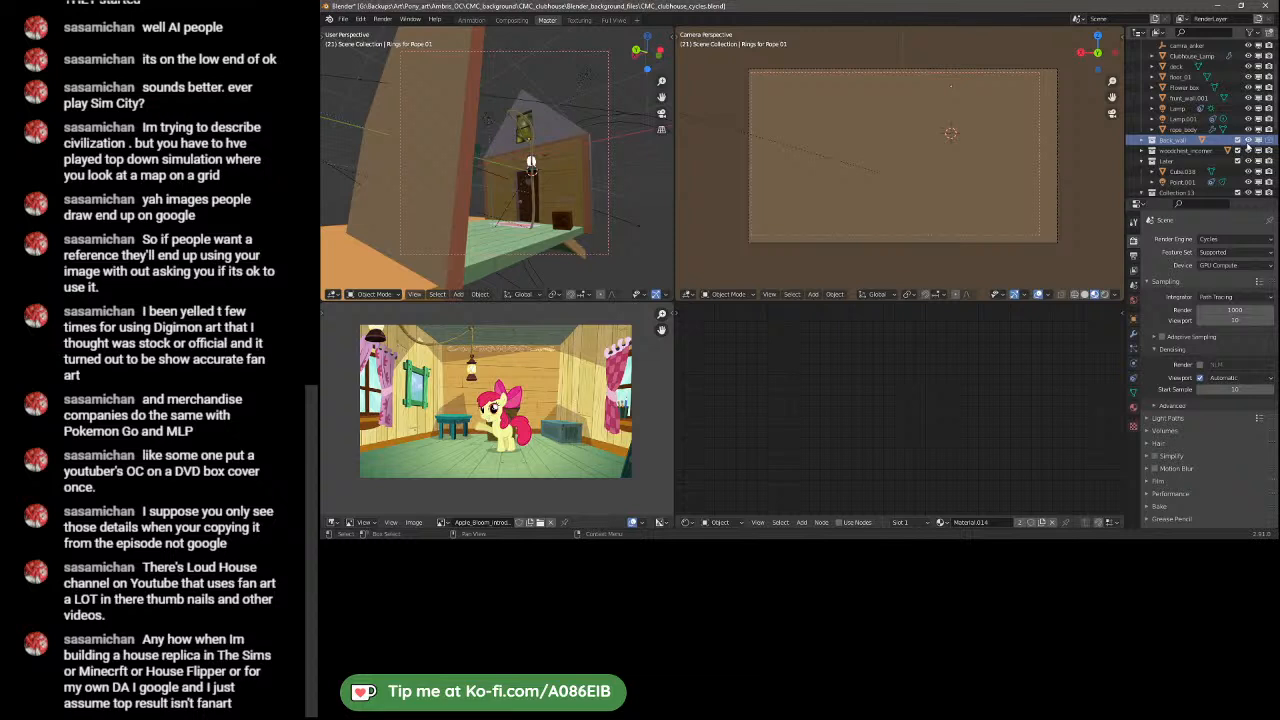
pyautogui.click(1238, 140)
pyautogui.moveTo(580, 190); pyautogui.dragTo(458, 238, button='middle')
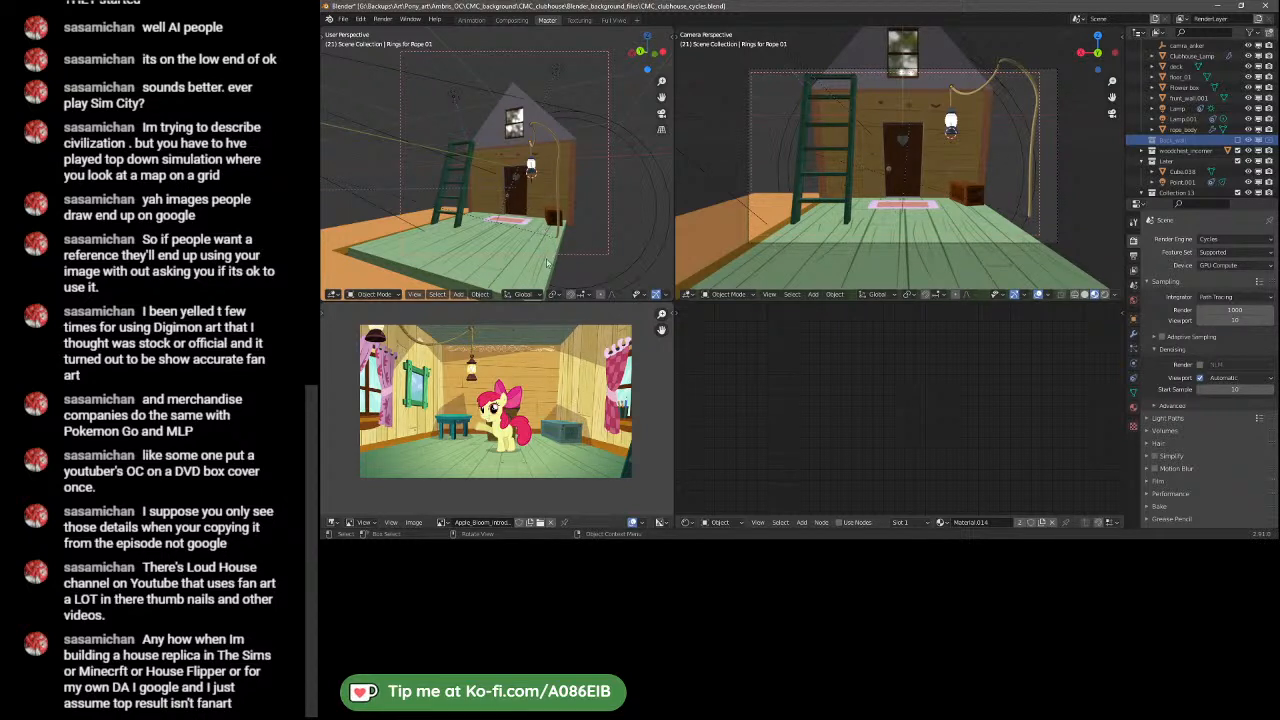
# - Load the front wall texture image into the Image Editor and inspect its wood planks around the door opening
pyautogui.click(442, 522)
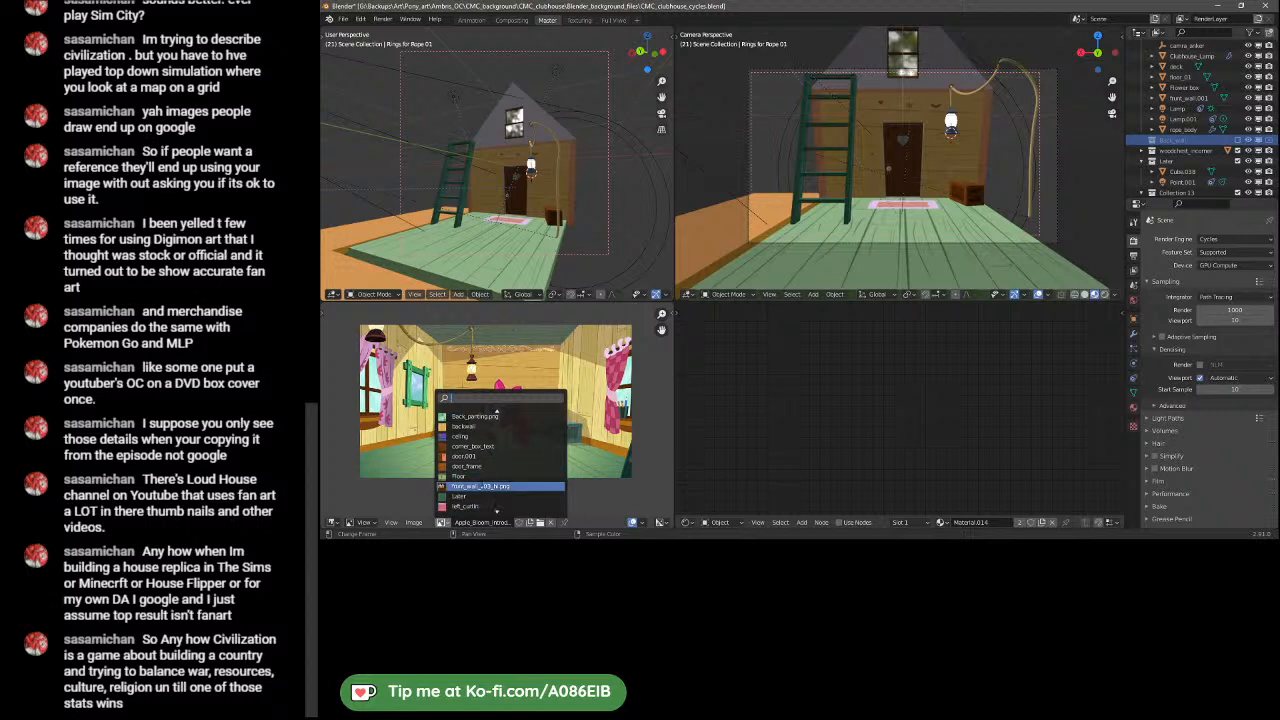
pyautogui.click(481, 487)
pyautogui.scroll(-4, 495, 408)
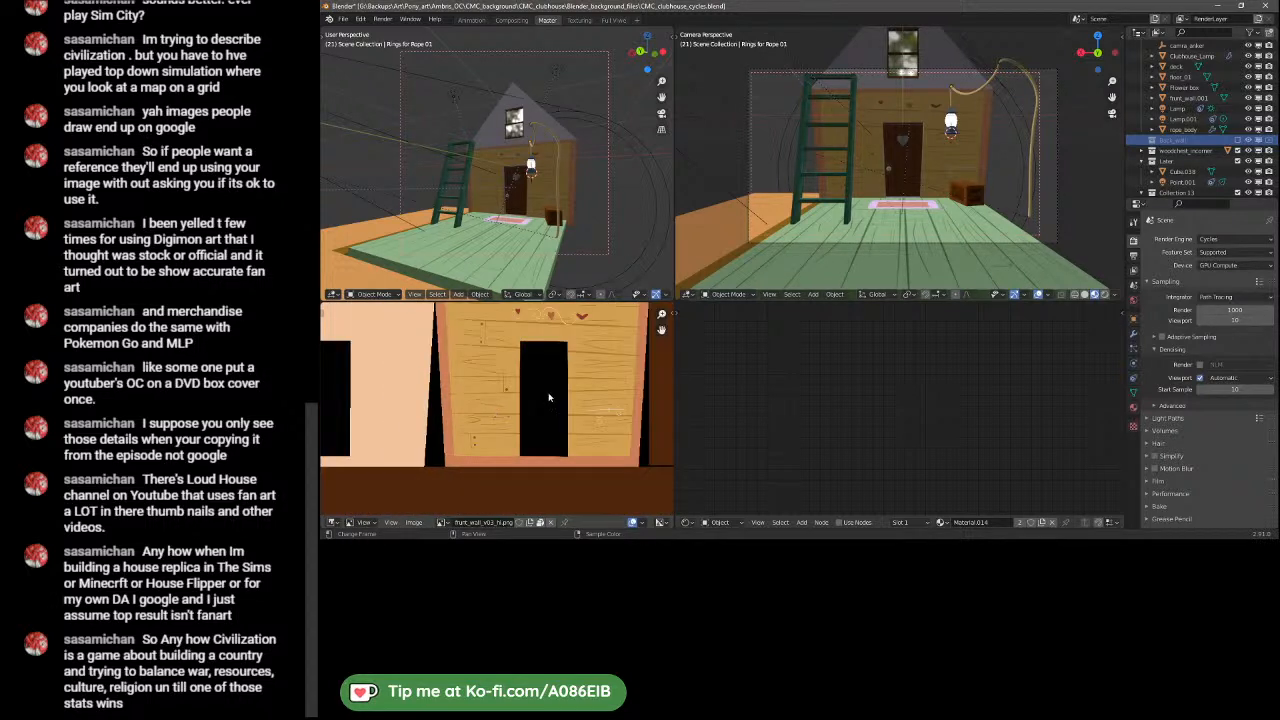
pyautogui.moveTo(506, 435); pyautogui.dragTo(595, 437, button='middle')
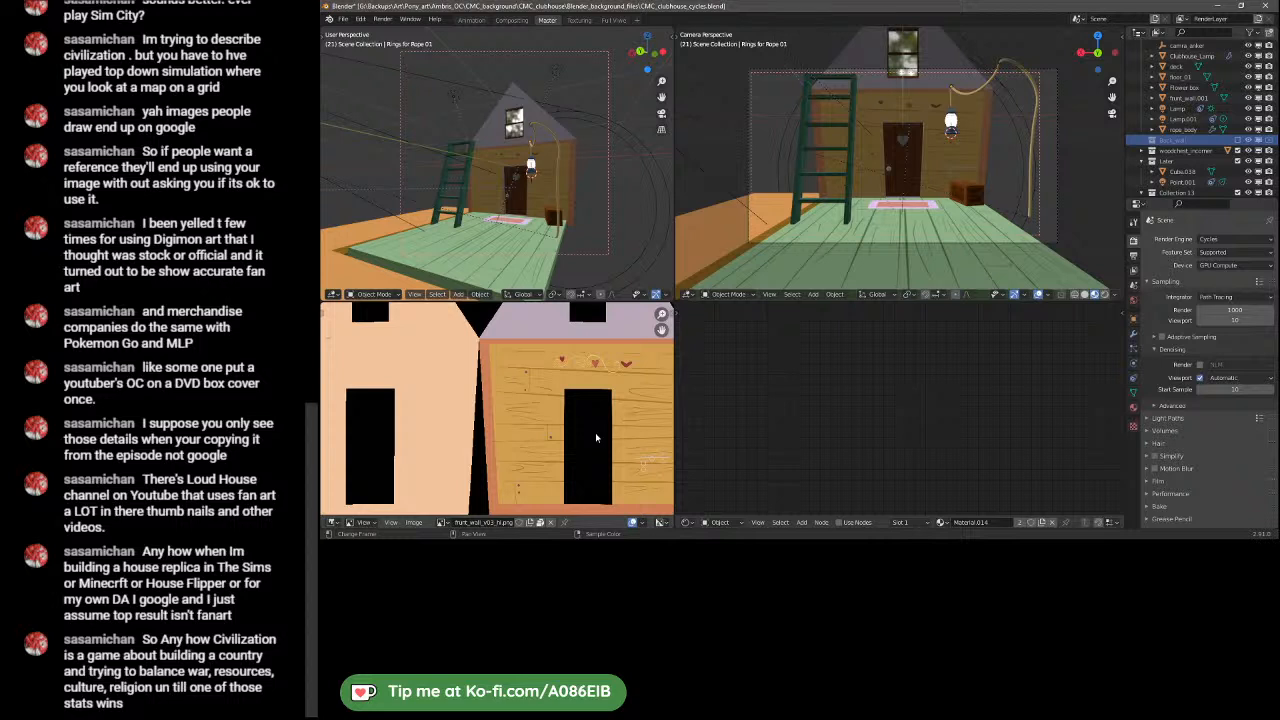
pyautogui.moveTo(595, 437); pyautogui.dragTo(547, 441, button='middle')
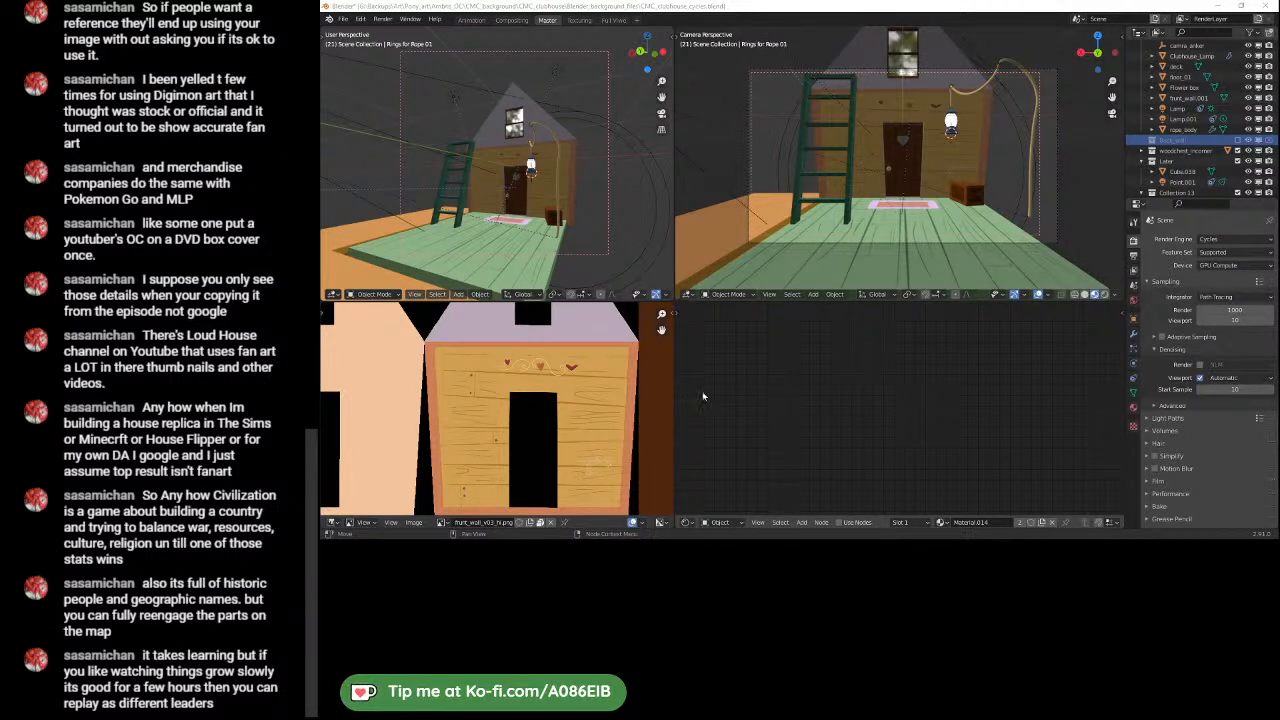
pyautogui.scroll(5, 559, 387)
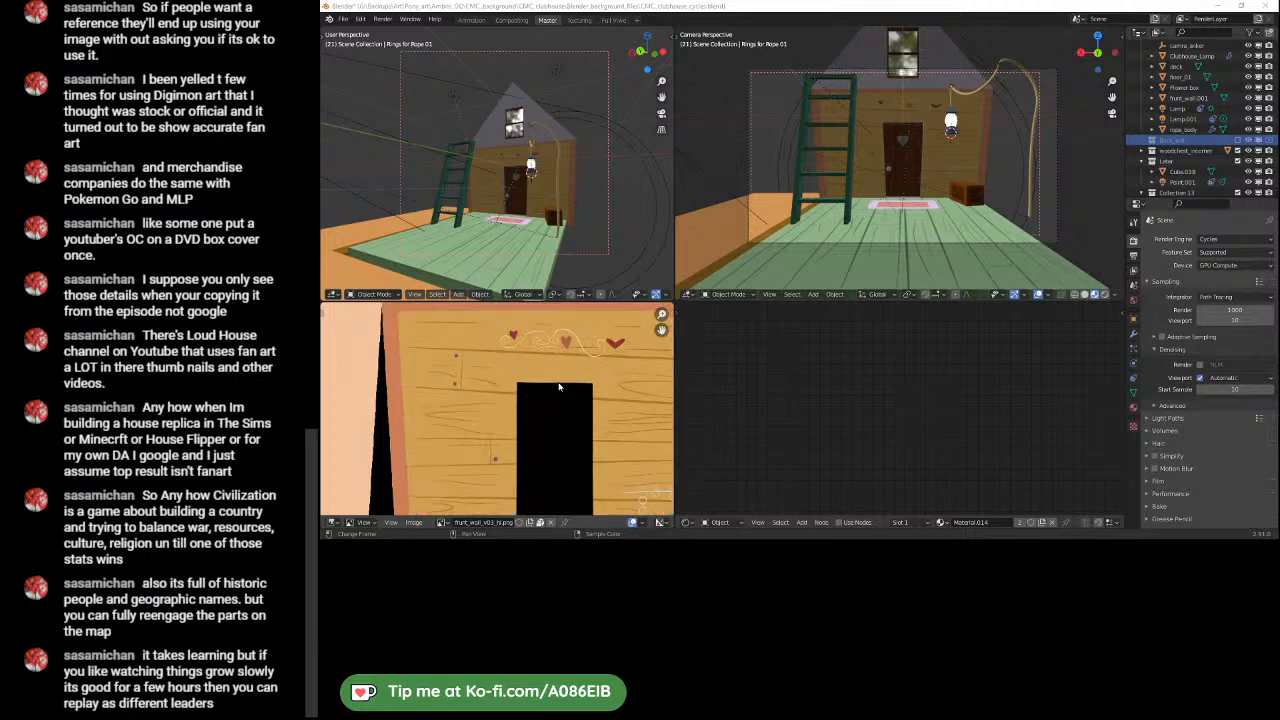
pyautogui.scroll(1, 558, 387)
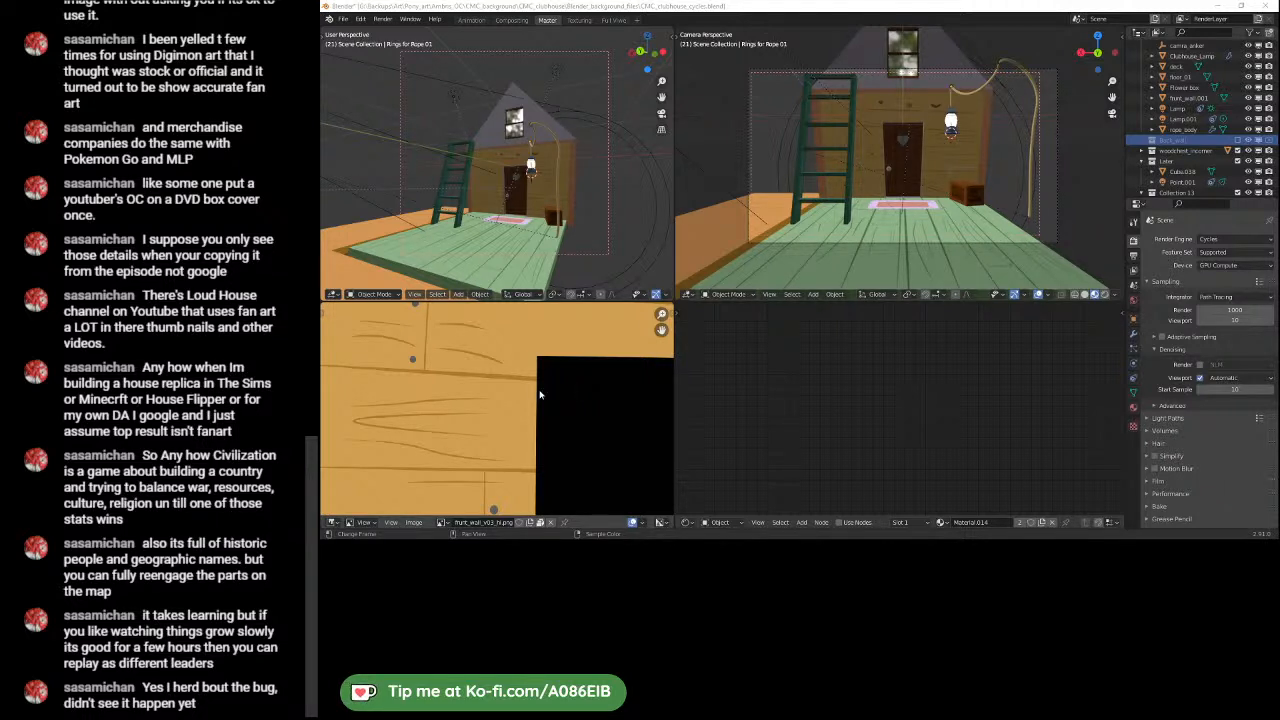
# - View the front wall texture at 1:1 zoom, then examine its overall layout
pyautogui.click(391, 522)
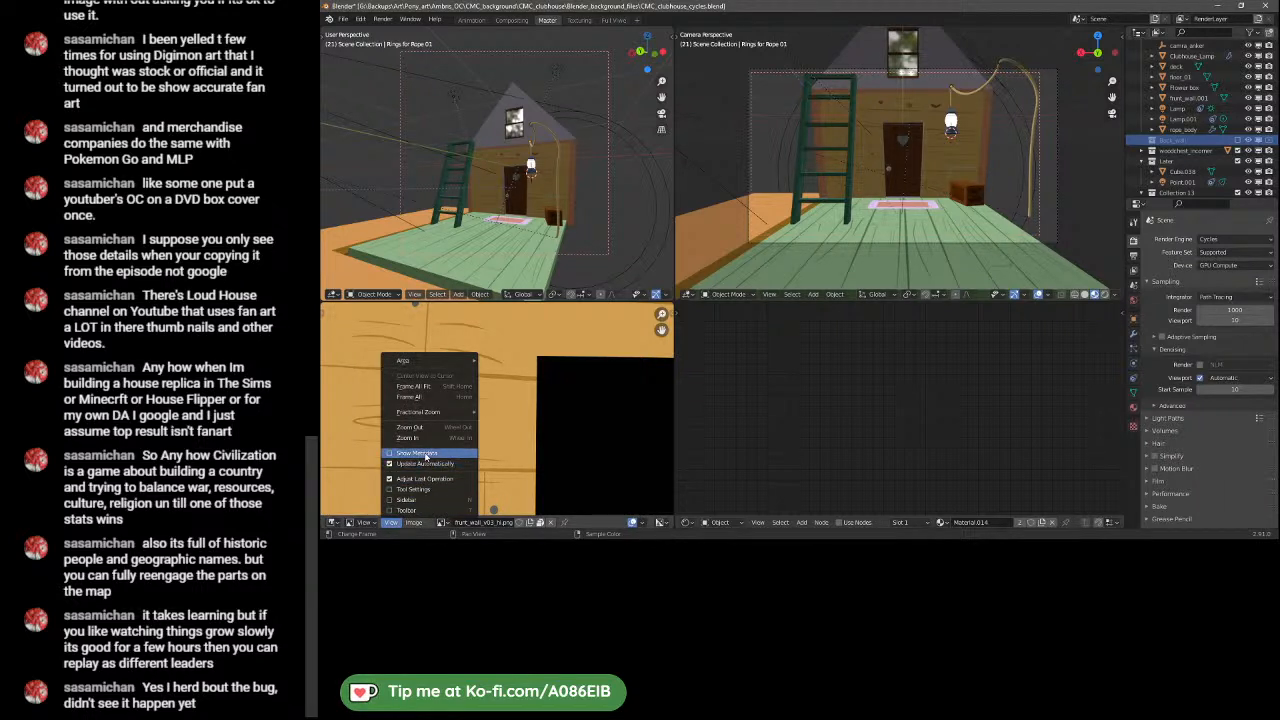
pyautogui.moveTo(451, 413)
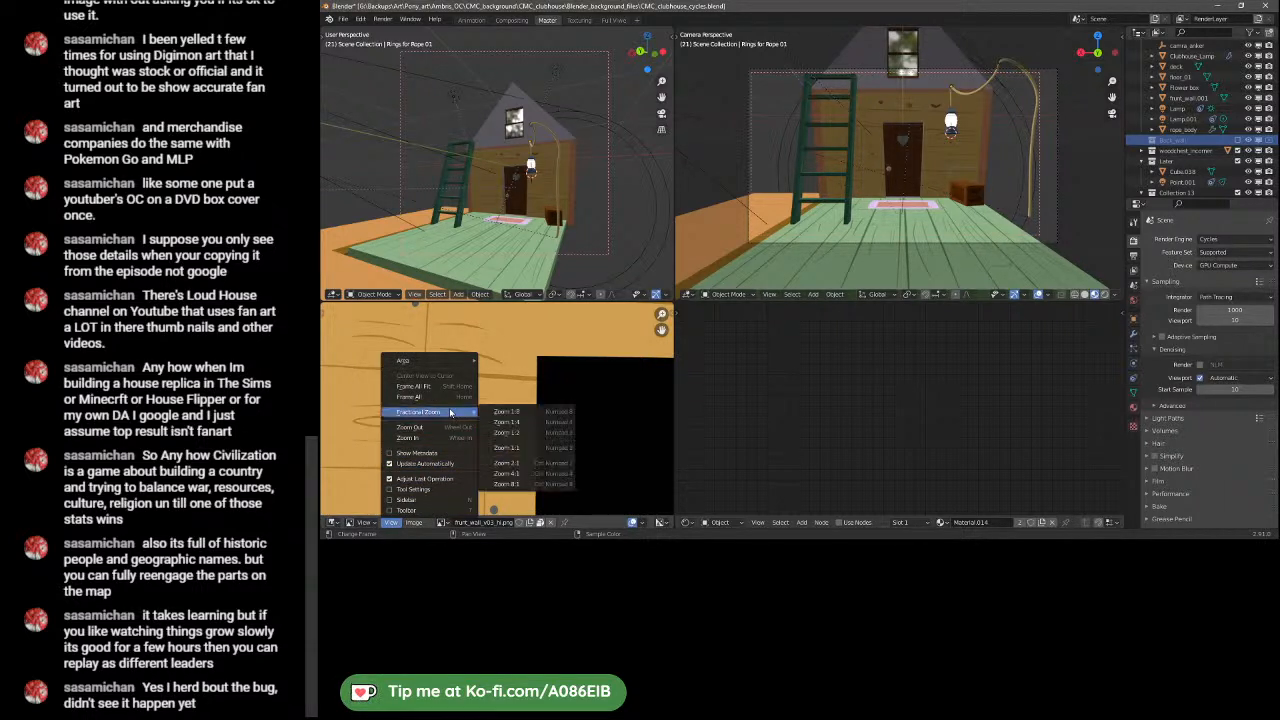
pyautogui.click(550, 448)
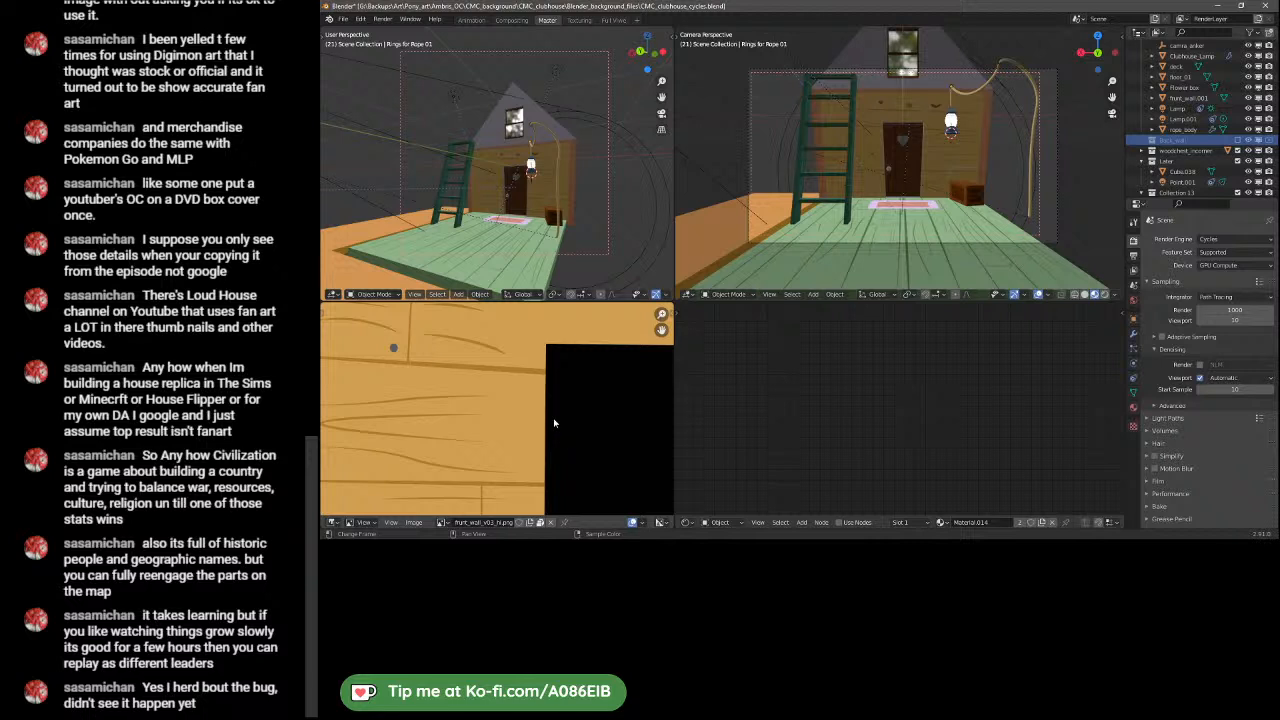
pyautogui.scroll(-8, 575, 411)
pyautogui.scroll(-3, 575, 411)
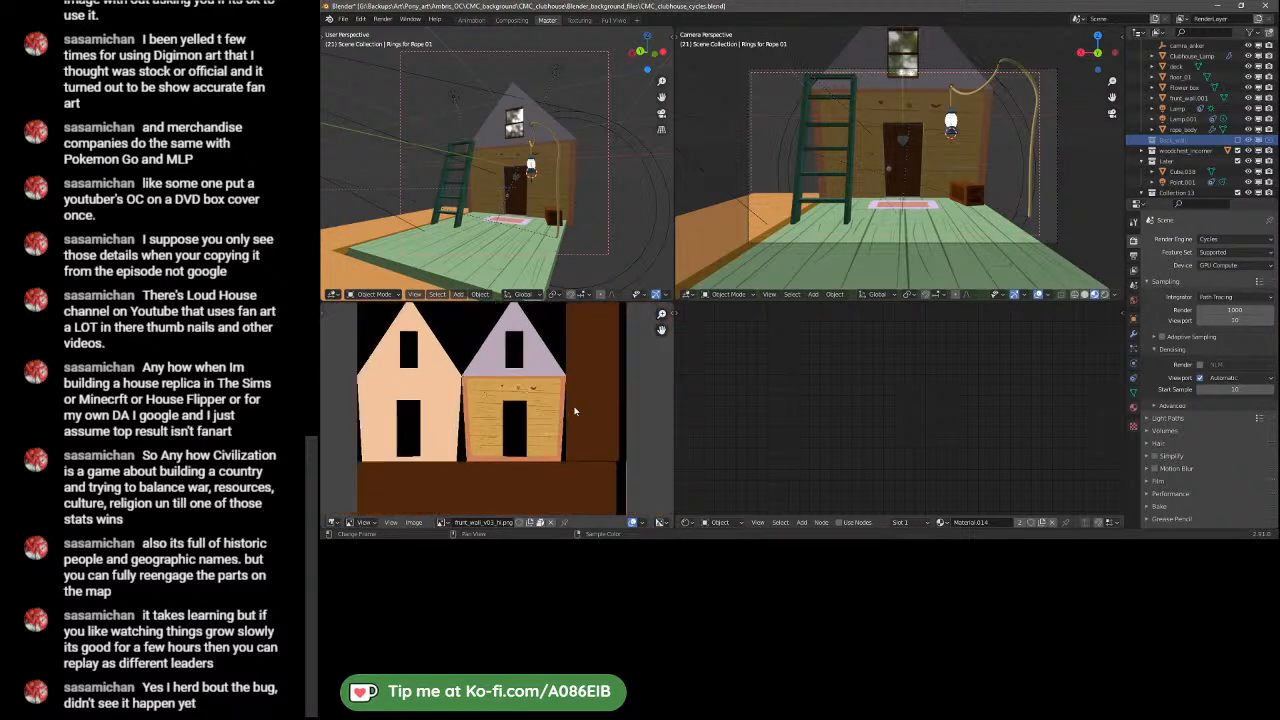
pyautogui.moveTo(575, 411); pyautogui.dragTo(594, 379, button='middle')
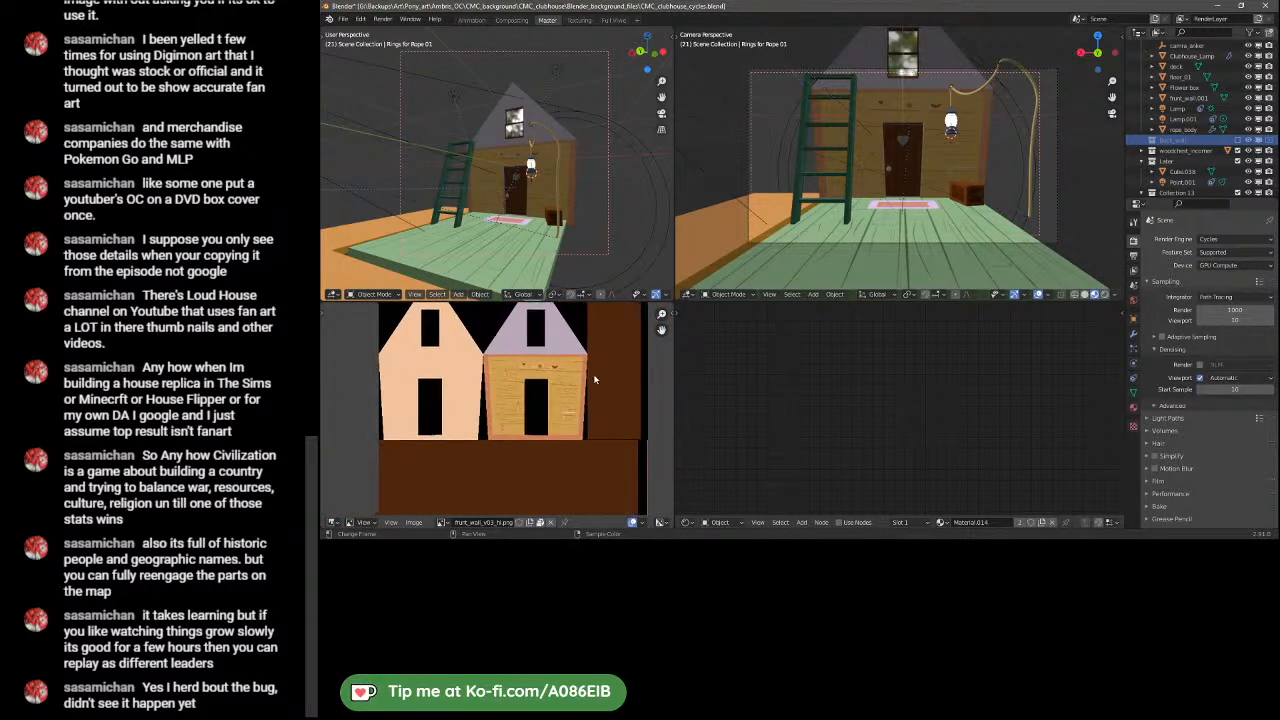
# - Select the front wall, change the image area to the UV Editor, and display the wall's UV layout in Edit Mode
pyautogui.click(564, 175)
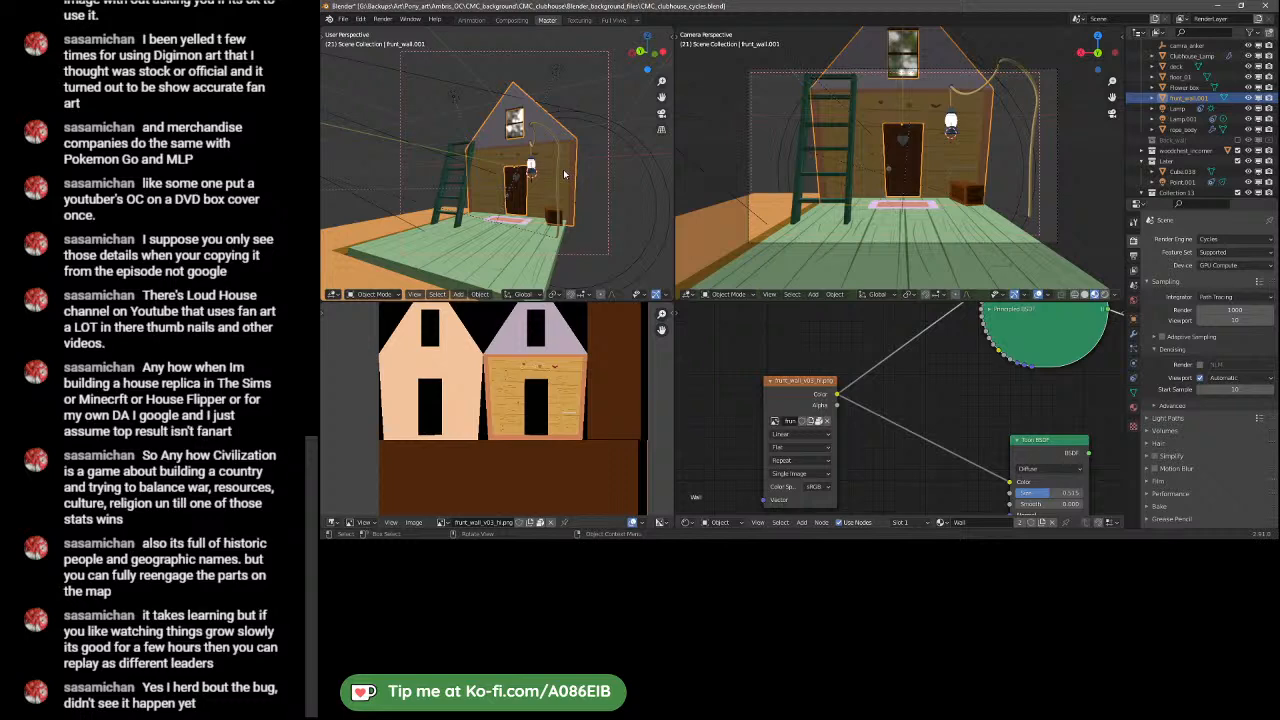
pyautogui.press('Tab')
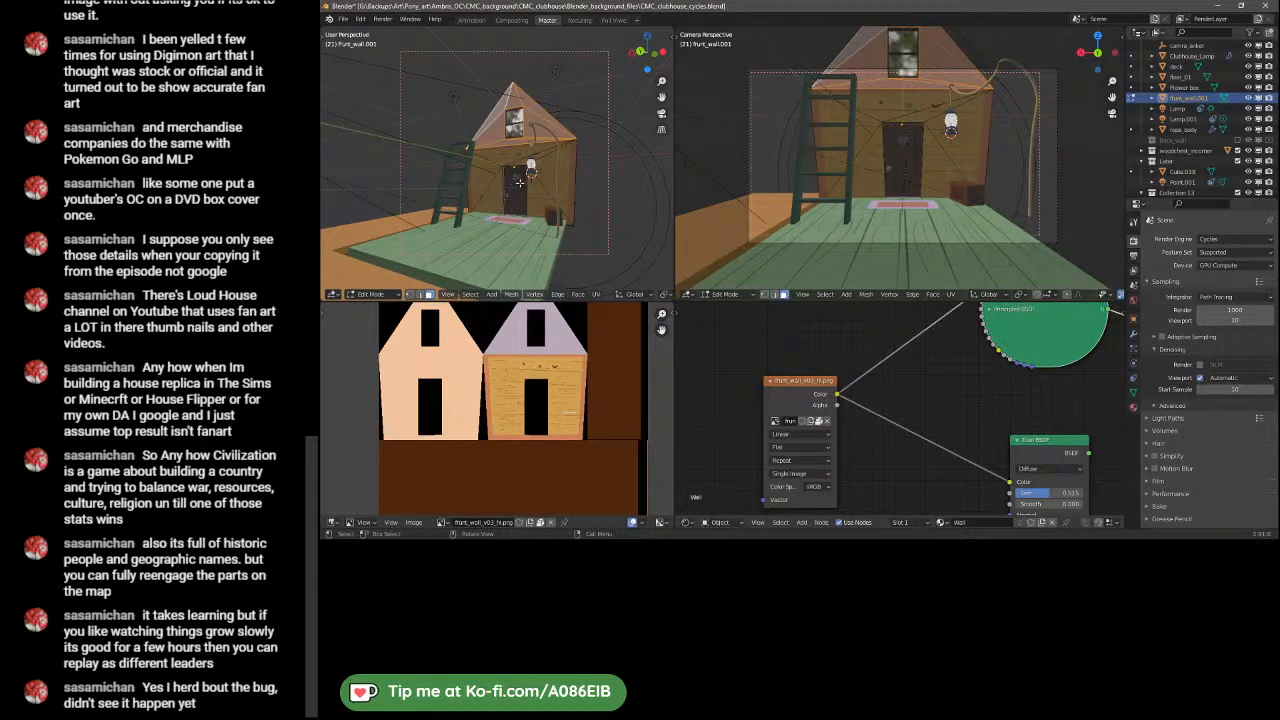
pyautogui.press('Tab')
pyautogui.moveTo(506, 192); pyautogui.dragTo(550, 193, button='middle')
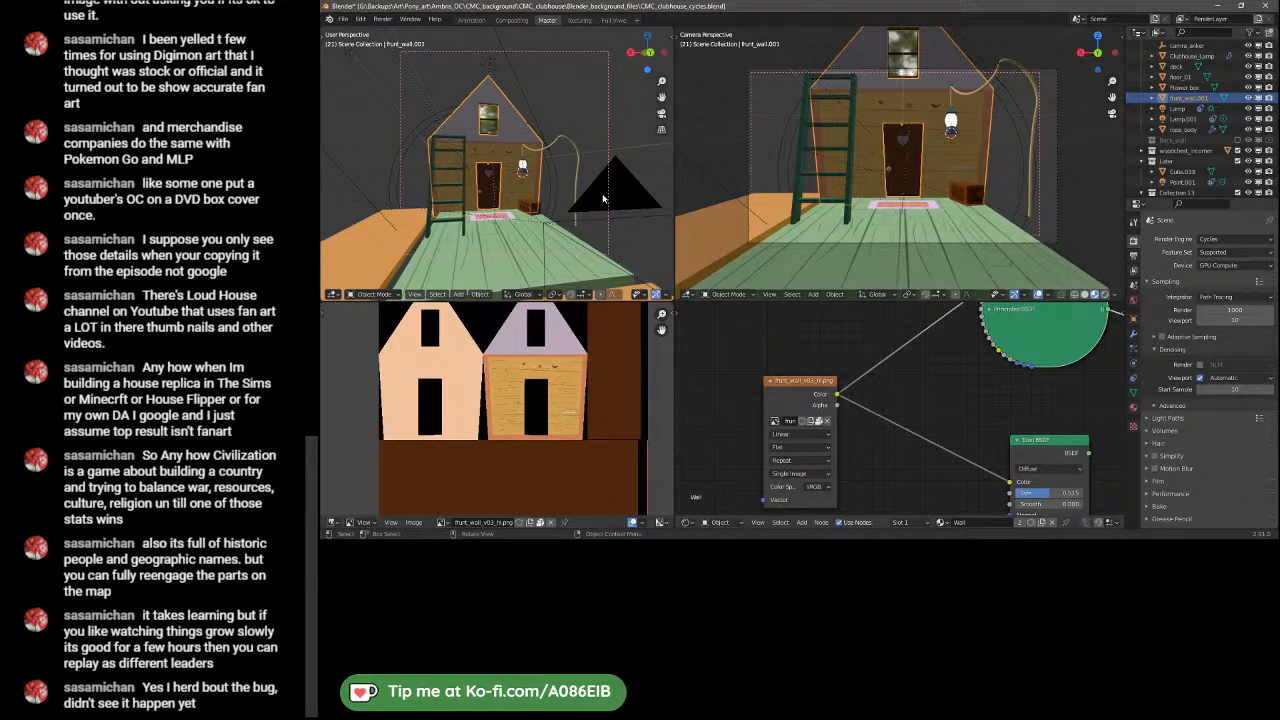
pyautogui.click(374, 523)
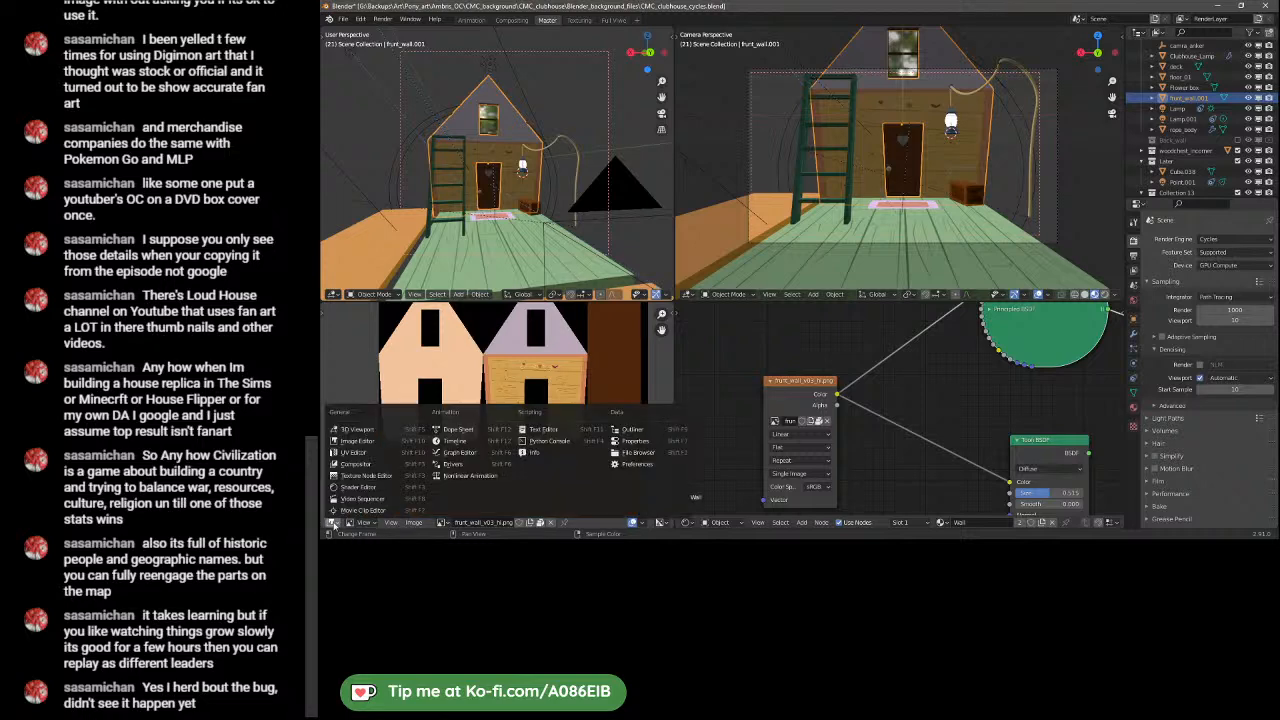
pyautogui.click(332, 523)
pyautogui.click(332, 523)
pyautogui.click(363, 456)
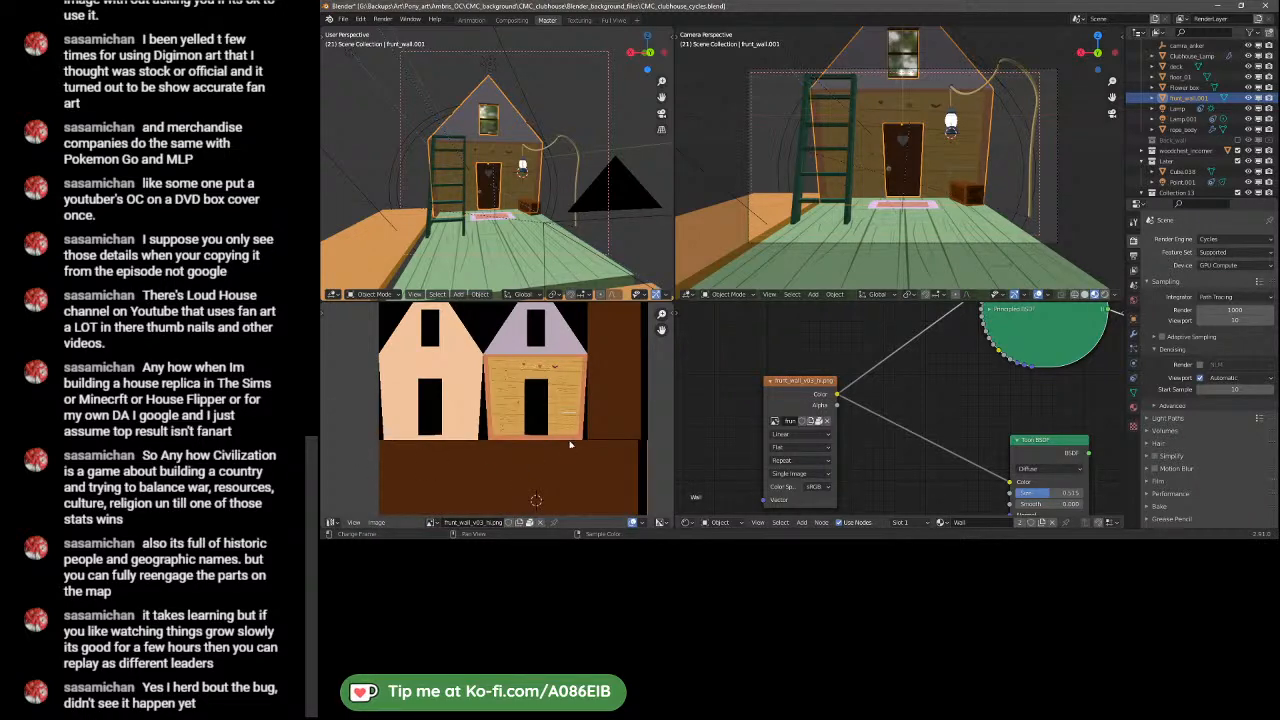
pyautogui.press('Tab')
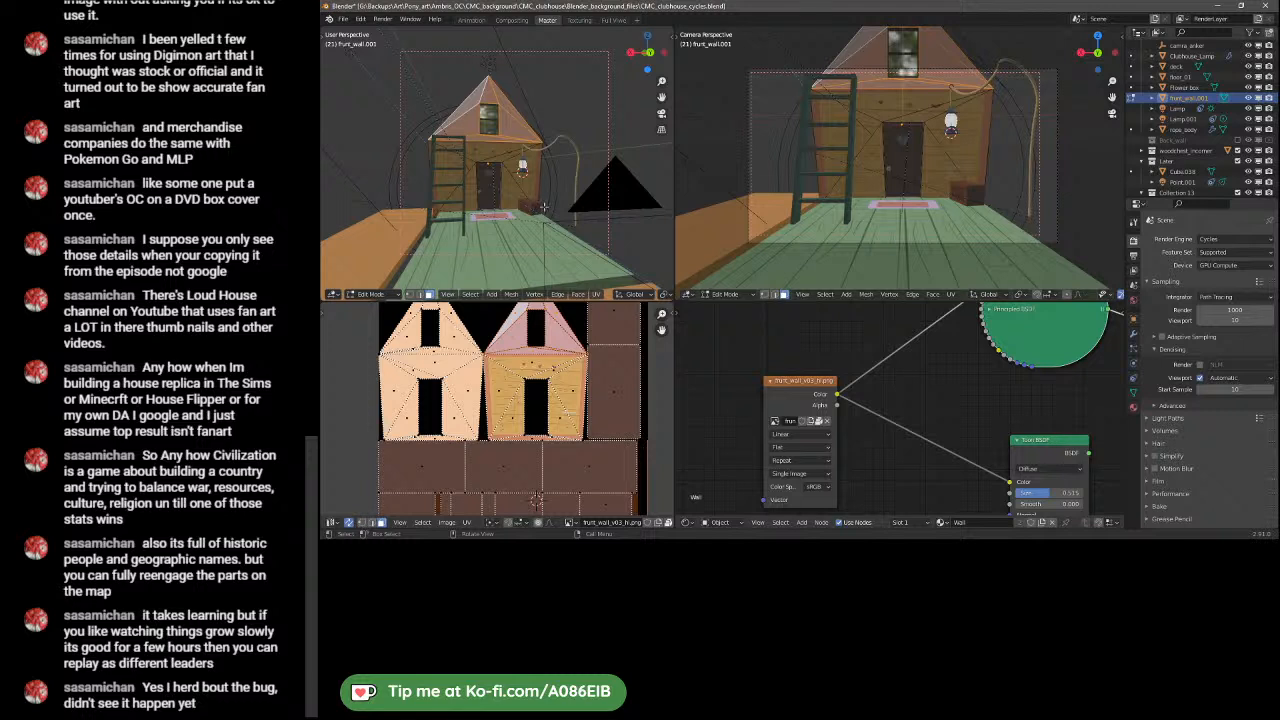
# - Select individual edge faces around the front wall to check where each one sits in the UV layout
pyautogui.moveTo(533, 206); pyautogui.dragTo(520, 132, button='middle')
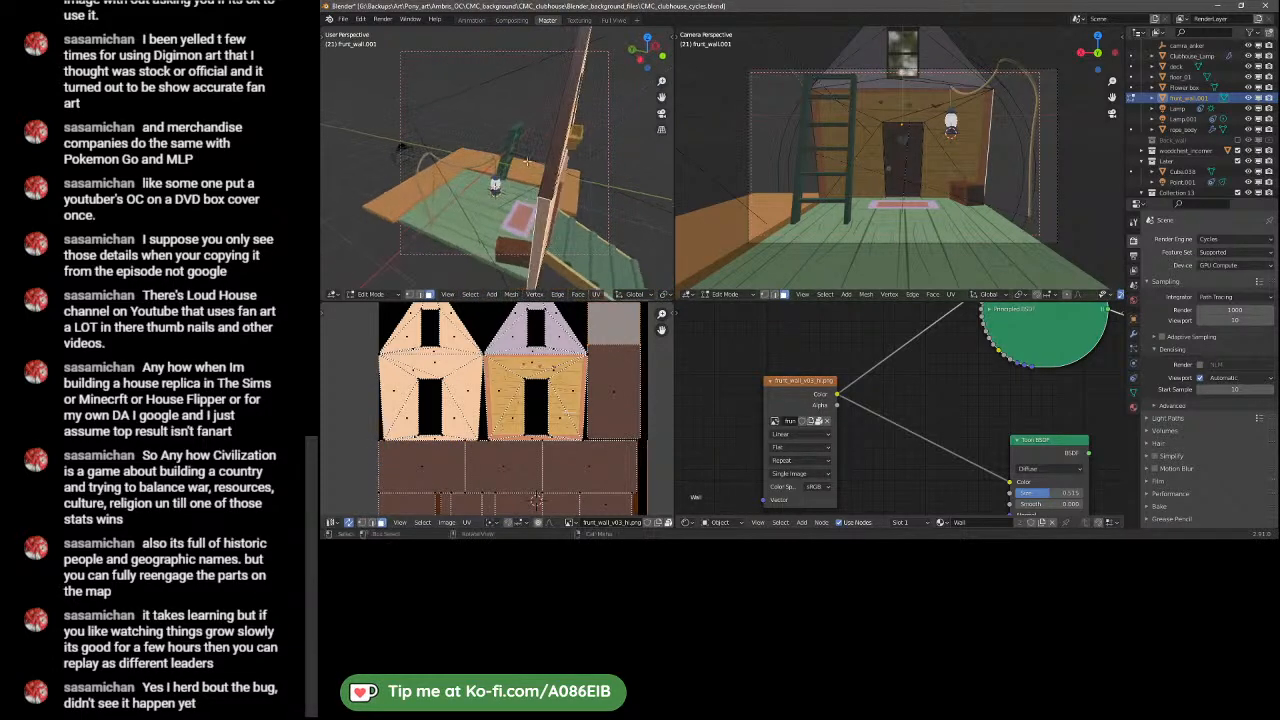
pyautogui.moveTo(562, 182); pyautogui.dragTo(505, 146, button='middle')
pyautogui.click(493, 148)
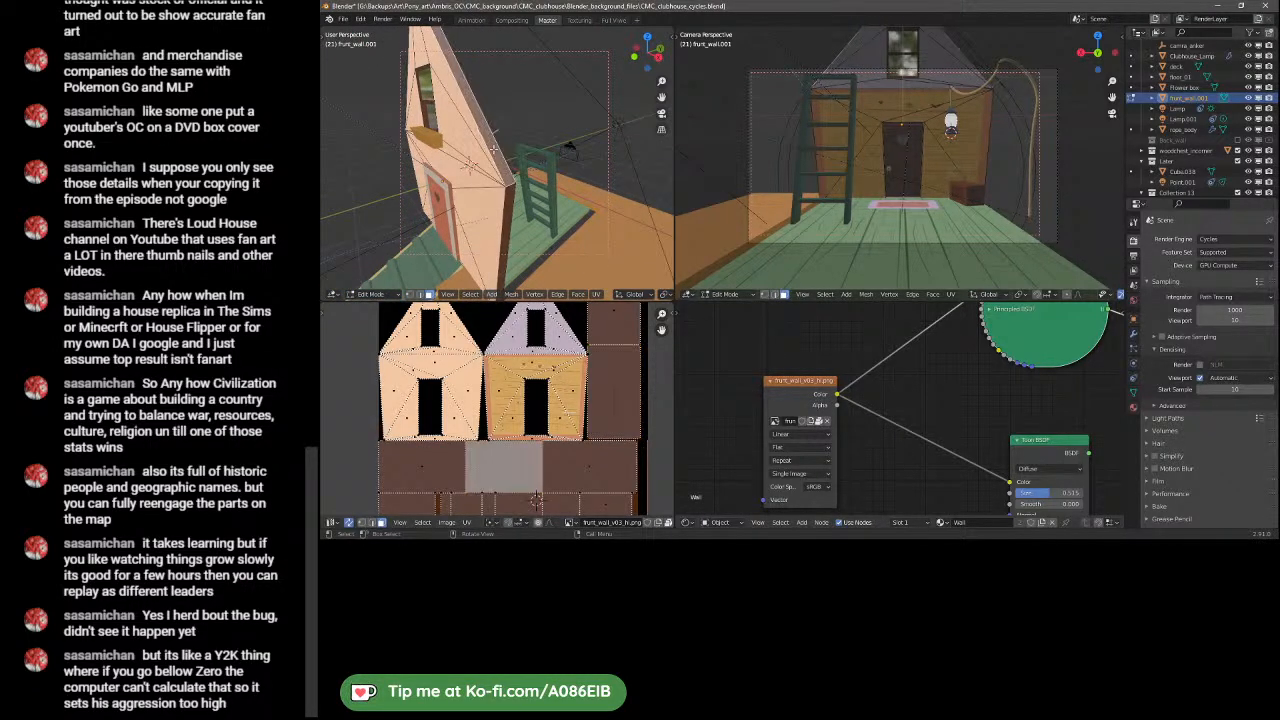
pyautogui.moveTo(545, 195); pyautogui.dragTo(396, 132, button='middle')
pyautogui.click(375, 155)
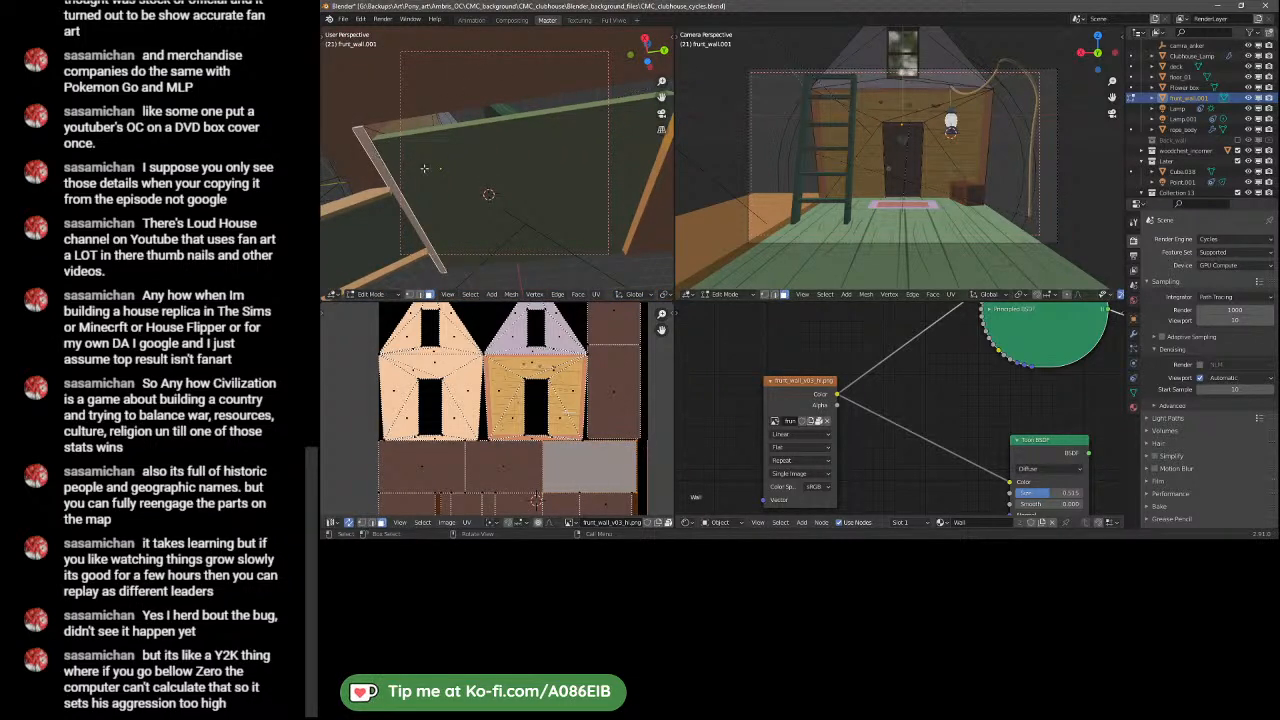
pyautogui.moveTo(615, 484)
pyautogui.mouseDown(button='middle')
pyautogui.moveTo(618, 468)
pyautogui.moveTo(614, 484)
pyautogui.mouseUp(button='middle')
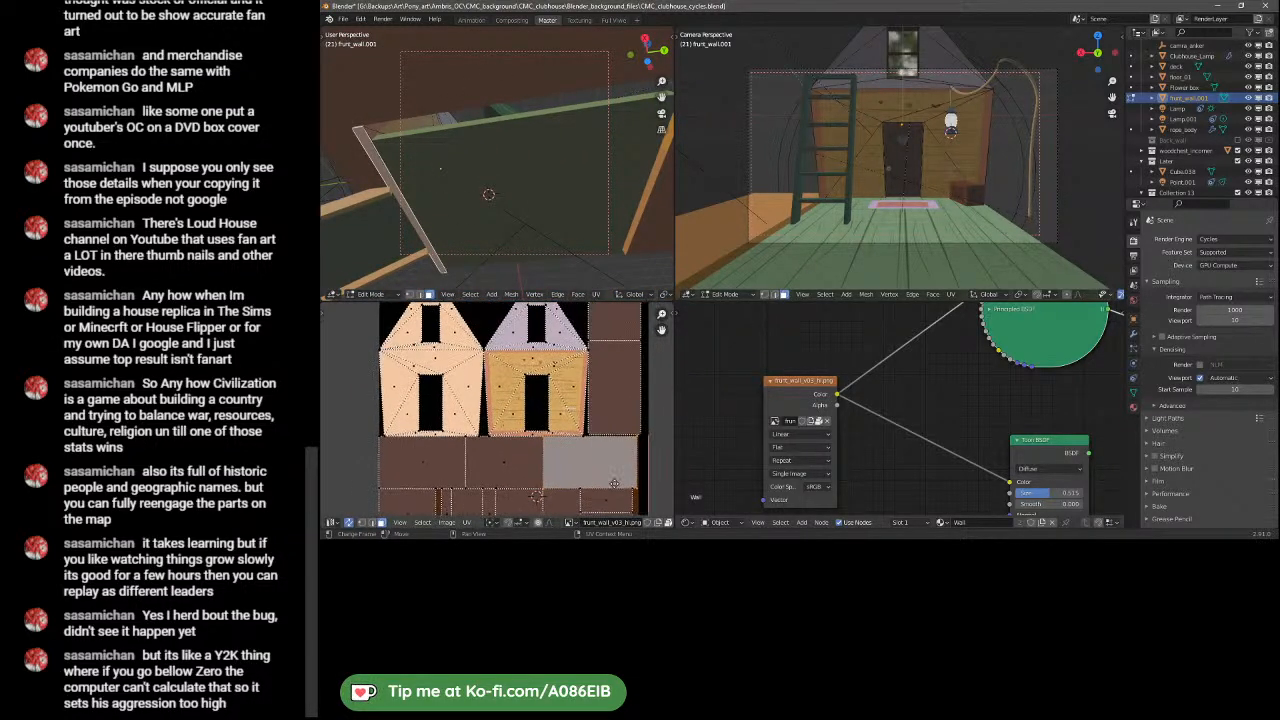
# - Select interior wall and gable faces in the UV layout and the model to compare their matching areas
pyautogui.click(500, 389)
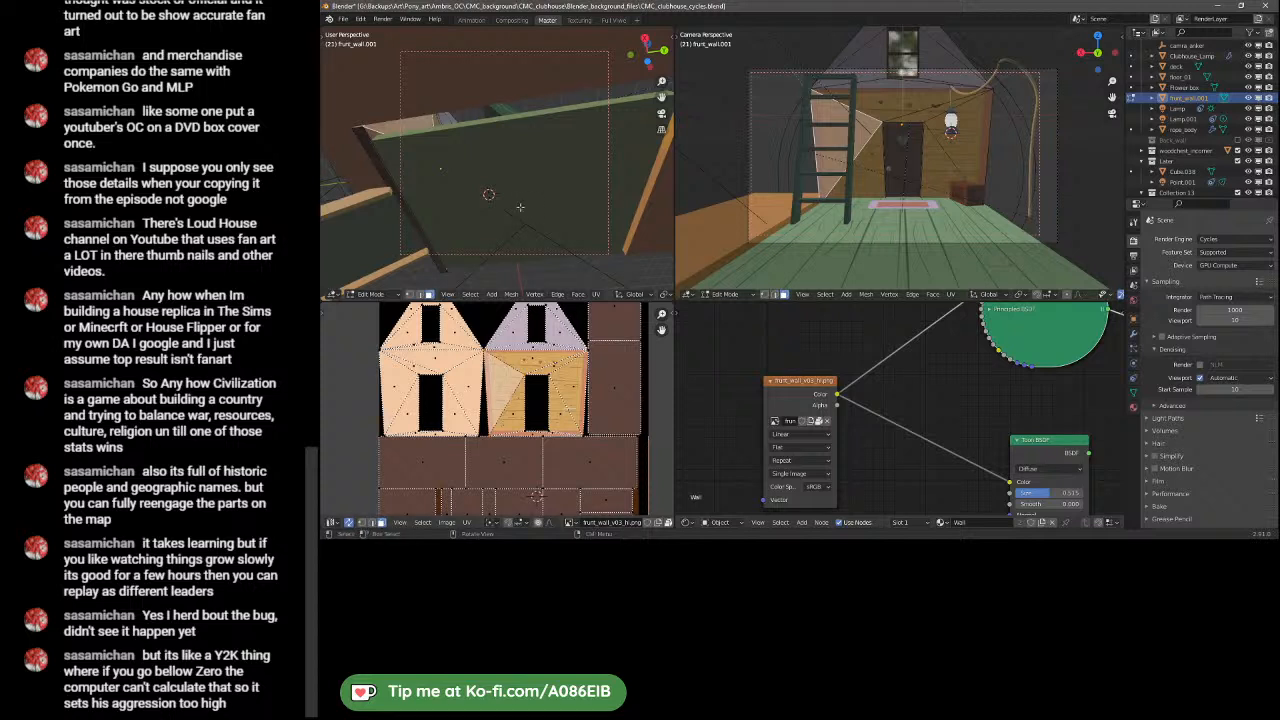
pyautogui.moveTo(340, 240); pyautogui.dragTo(493, 202, button='middle')
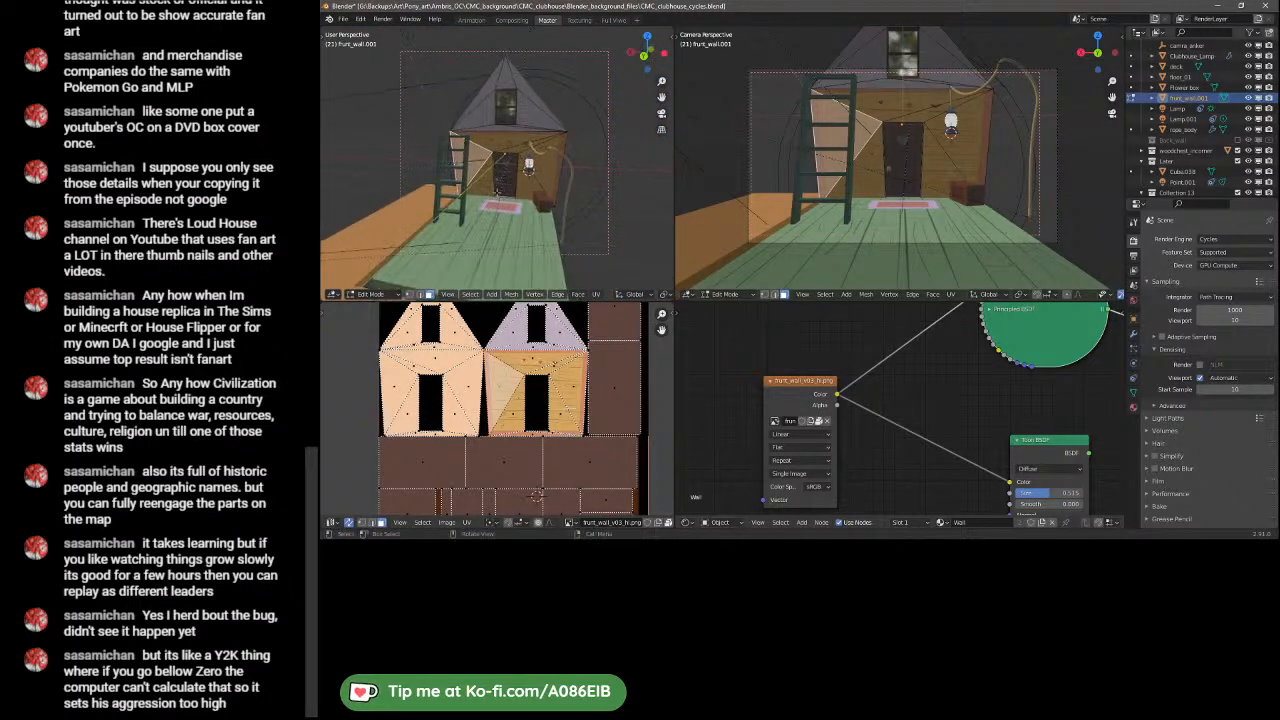
pyautogui.click(523, 149)
pyautogui.click(509, 136)
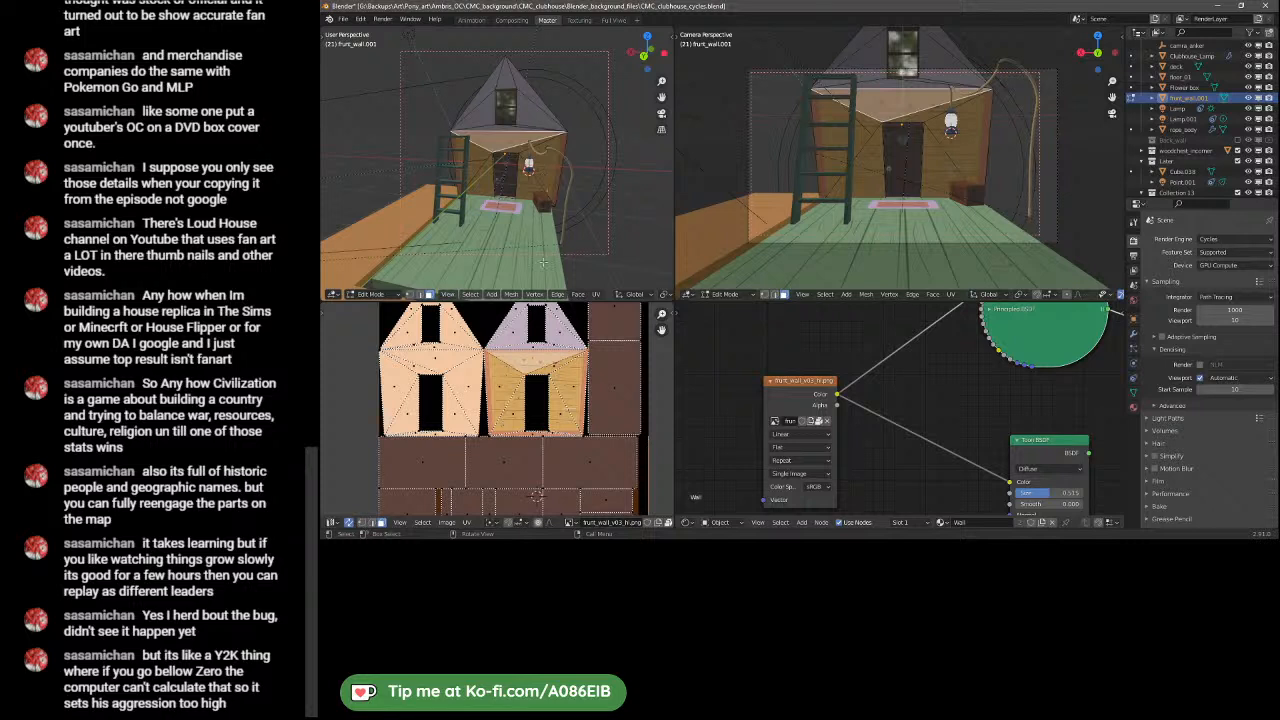
pyautogui.click(547, 351)
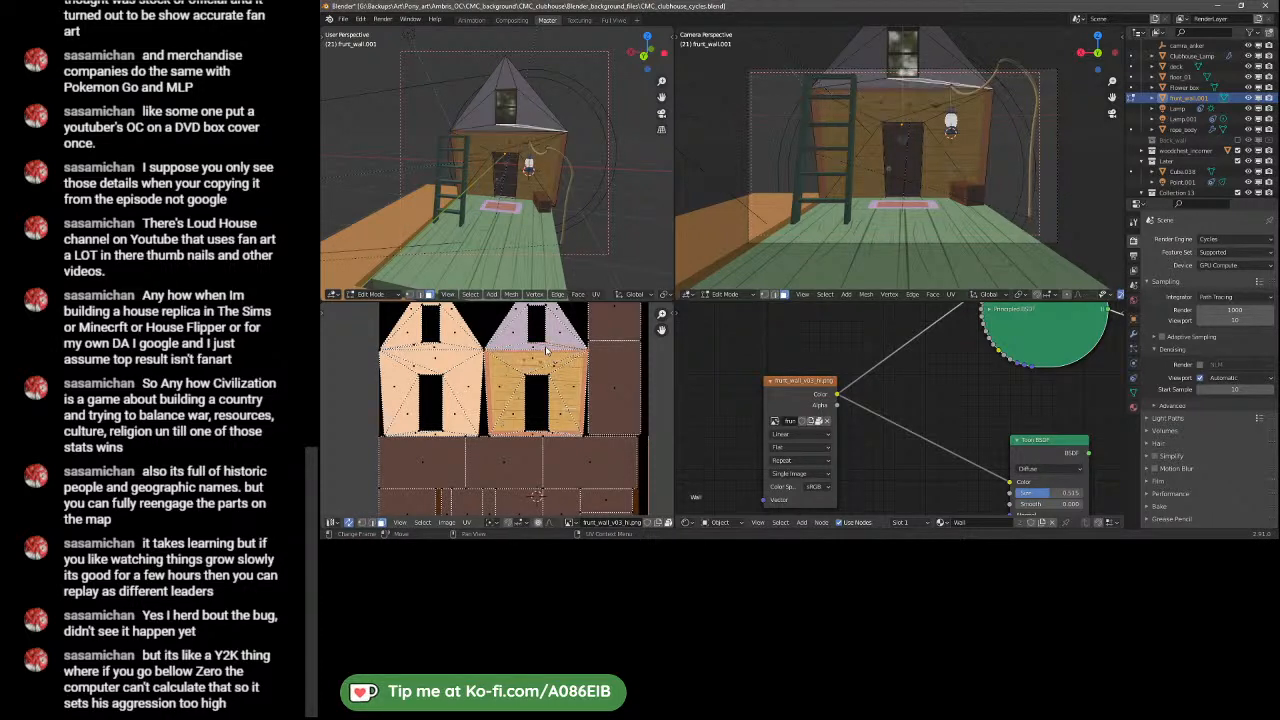
pyautogui.click(541, 346)
pyautogui.click(514, 342)
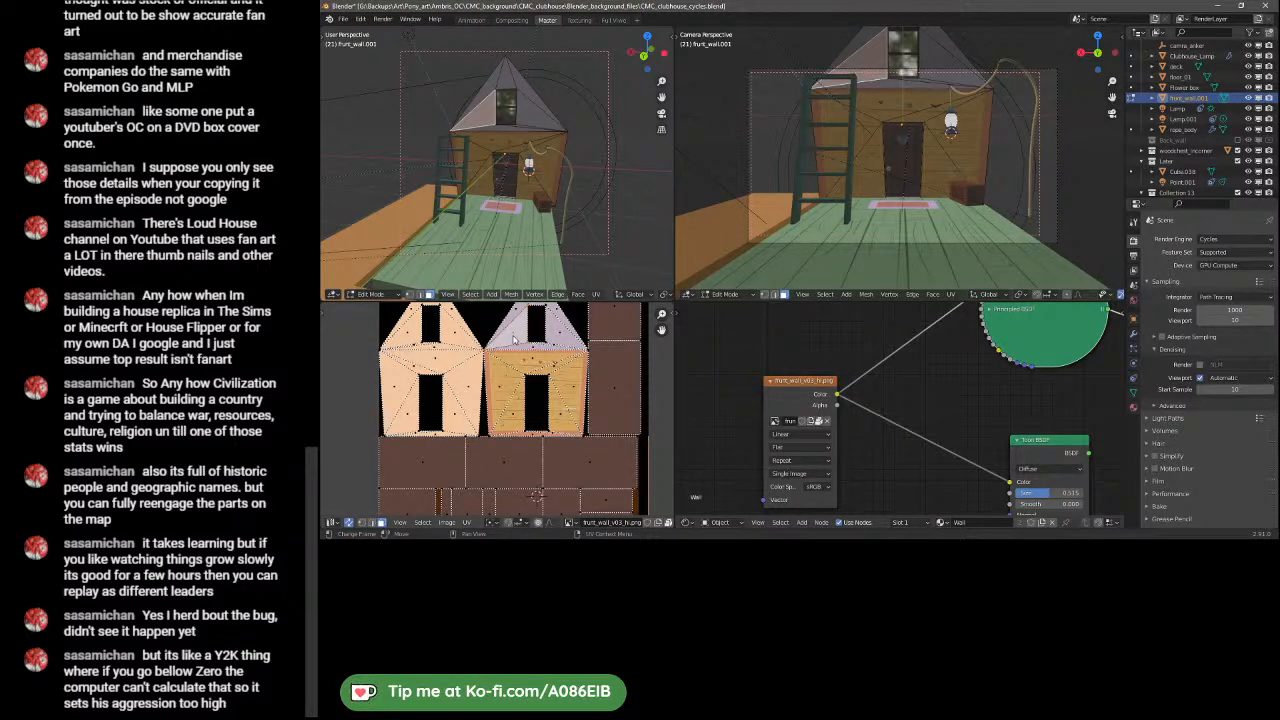
# - Try moving the UVs of the gable face beside the window
pyautogui.moveTo(563, 385); pyautogui.dragTo(517, 370)
pyautogui.hotkey('ctrl', 'z')
pyautogui.press('g')
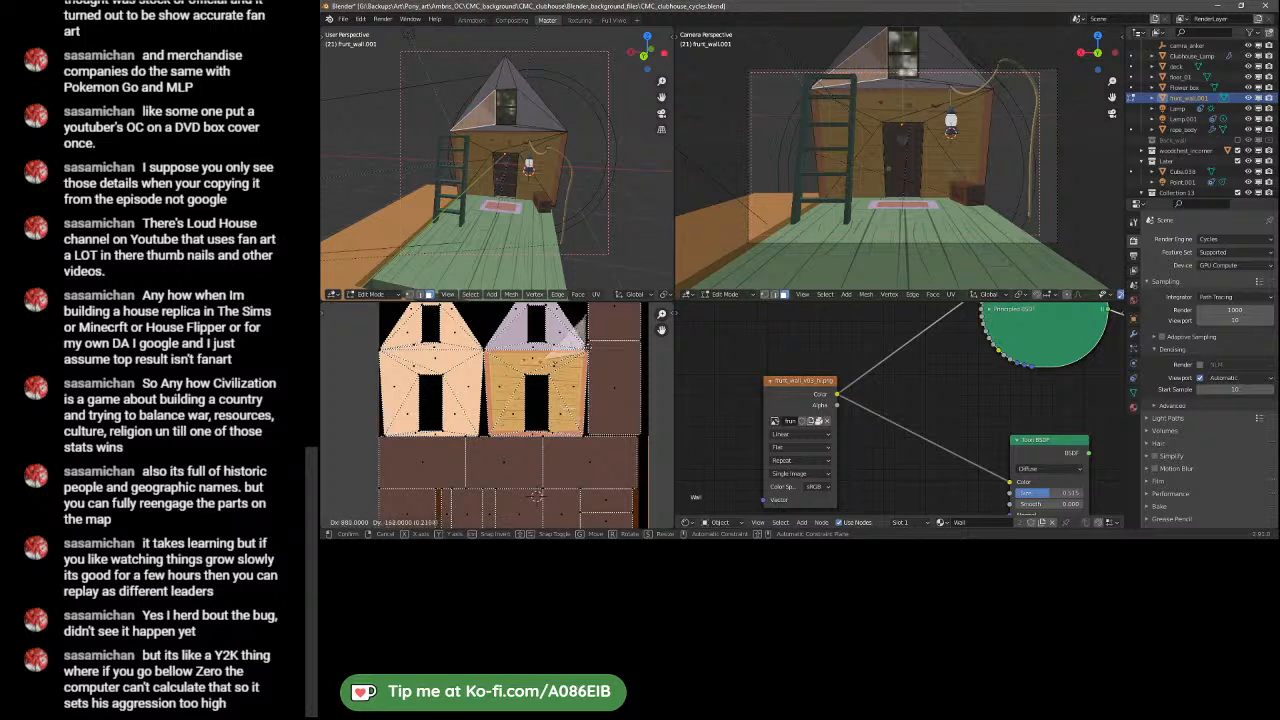
pyautogui.rightClick(532, 371)
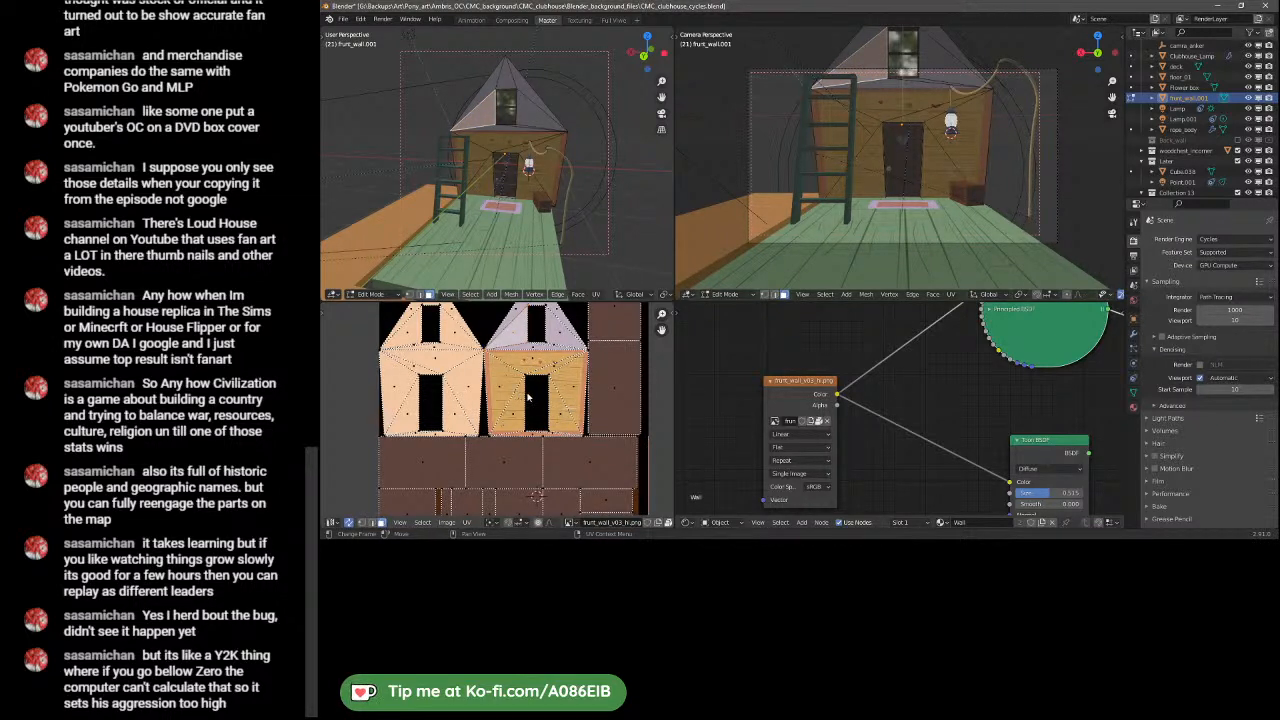
pyautogui.hotkey('shift', 'F3')
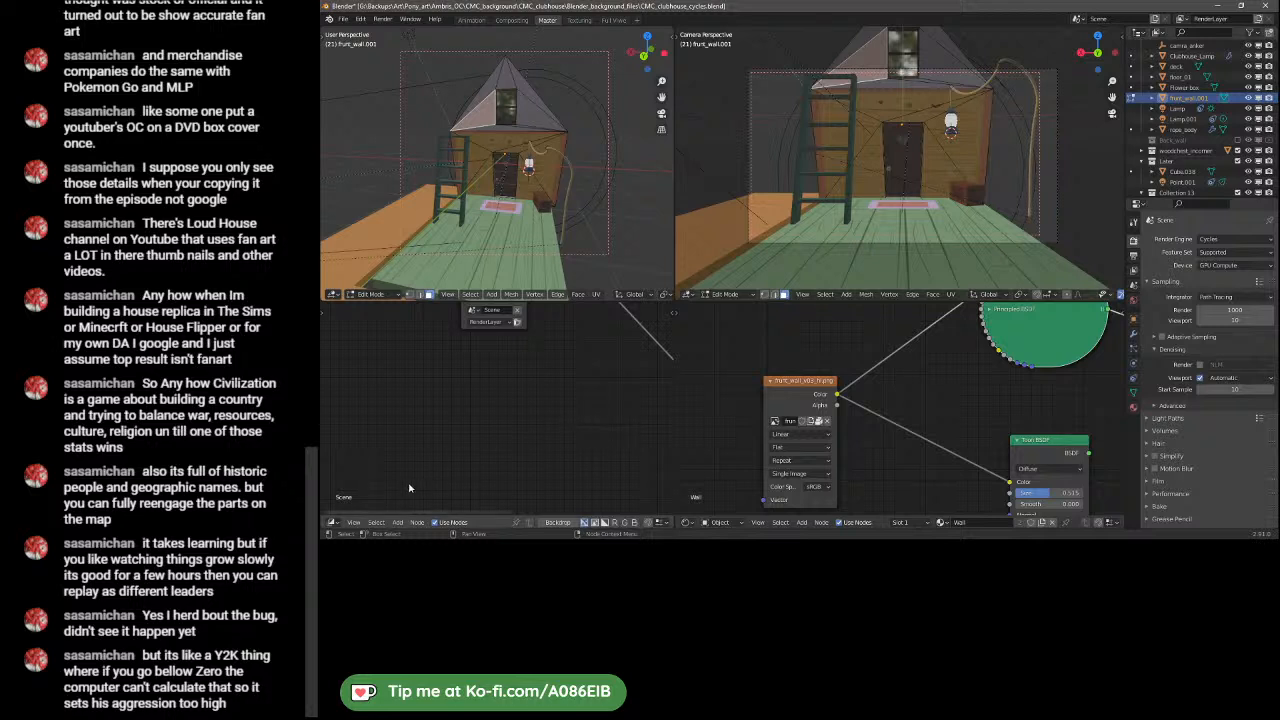
pyautogui.click(353, 522)
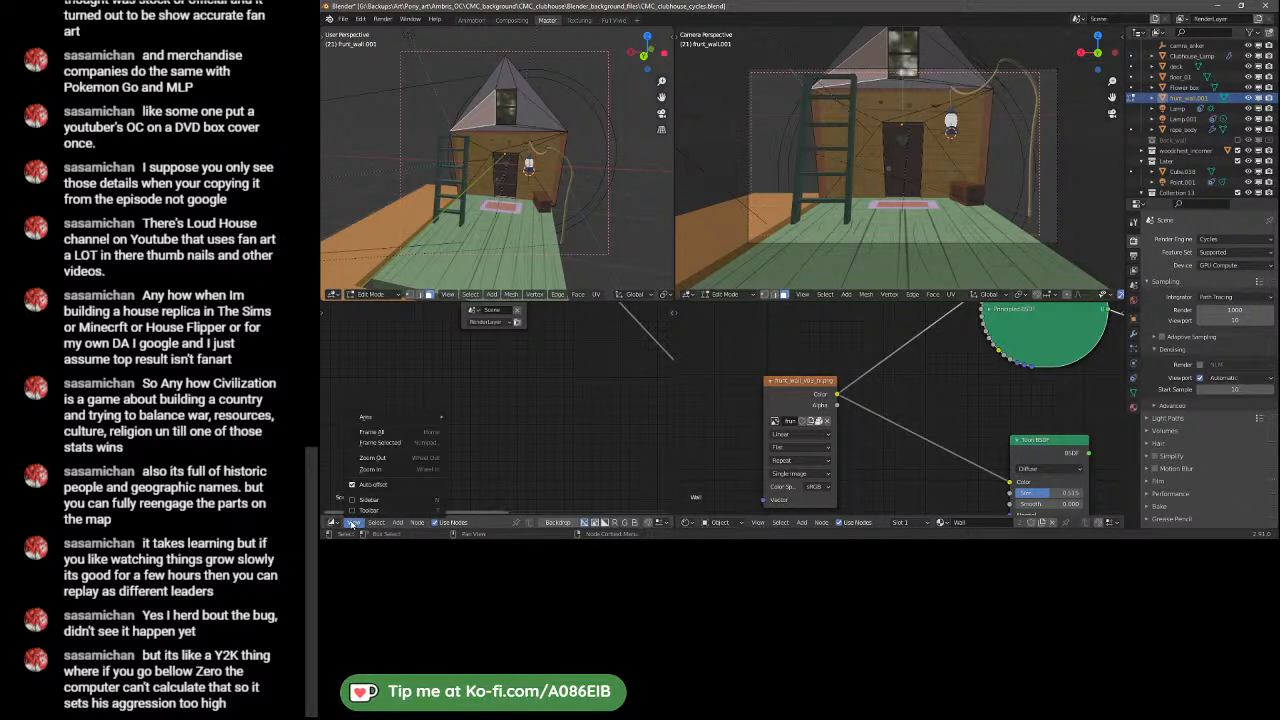
pyautogui.click(333, 522)
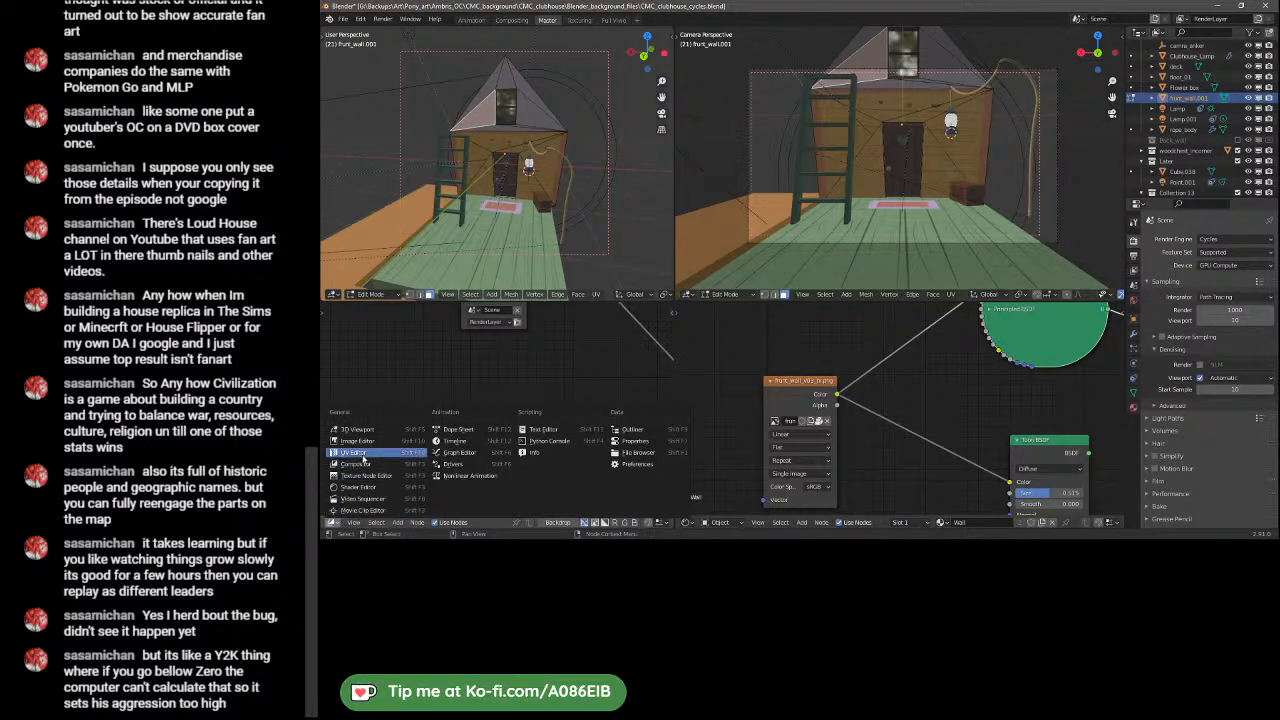
pyautogui.click(355, 452)
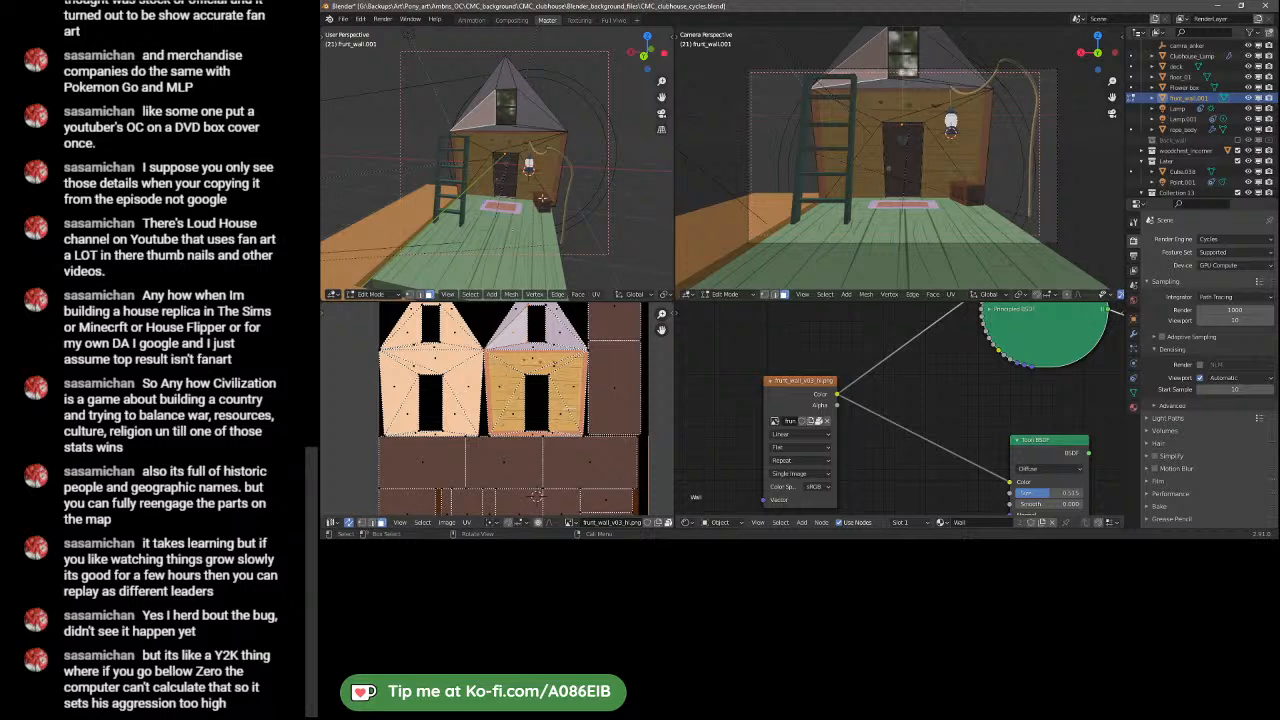
# - Leave the front wall's Edit Mode and display floor_01's UV layout over its texture in Edit Mode
pyautogui.press('Tab')
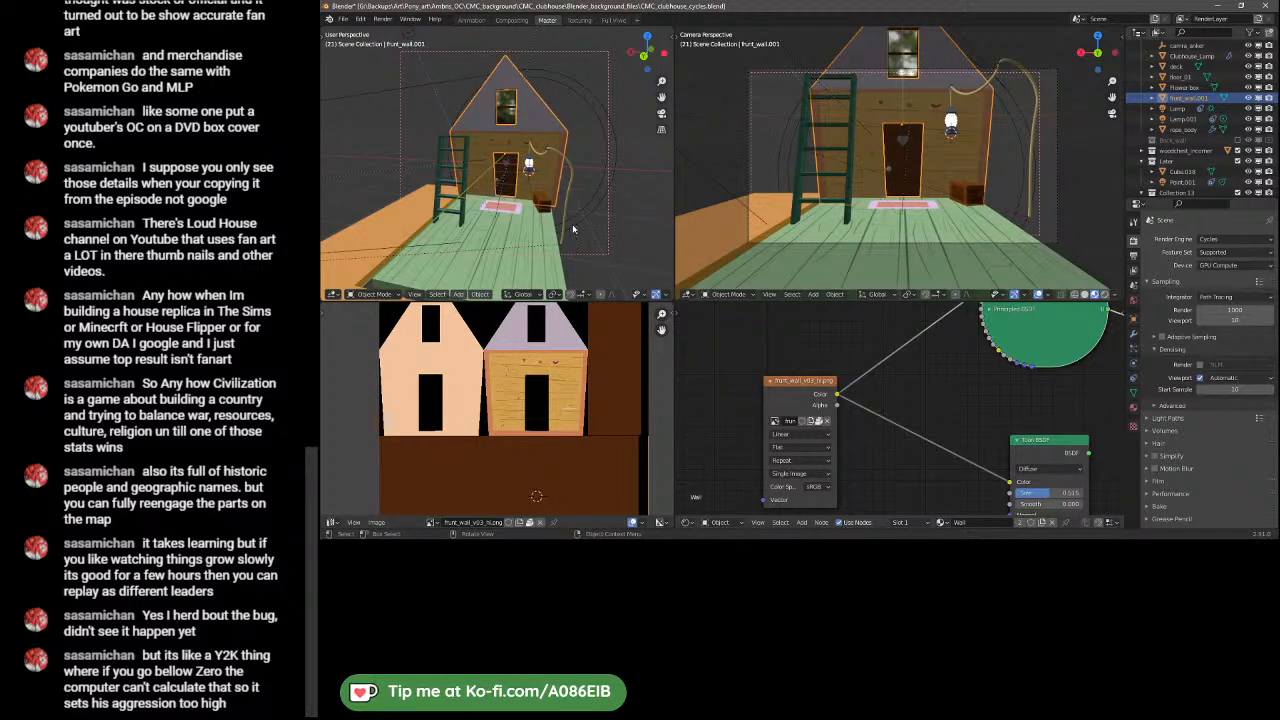
pyautogui.click(531, 259)
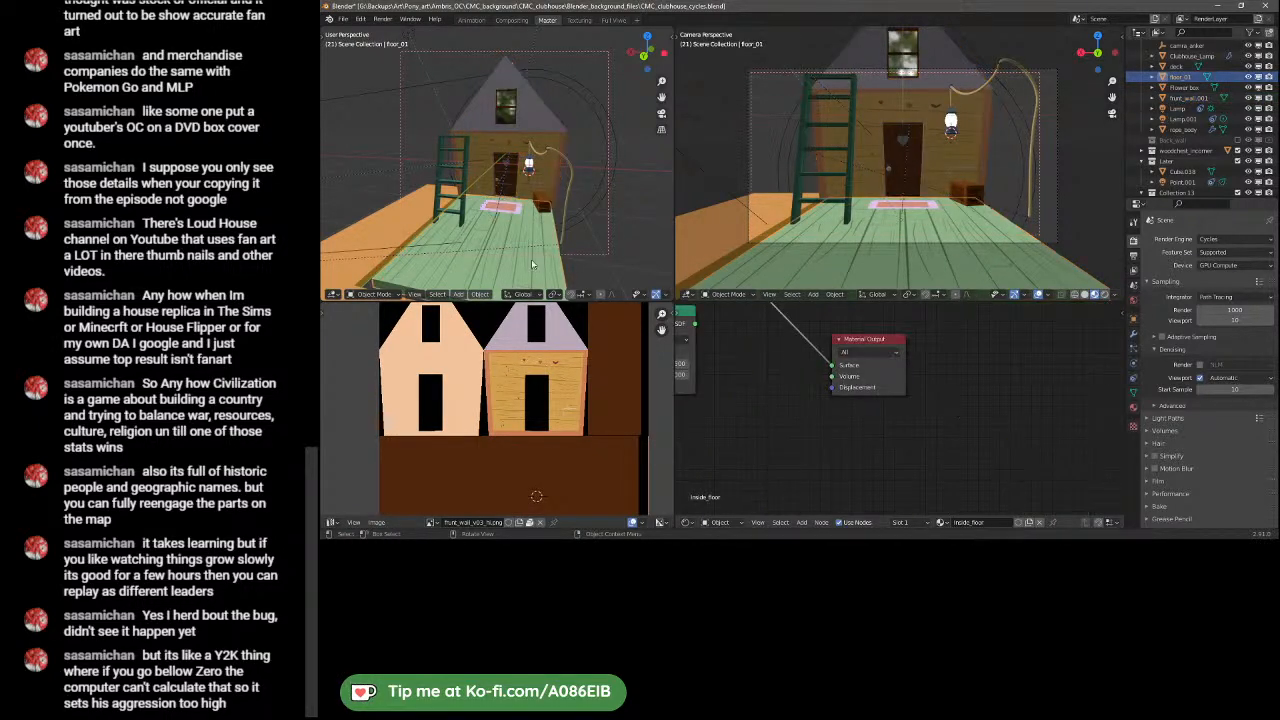
pyautogui.press('Tab')
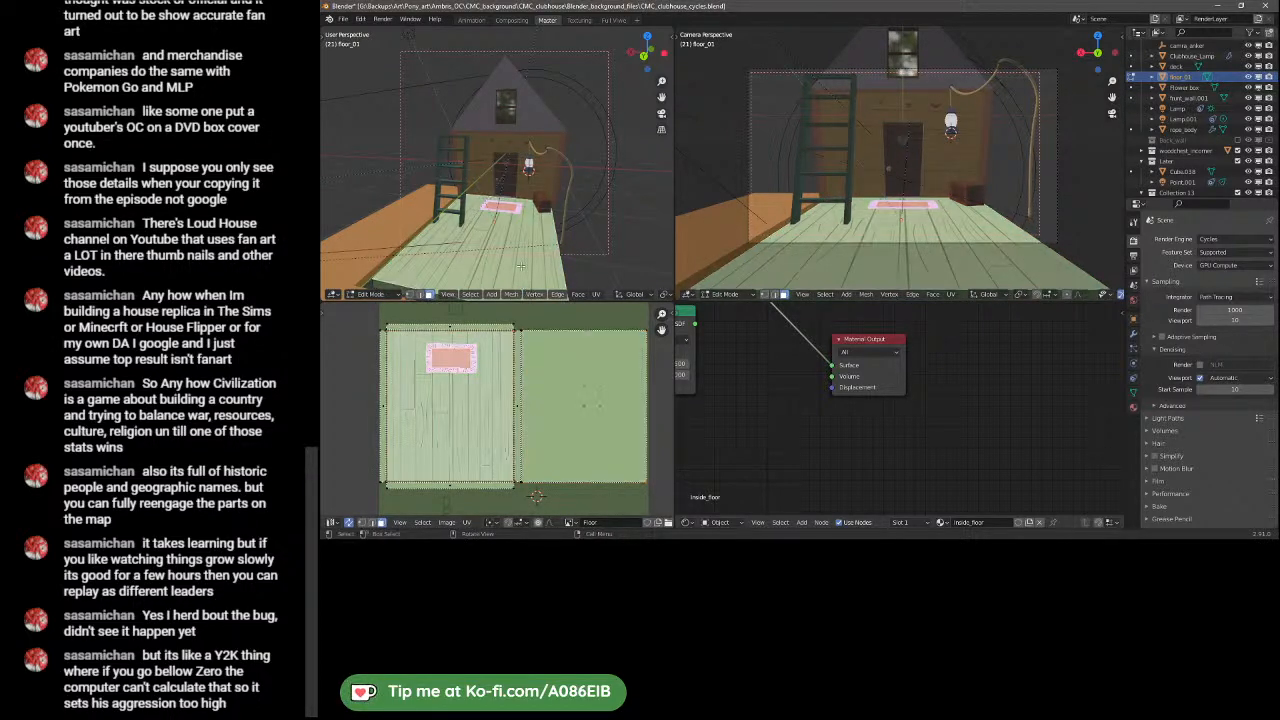
# - Leave floor_01's Edit Mode and examine the rug area of the Floor texture up close
pyautogui.moveTo(610, 283)
pyautogui.mouseDown(button='middle')
pyautogui.moveTo(514, 180)
pyautogui.moveTo(526, 230)
pyautogui.mouseUp(button='middle')
pyautogui.click(514, 180)
pyautogui.click(524, 226)
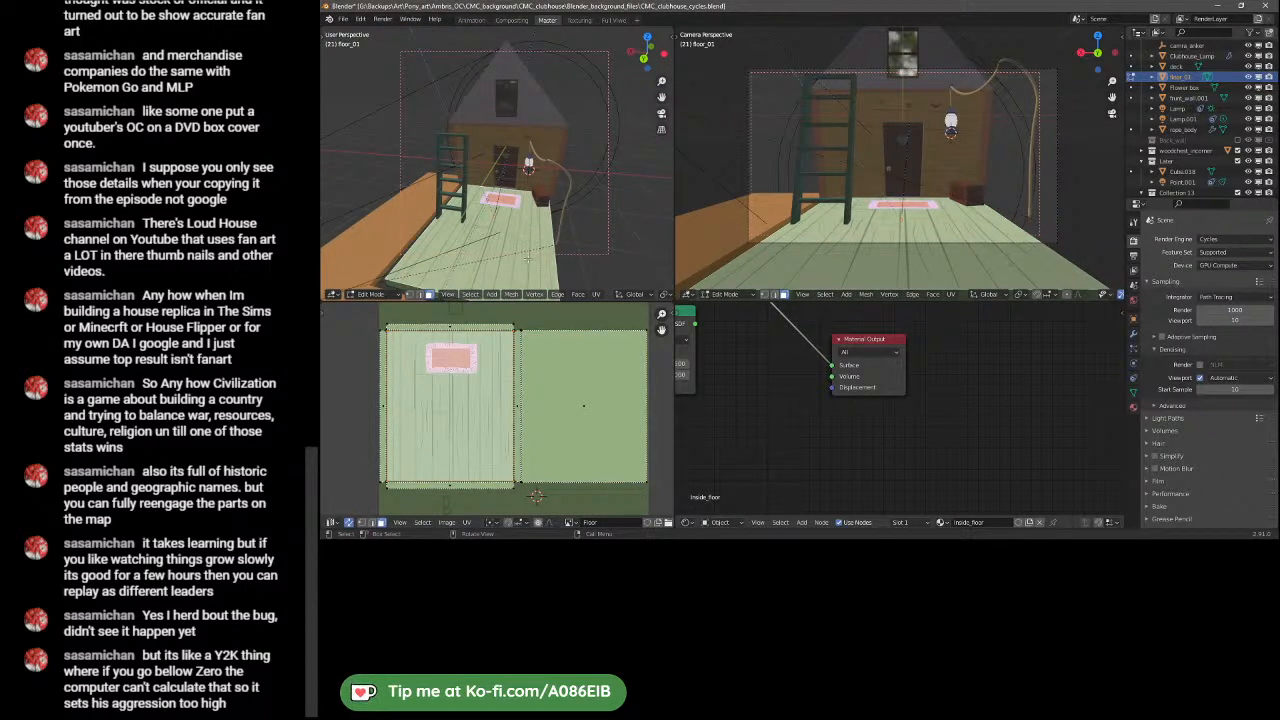
pyautogui.press('Tab')
pyautogui.scroll(6, 453, 377)
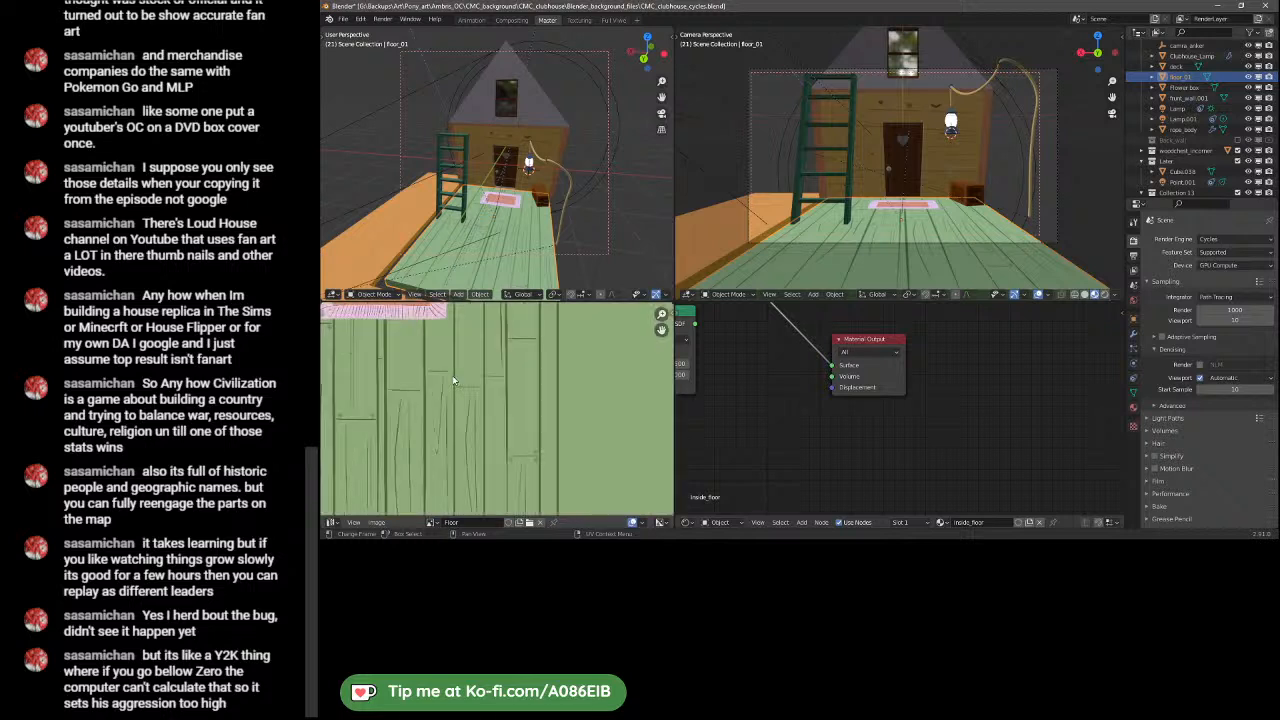
pyautogui.moveTo(467, 372); pyautogui.dragTo(652, 474, button='middle')
pyautogui.moveTo(582, 394); pyautogui.dragTo(591, 498, button='middle')
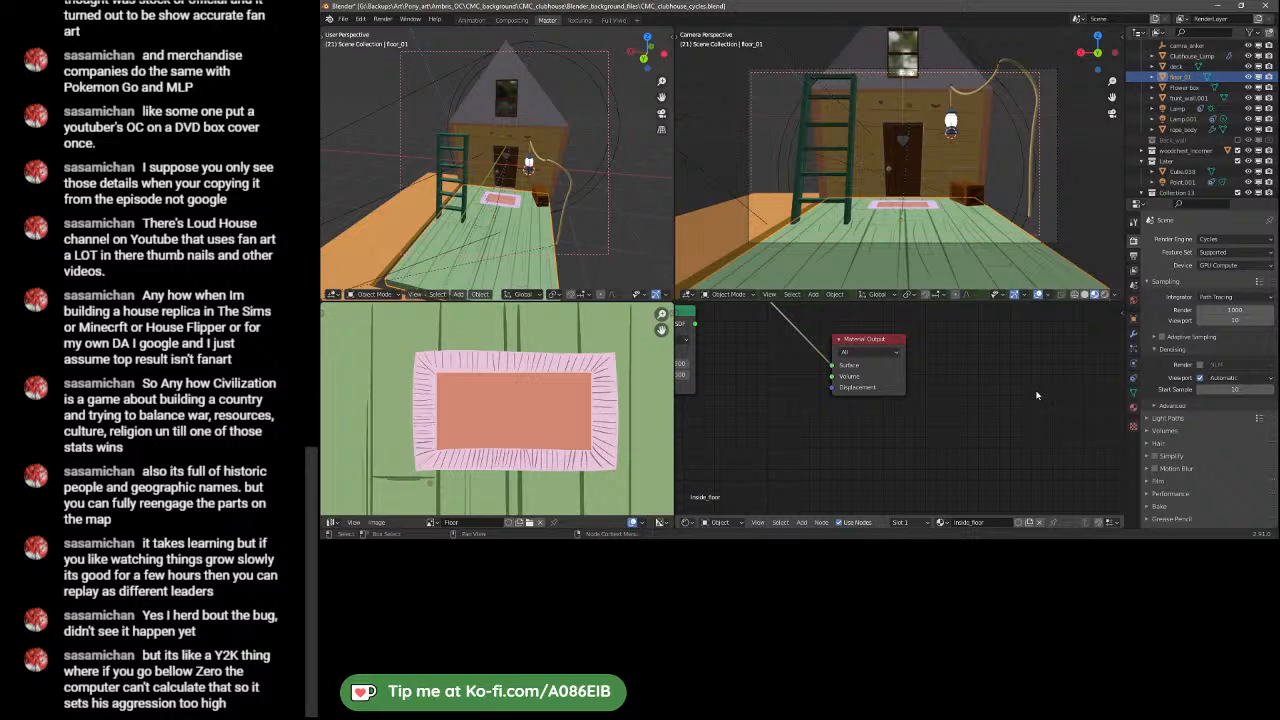
# - Collapse the Main collection in the scene hierarchy
pyautogui.scroll(3, 1182, 140)
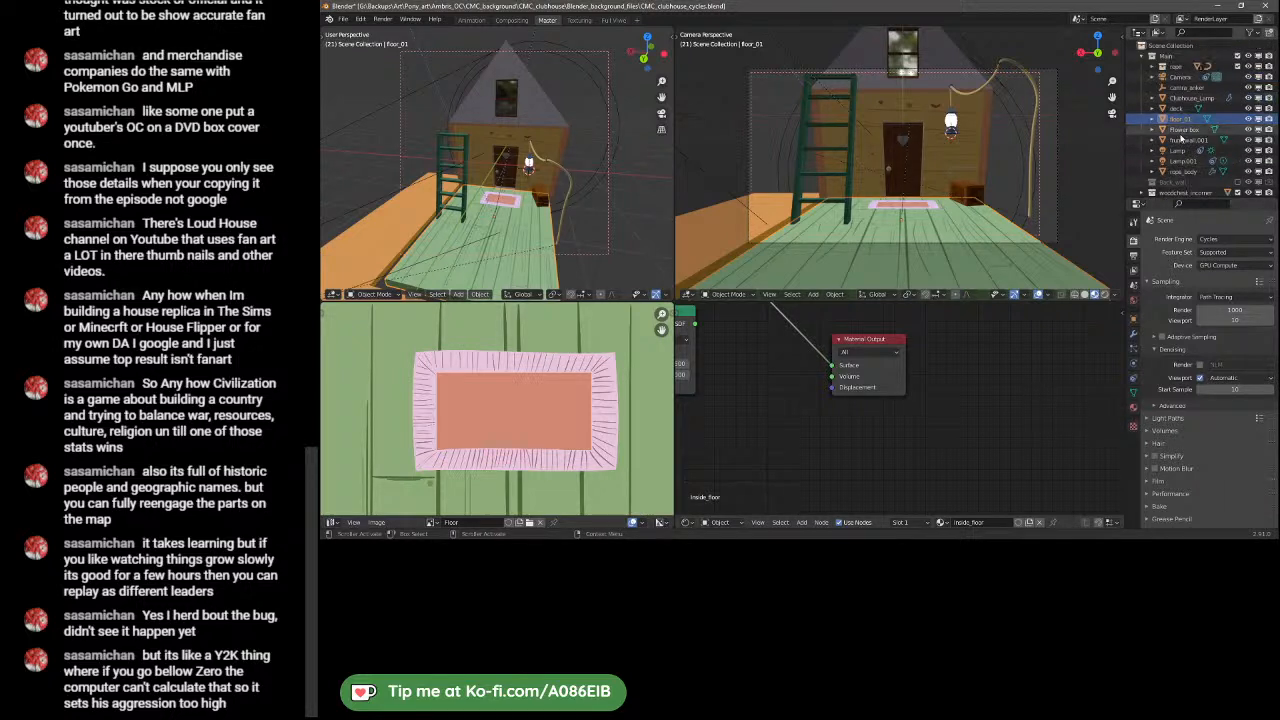
pyautogui.click(1151, 56)
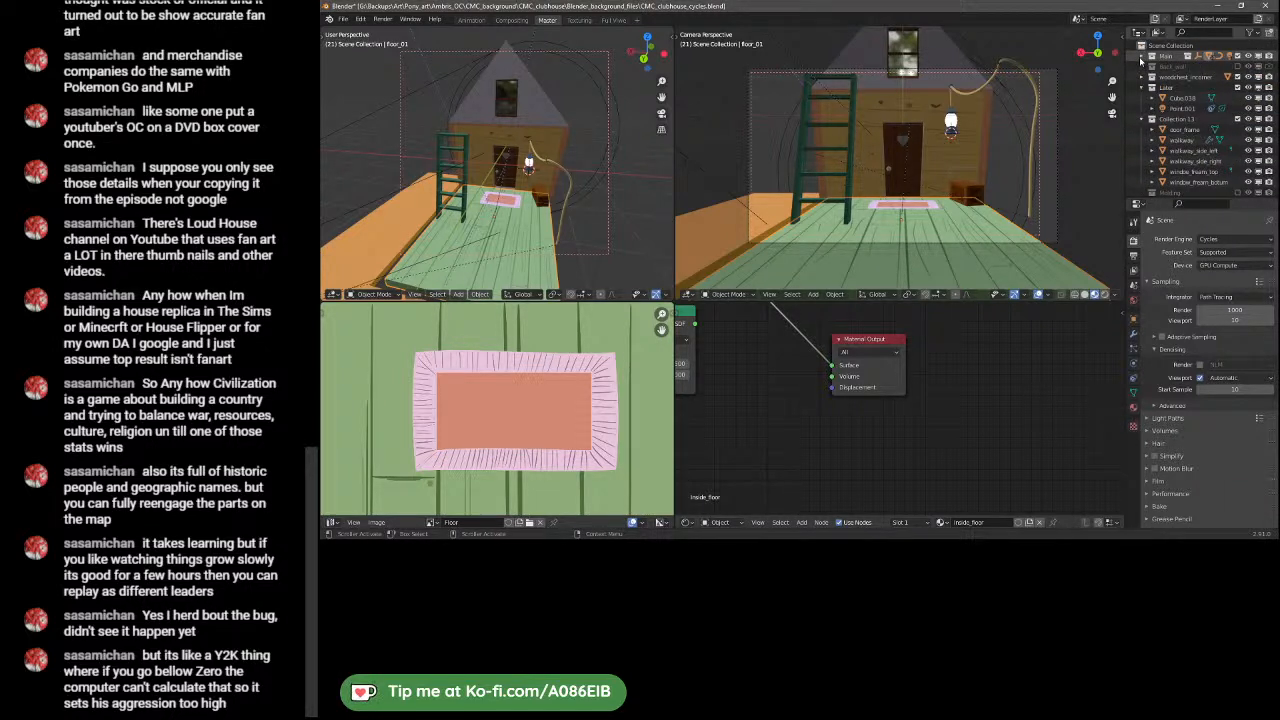
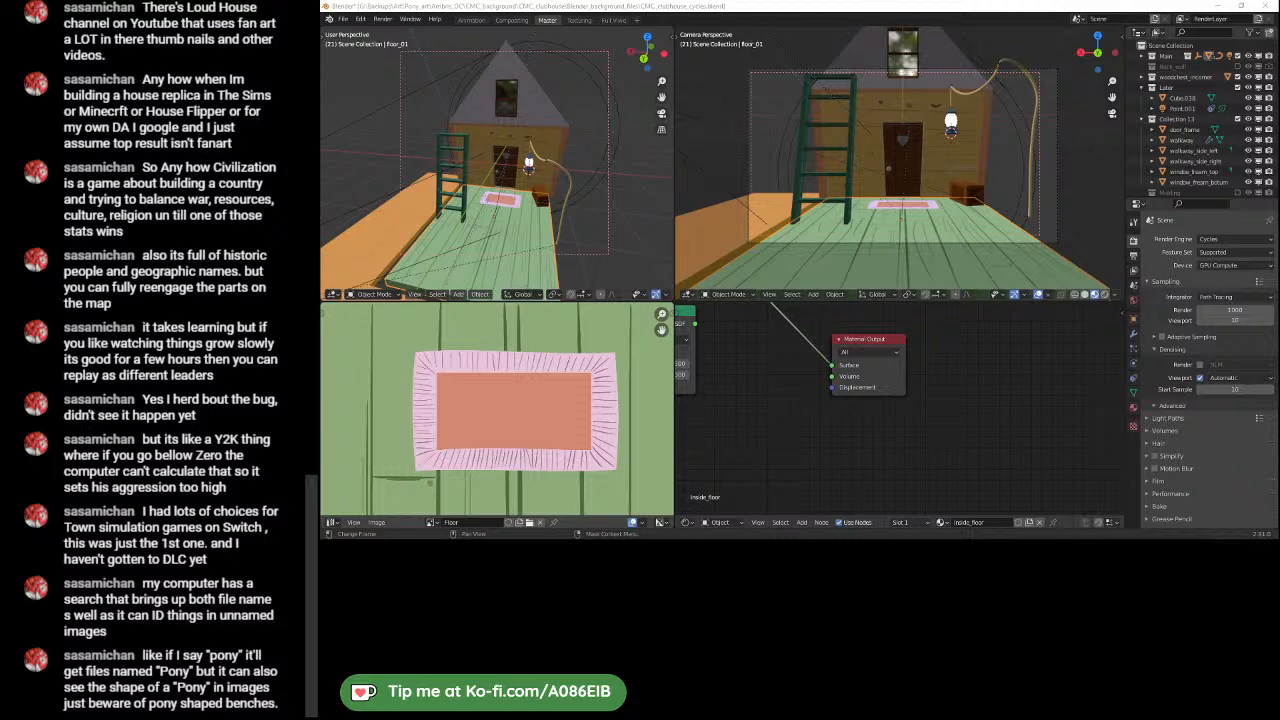
# - Display the Apple Bloom clubhouse reference image in the image editor and frame it to fill the area
pyautogui.click(431, 522)
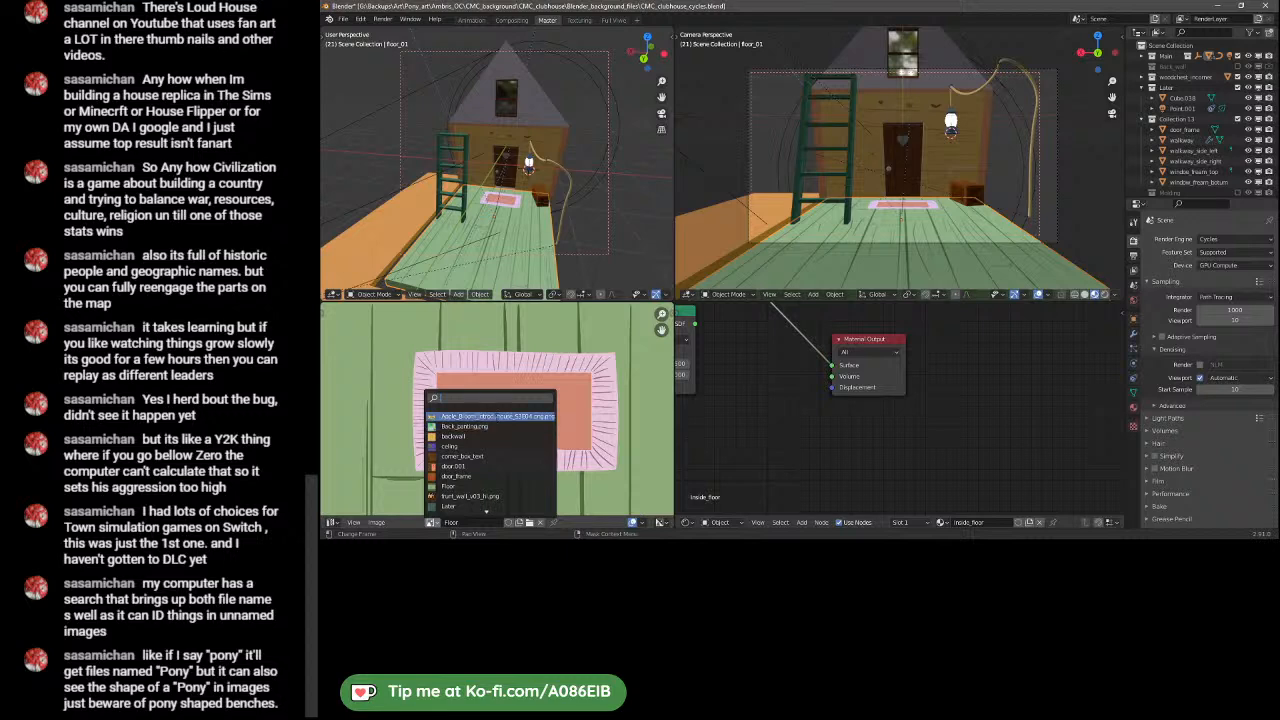
pyautogui.click(497, 416)
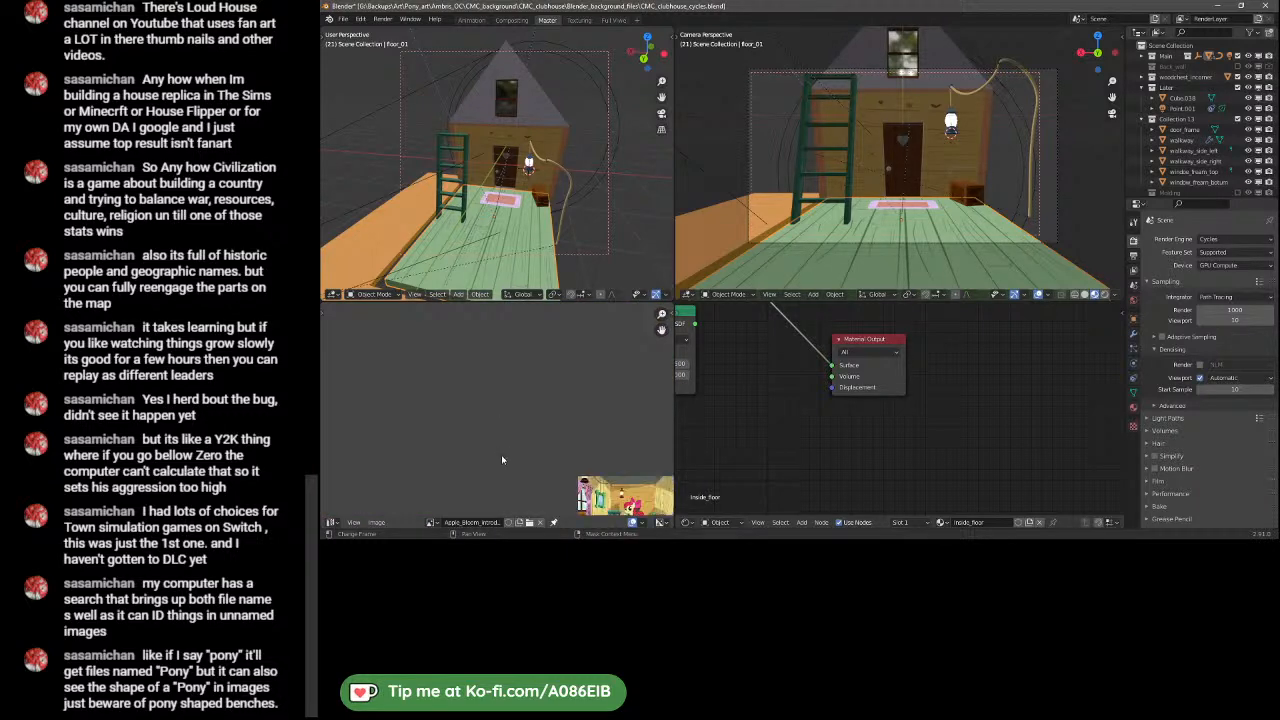
pyautogui.scroll(-2, 502, 456)
pyautogui.scroll(2, 524, 460)
pyautogui.moveTo(630, 496); pyautogui.dragTo(474, 376, button='middle')
pyautogui.scroll(3, 523, 418)
pyautogui.scroll(2, 523, 415)
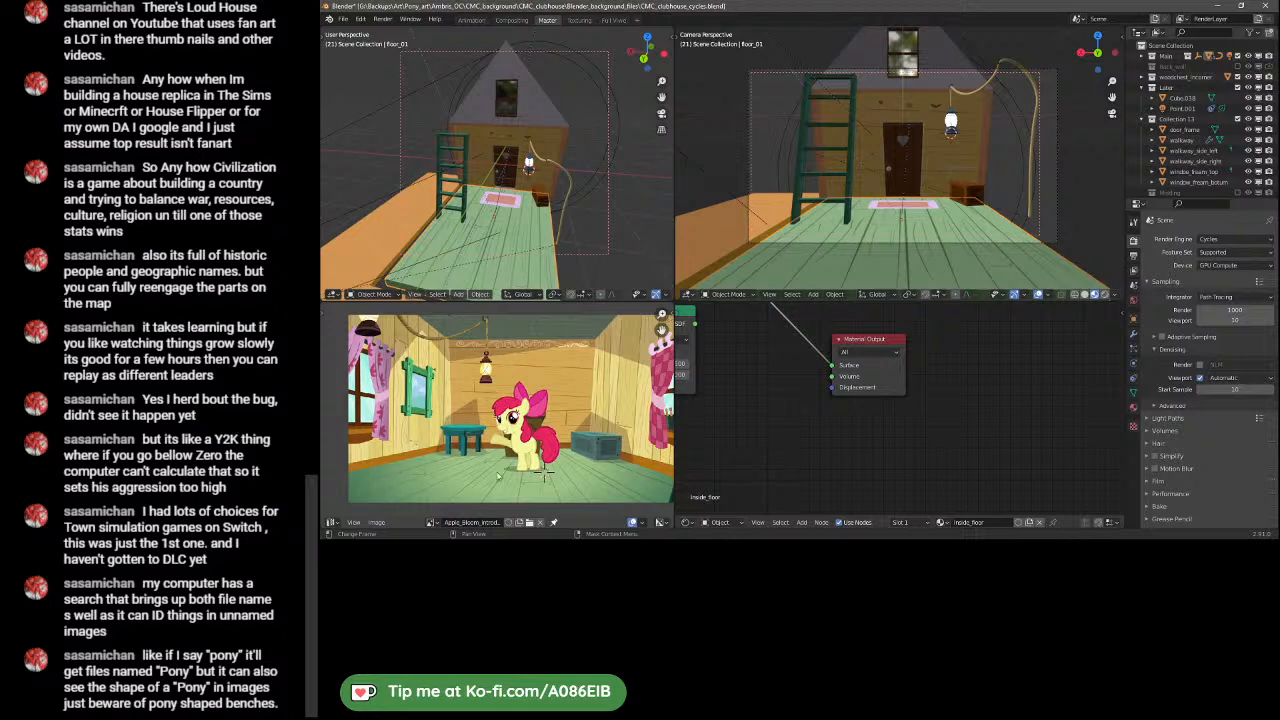
pyautogui.click(474, 522)
pyautogui.hotkey('alt', 'Tab')
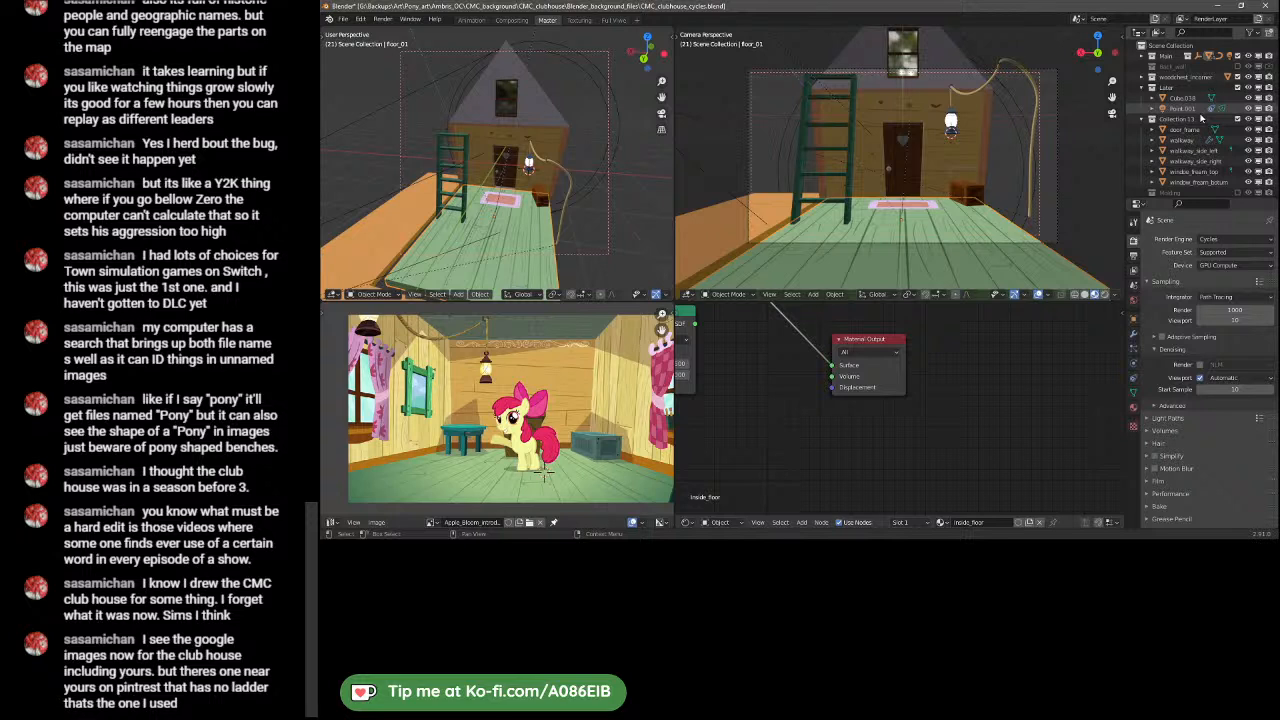
# - Collapse Collection 13 and the Later collection, and enable the Wall_right collection so its wall shows in the scene
pyautogui.click(1143, 119)
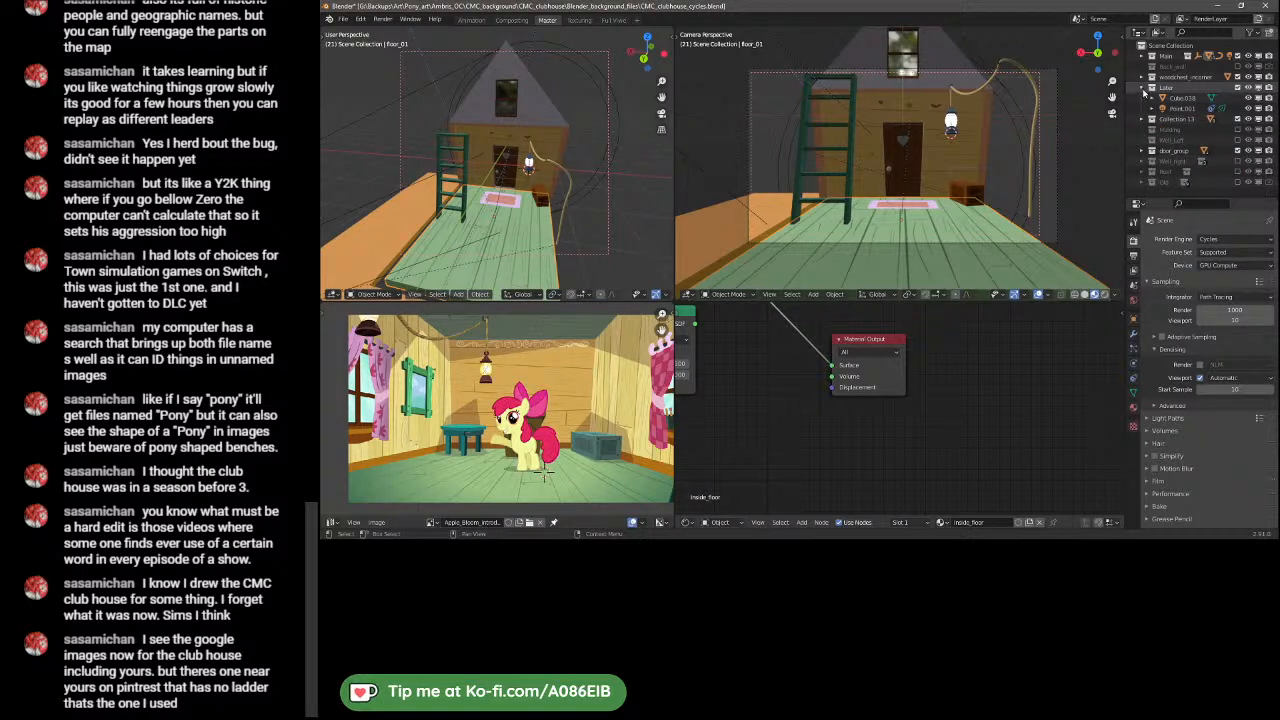
pyautogui.click(1143, 88)
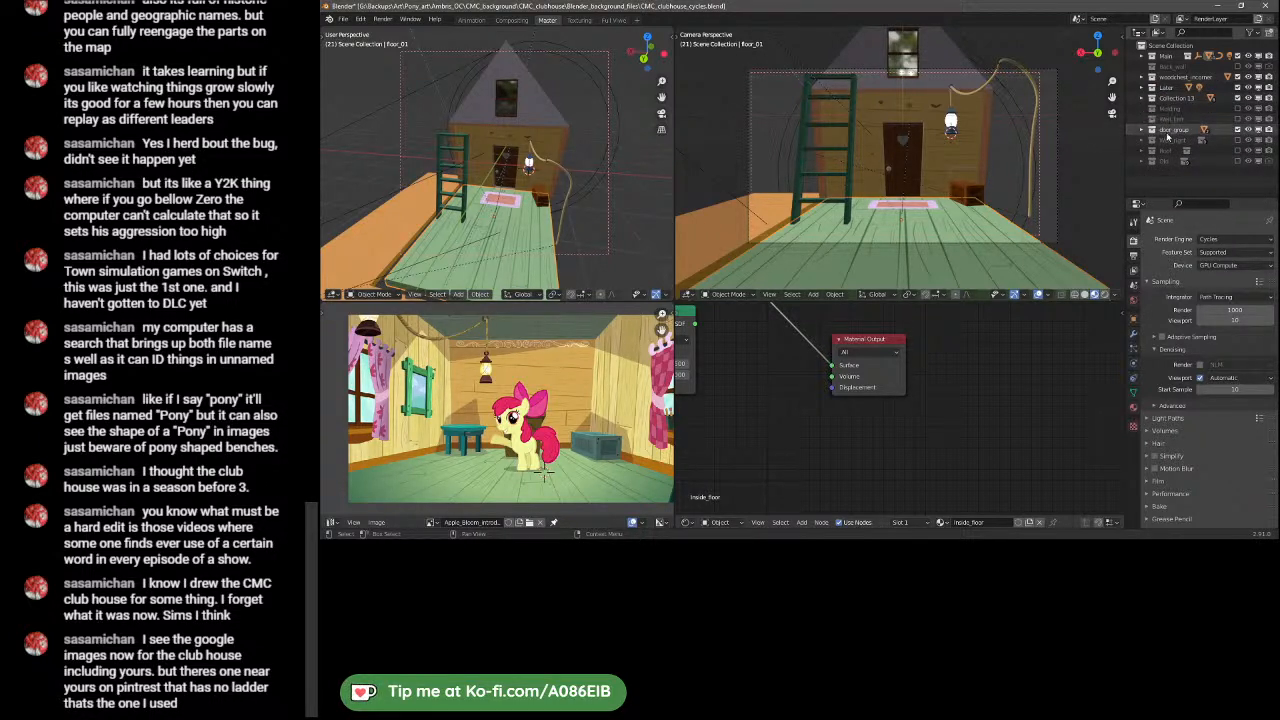
pyautogui.click(1216, 140)
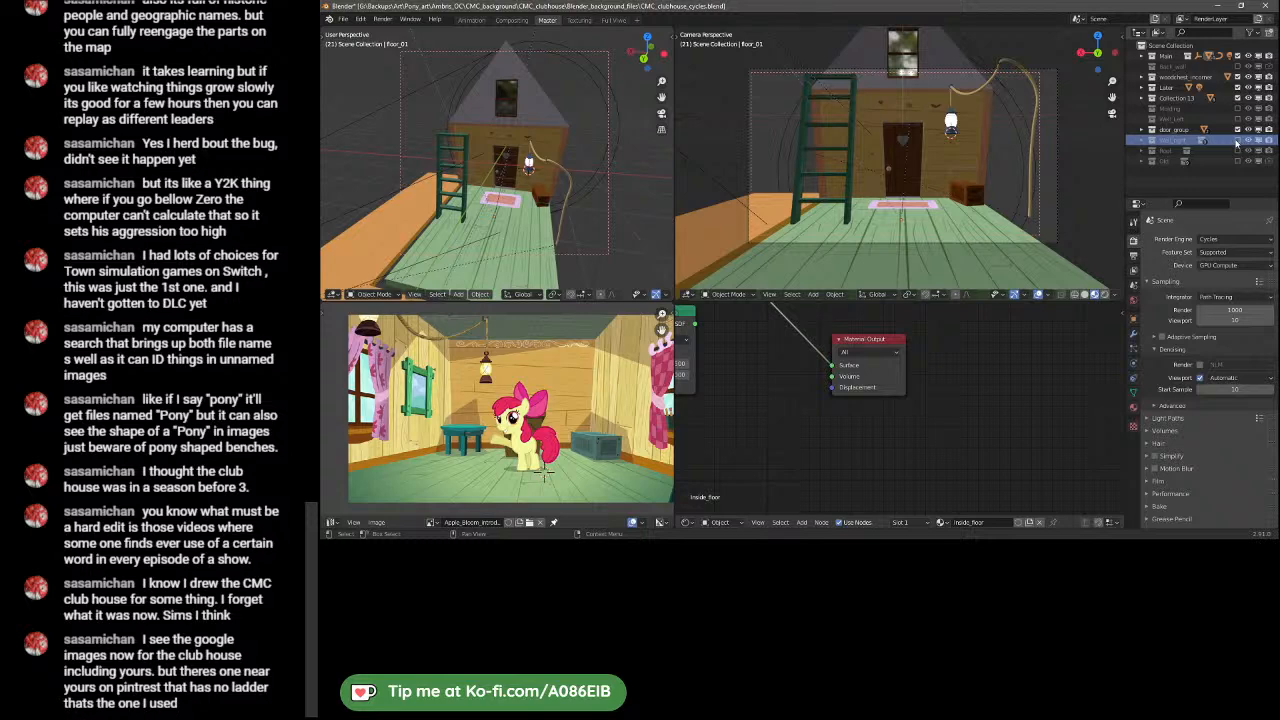
pyautogui.click(1236, 142)
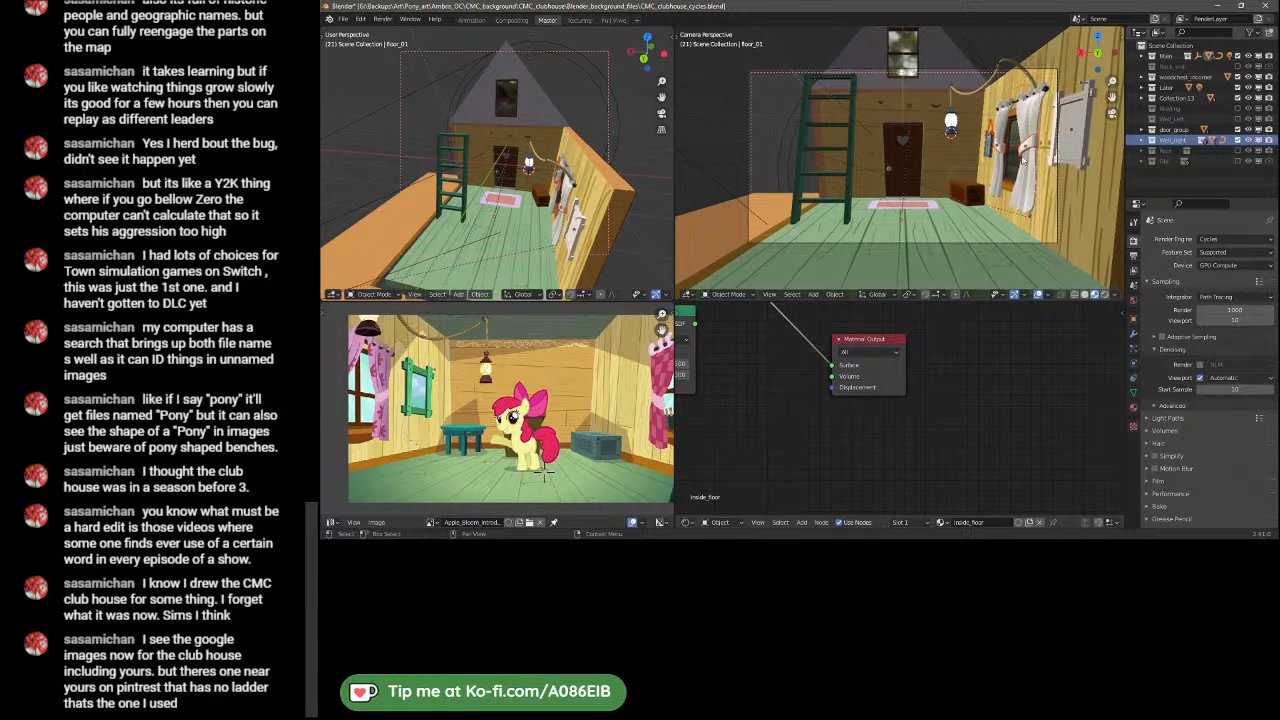
pyautogui.moveTo(1015, 165); pyautogui.dragTo(855, 190, button='middle')
pyautogui.press('KP_0')
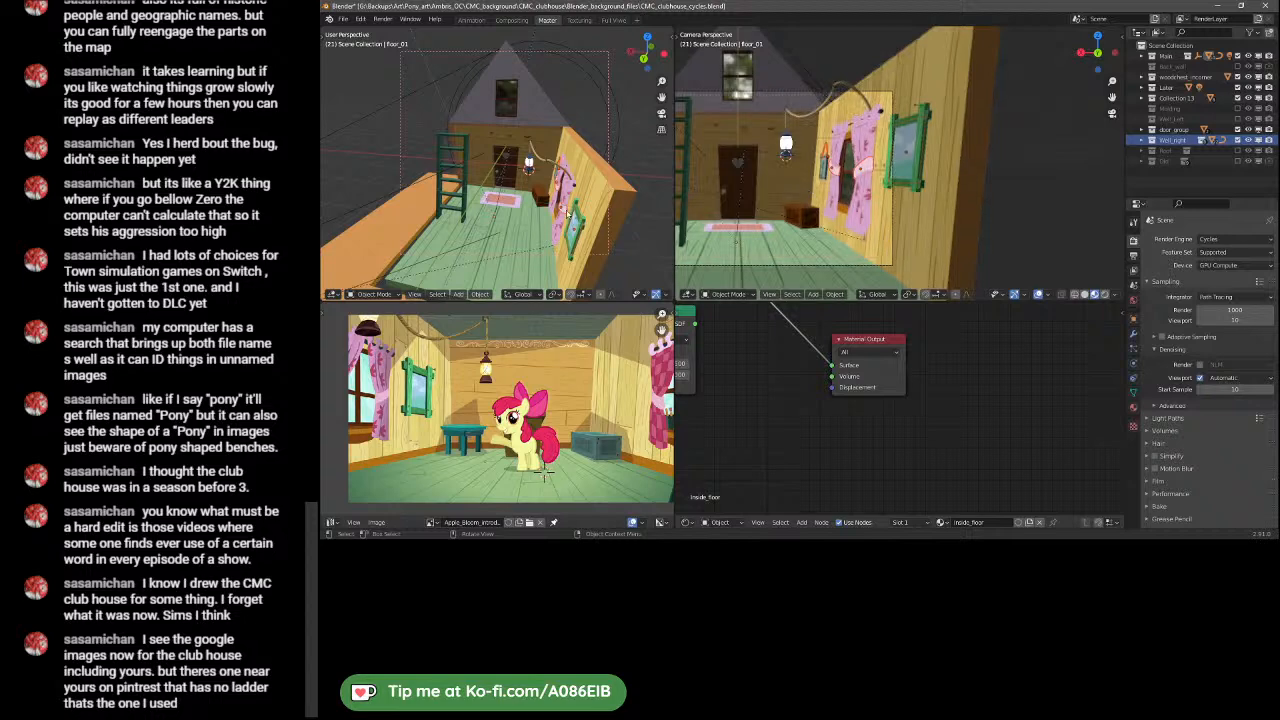
# - Snap the 3D cursor to the selected floor and centre the perspective view on the cursor
pyautogui.moveTo(566, 209); pyautogui.dragTo(614, 186, button='middle')
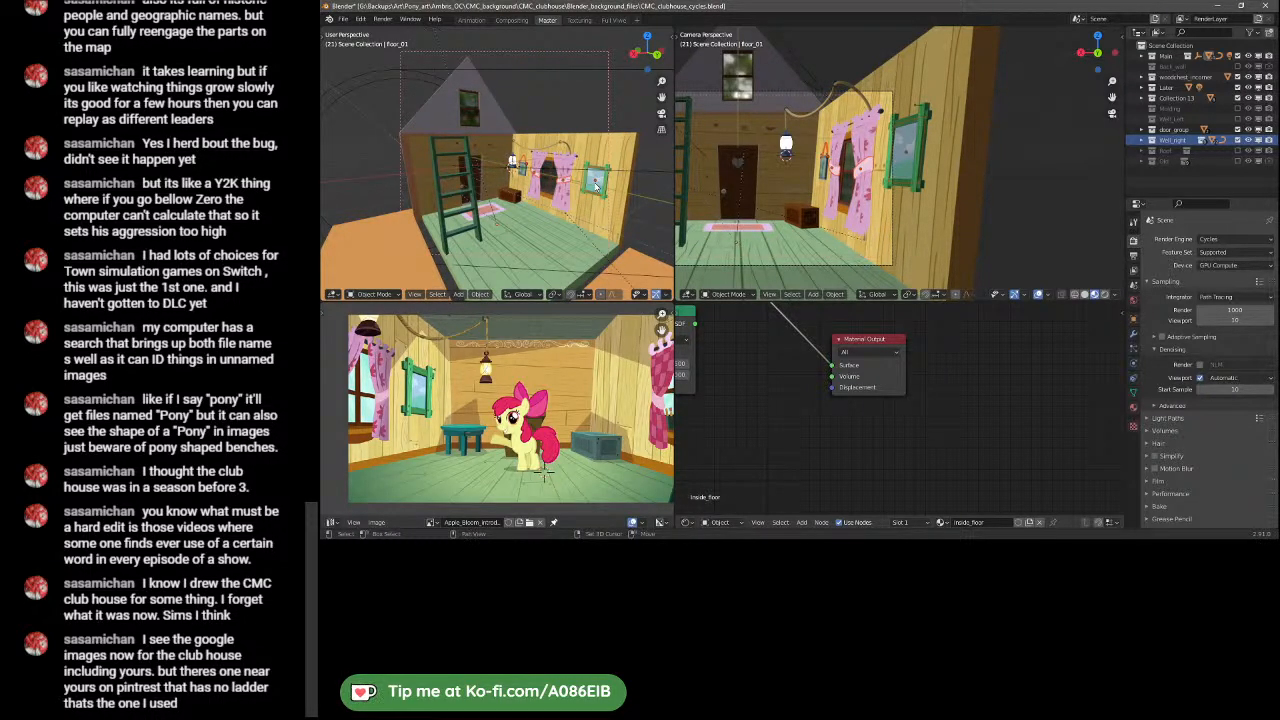
pyautogui.hotkey('shift', 's')
pyautogui.click(612, 199)
pyautogui.click(417, 294)
pyautogui.moveTo(479, 153)
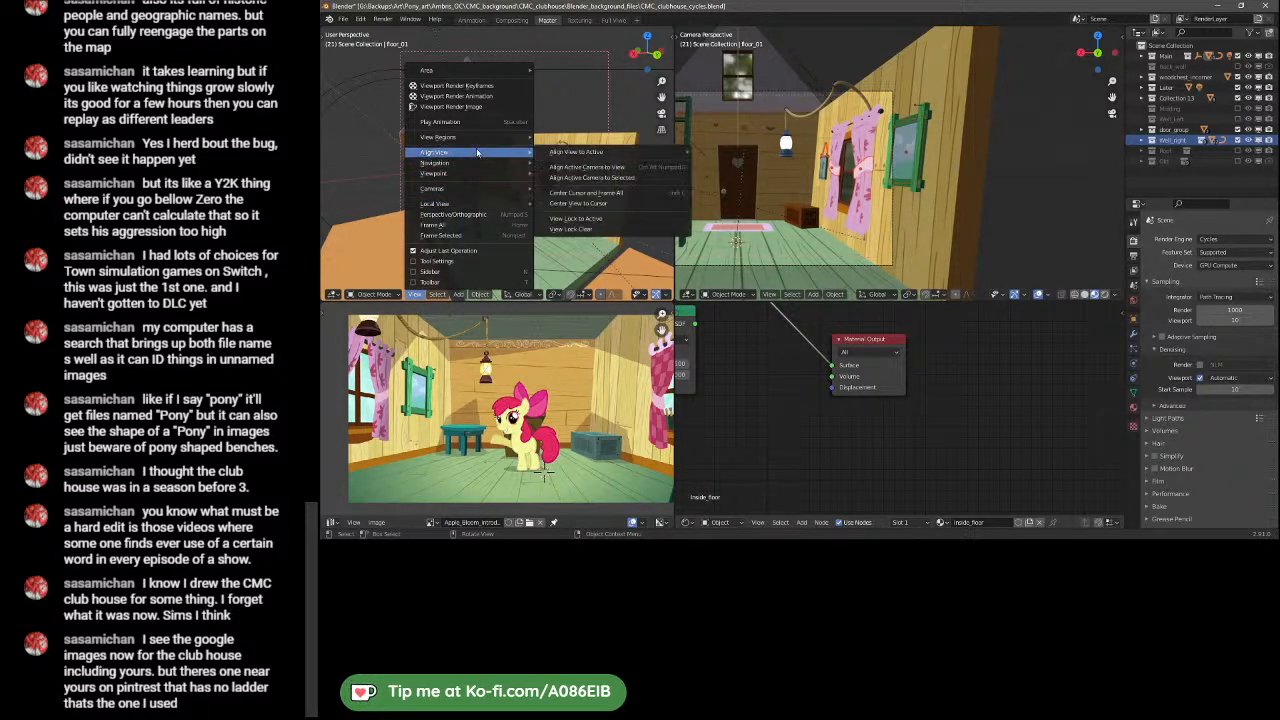
pyautogui.click(600, 203)
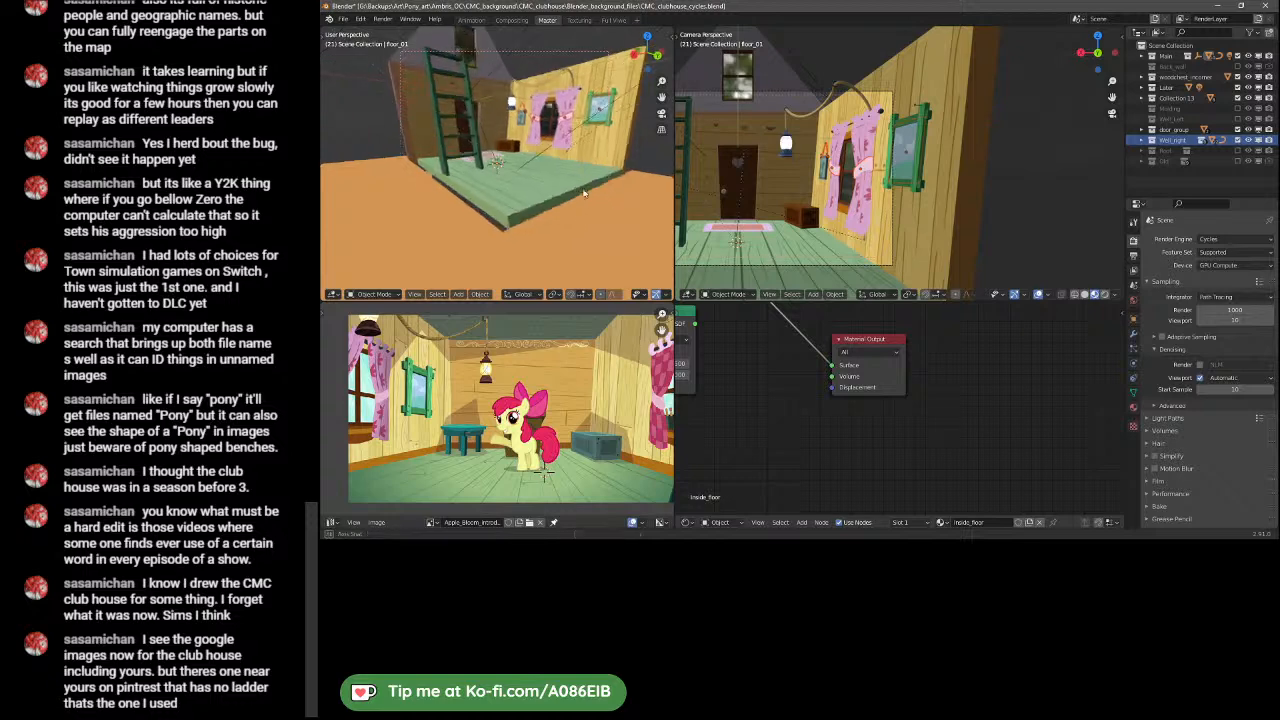
# - Snap the 3D cursor to the green-framed painting on the right wall and centre the perspective view on it for a close look
pyautogui.moveTo(632, 214); pyautogui.dragTo(650, 130, button='middle')
pyautogui.click(615, 117)
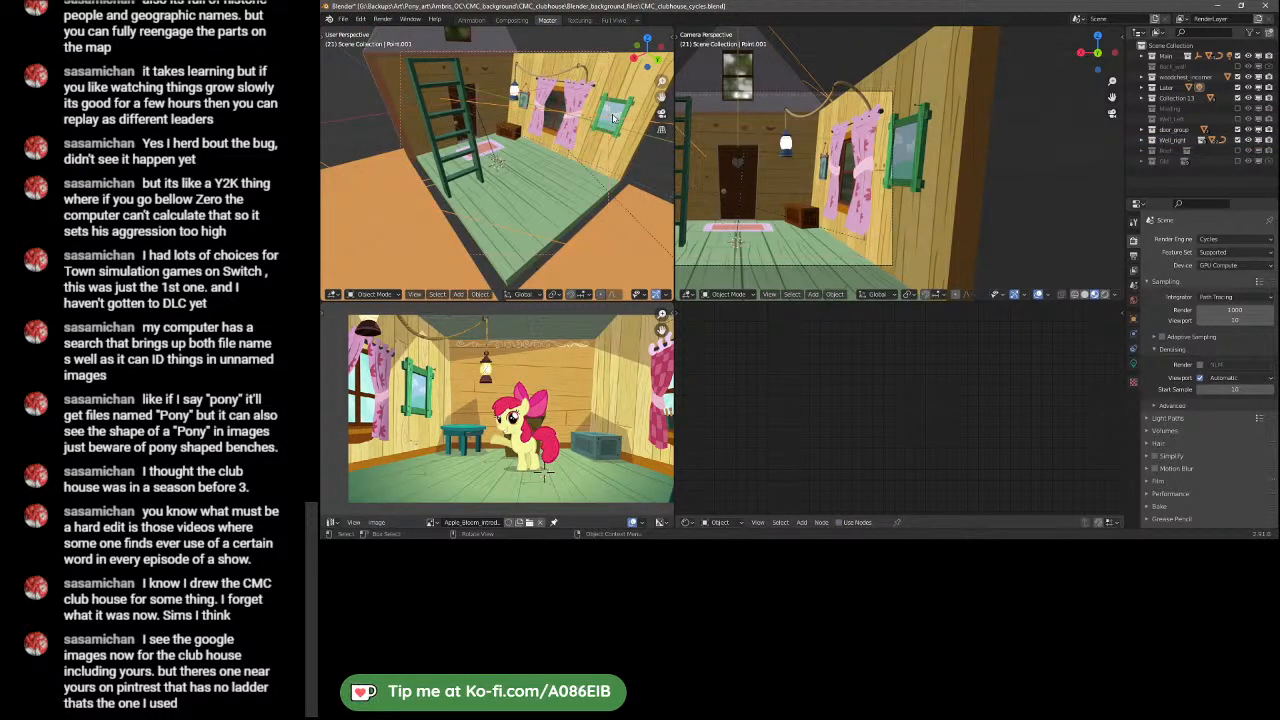
pyautogui.keyDown('shift'); pyautogui.rightClick(614, 115); pyautogui.keyUp('shift')
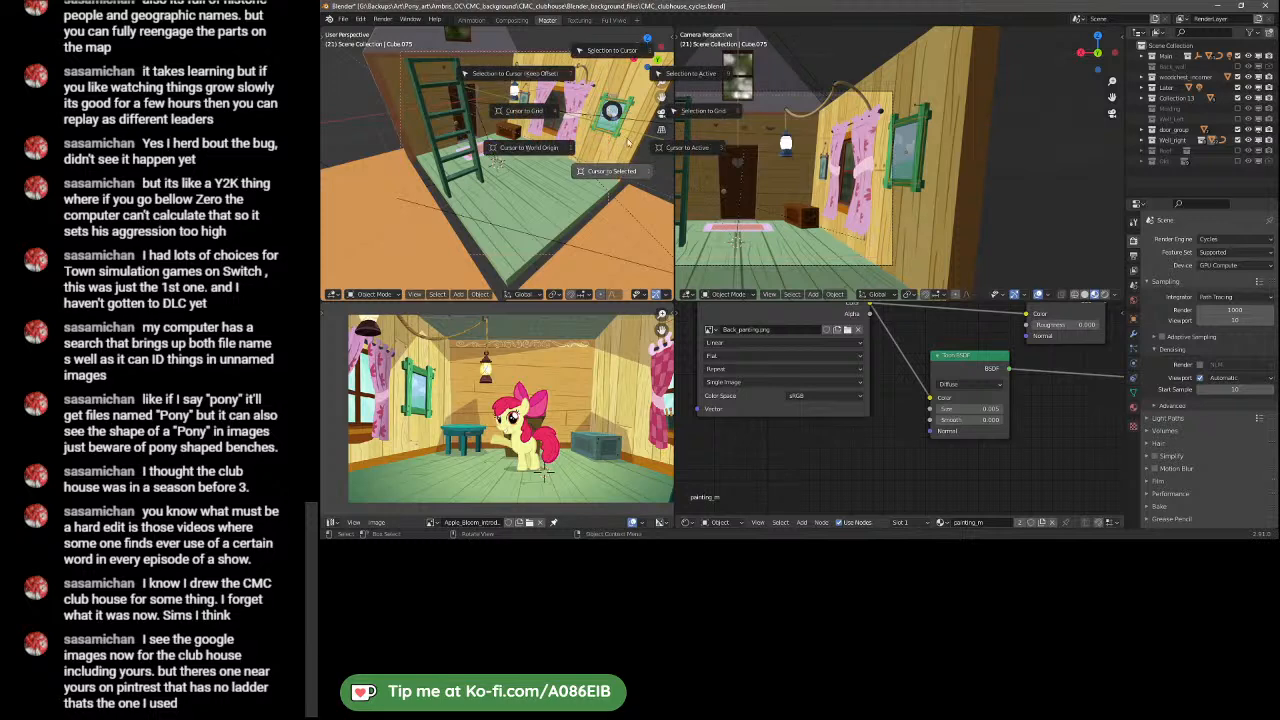
pyautogui.click(414, 294)
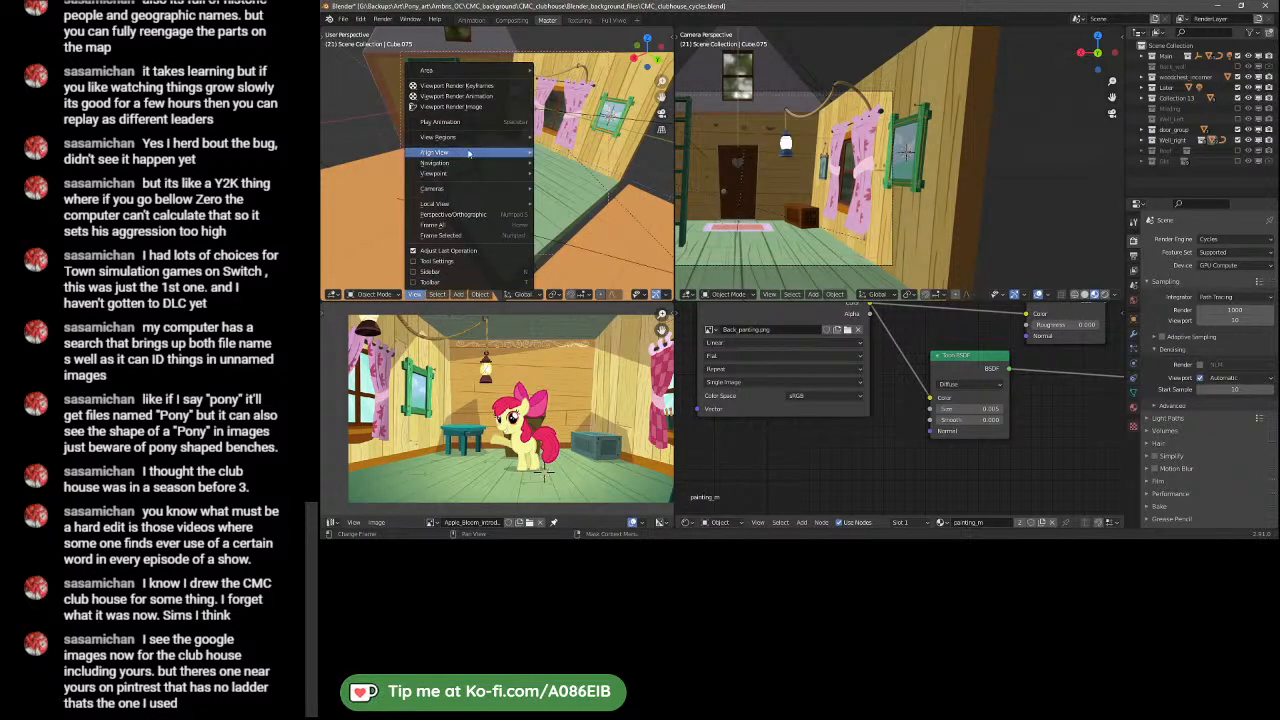
pyautogui.moveTo(470, 152)
pyautogui.moveTo(588, 153)
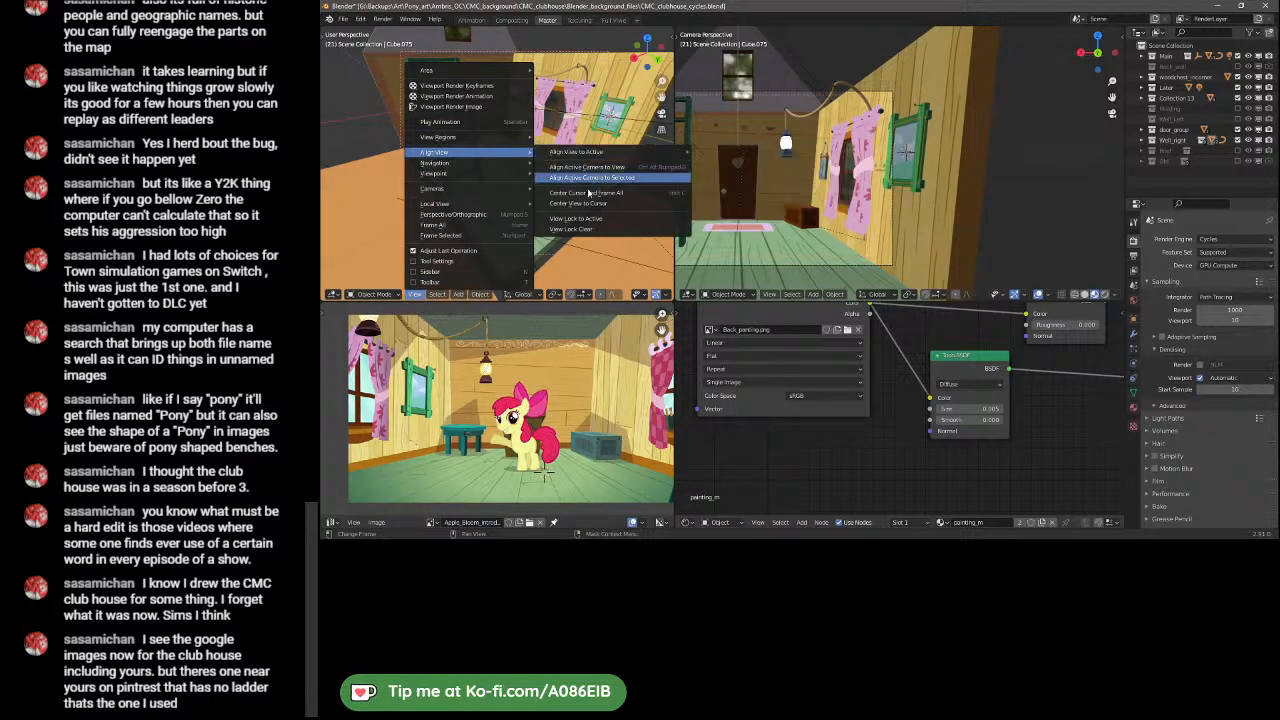
pyautogui.click(585, 203)
pyautogui.scroll(6, 524, 178)
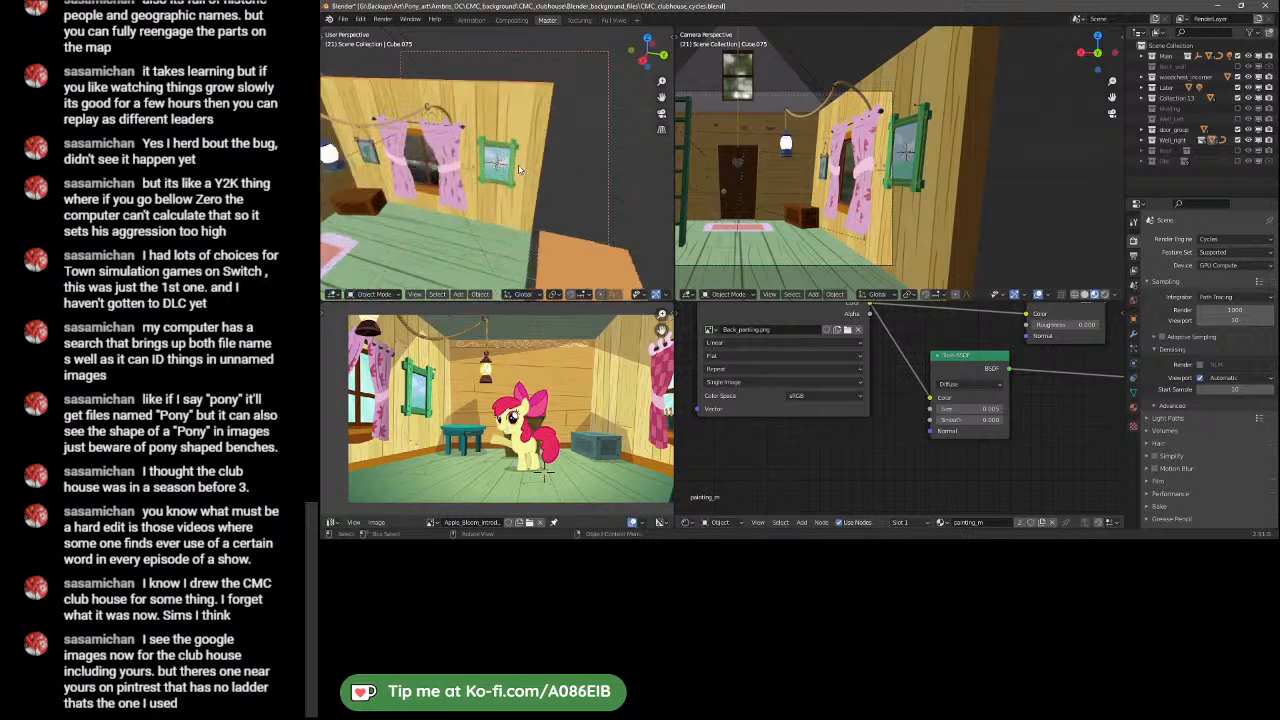
pyautogui.scroll(3, 523, 178)
pyautogui.moveTo(523, 178); pyautogui.dragTo(521, 156, button='middle')
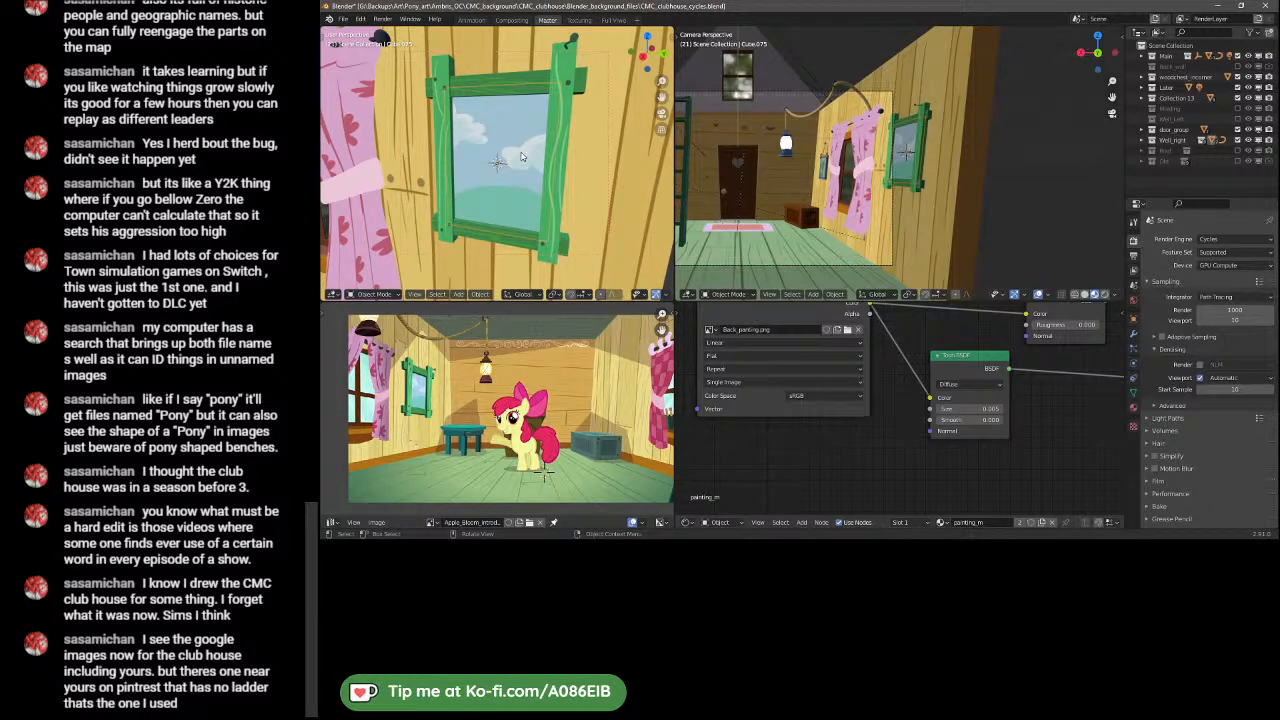
pyautogui.moveTo(514, 177)
pyautogui.mouseDown(button='middle')
pyautogui.moveTo(544, 182)
pyautogui.moveTo(504, 203)
pyautogui.mouseUp(button='middle')
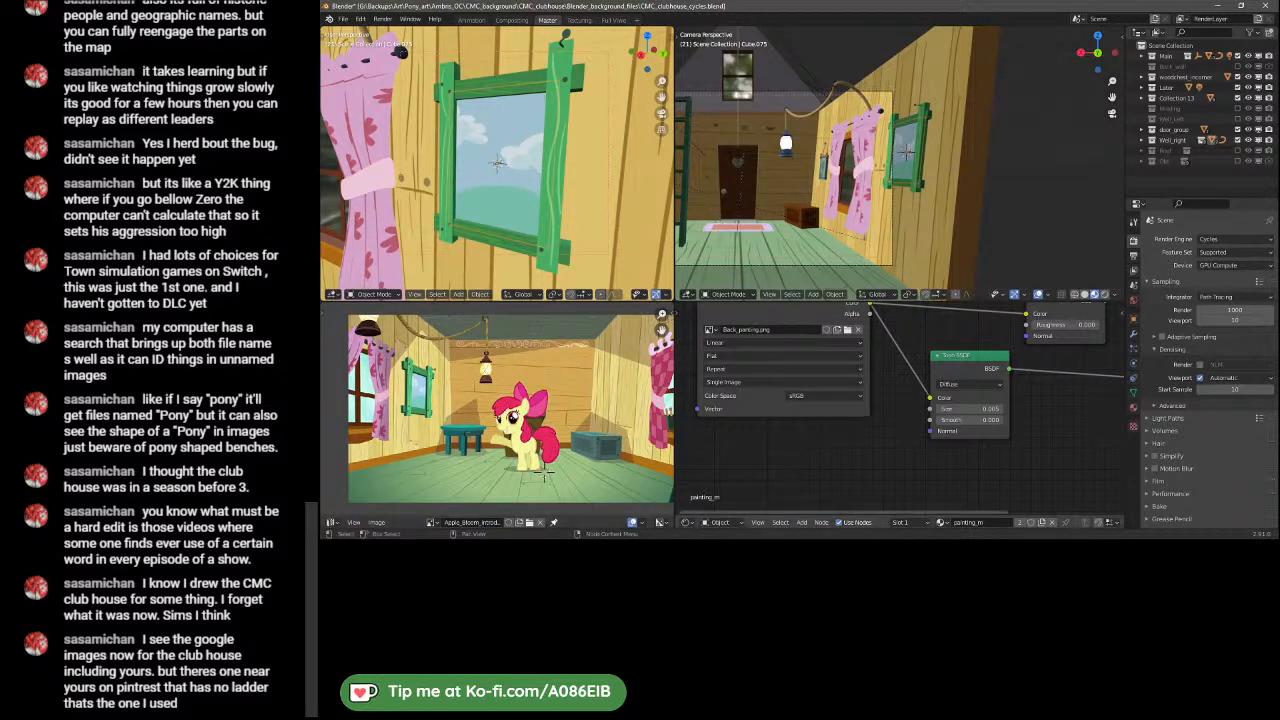
# - Switch to the video player to compare the paused episode frame's wall decorations with the model, and return to Blender
pyautogui.moveTo(934, 539); pyautogui.dragTo(870, 31)
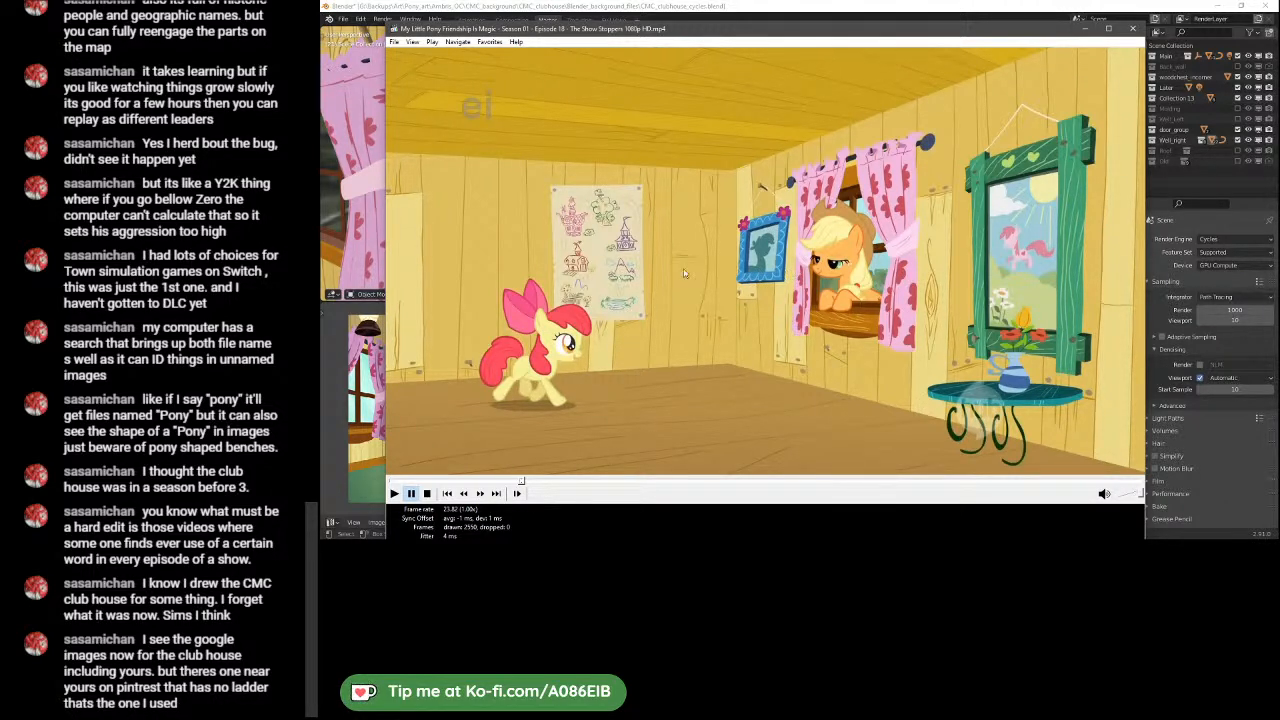
pyautogui.moveTo(625, 30); pyautogui.dragTo(873, 40)
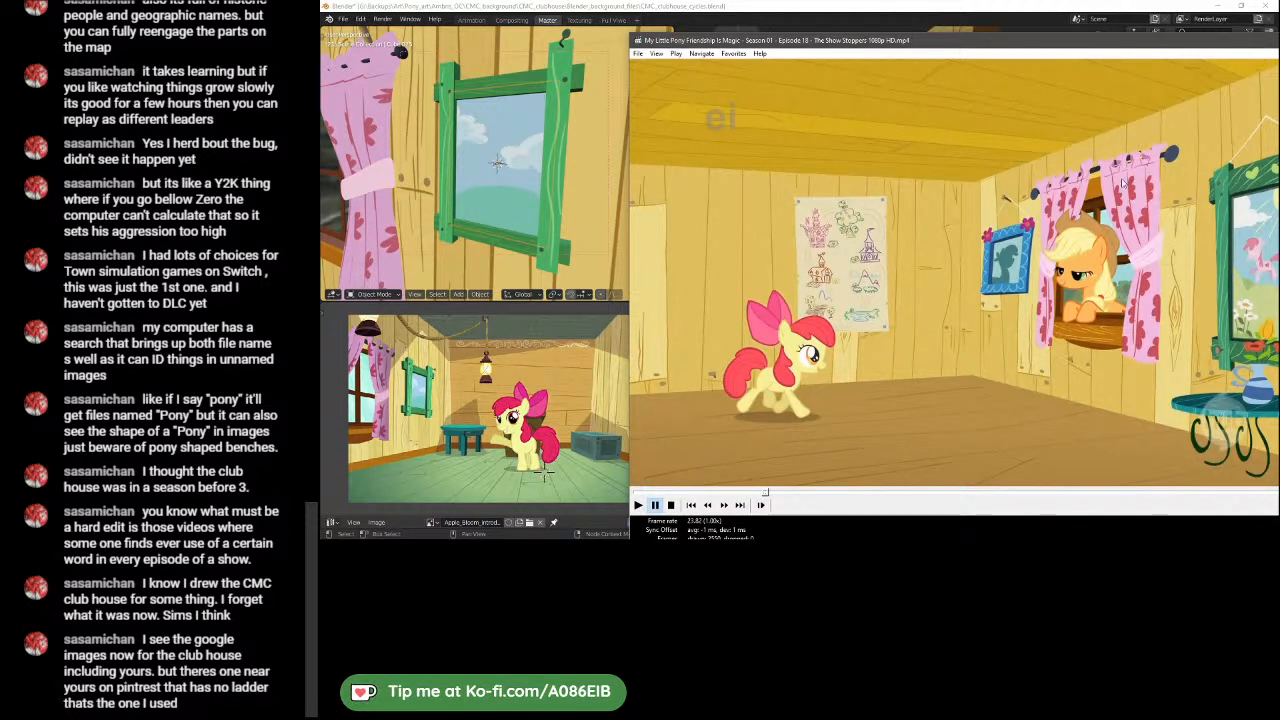
pyautogui.moveTo(1097, 44); pyautogui.dragTo(890, 539)
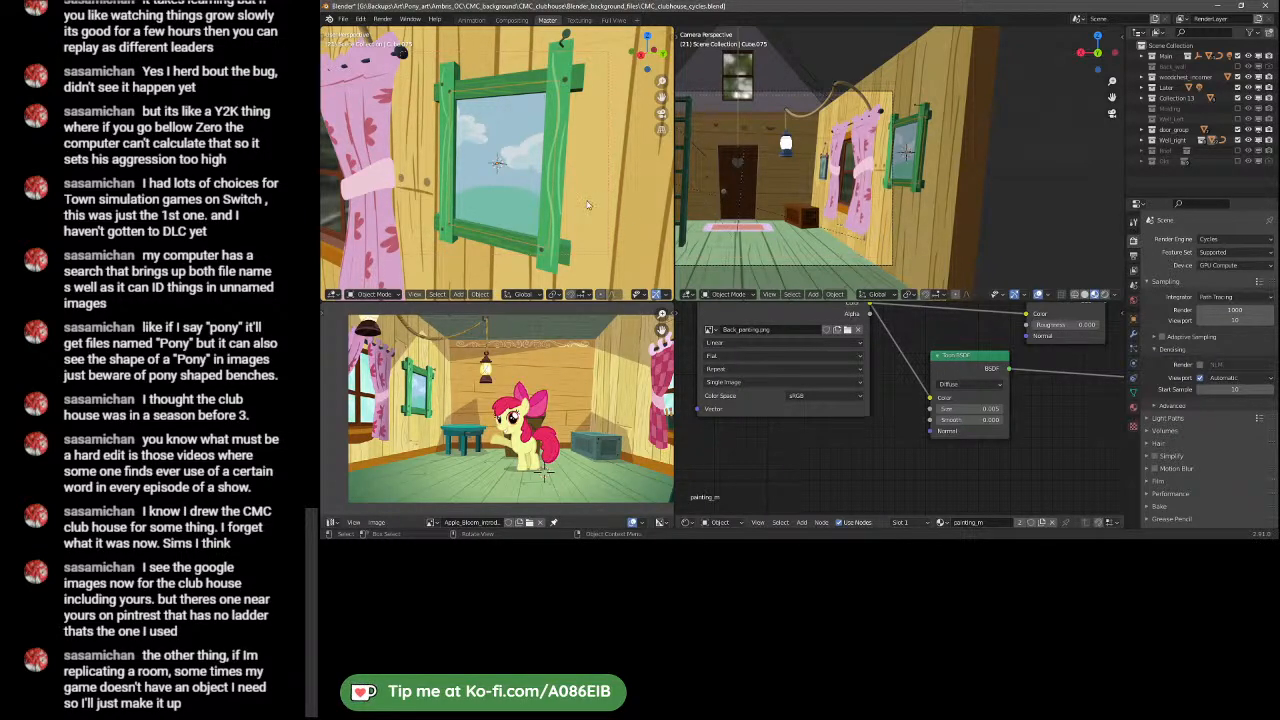
# - Review the whole room with its right wall in the perspective and camera views against the clubhouse reference image
pyautogui.moveTo(480, 226); pyautogui.dragTo(380, 208, button='middle')
pyautogui.scroll(-3, 380, 208)
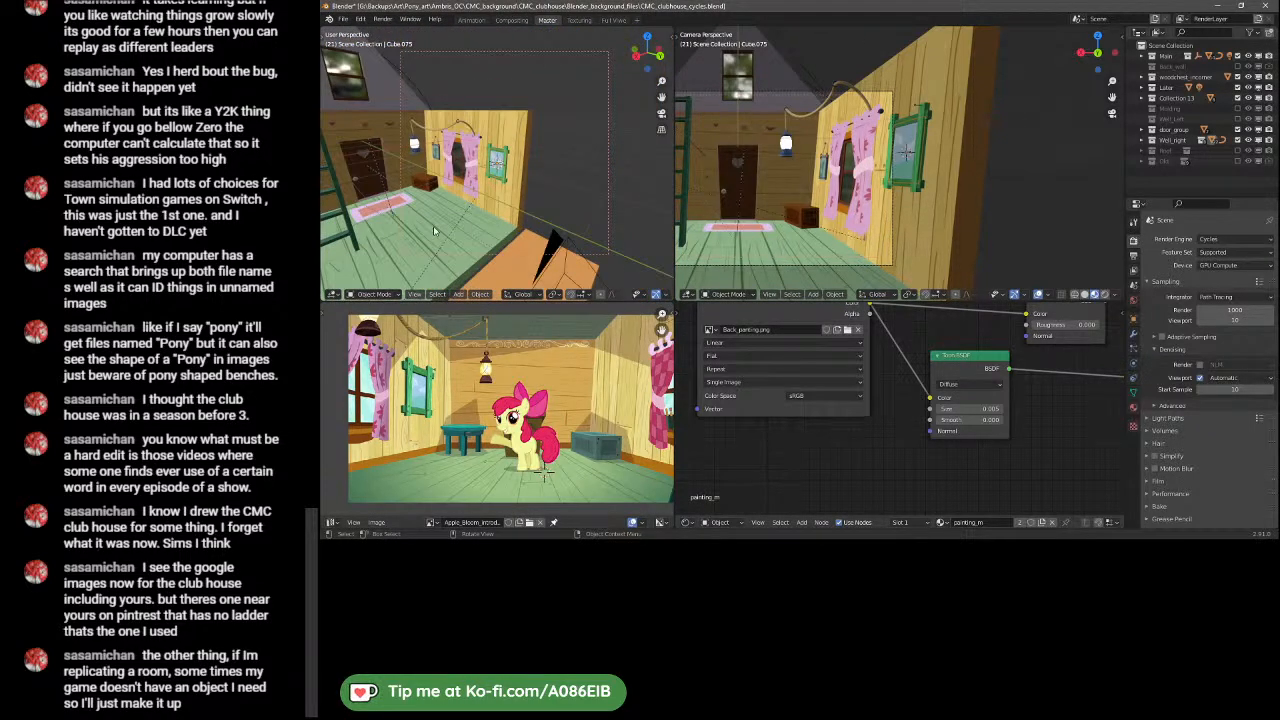
pyautogui.moveTo(475, 228); pyautogui.dragTo(505, 206, button='middle')
pyautogui.moveTo(505, 206); pyautogui.dragTo(545, 195, button='middle')
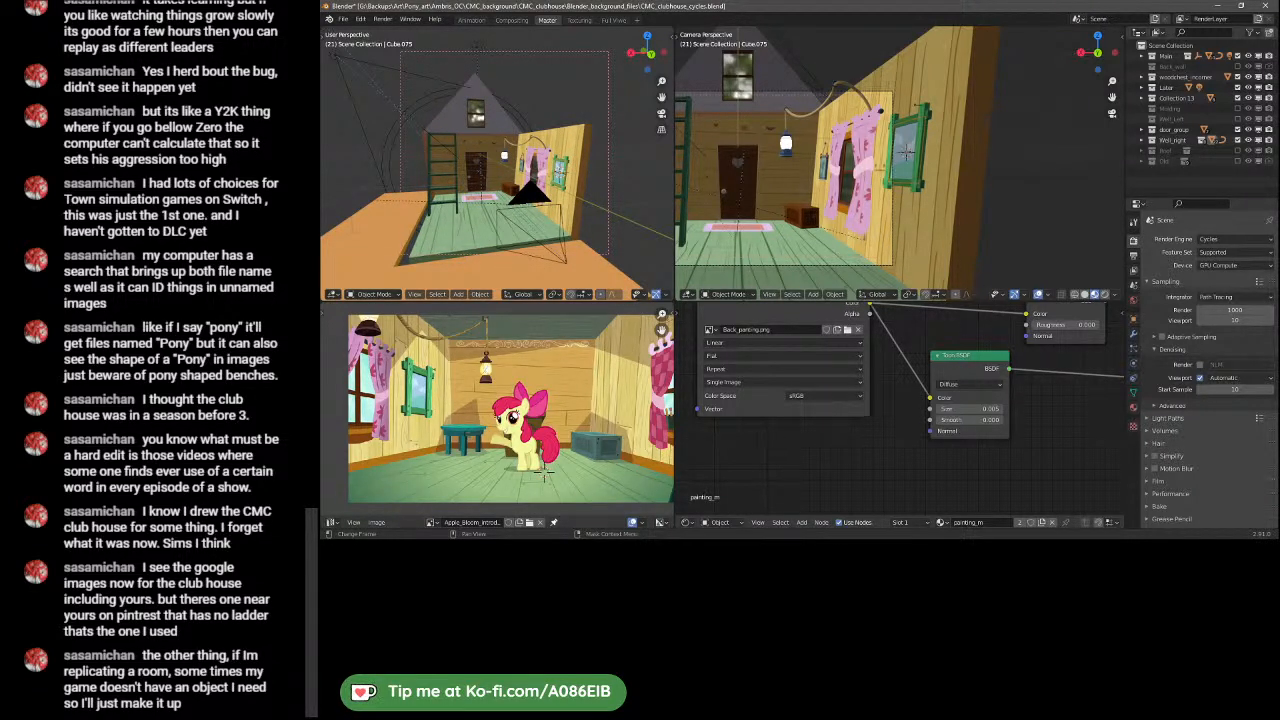
pyautogui.click(431, 522)
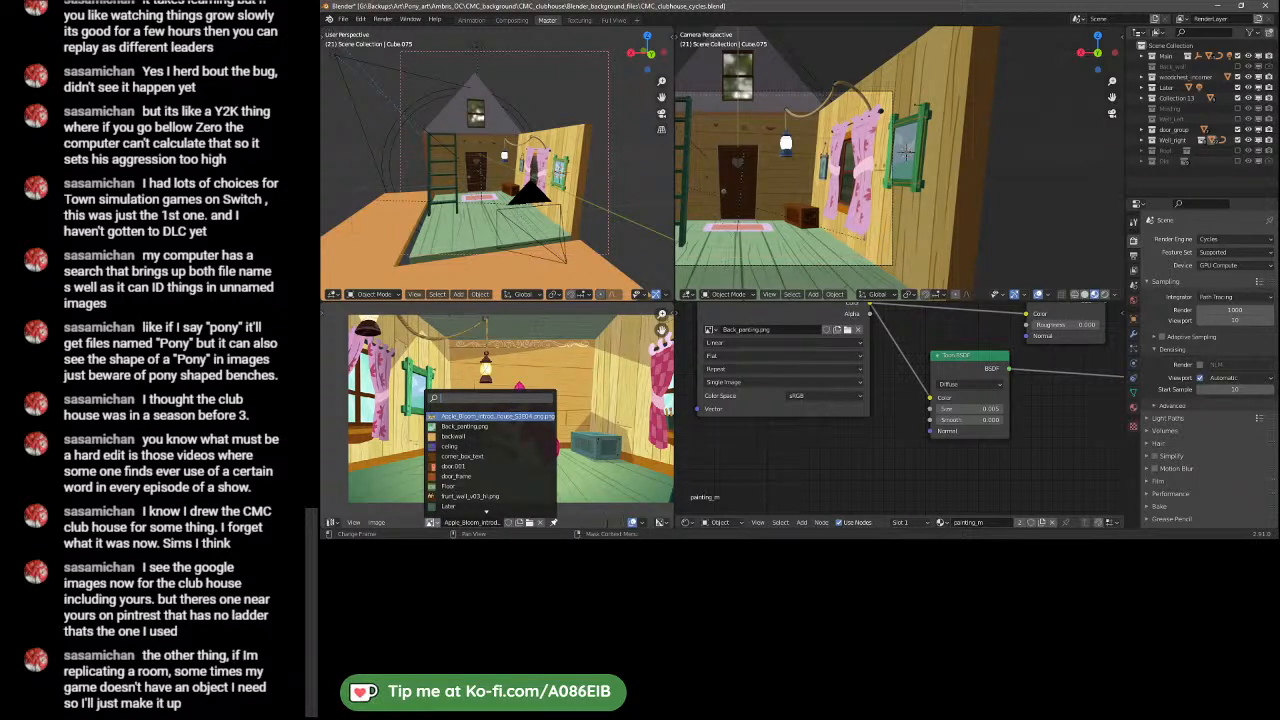
pyautogui.click(492, 416)
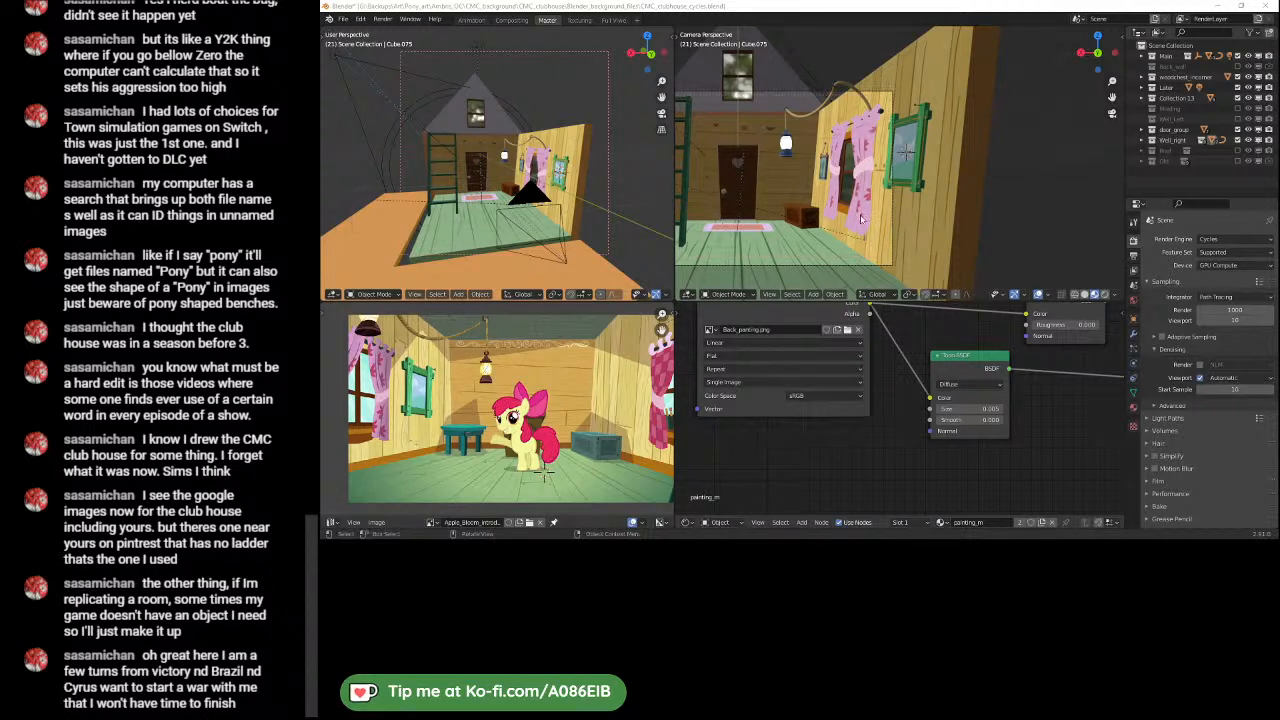
pyautogui.press('KP_0')
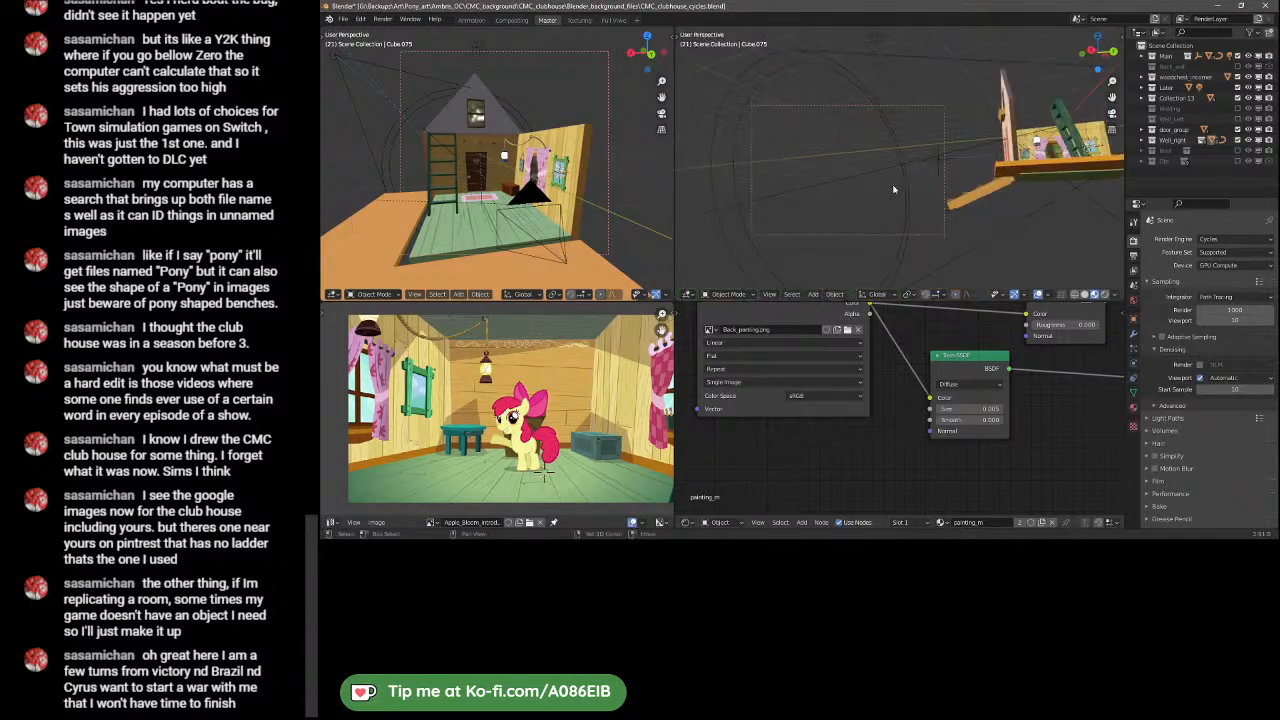
pyautogui.press('KP_0')
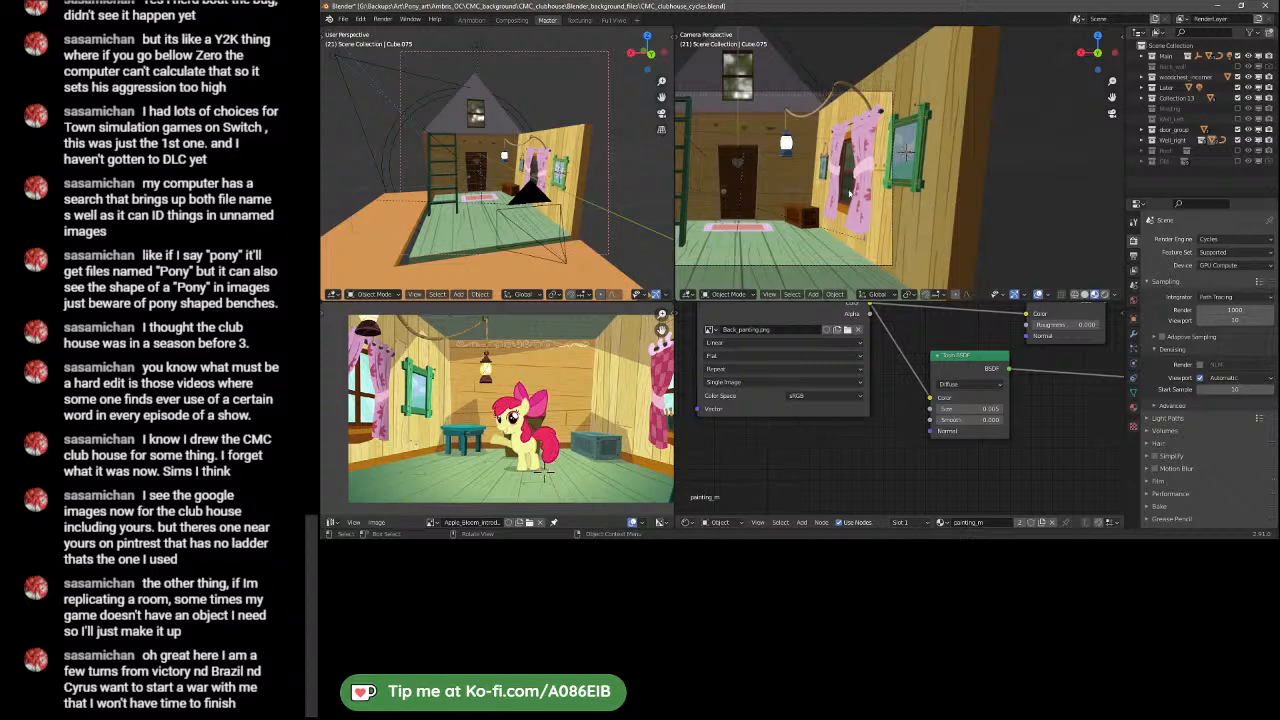
pyautogui.scroll(-2, 950, 178)
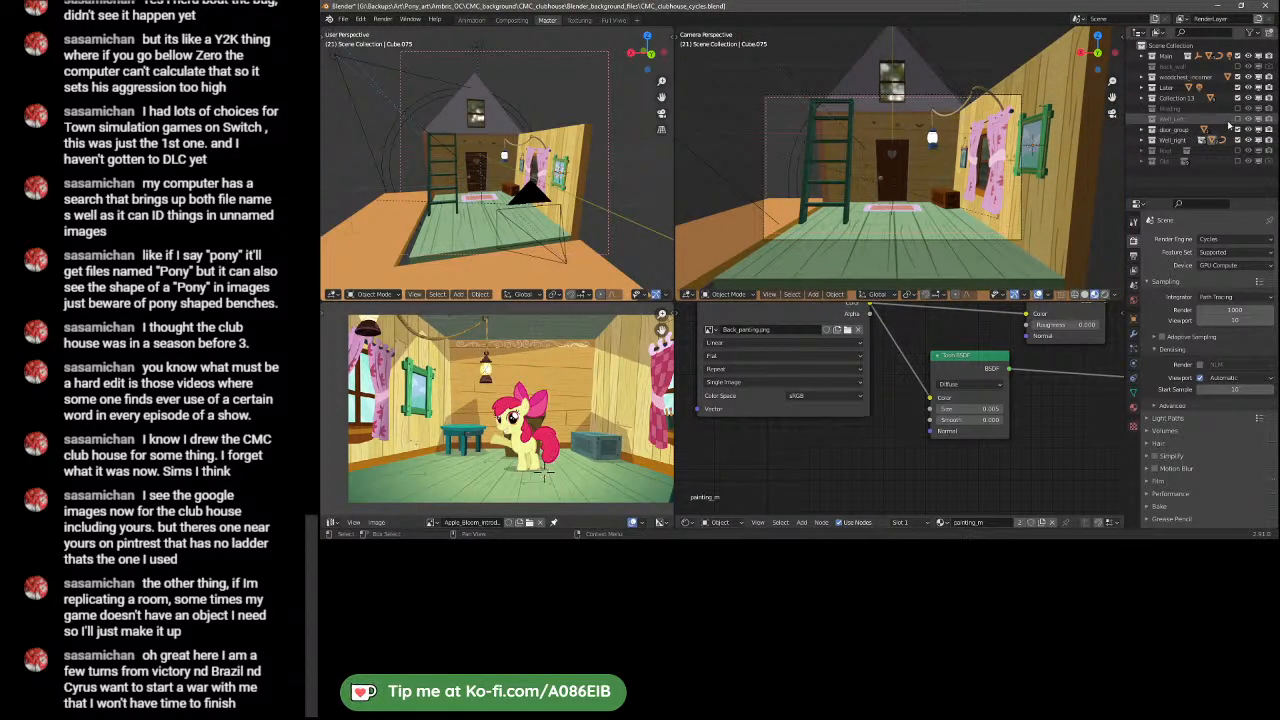
# - Enable the Wall_Left, Molding and Roof collections in the scene and save the file
pyautogui.click(1237, 120)
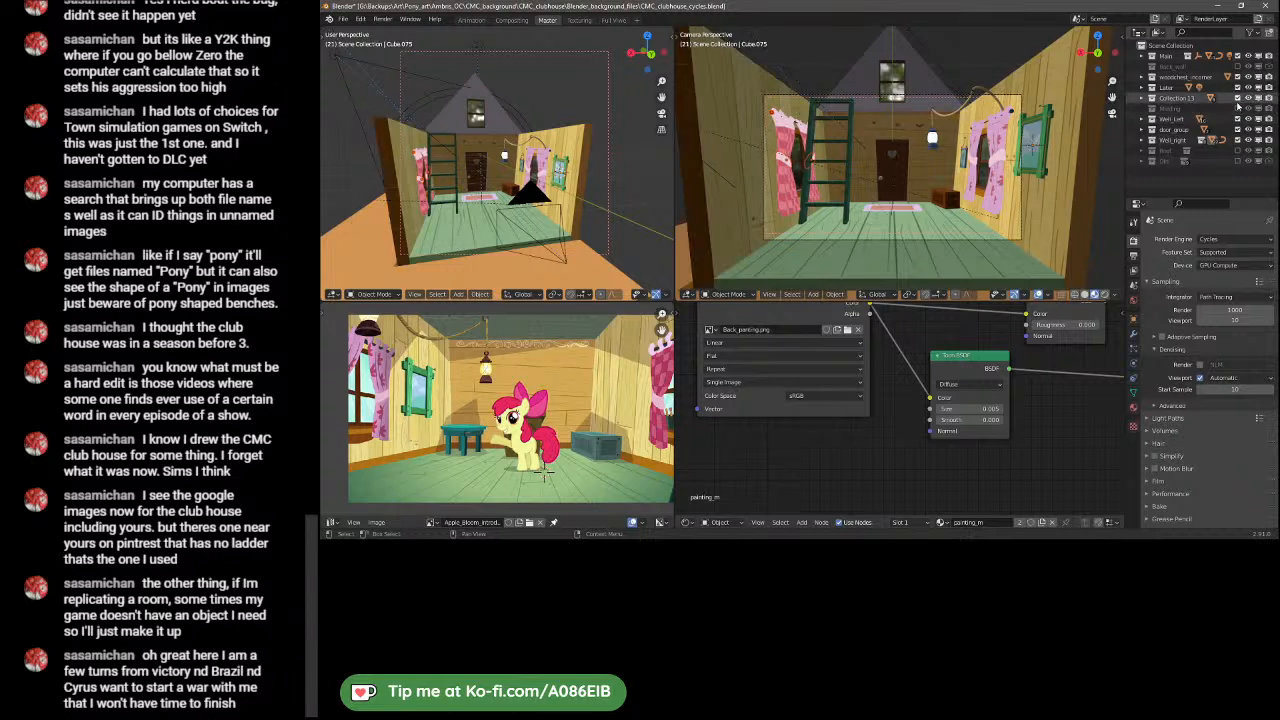
pyautogui.click(1237, 108)
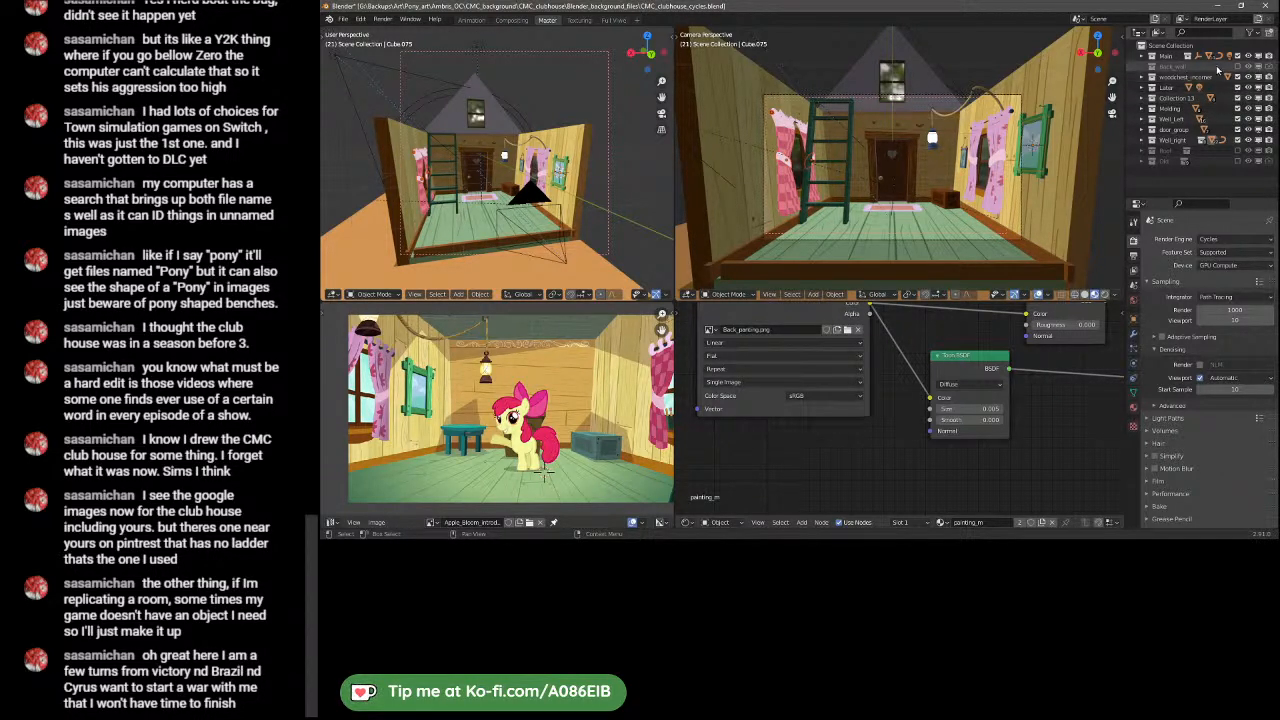
pyautogui.click(1237, 150)
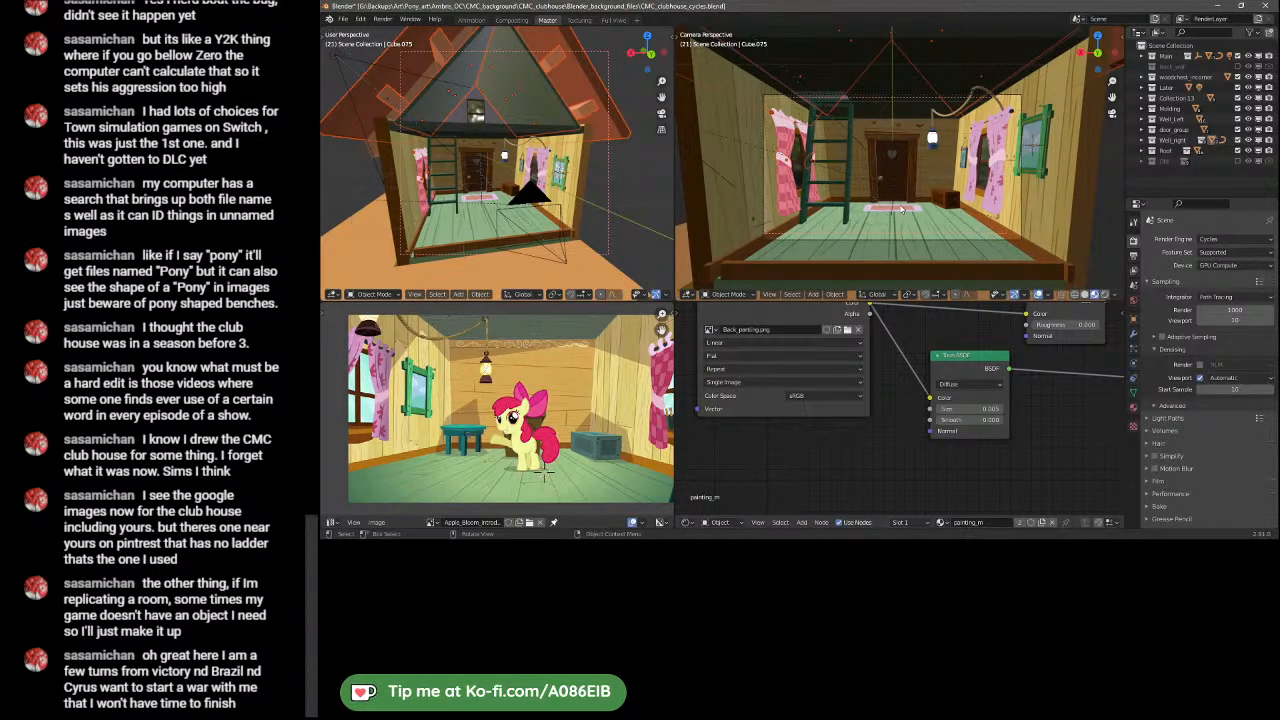
pyautogui.hotkey('ctrl', 's')
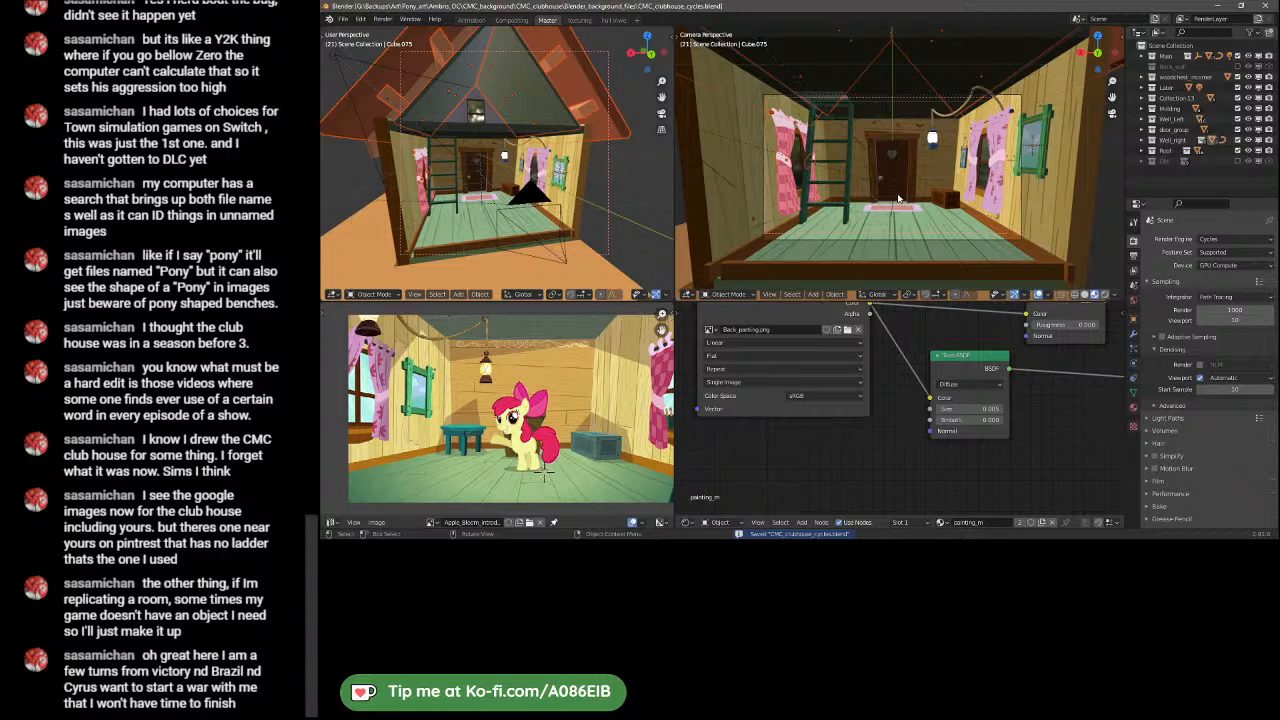
# - Try rendered shading in the camera view, restore its Material Preview shading, and try rendered shading in the perspective view
pyautogui.press('z')
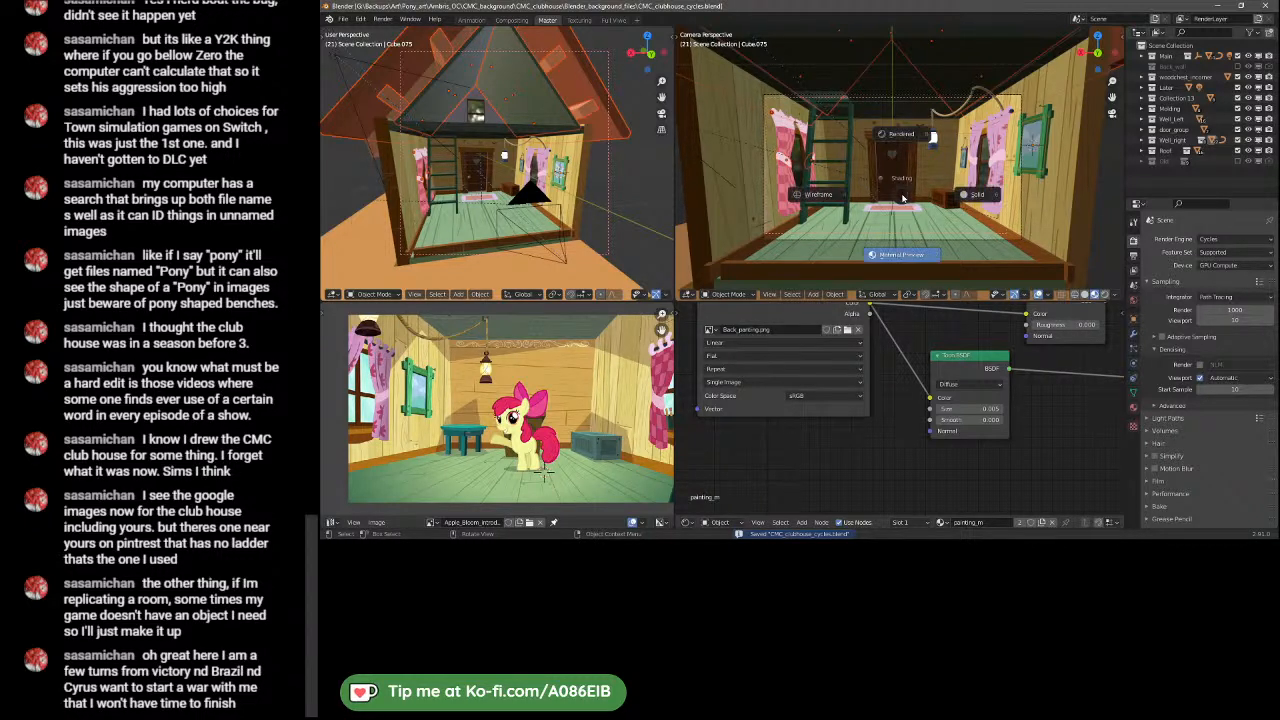
pyautogui.click(896, 141)
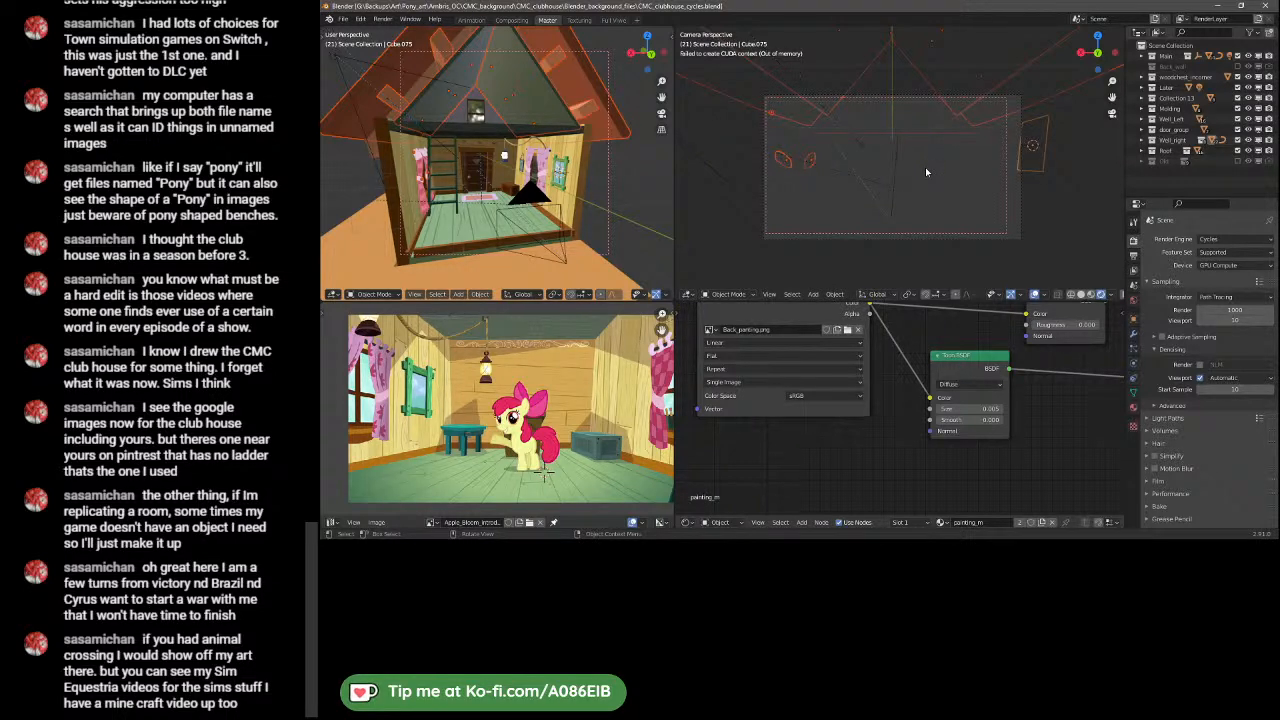
pyautogui.press('z')
pyautogui.click(923, 224)
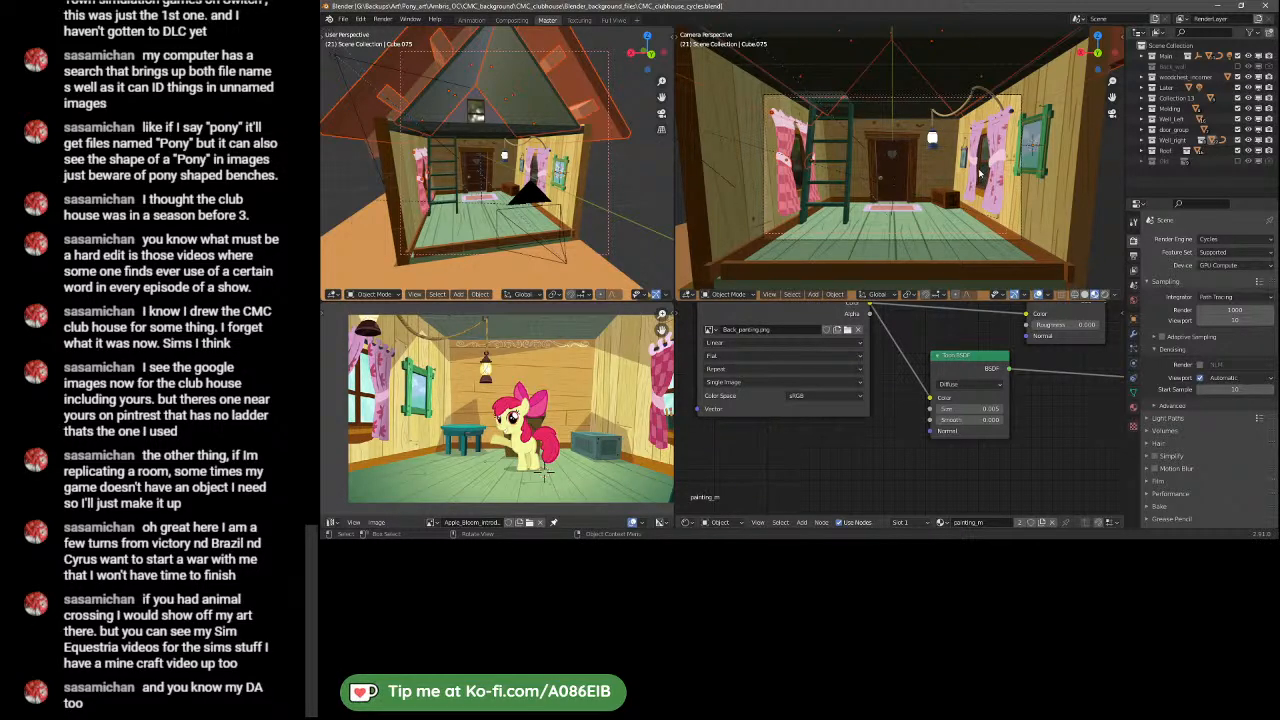
pyautogui.moveTo(540, 190); pyautogui.dragTo(585, 185, button='middle')
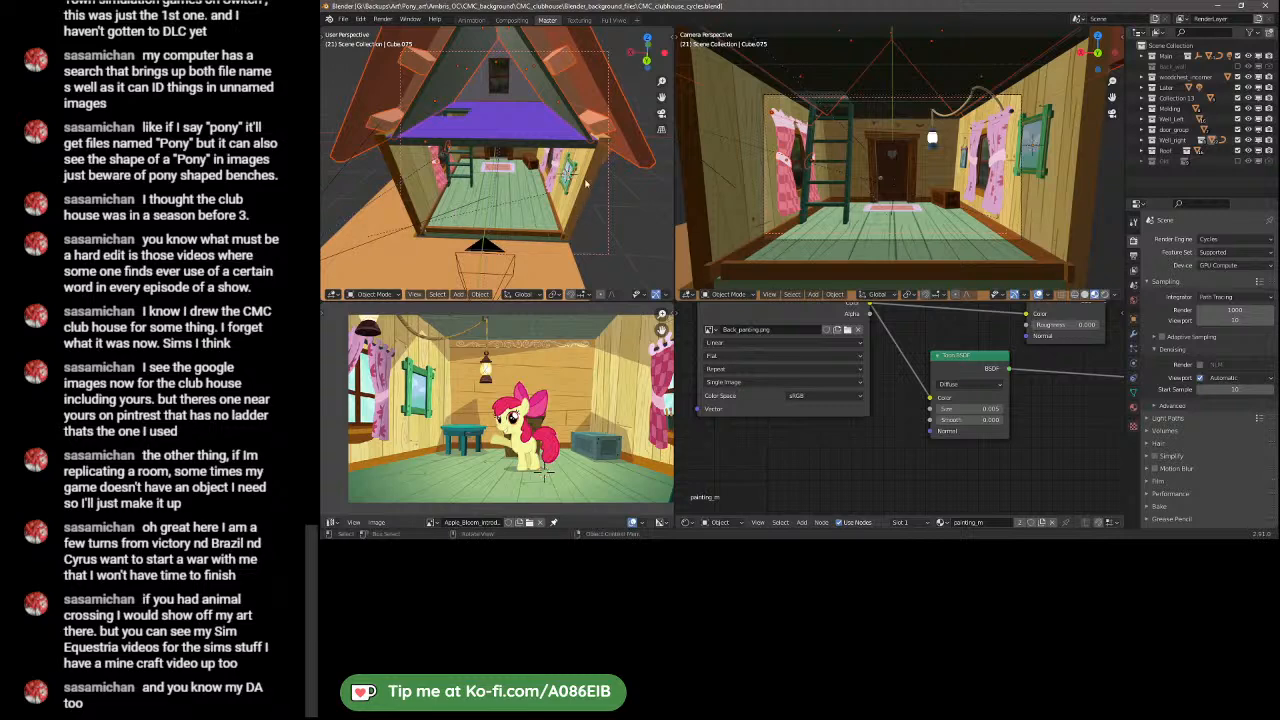
pyautogui.press('z')
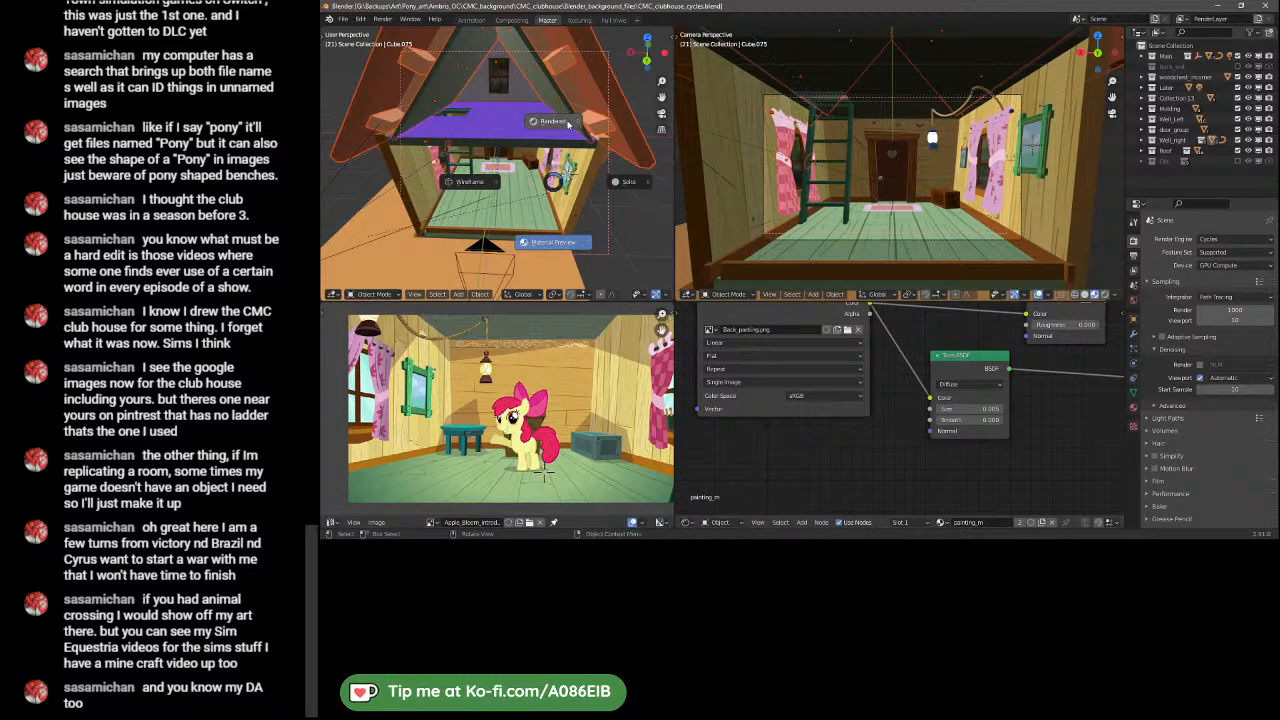
pyautogui.click(567, 125)
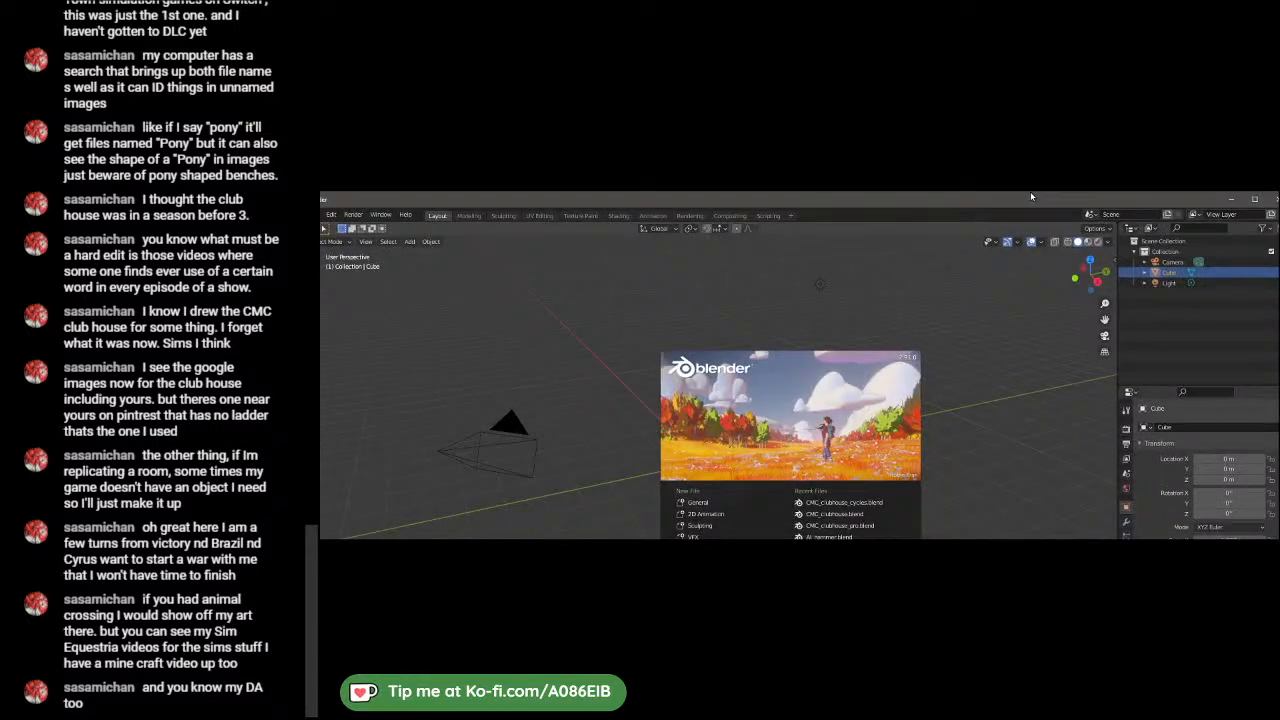
# - Reopen the recent file CMC_clubhouse_cycles.blend in the newly started Blender window
pyautogui.moveTo(1030, 191); pyautogui.dragTo(966, 1)
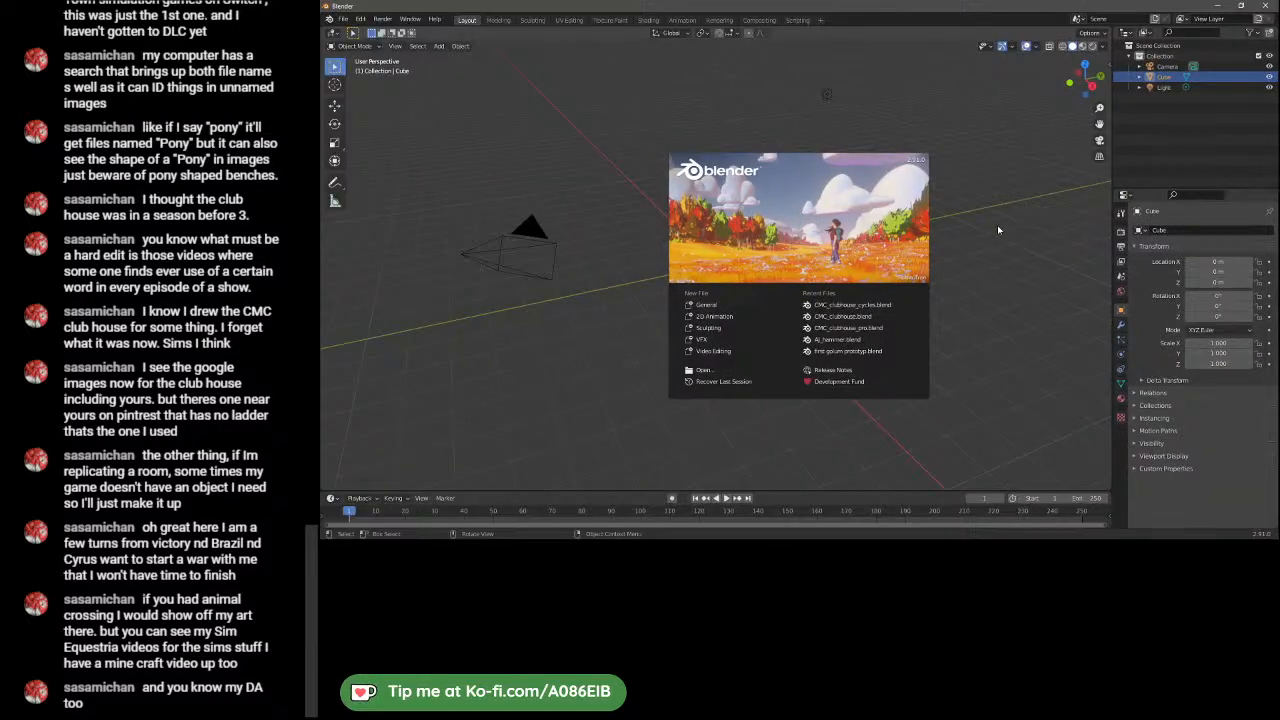
pyautogui.click(886, 305)
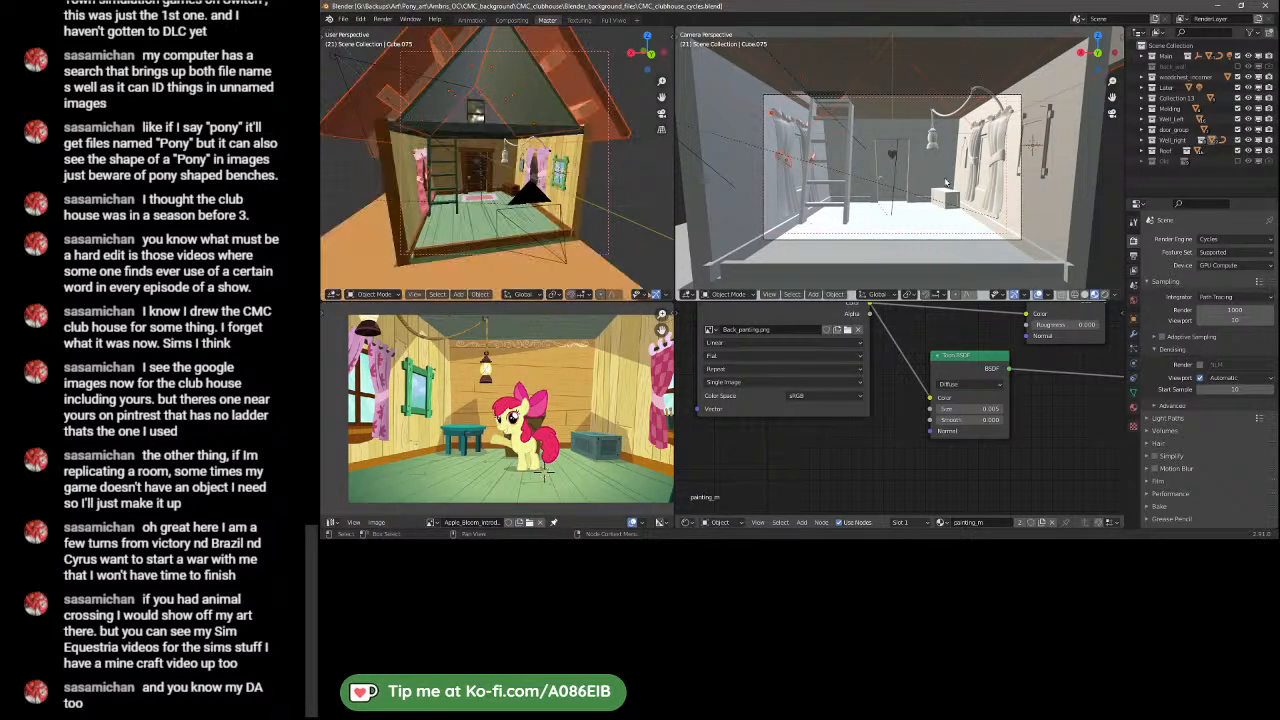
# - Preview the camera view in rendered shading with the Cycles device set to CPU, and switch the device back to GPU Compute
pyautogui.click(1222, 265)
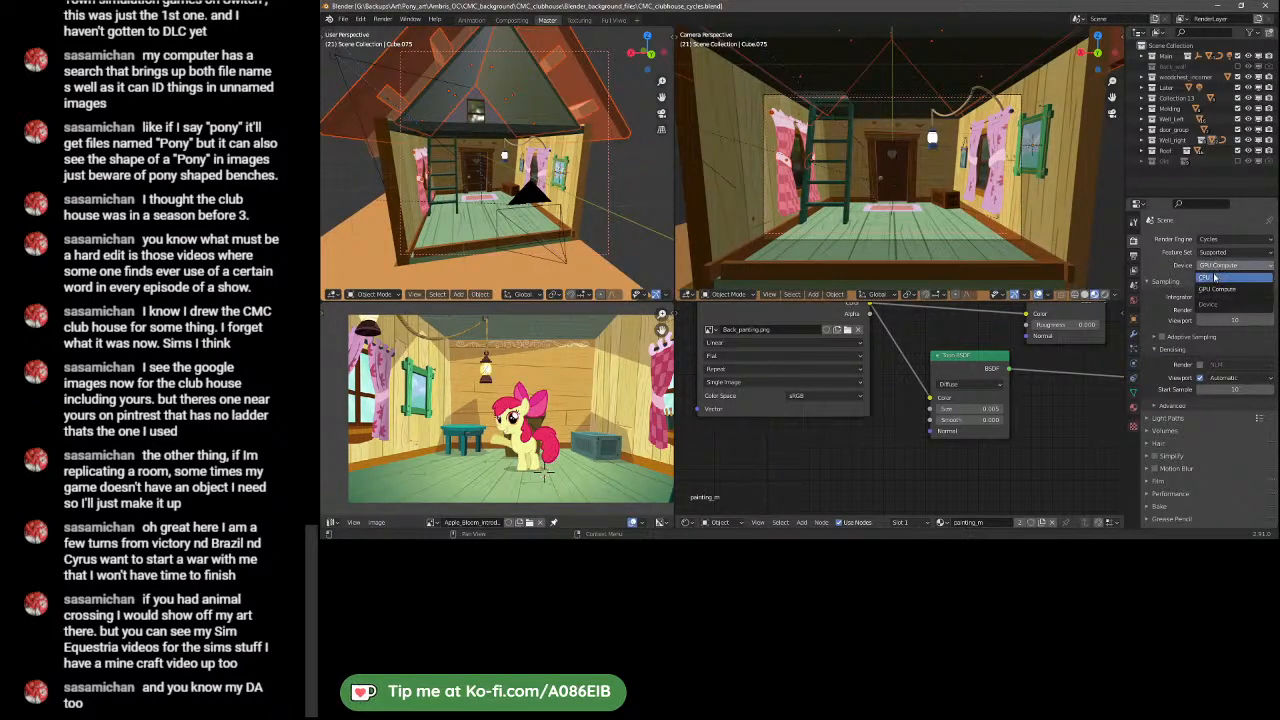
pyautogui.click(1213, 277)
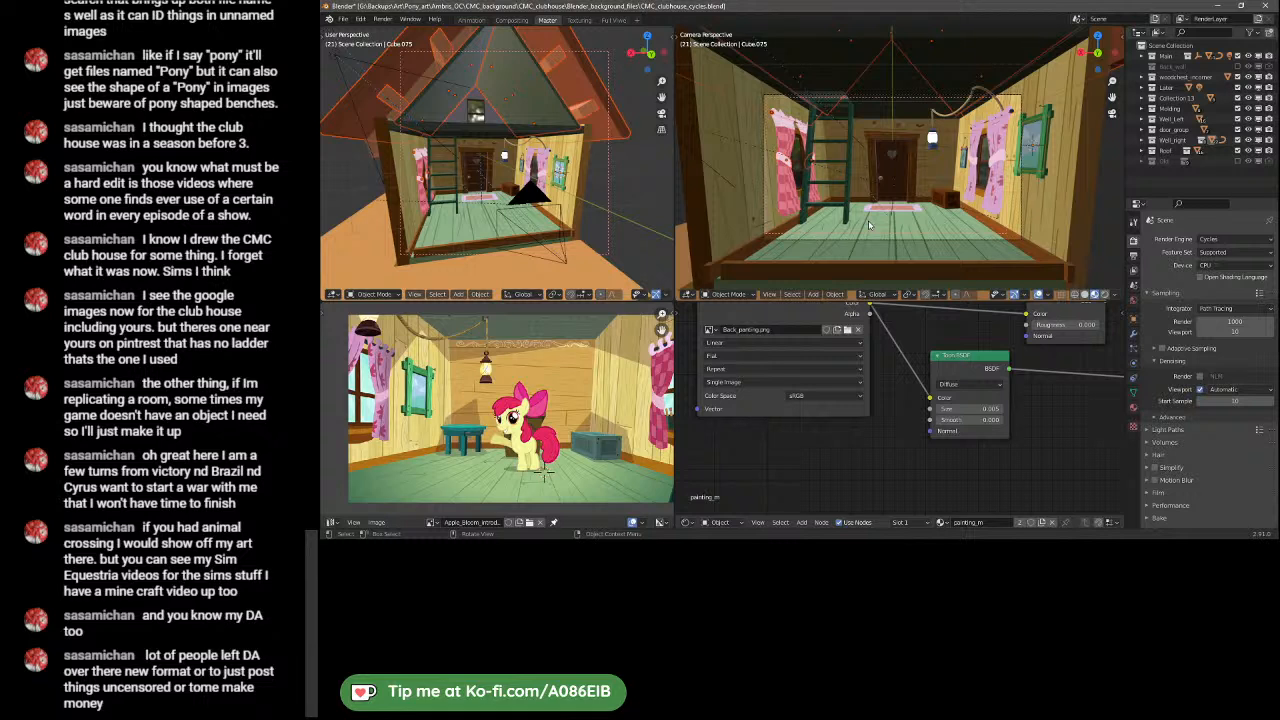
pyautogui.press('z')
pyautogui.click(877, 169)
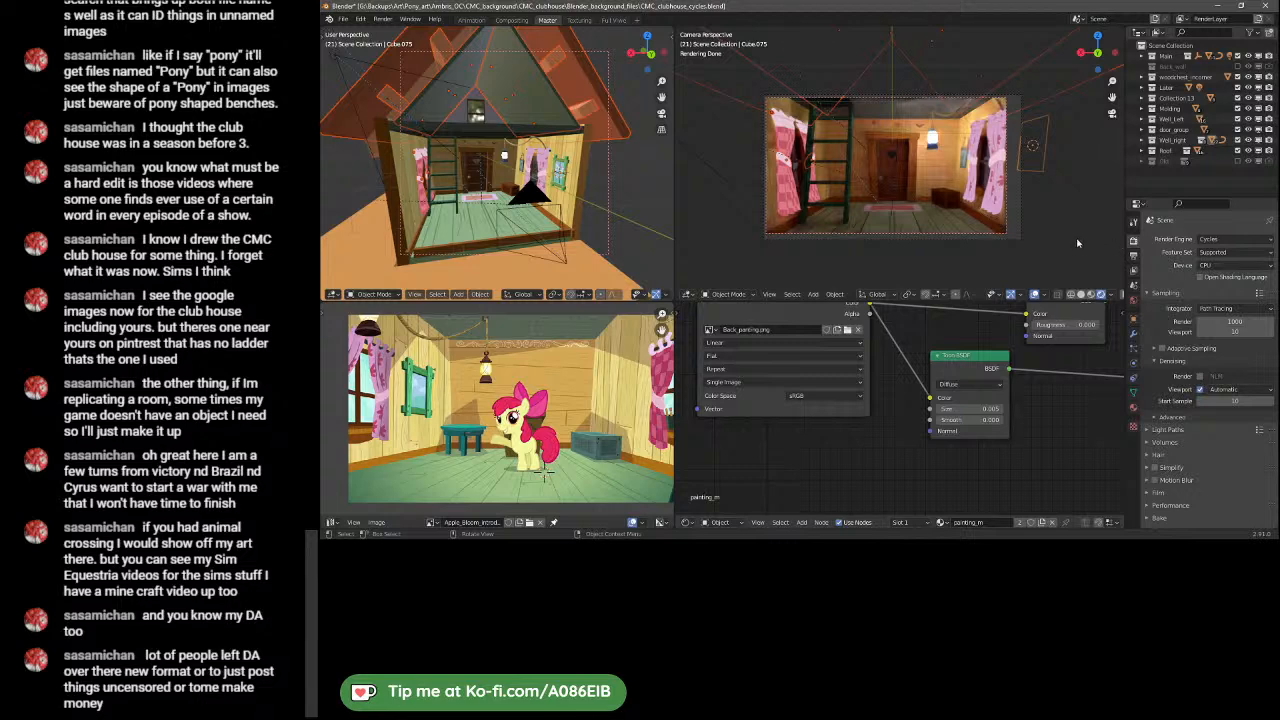
pyautogui.click(1205, 266)
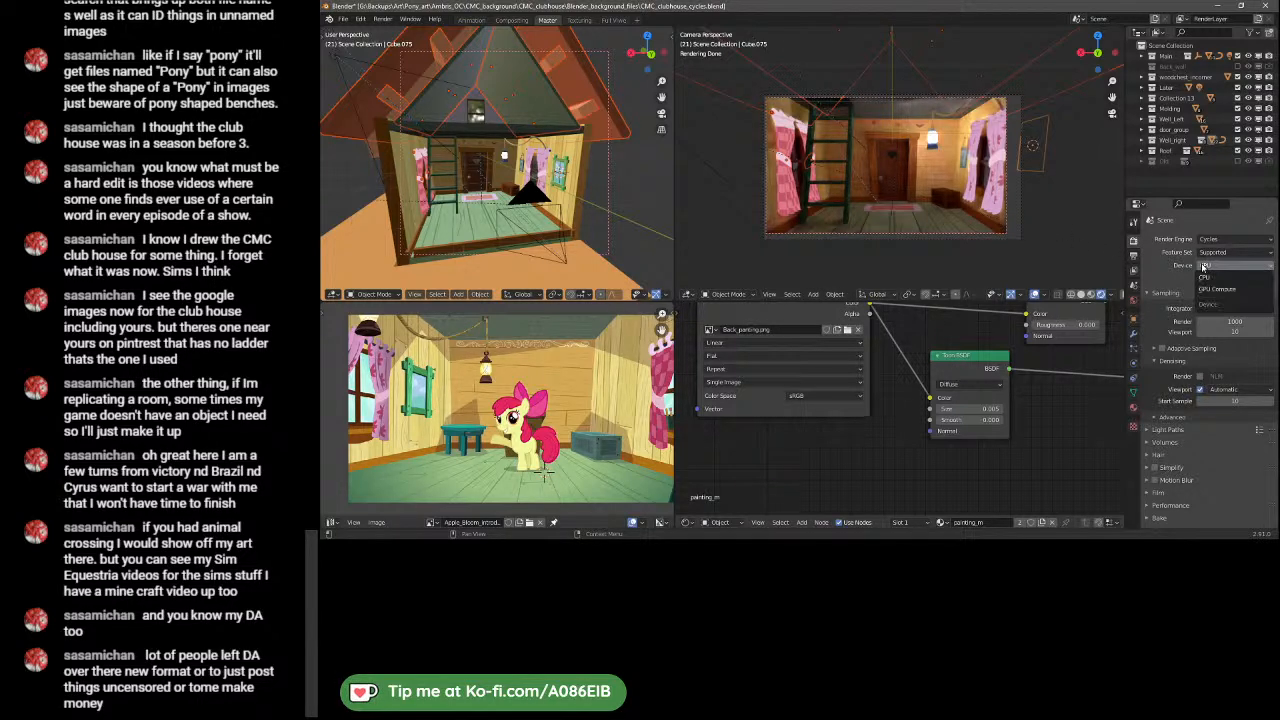
pyautogui.click(1206, 289)
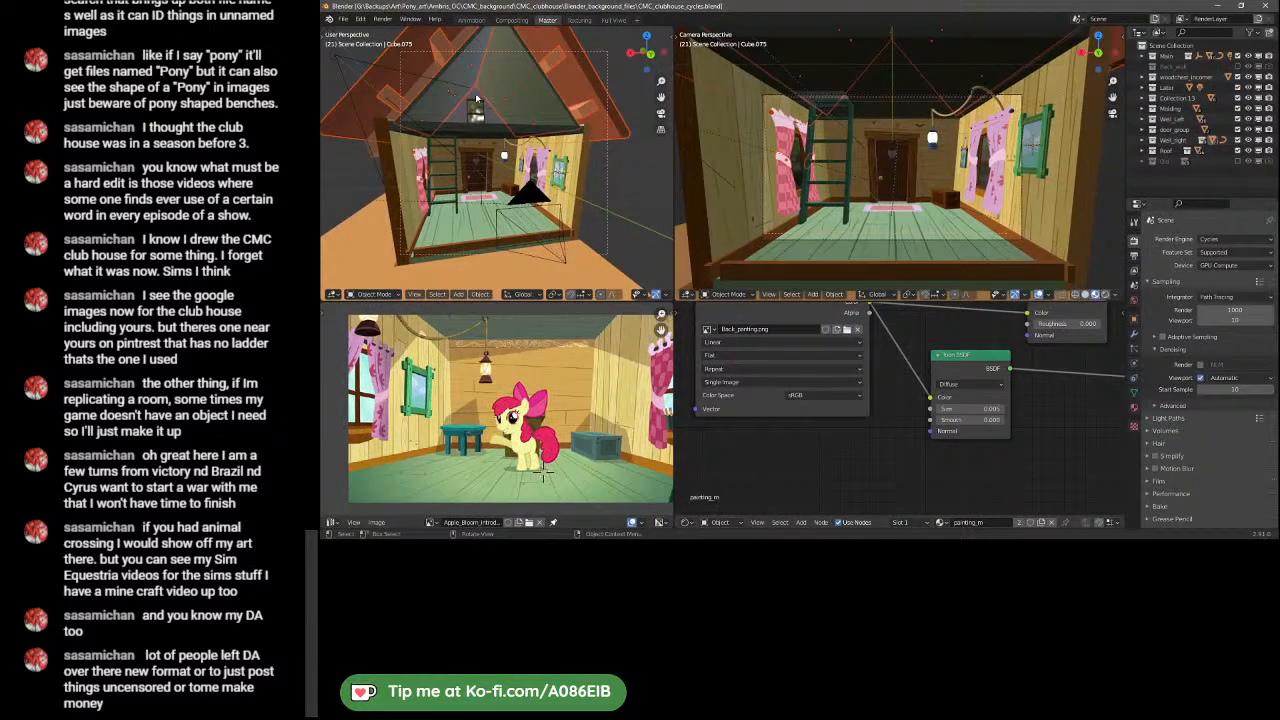
# - Switch the Cycles device to CPU and back to GPU Compute, and try rendered shading in the camera view again
pyautogui.click(343, 19)
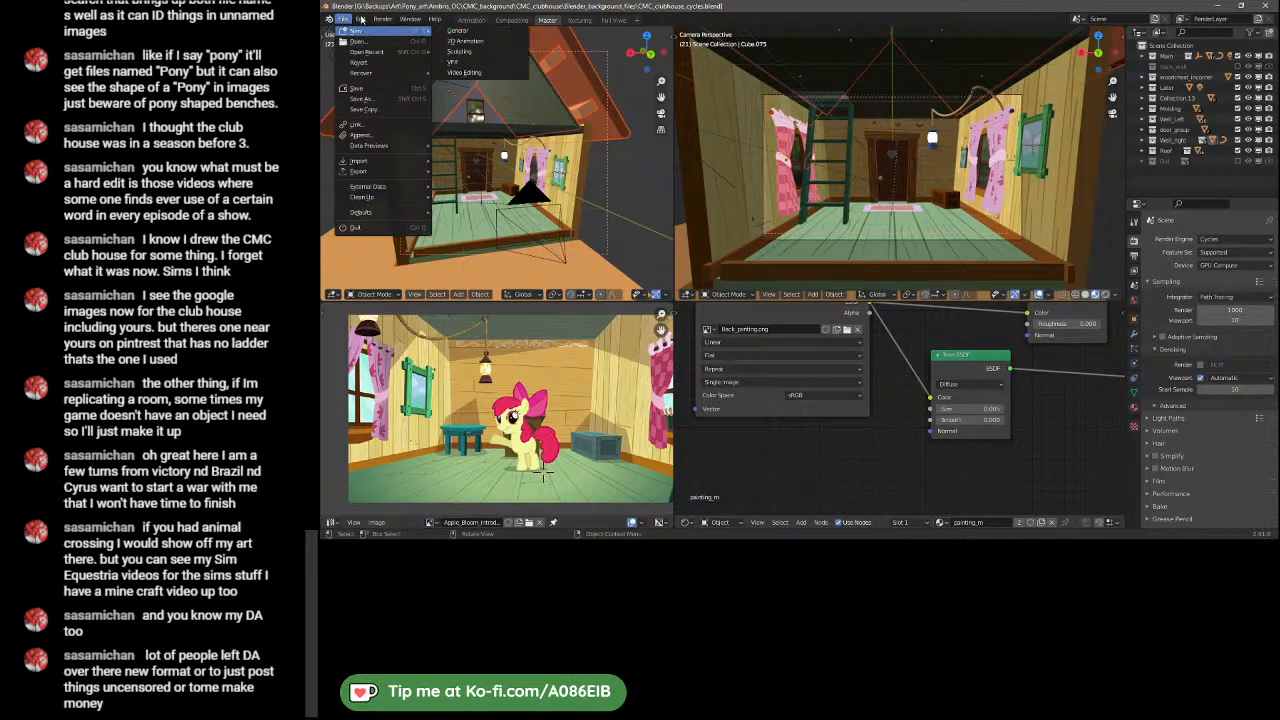
pyautogui.moveTo(362, 20)
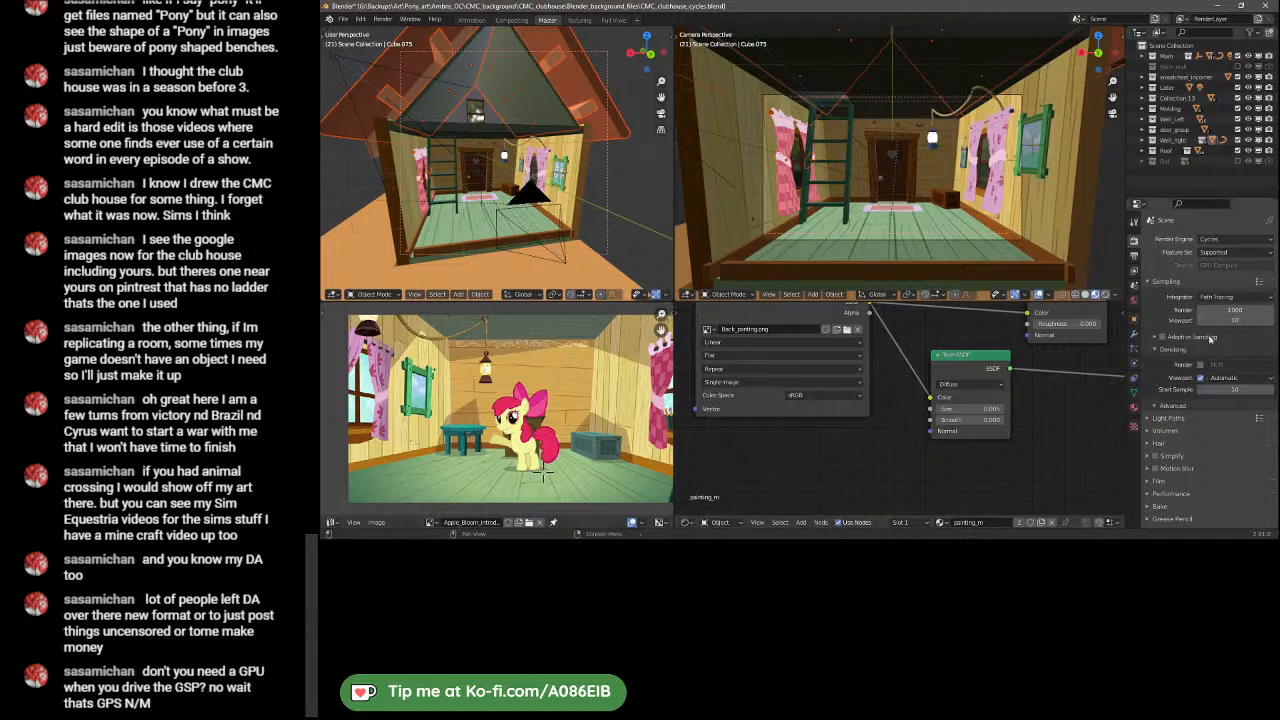
pyautogui.click(1215, 266)
pyautogui.click(1212, 277)
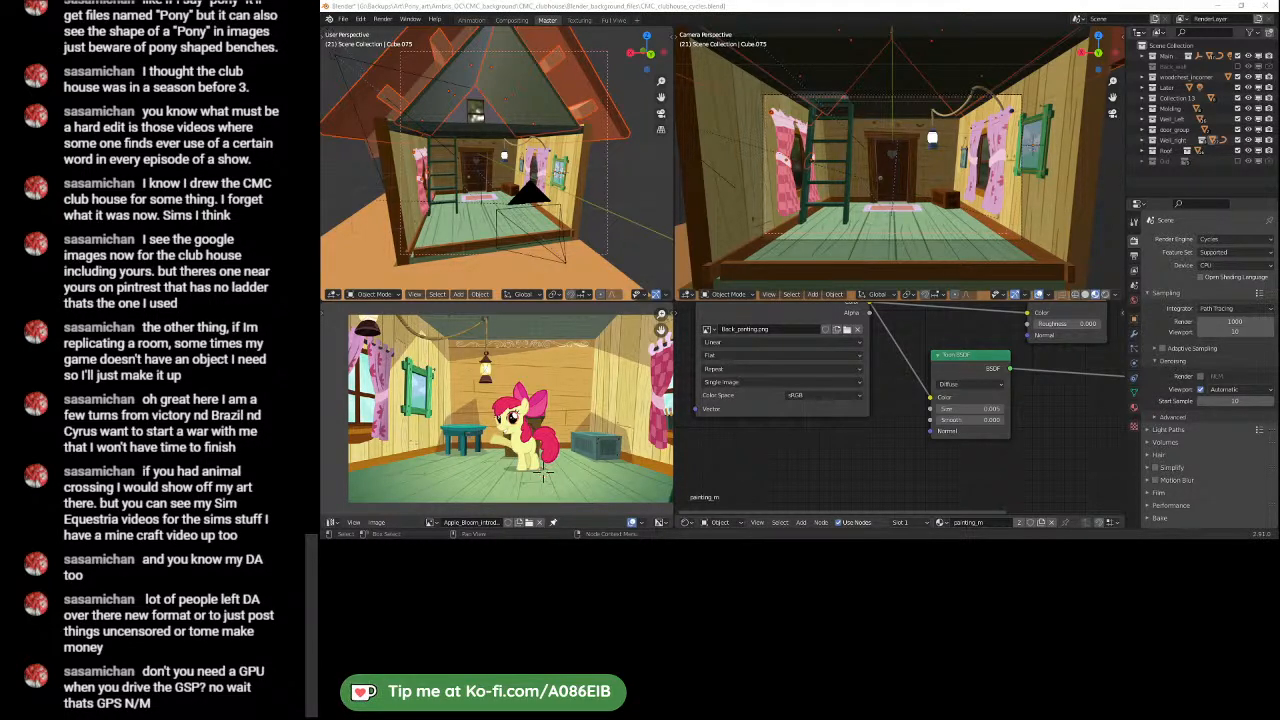
pyautogui.click(1232, 265)
pyautogui.click(1220, 288)
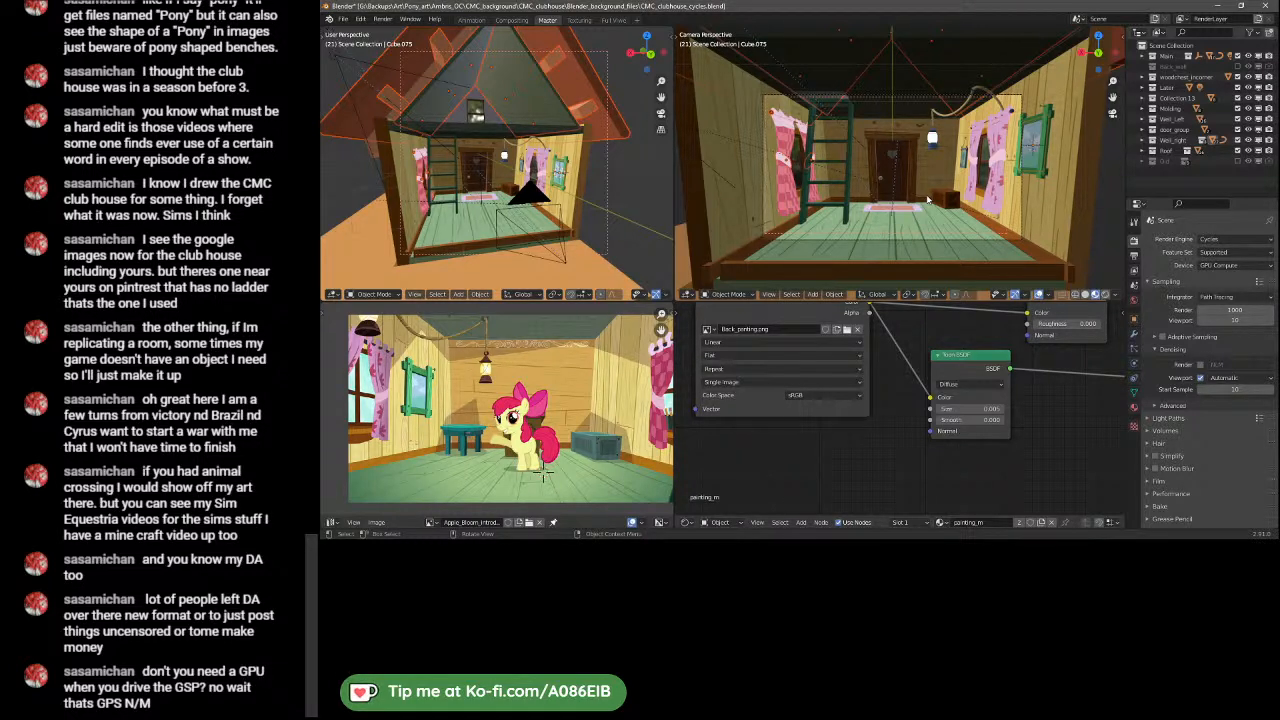
pyautogui.press('z')
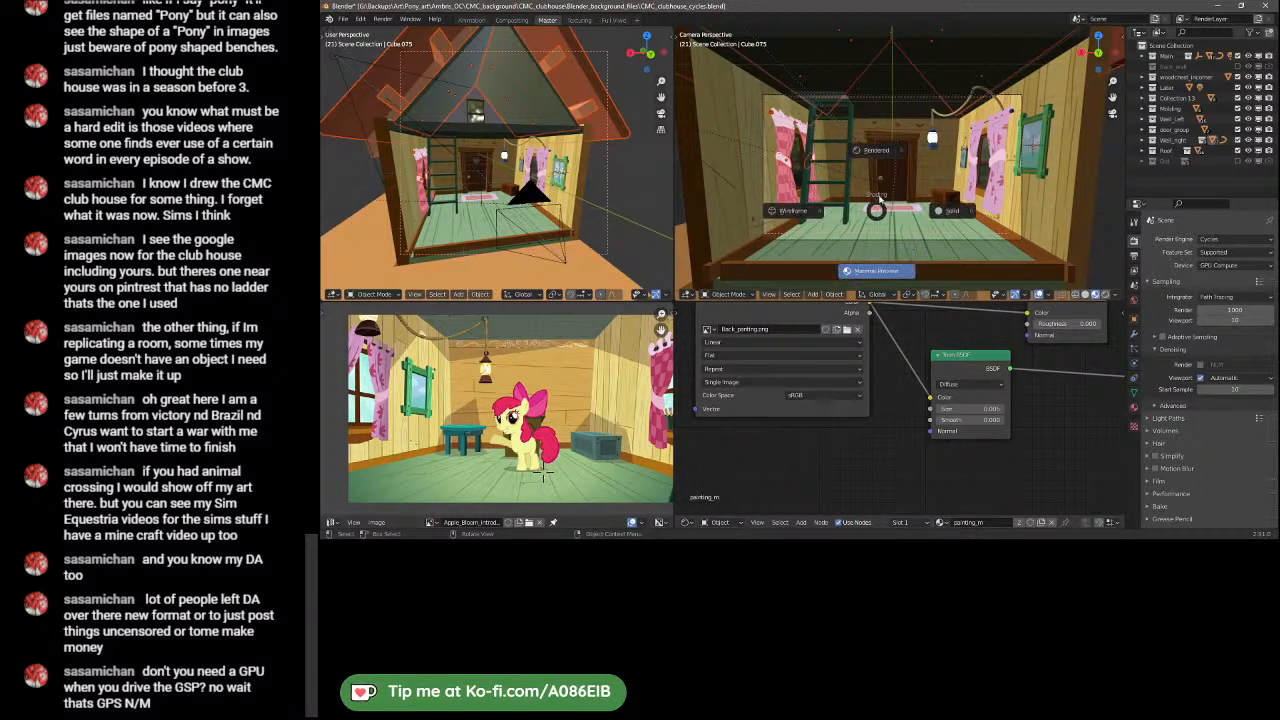
pyautogui.click(875, 160)
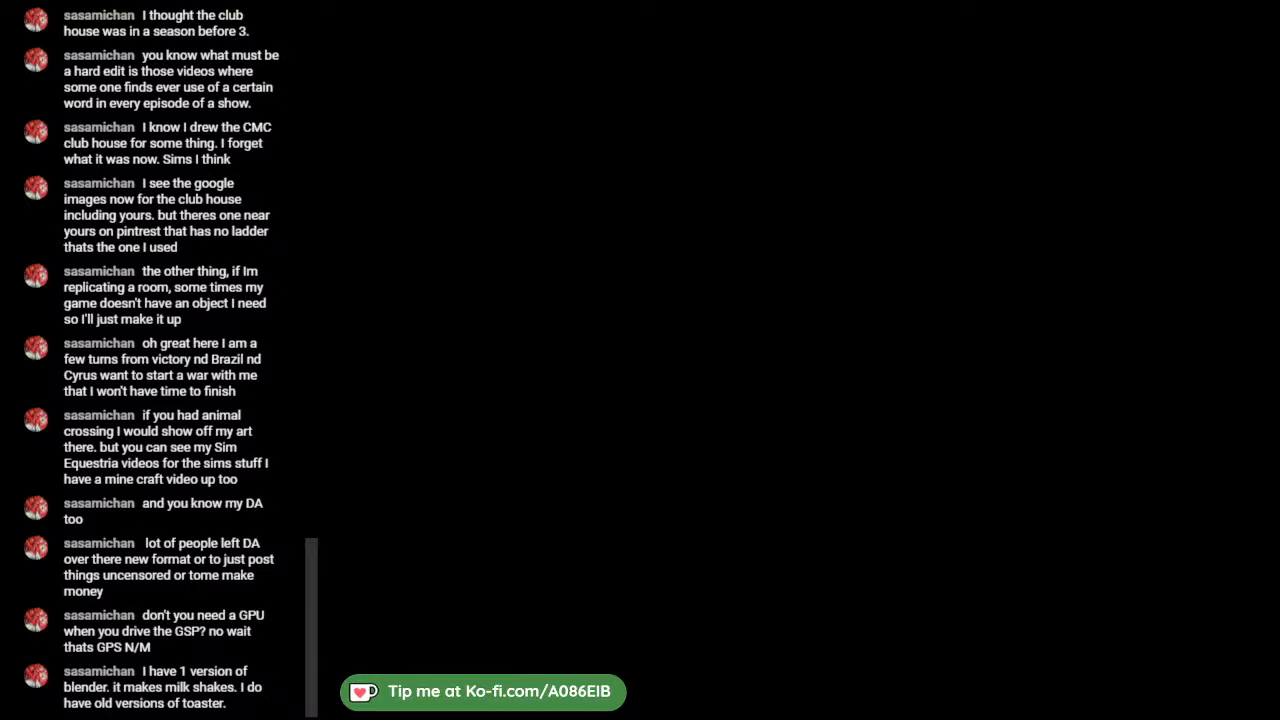
# - Bring the Blender 2.80 window with the clubhouse file into place and open its preferences
pyautogui.moveTo(1003, 538); pyautogui.dragTo(900, 1)
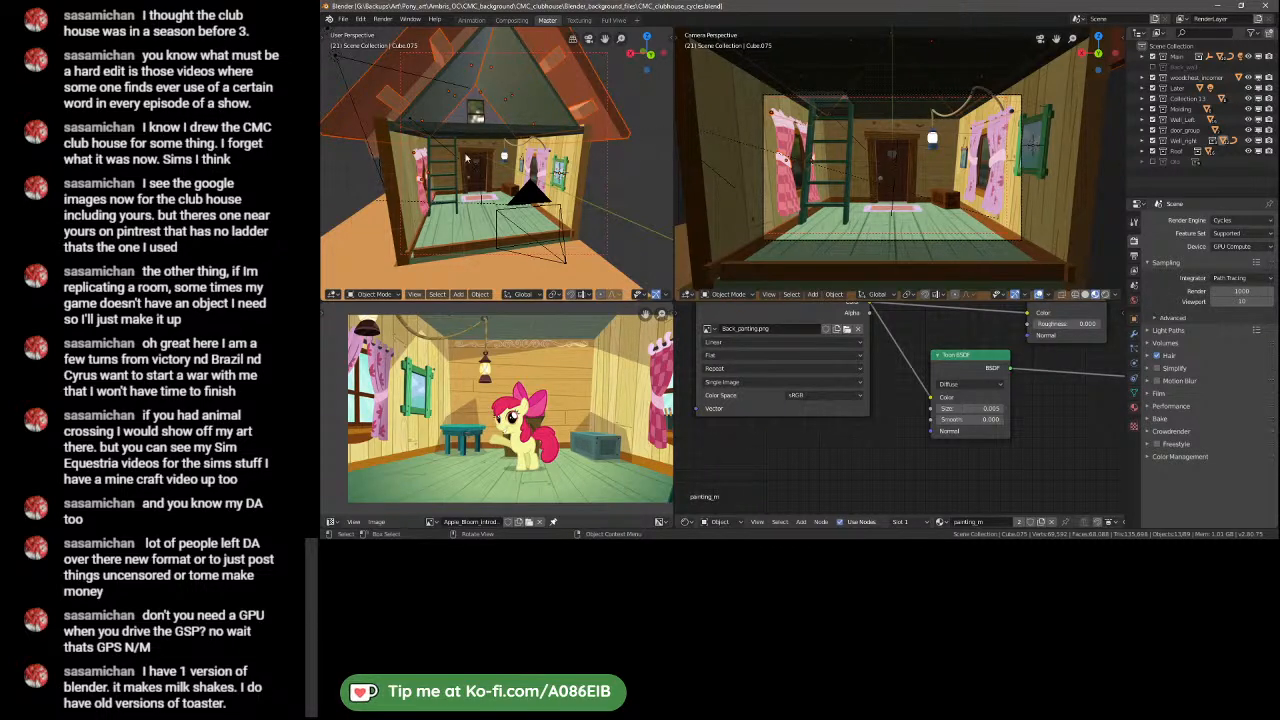
pyautogui.click(362, 19)
pyautogui.click(384, 159)
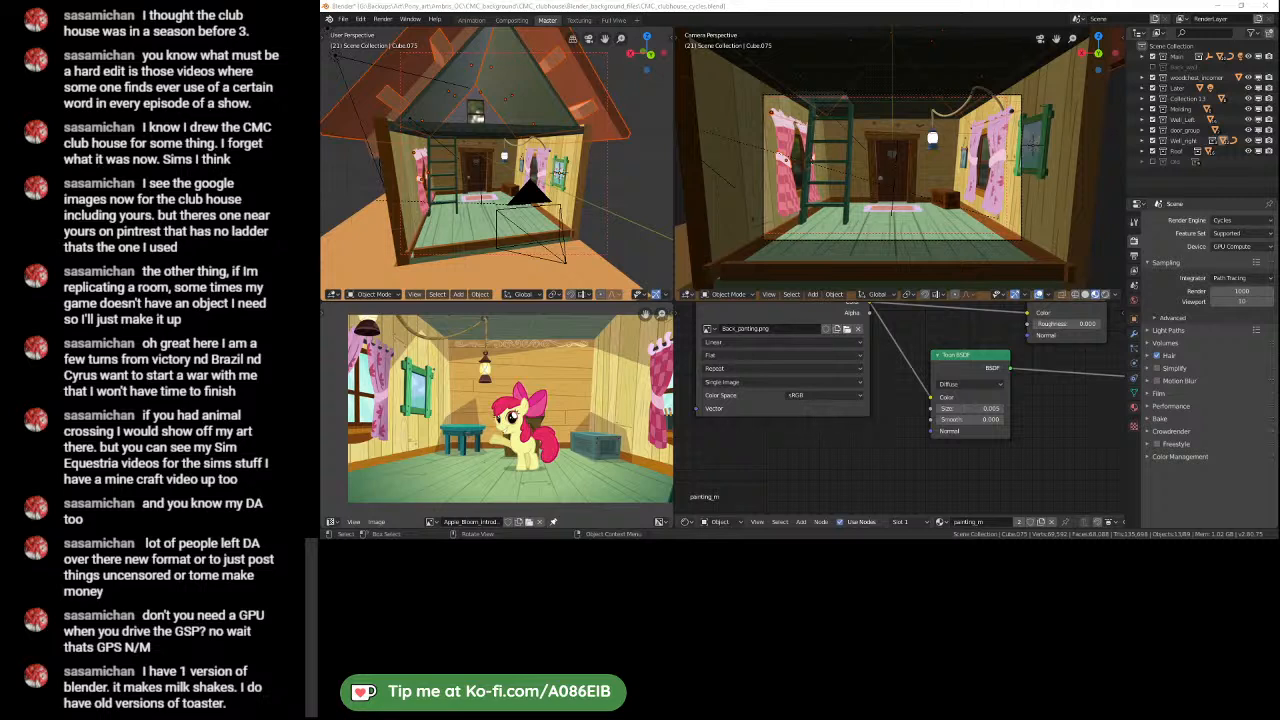
# - Set the Cycles device to GPU Compute in Blender 2.80 and show the camera view in rendered shading
pyautogui.click(1241, 246)
pyautogui.click(1226, 275)
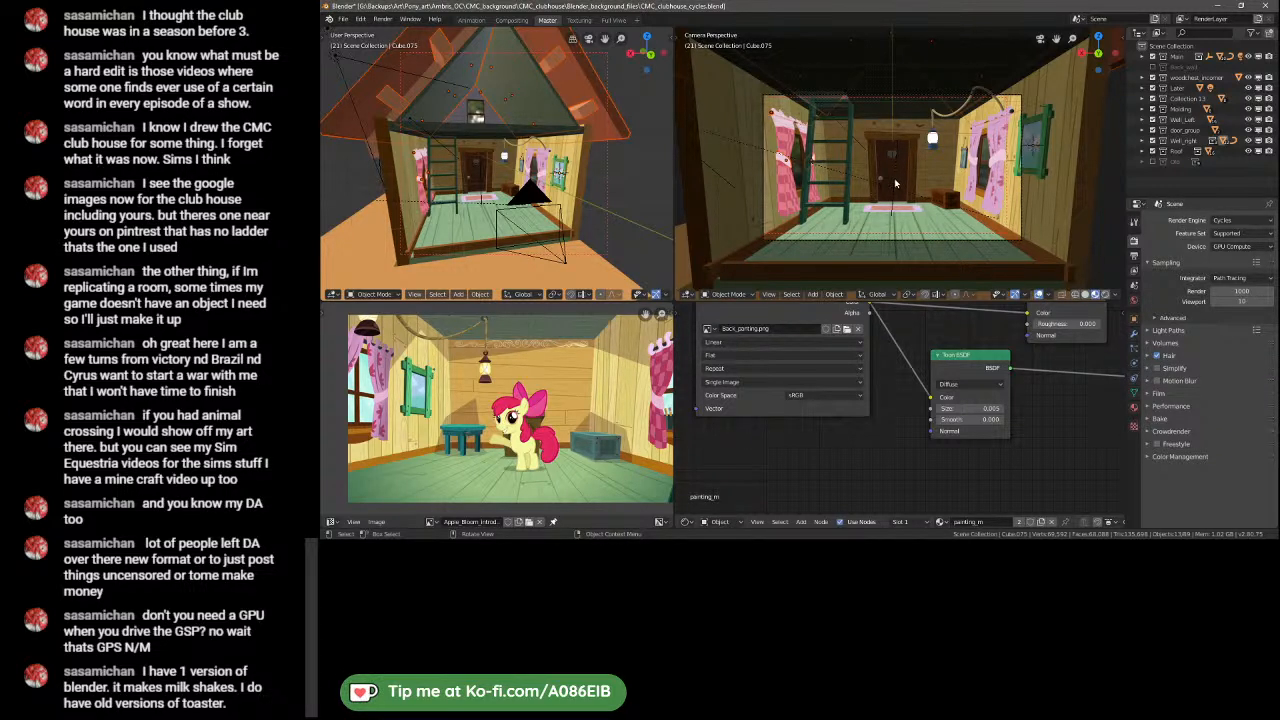
pyautogui.press('z')
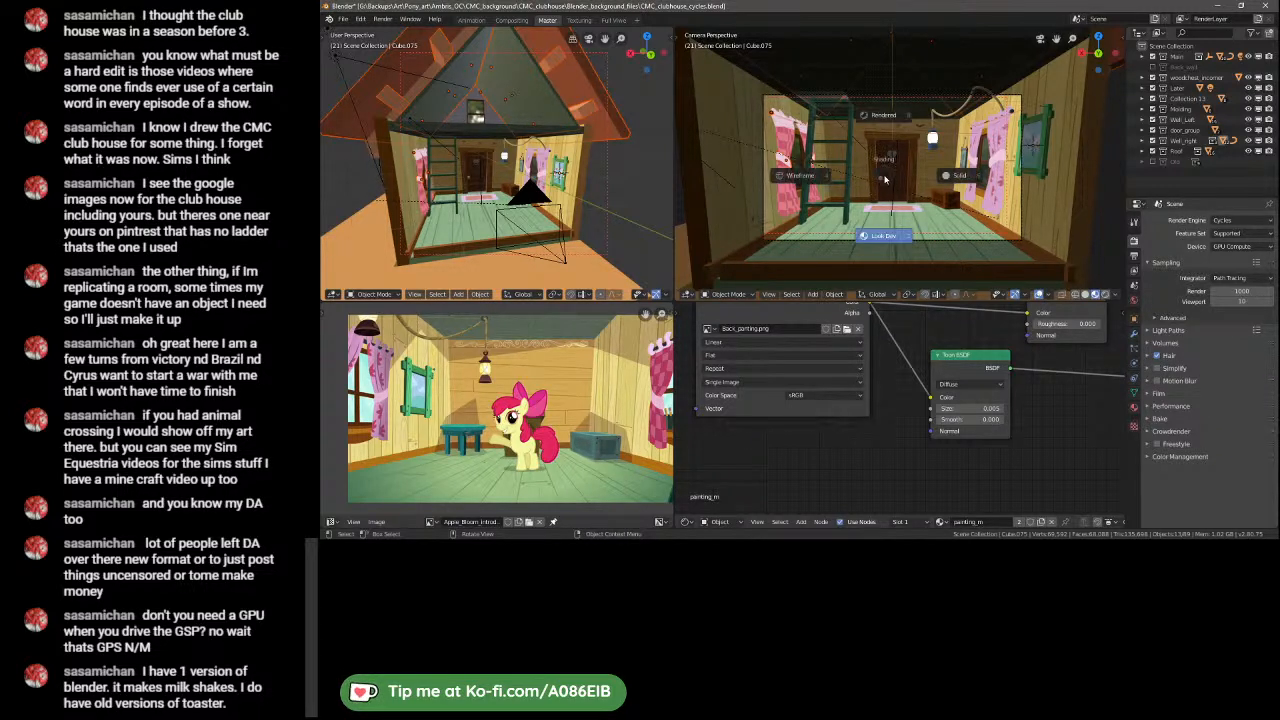
pyautogui.click(883, 118)
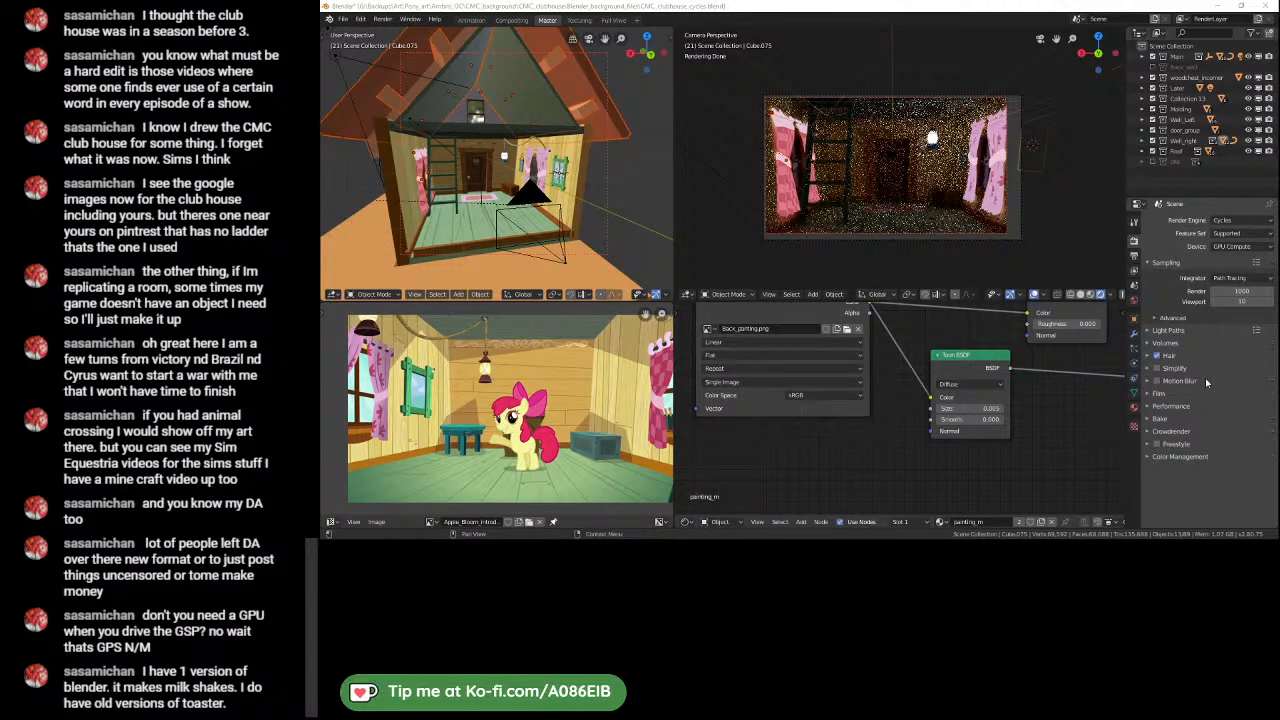
# - Check the advanced sampling settings, and close the Blender 2.80 window without saving the changes
pyautogui.click(1162, 319)
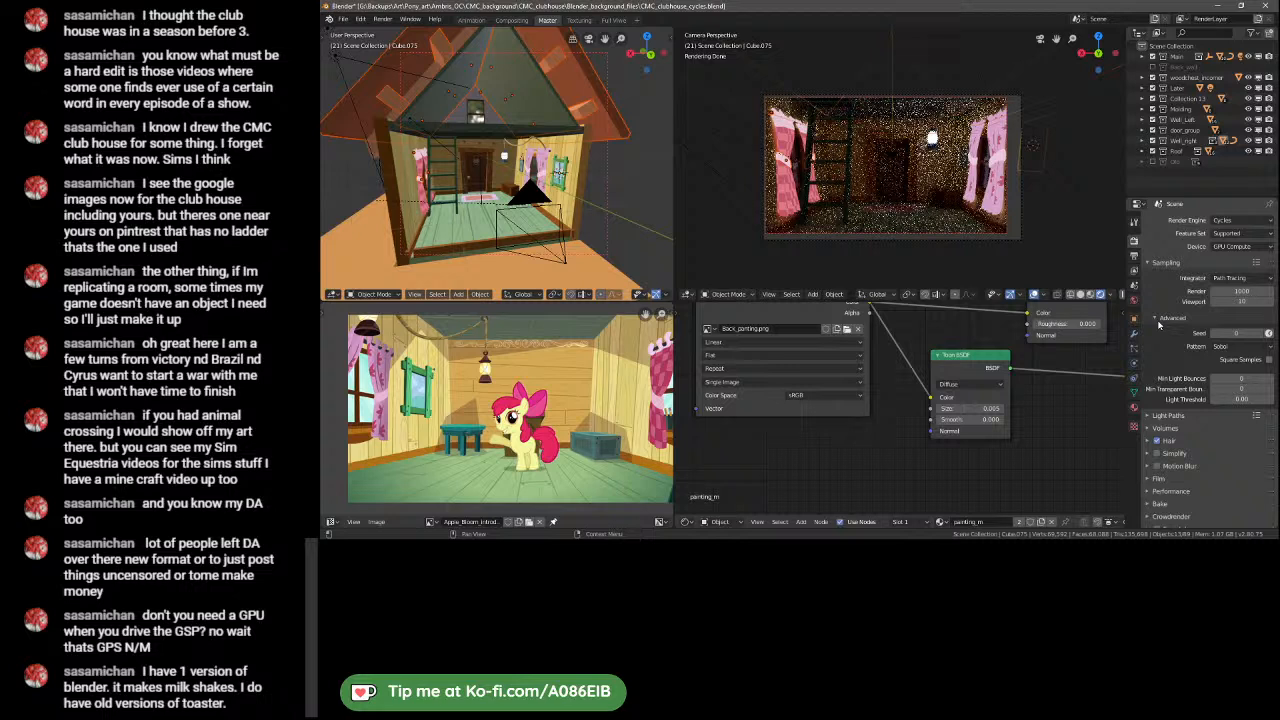
pyautogui.click(1160, 319)
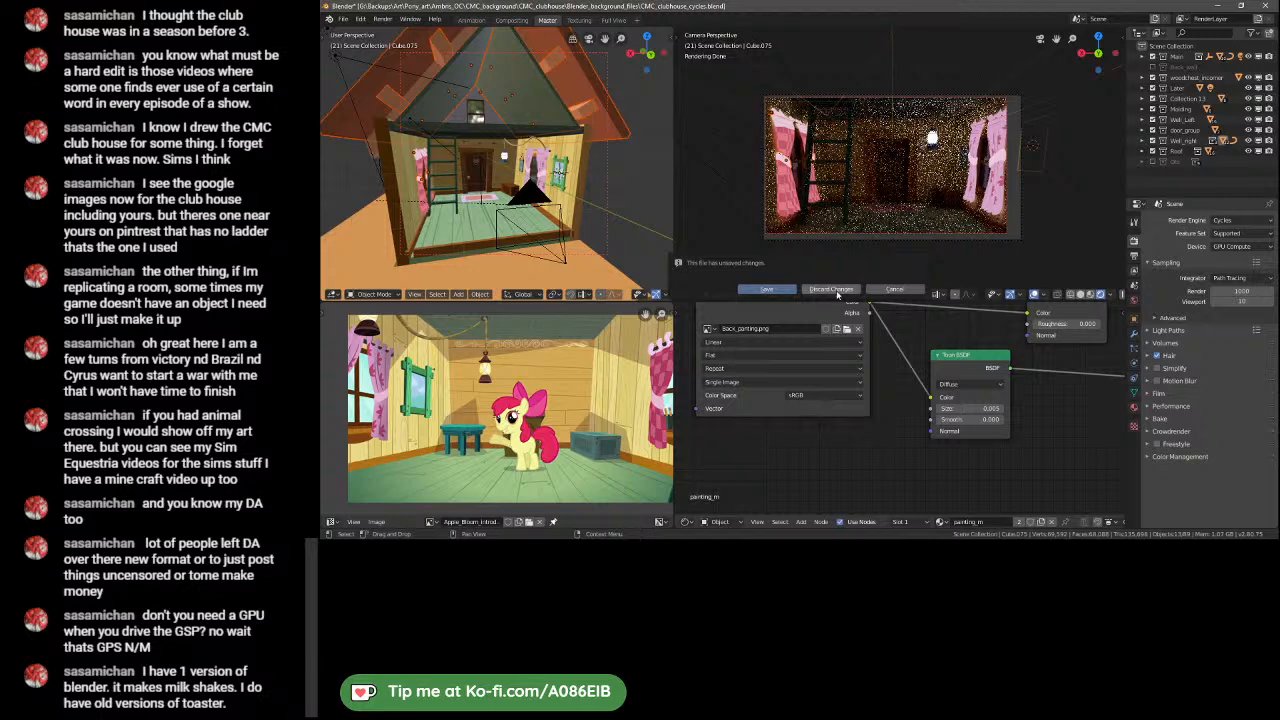
pyautogui.click(1268, 6)
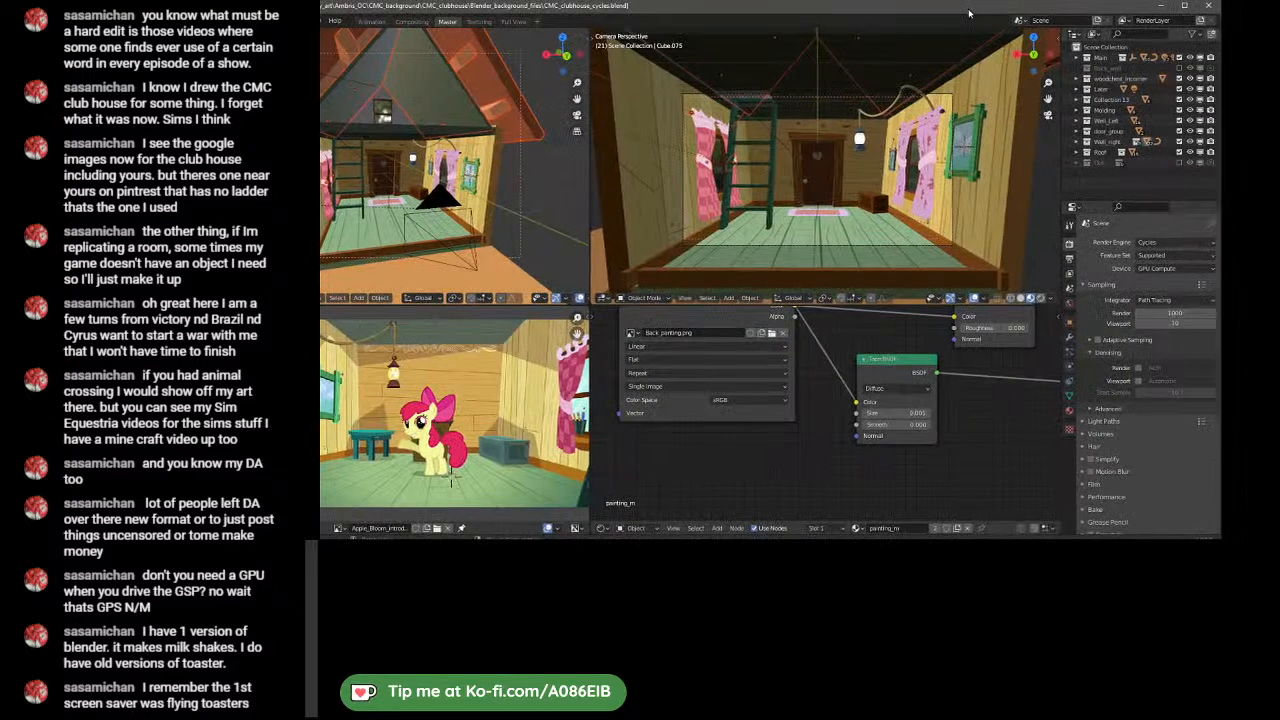
# - Bring the newer Blender window with the clubhouse file into place and try rendered shading in its camera view
pyautogui.moveTo(965, 8); pyautogui.dragTo(987, 2)
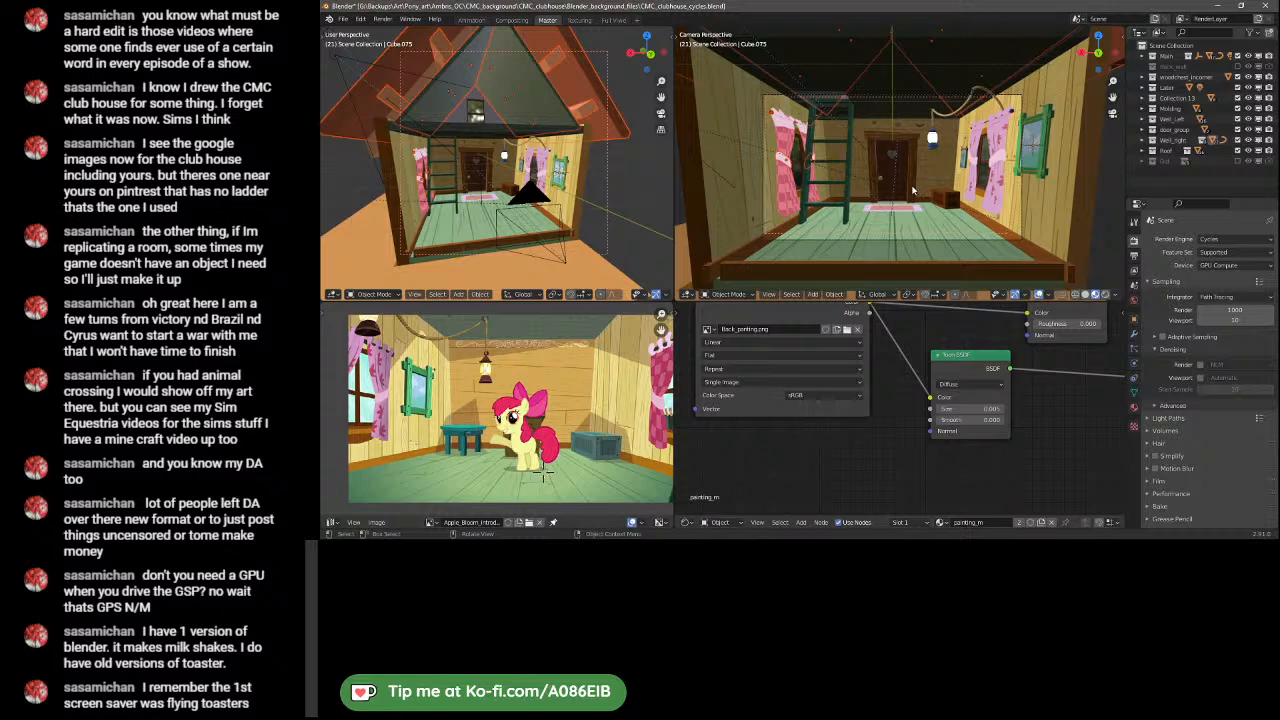
pyautogui.press('z')
pyautogui.click(914, 138)
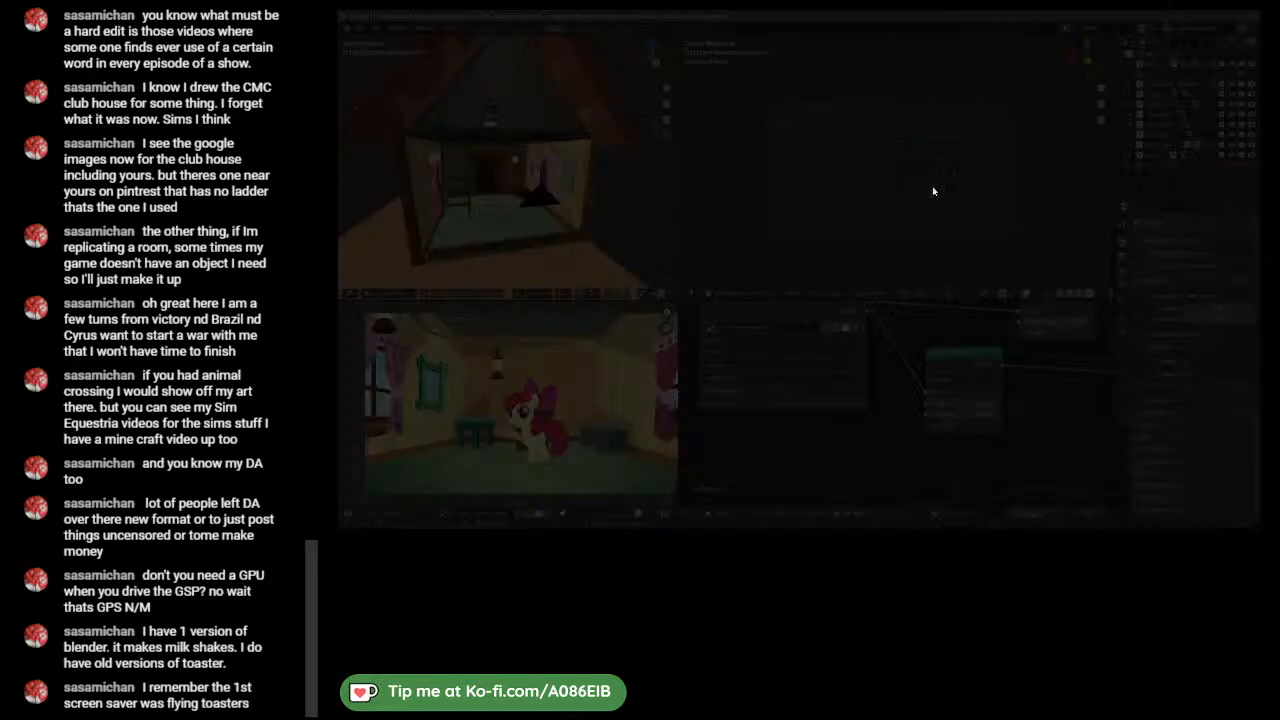